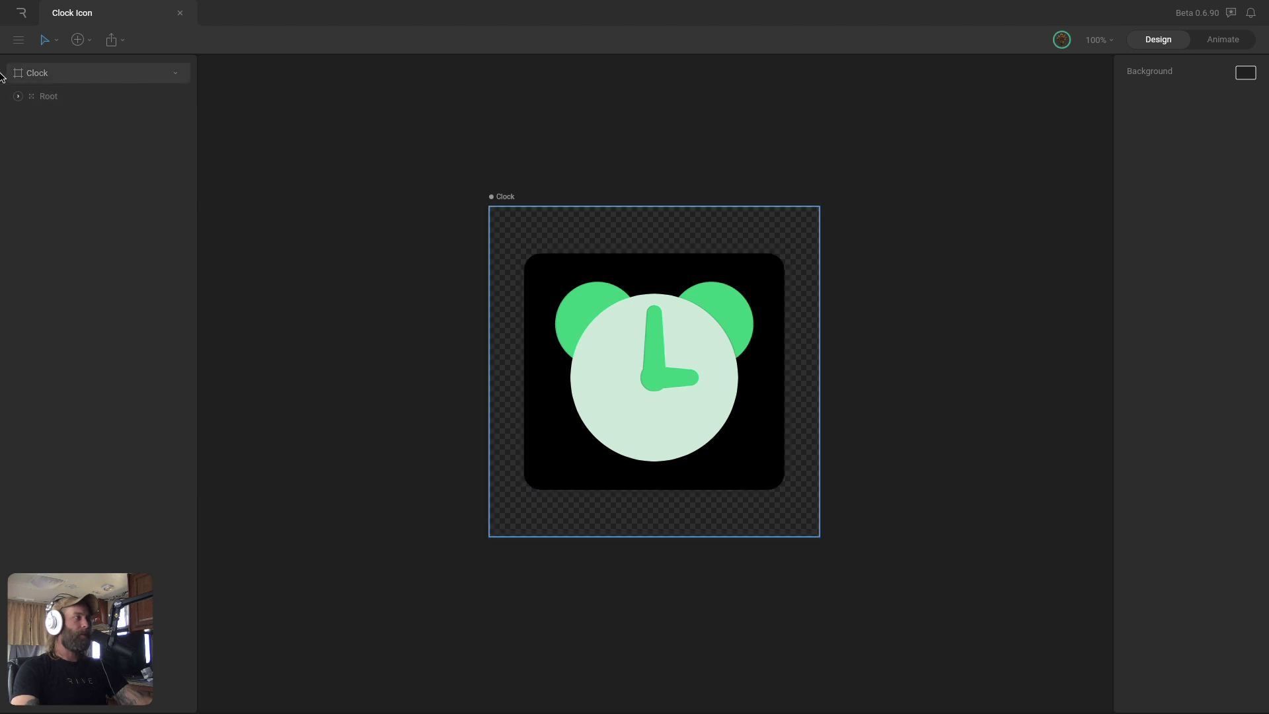
- Expand the Root and Clock groups and inspect the Bell shape and its two ellipse paths
left_click(19, 97)
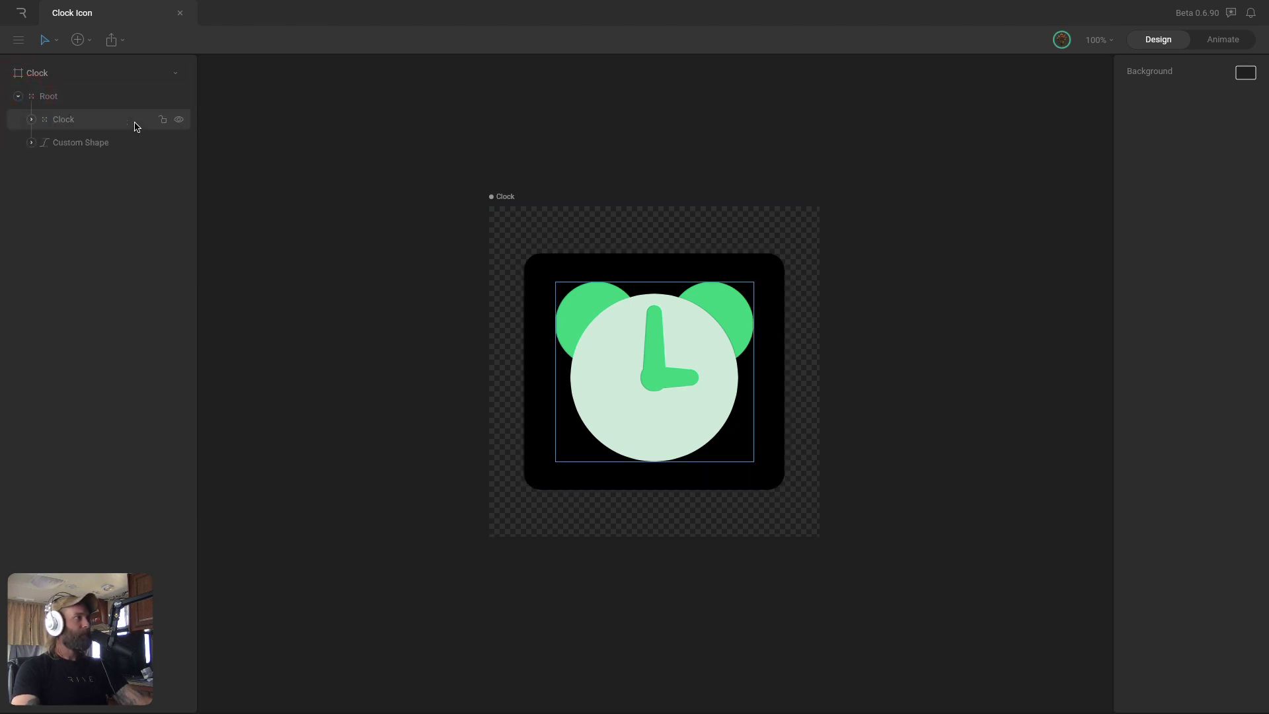
left_click(31, 120)
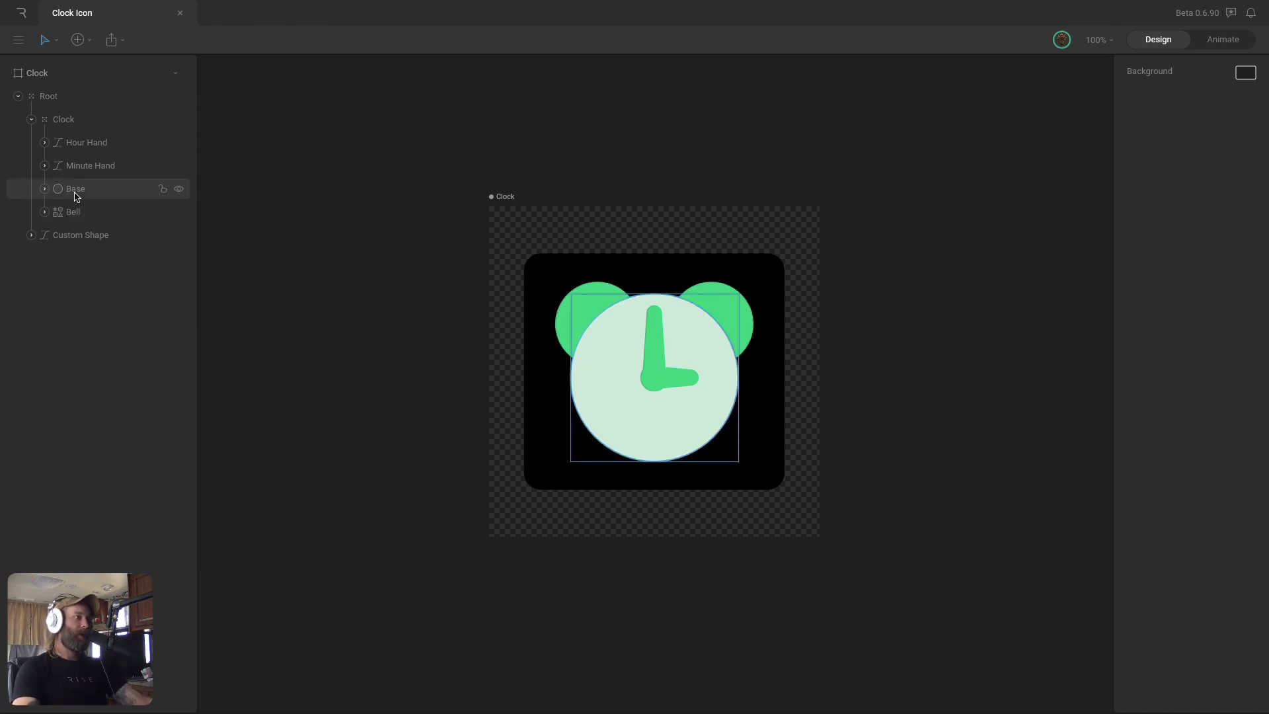
left_click(73, 212)
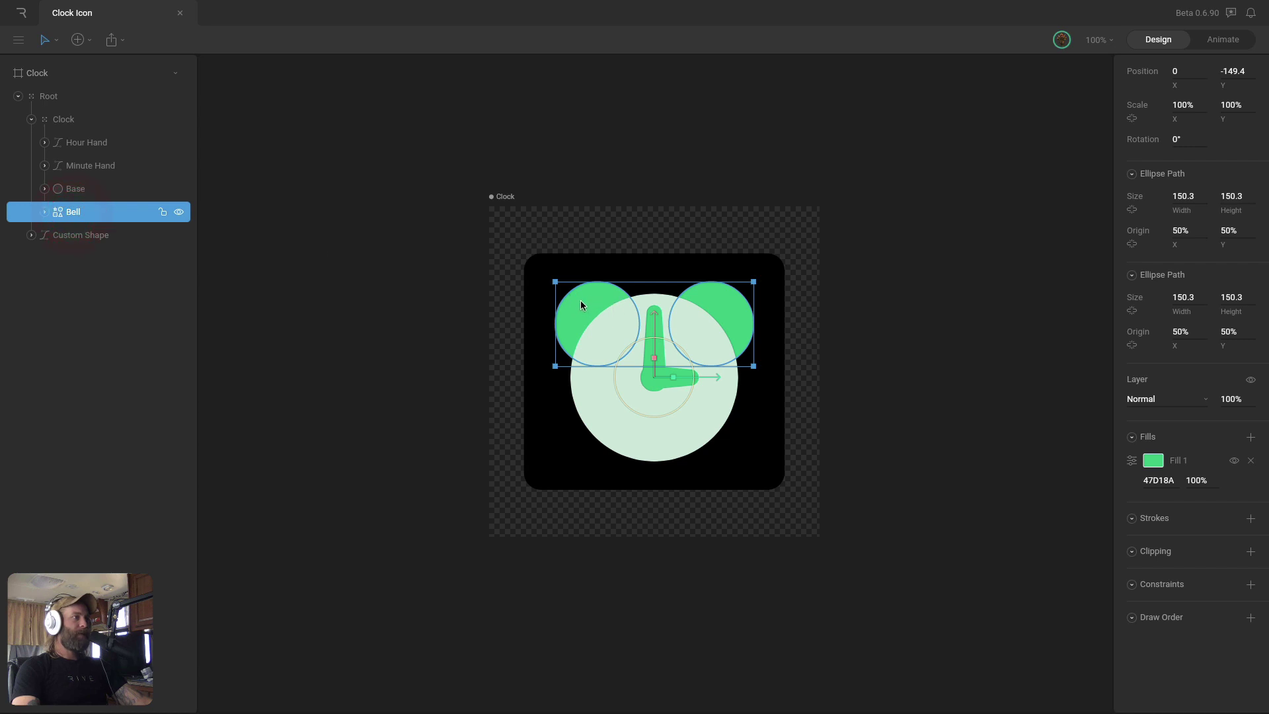
left_click(45, 213)
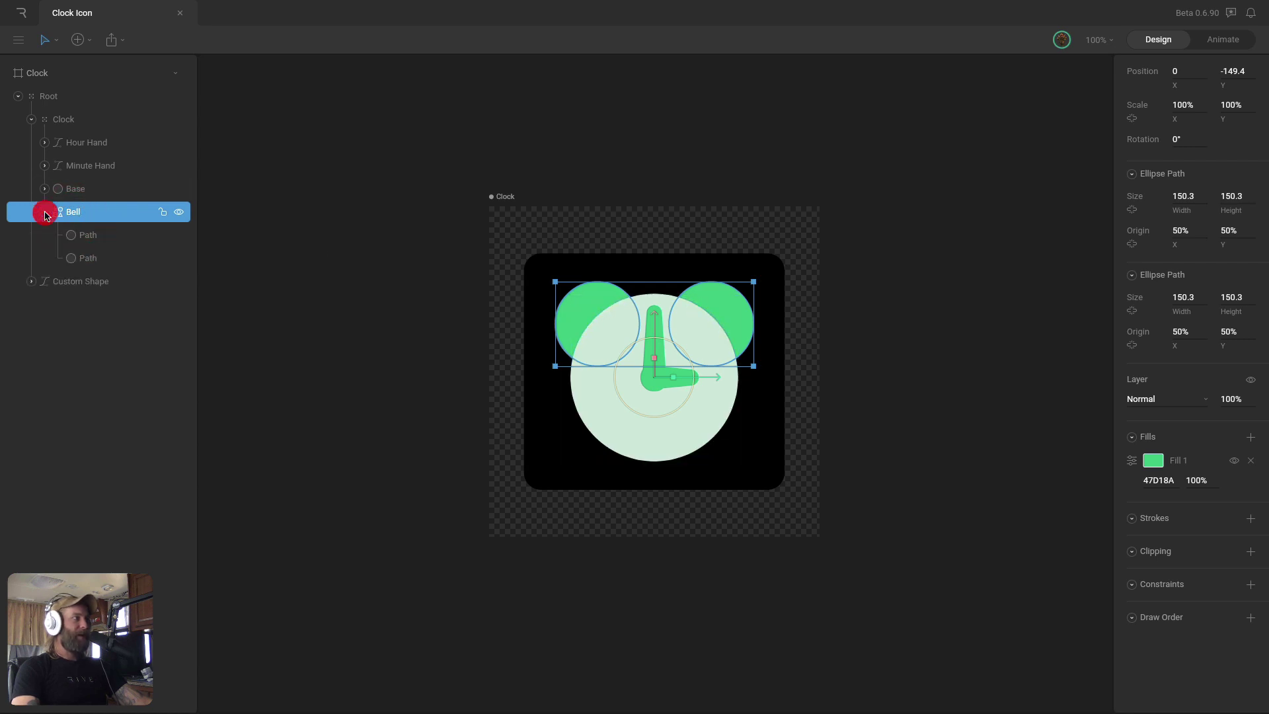
left_click(96, 253)
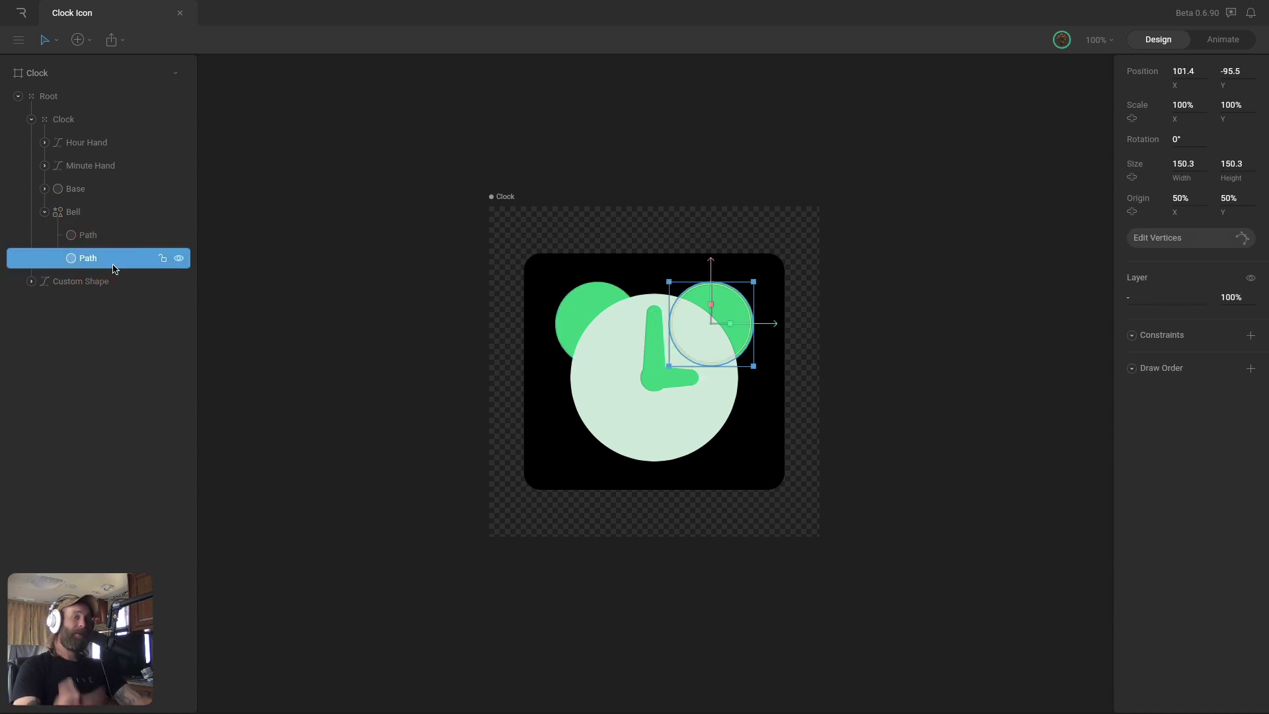
left_click(58, 211)
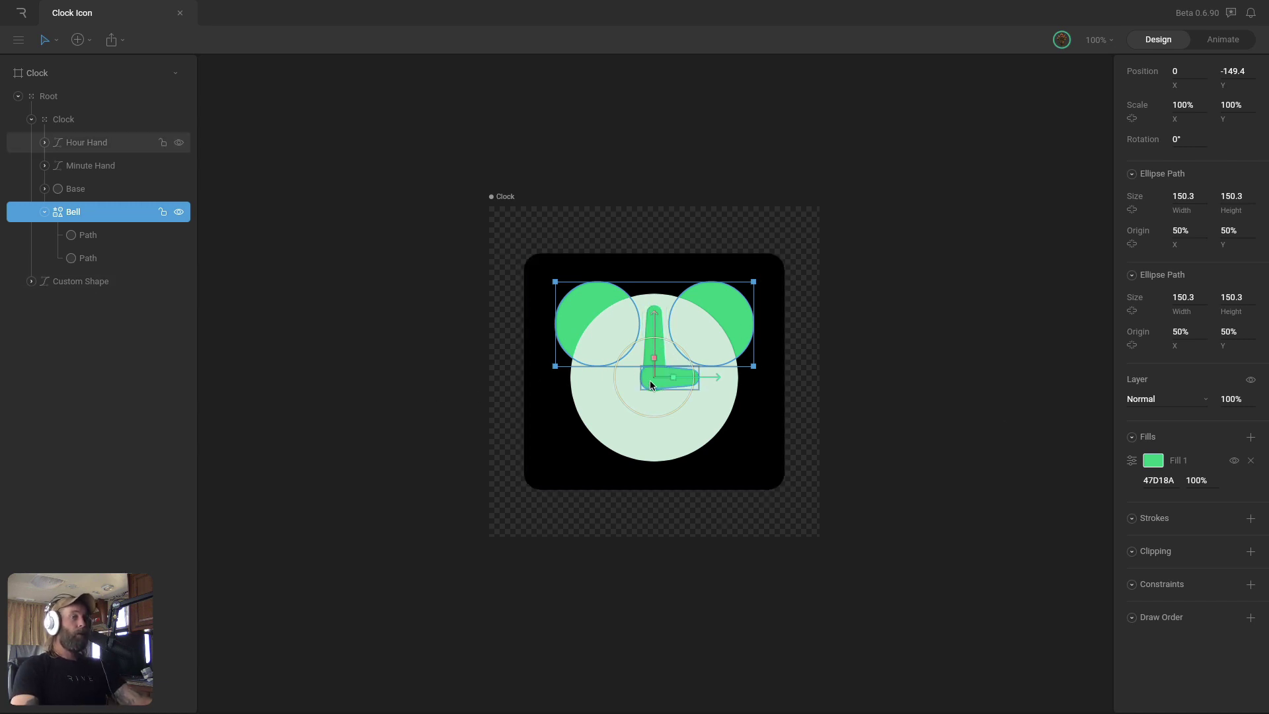
- Try rotating the Bell shape to -1° about its origin, undo the rotation, and collapse the Bell's paths
left_click_drag(674, 350, 676, 346)
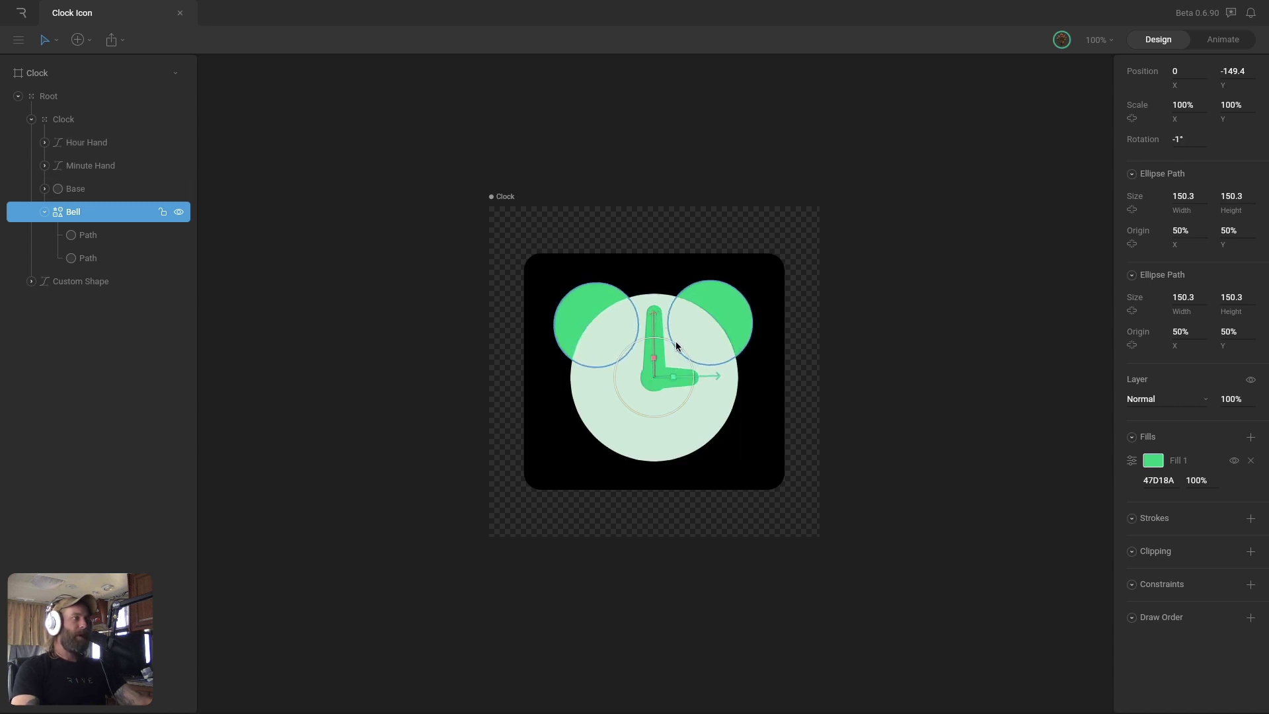
key("super+z")
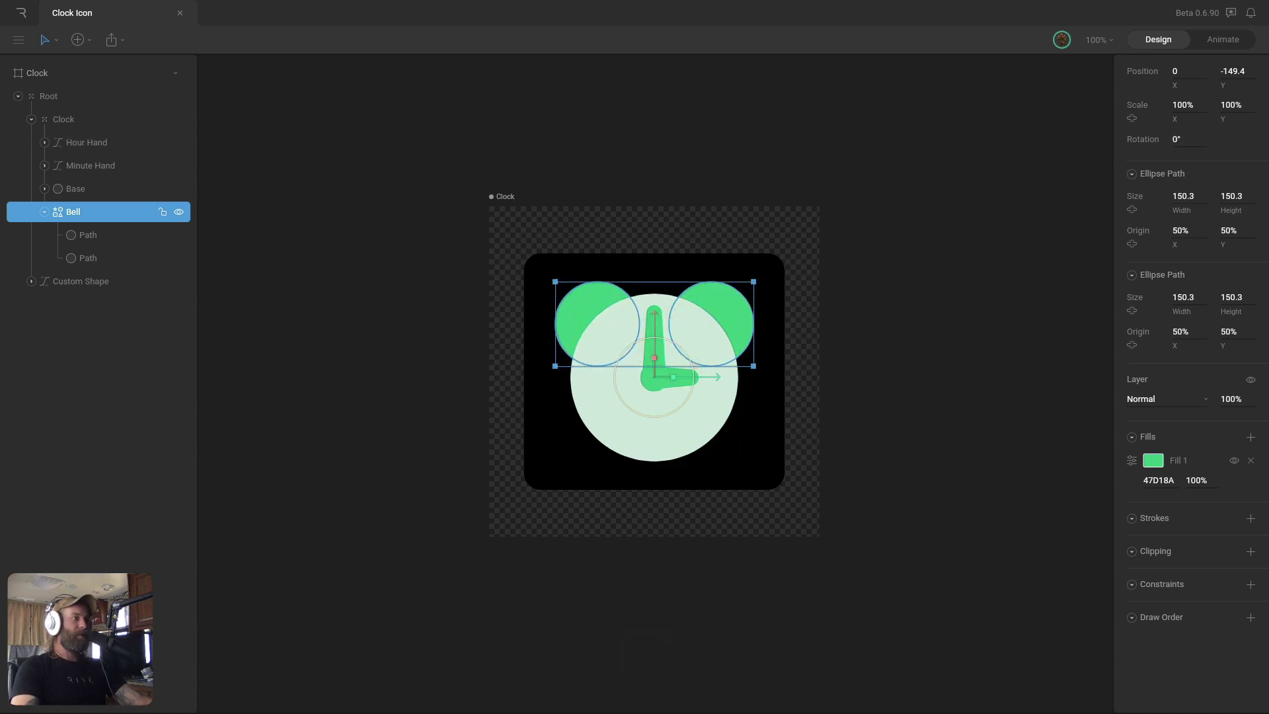
left_click(43, 212)
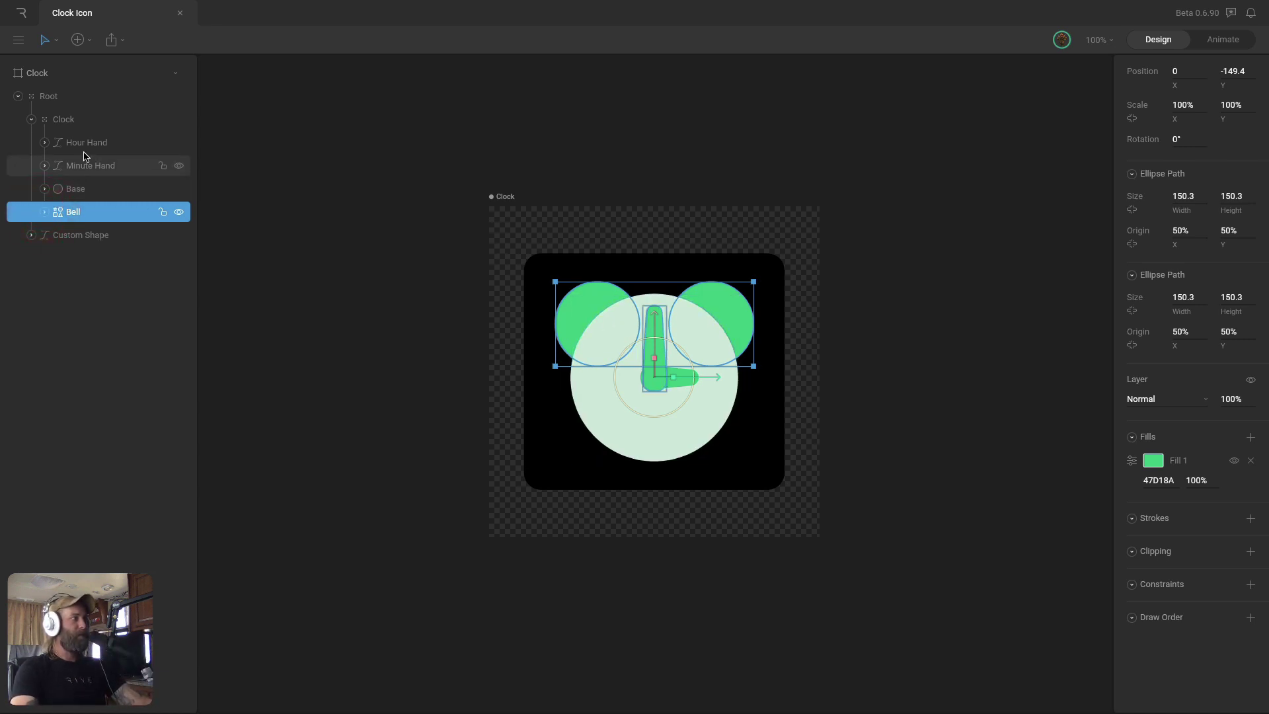
- Inspect the Hour Hand and Minute Hand shapes and their origins at the clock's centre
scroll(654, 367, "up", 4)
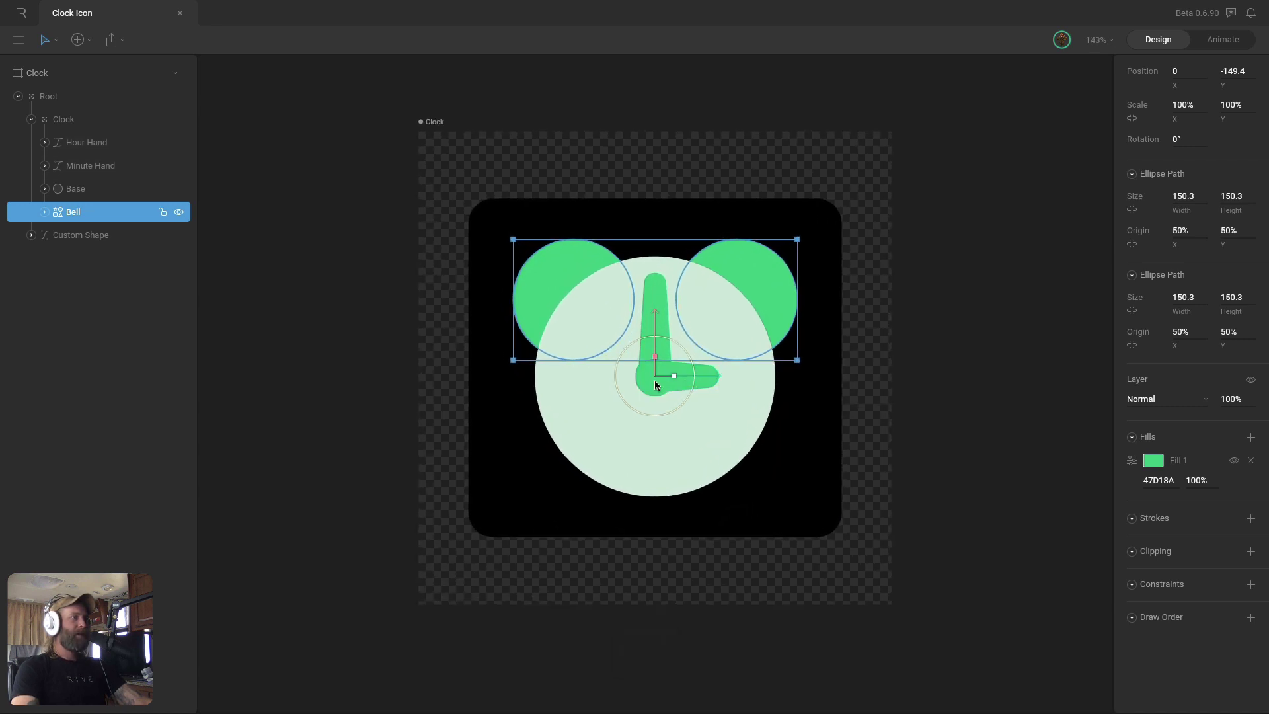
left_click(653, 378)
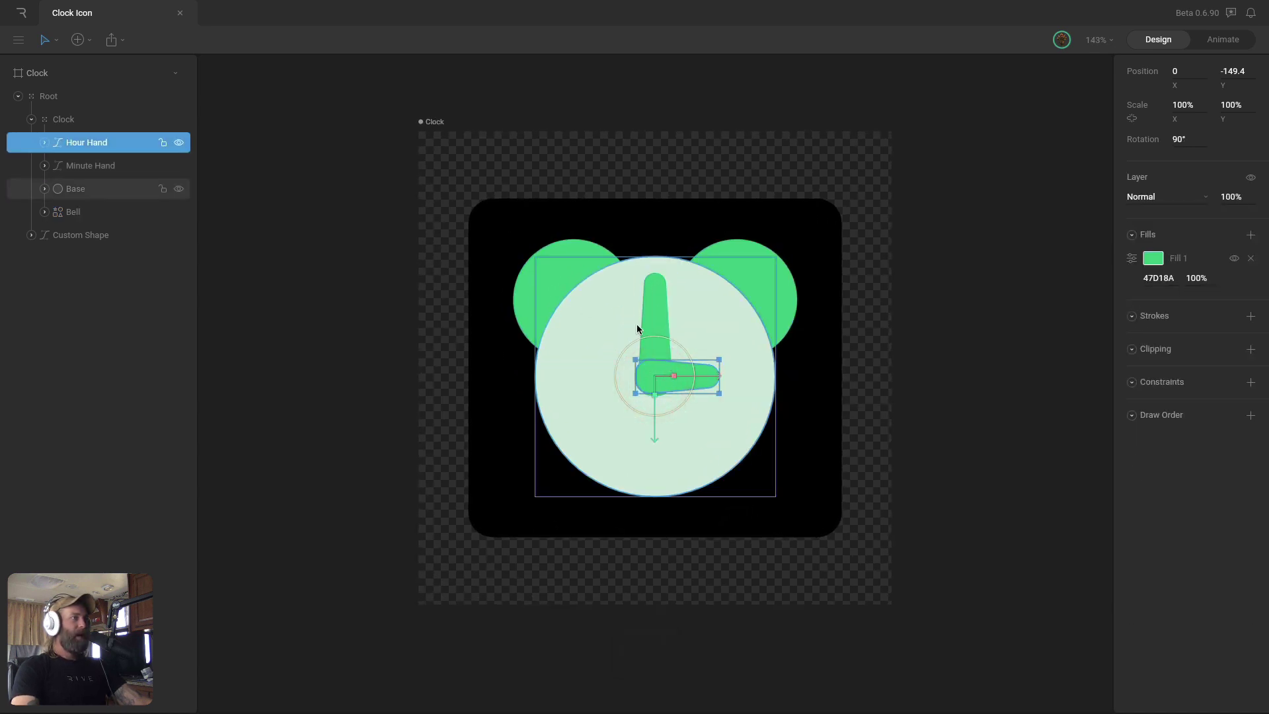
left_click(657, 307)
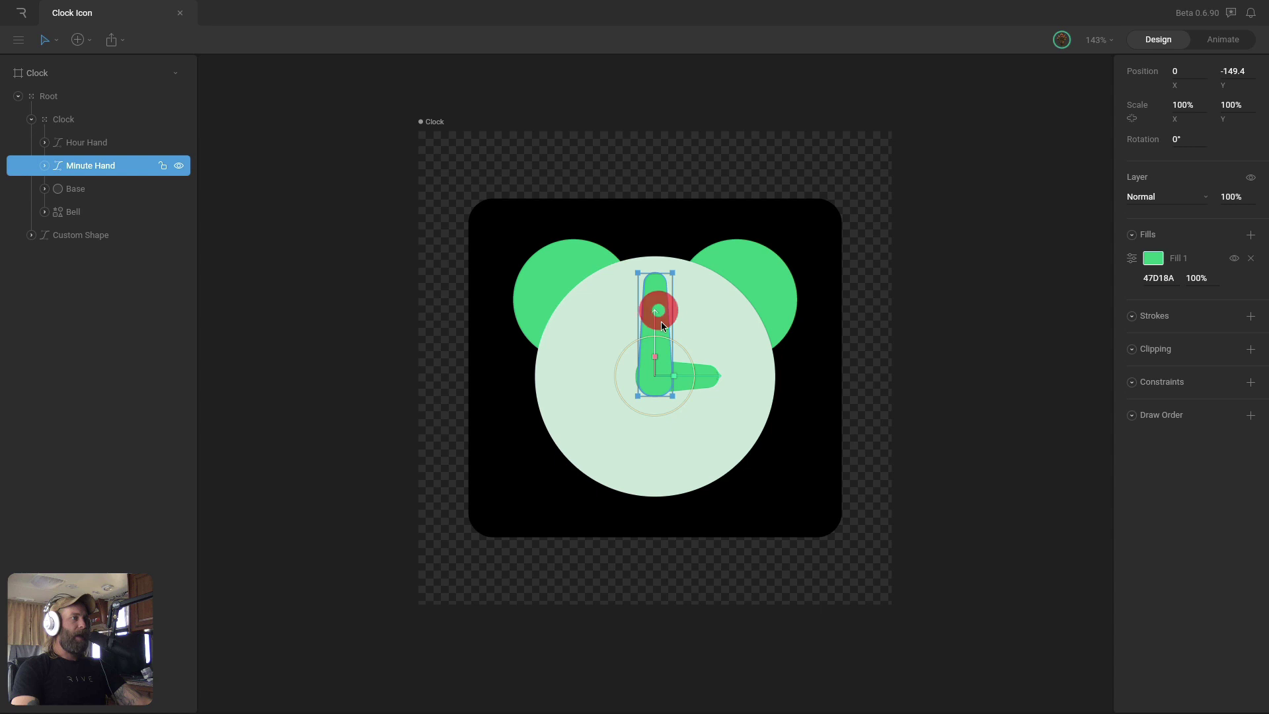
- Draw a tall rectangle about 53 by 202 beside the clock, over the left edge of the black background
left_click(597, 175)
key("r")
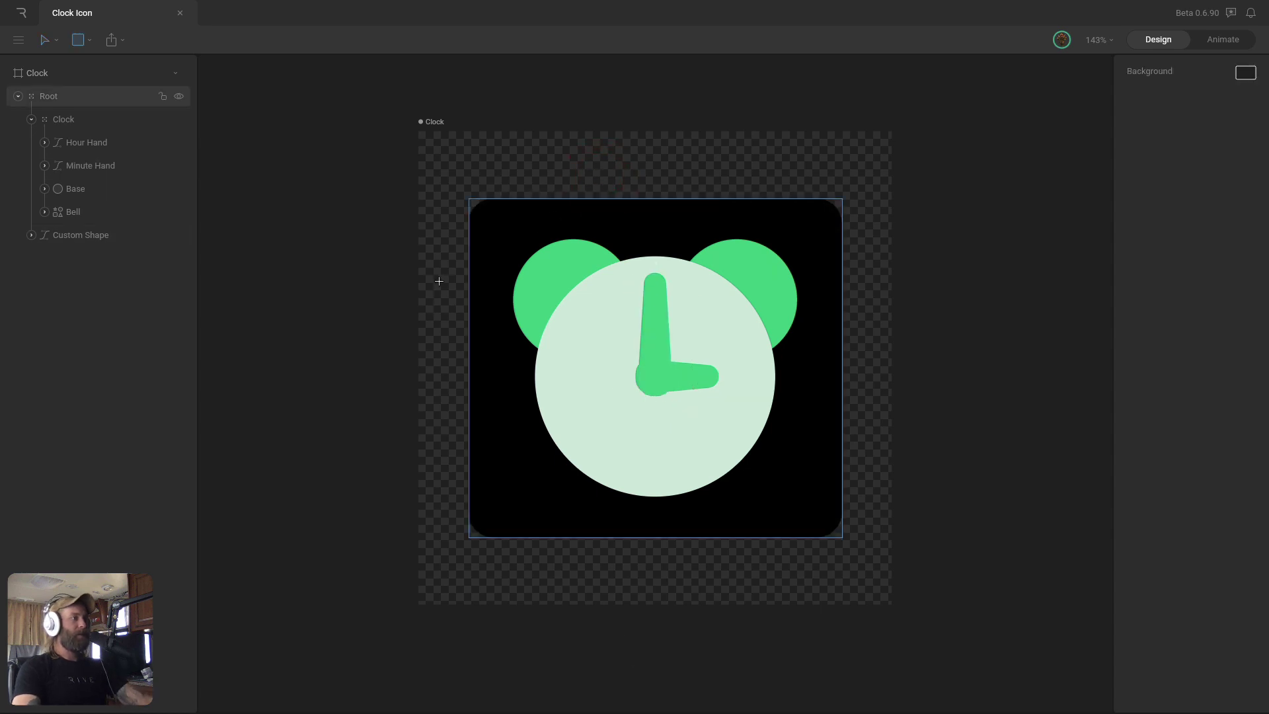
left_click_drag(441, 274, 491, 464)
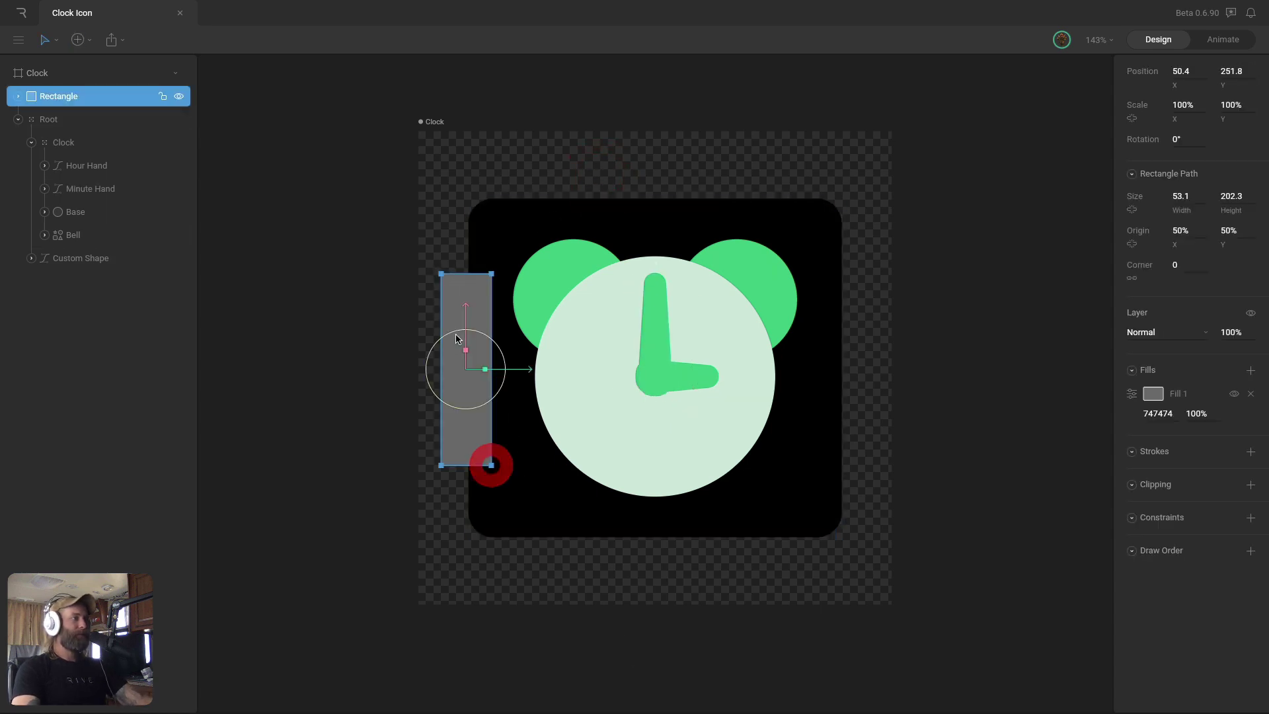
- Edit the rectangle's vertices into a tapered clock hand, with corner radius 21 at the wide base and 15.3 at the narrowed upper end
double_click(463, 340)
key("Return")
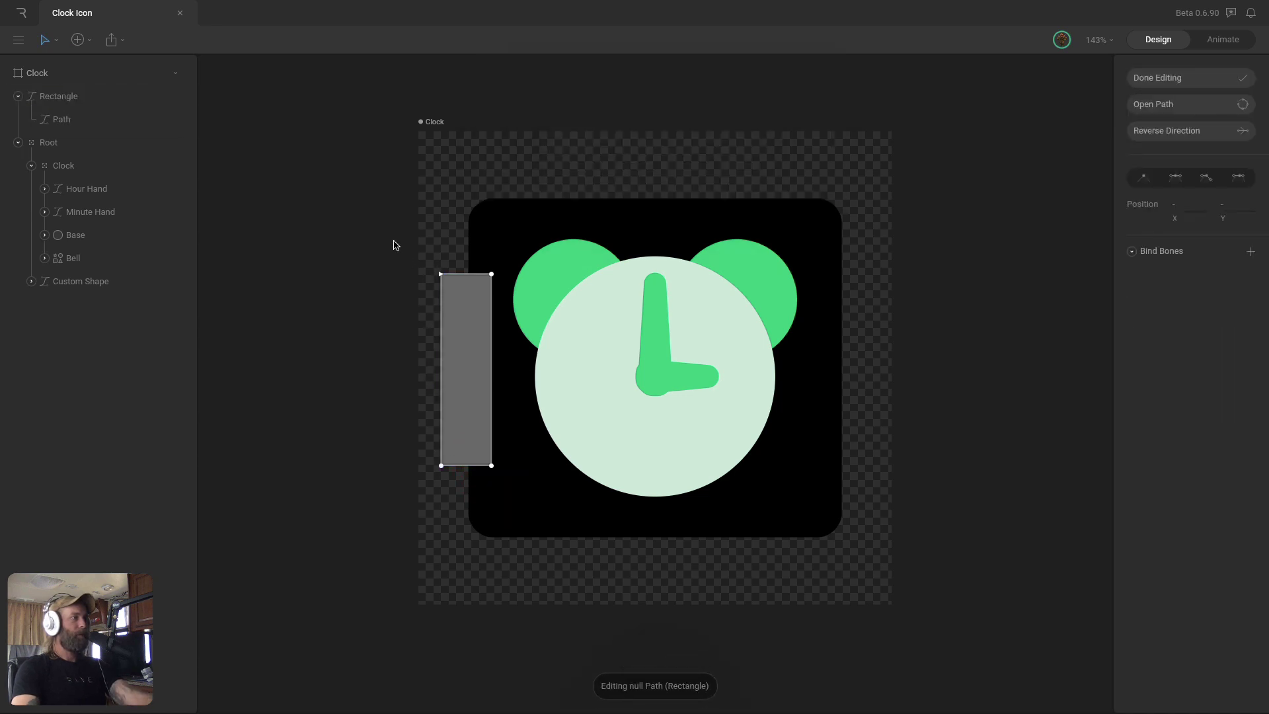
left_click_drag(374, 224, 536, 495)
left_click_drag(1198, 236, 1188, 222)
left_click_drag(428, 306, 475, 275)
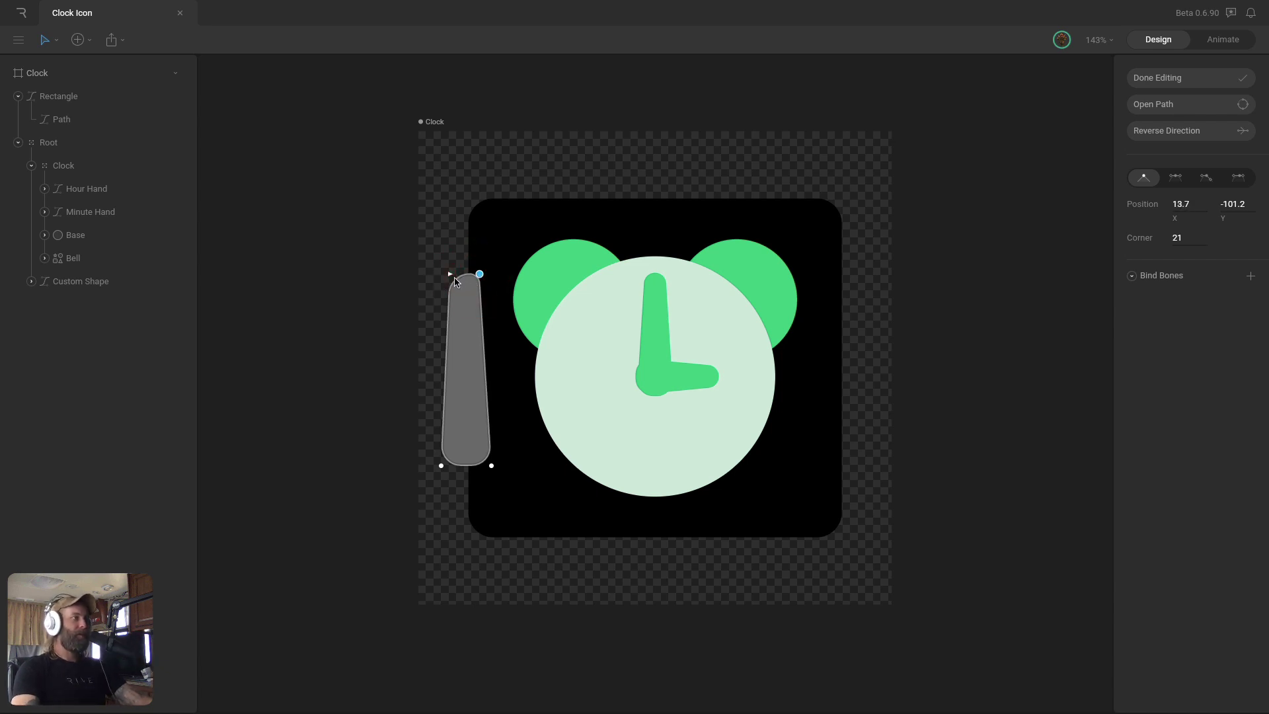
left_click(449, 274, "shift")
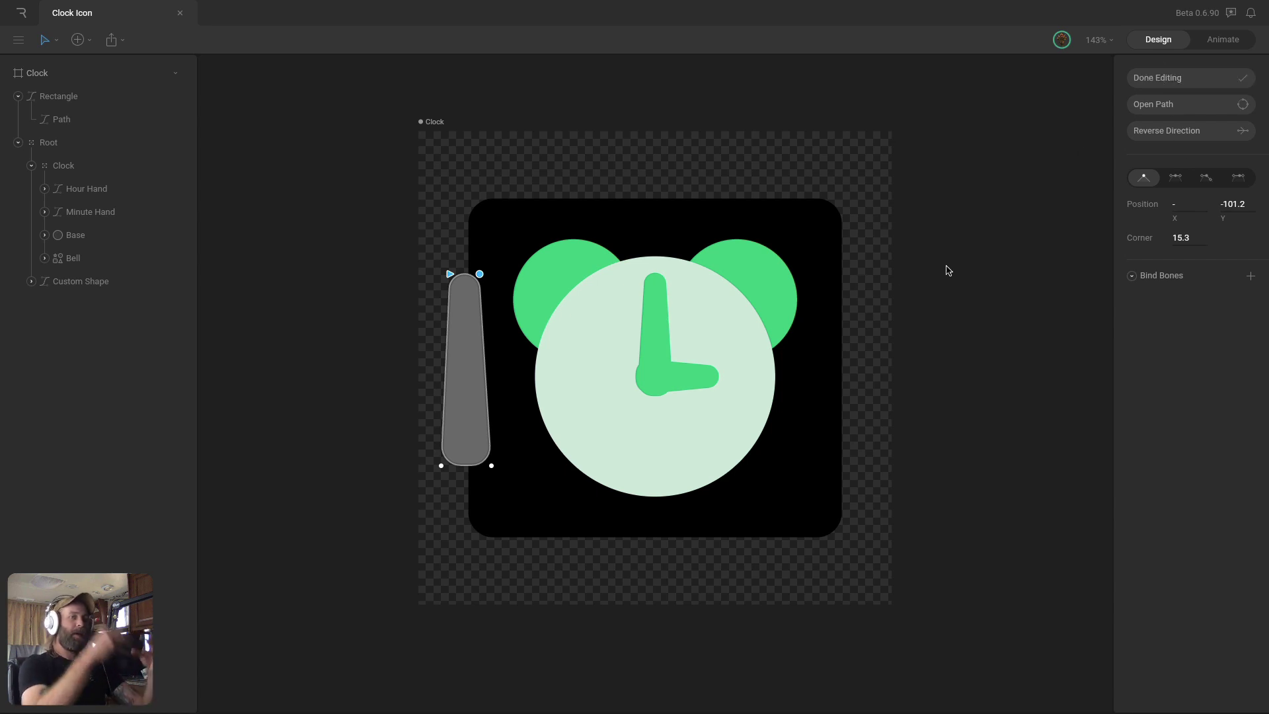
- Finish editing the vertices and delete the tapered practice shape
left_click(1212, 77)
left_click(473, 368)
key("Delete")
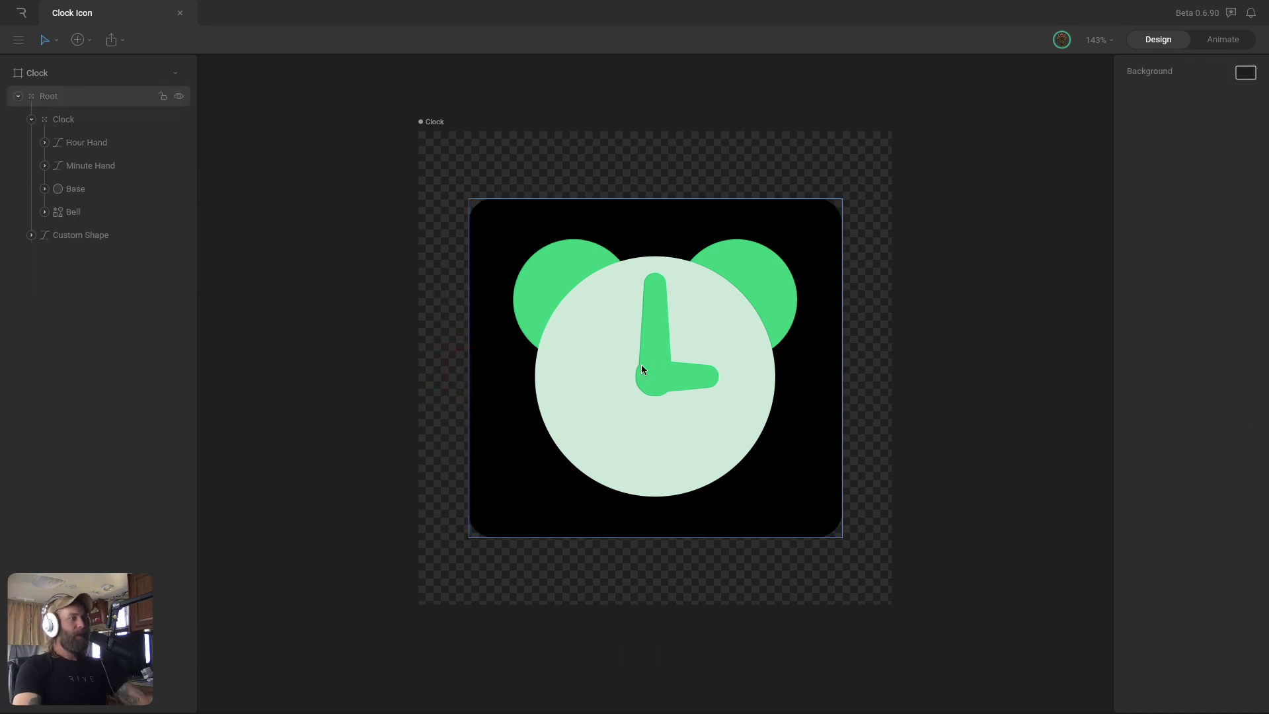
- Inspect the Hour Hand, try rotating the Minute Hand around the clock's centre, and undo the rotation
left_click(95, 151)
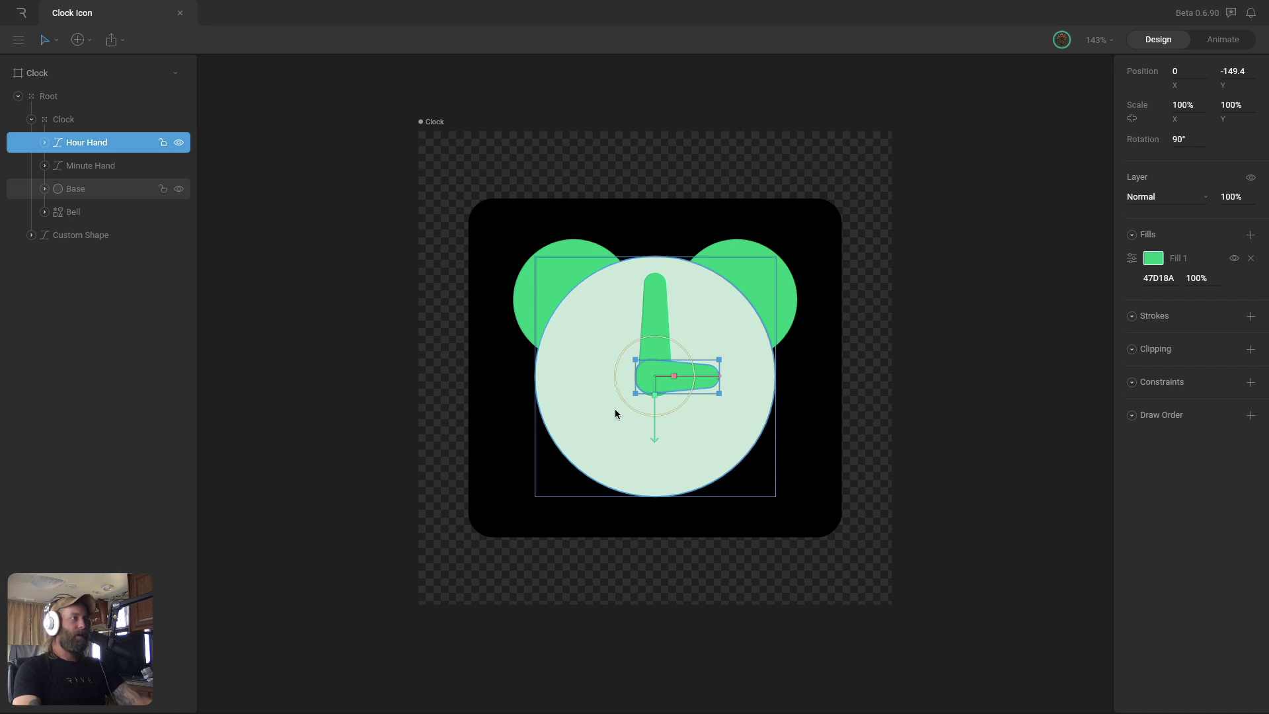
left_click_drag(720, 393, 691, 399)
left_click(658, 319, "super")
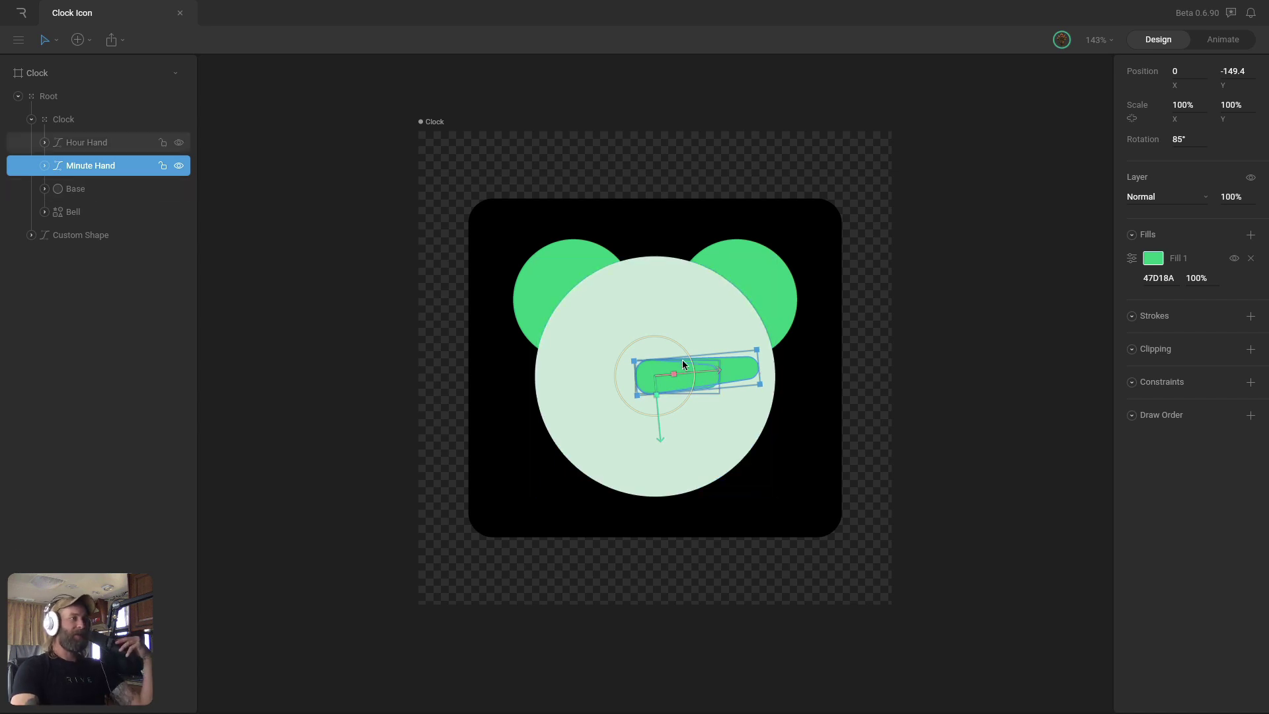
left_click_drag(683, 354, 634, 344)
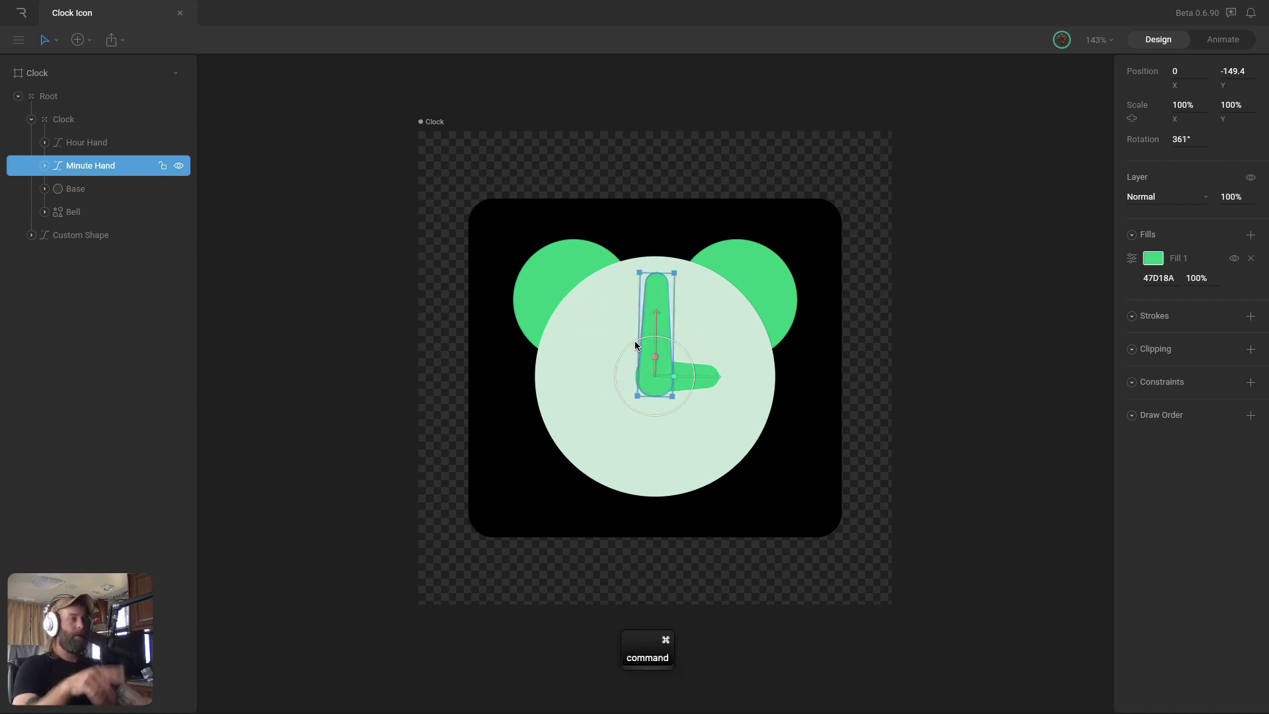
key("super+z")
key("super+z")
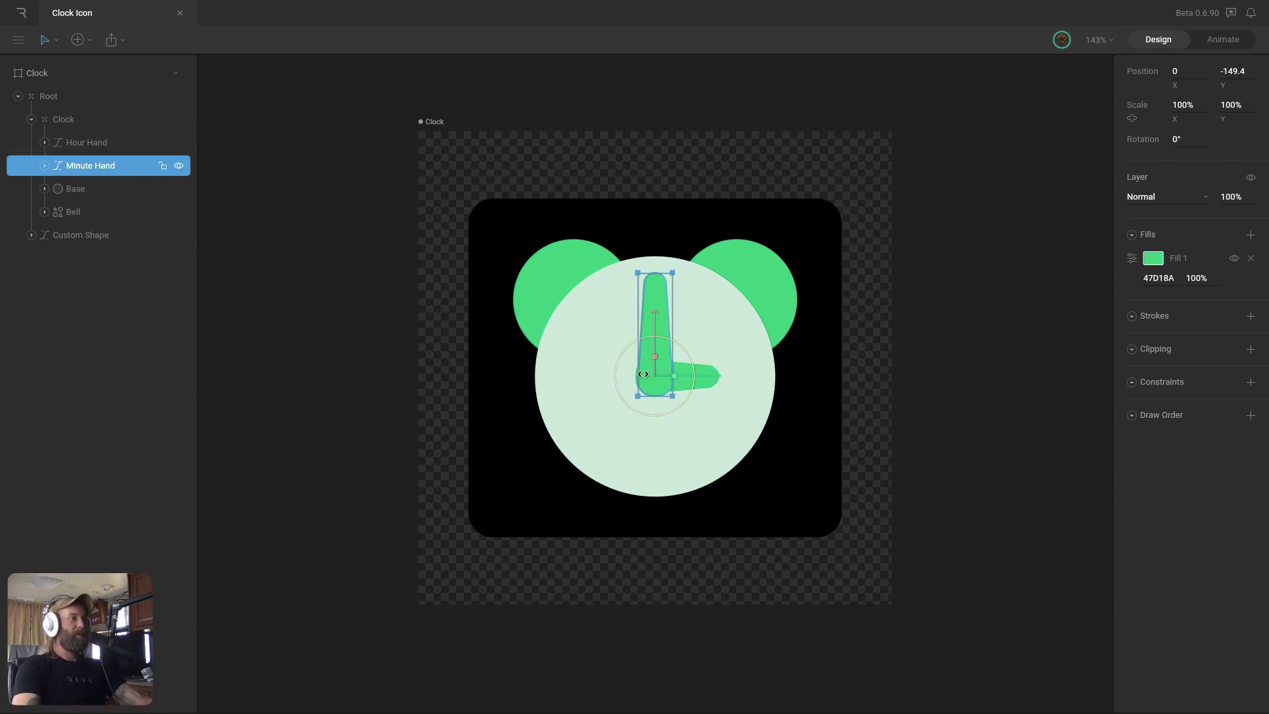
- Collapse the Clock and Root groups in the hierarchy
scroll(693, 322, "down", 1)
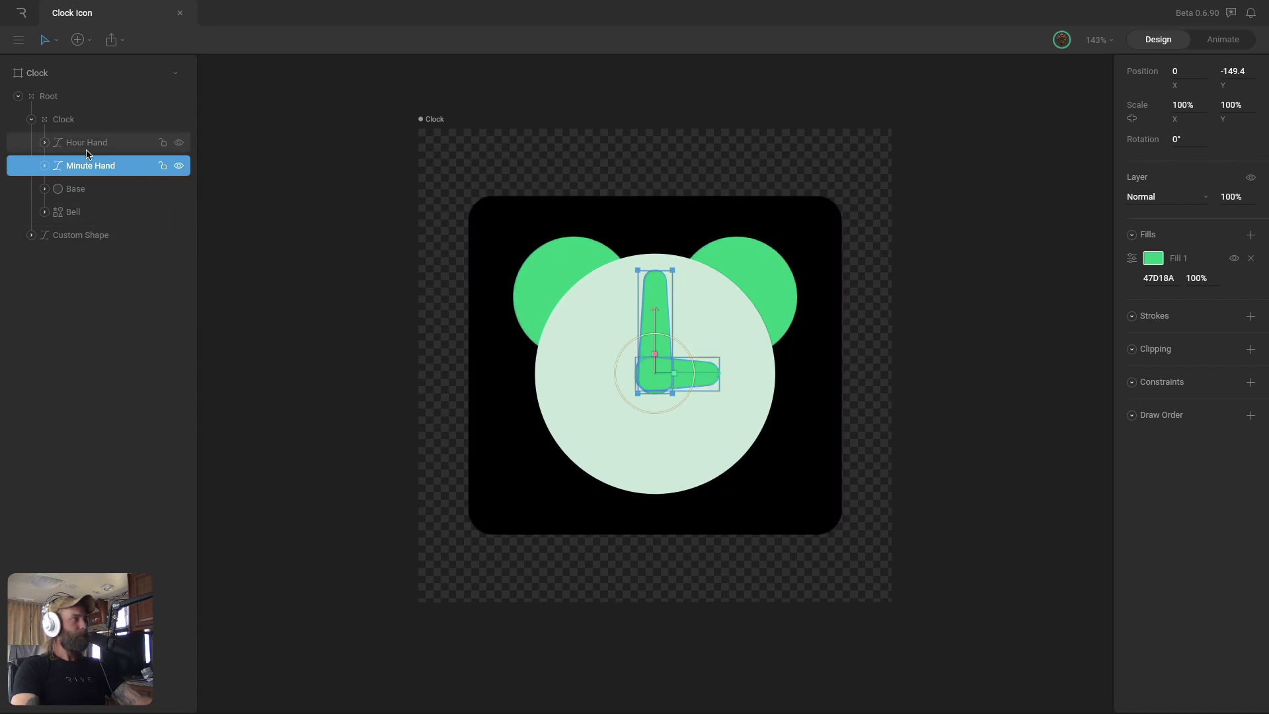
left_click(32, 119)
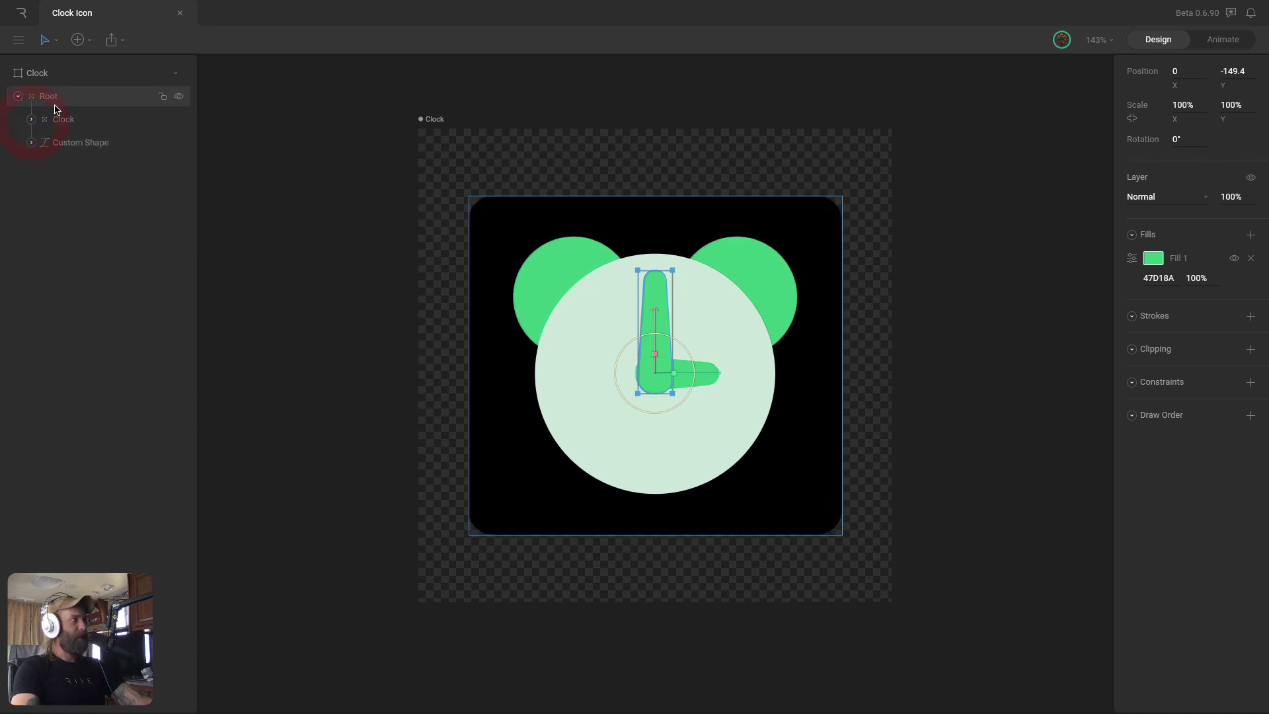
left_click(18, 97)
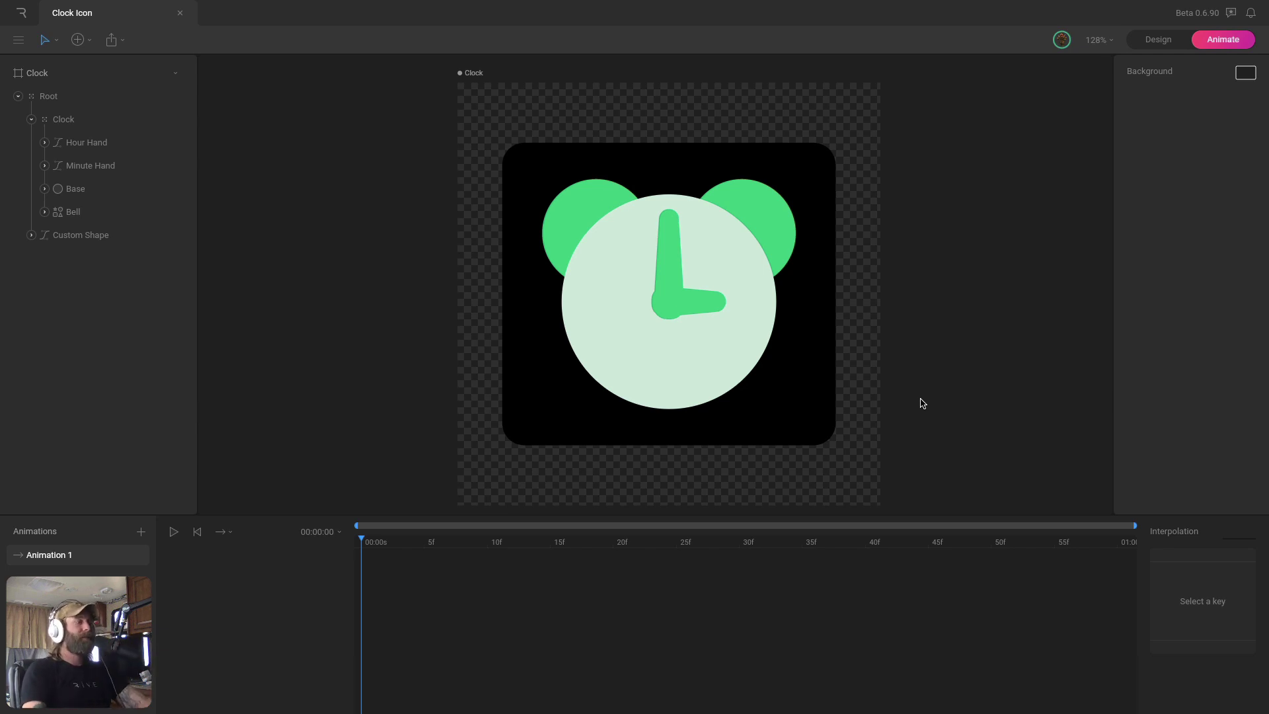
- Key the Minute Hand's rotation at 0° on frame 0 and at 360° on frame 30
left_click(115, 167)
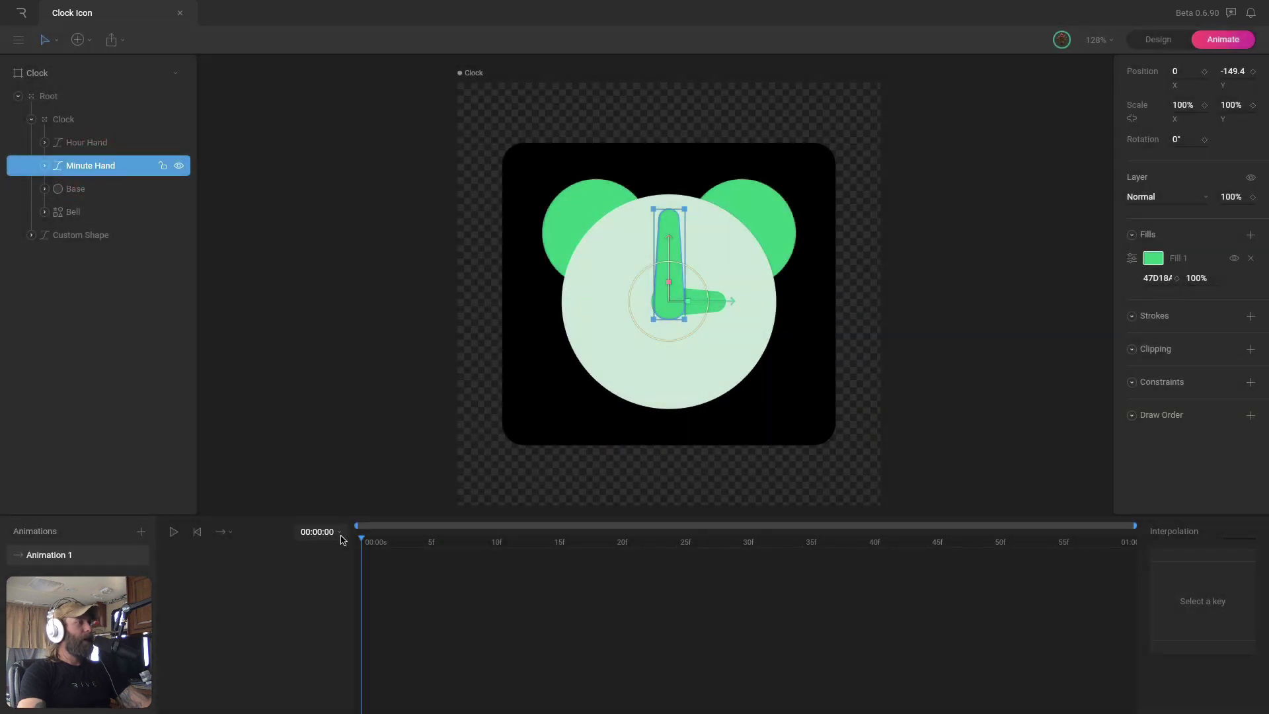
left_click(1205, 140)
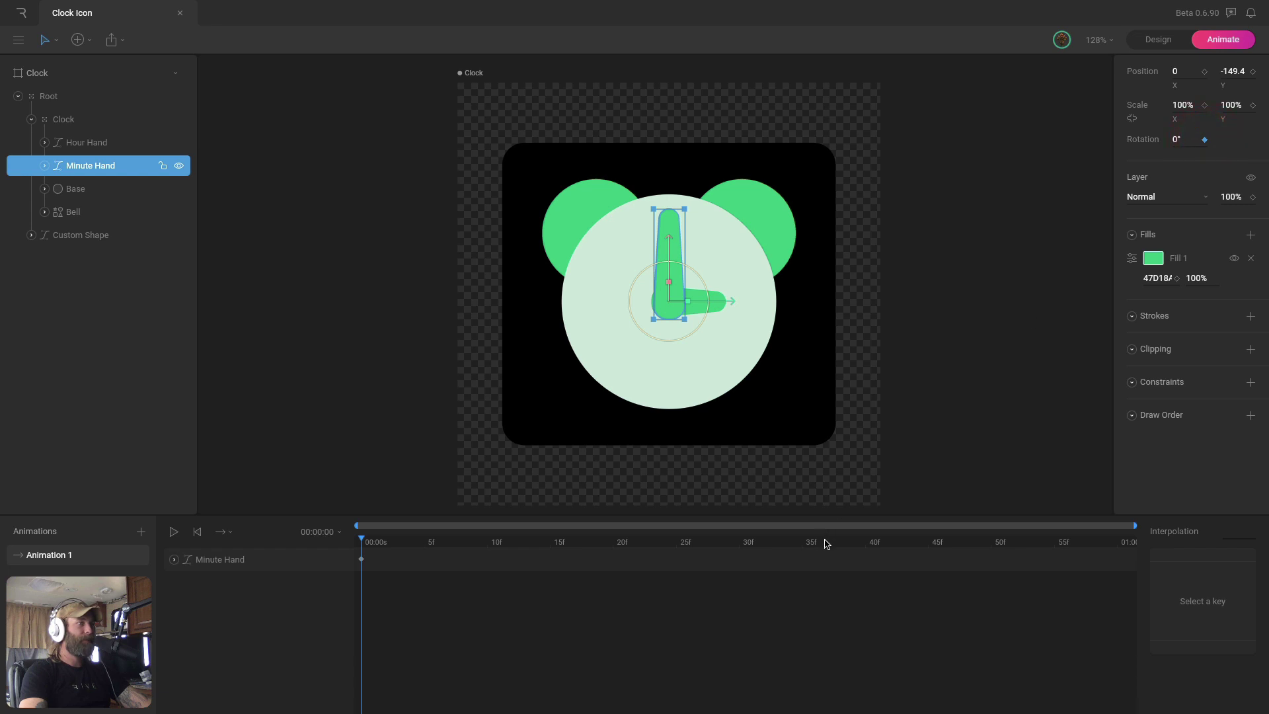
left_click_drag(388, 546, 730, 551)
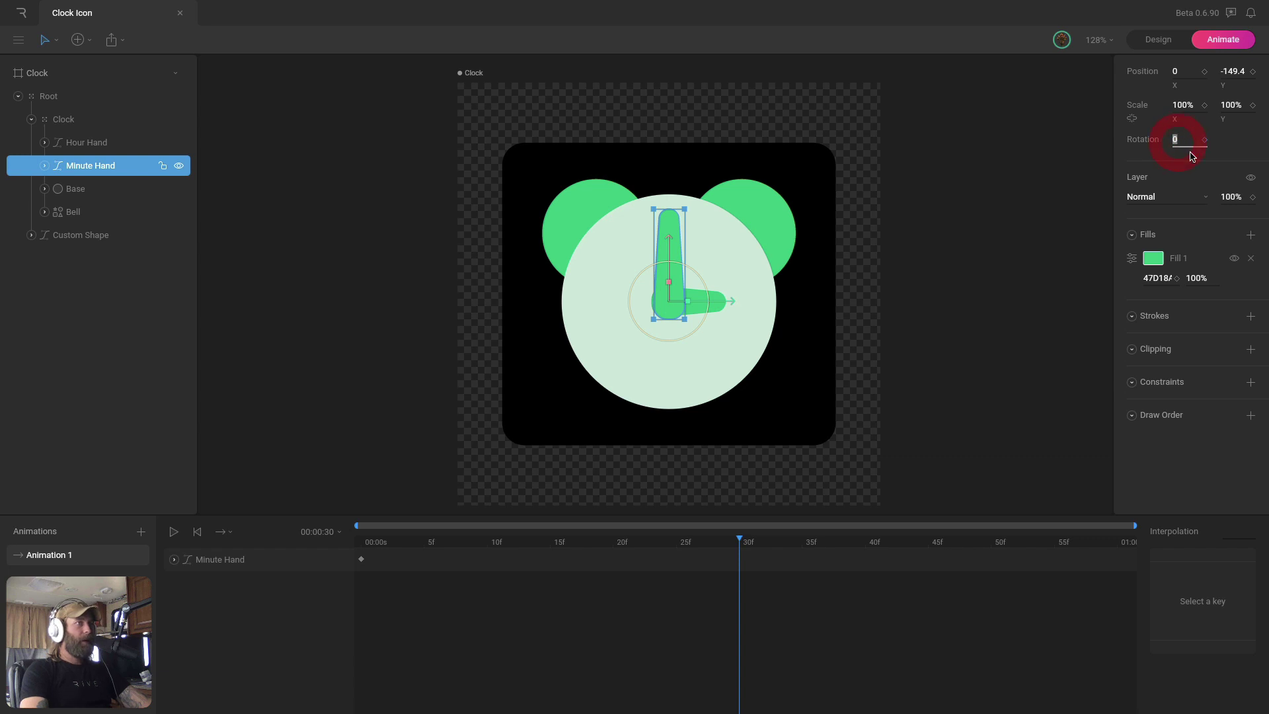
type("360")
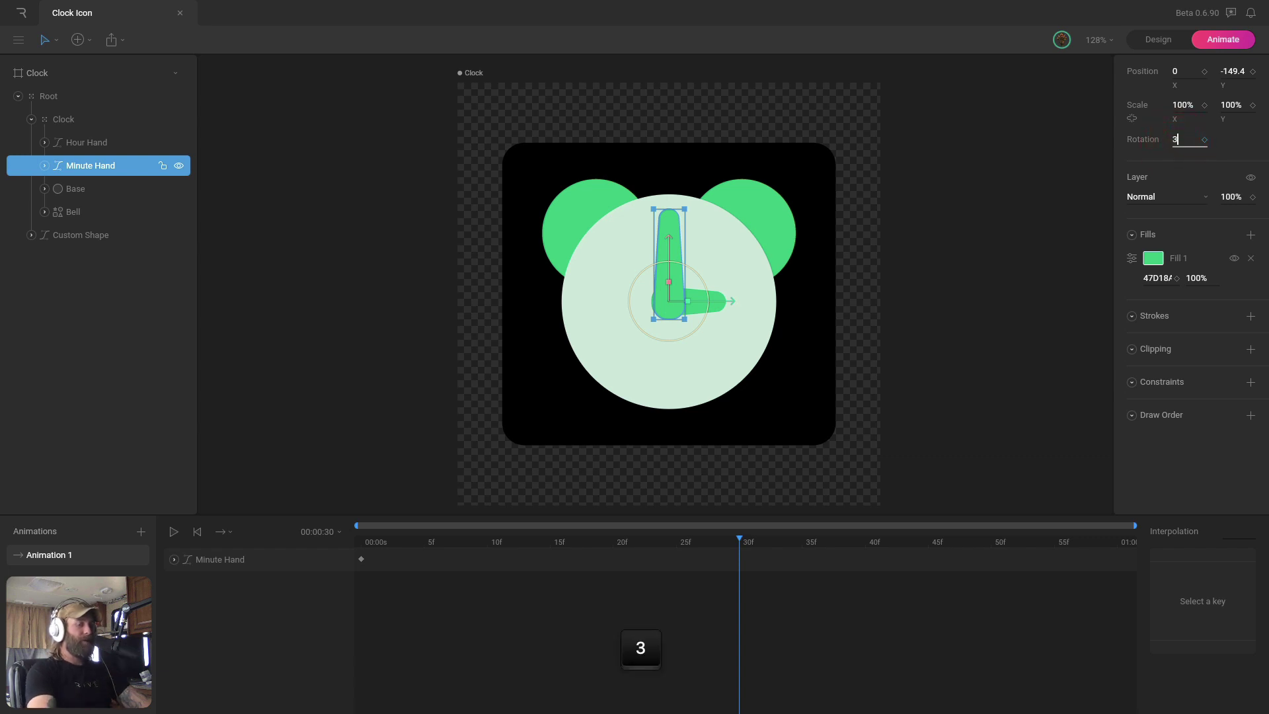
key("Return")
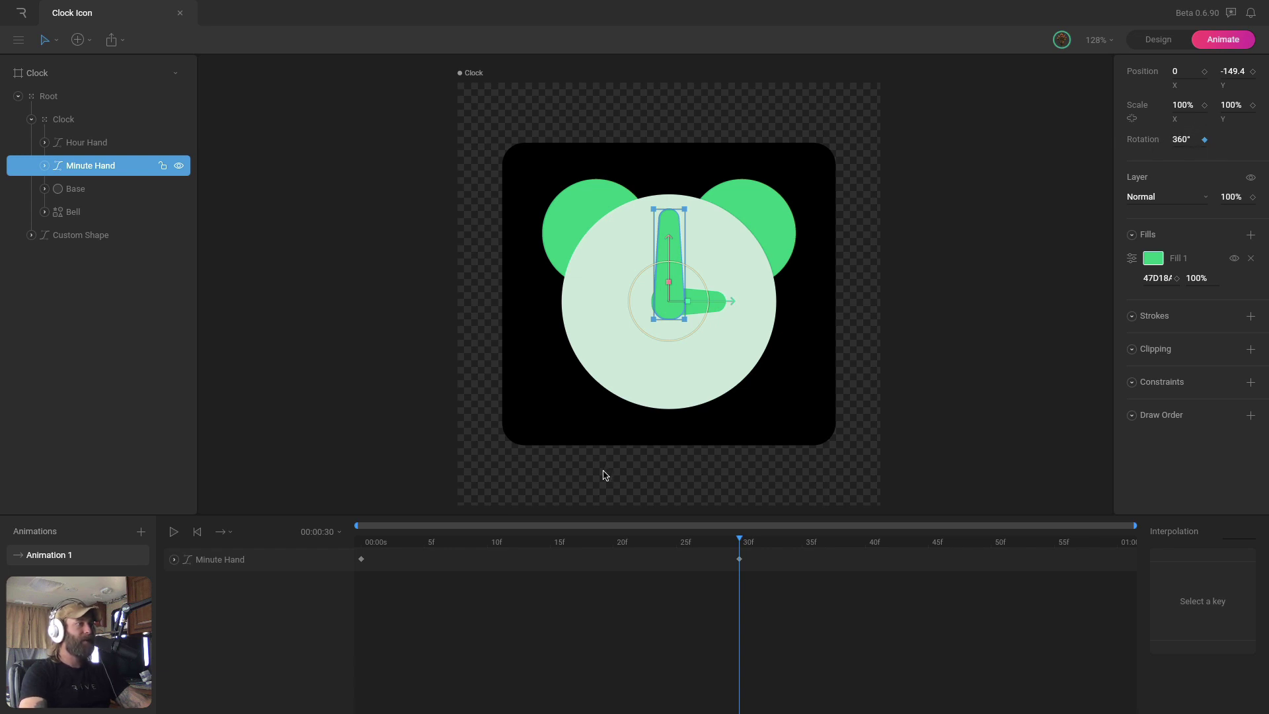
- Return to frame 0, deselect the Minute Hand, and preview the rotation animation
left_click_drag(370, 542, 340, 540)
left_click(932, 378)
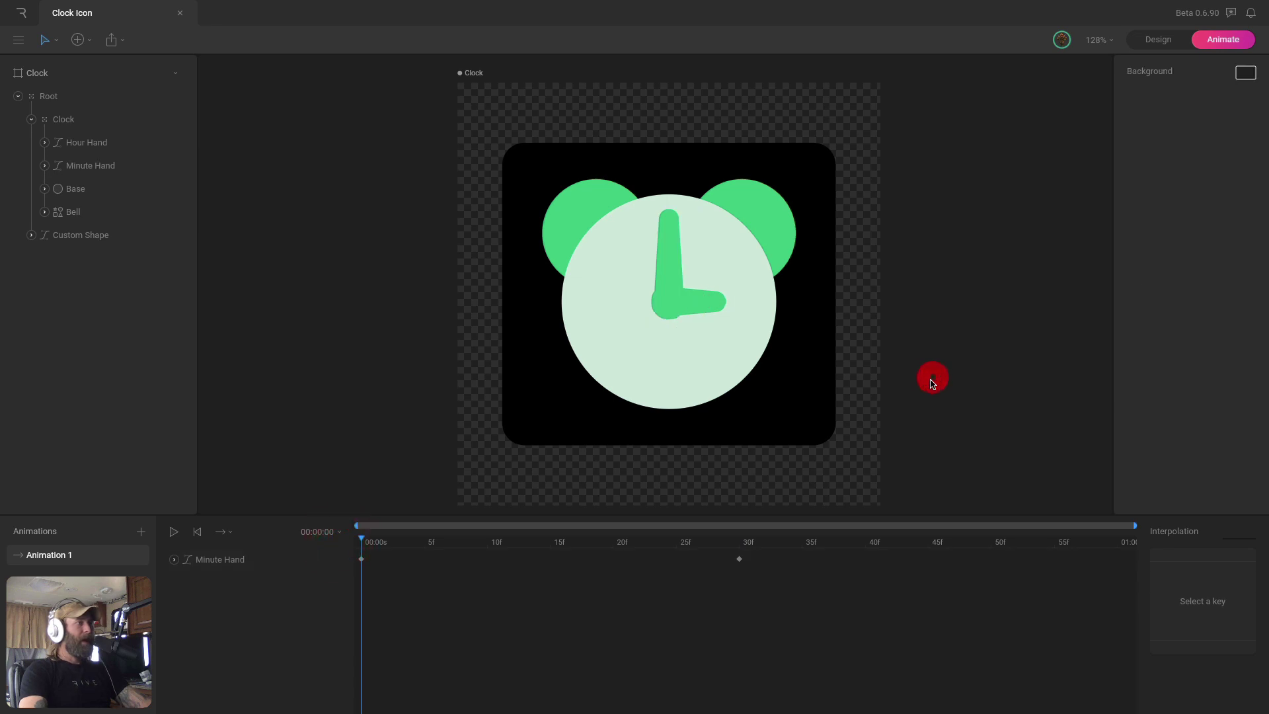
key("space")
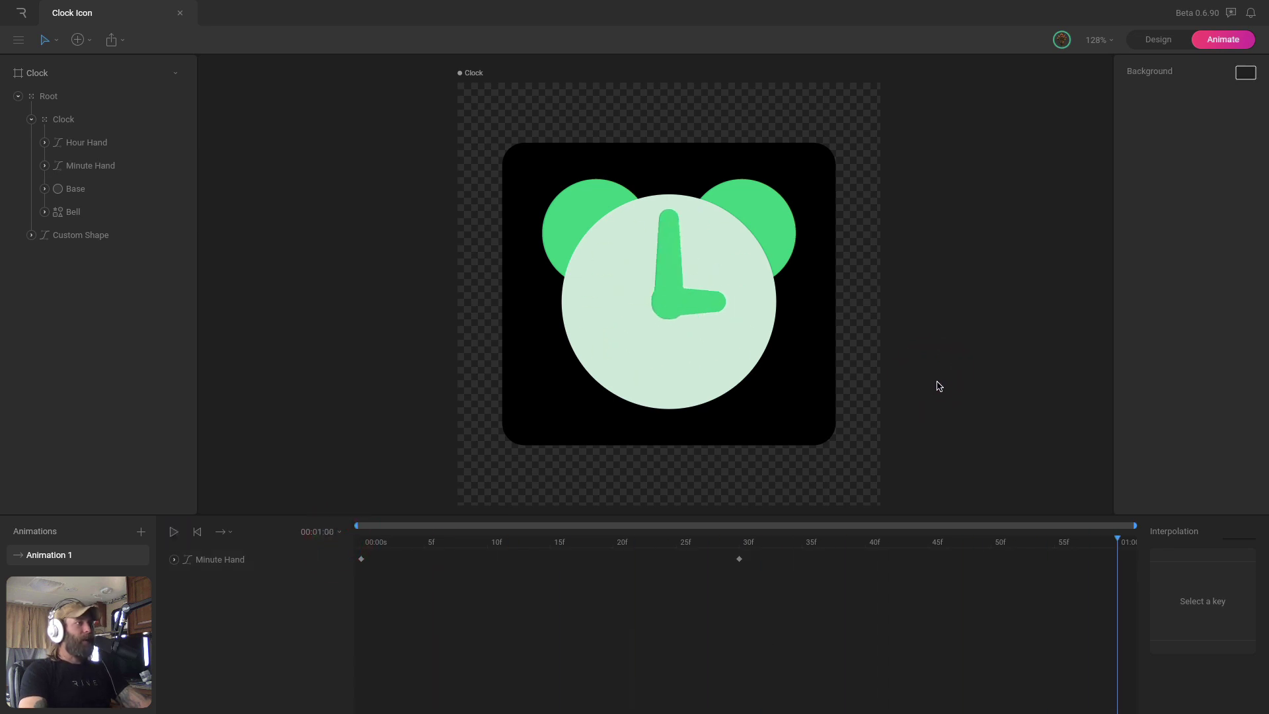
key("space")
- Set Animation 1 to loop and preview its playback
left_click(222, 532)
left_click(258, 601)
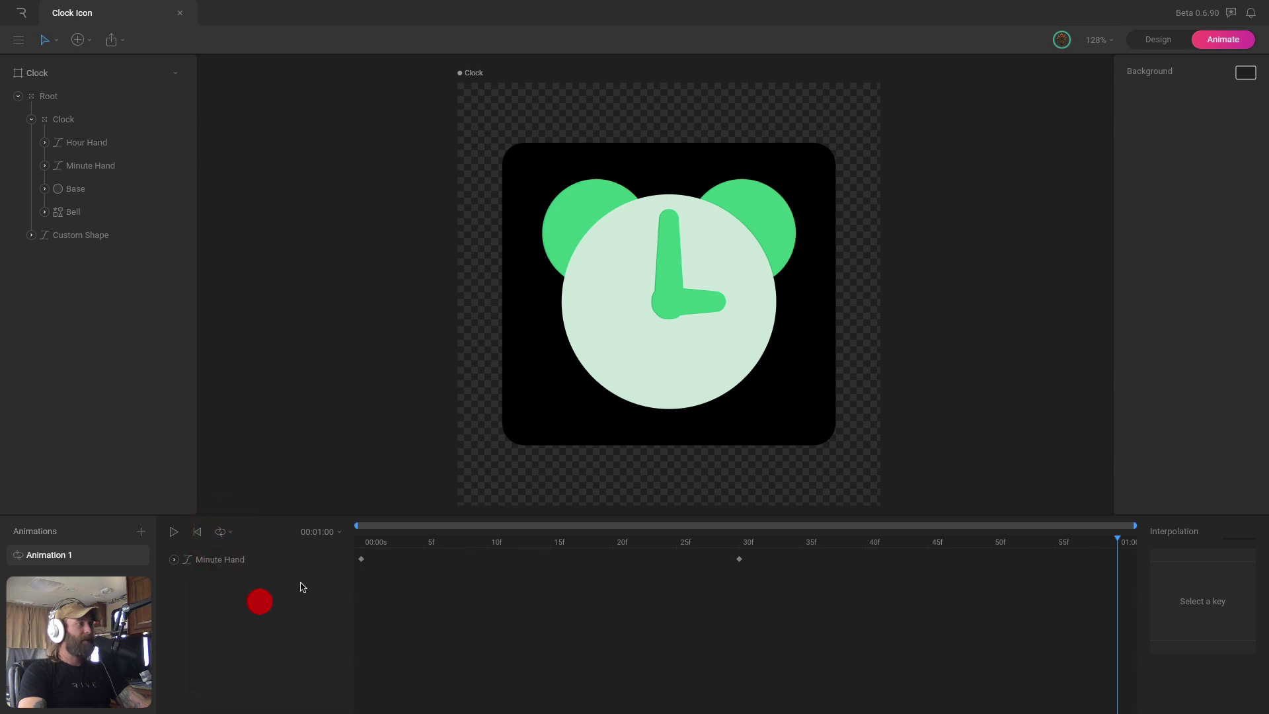
left_click(362, 440)
key("space")
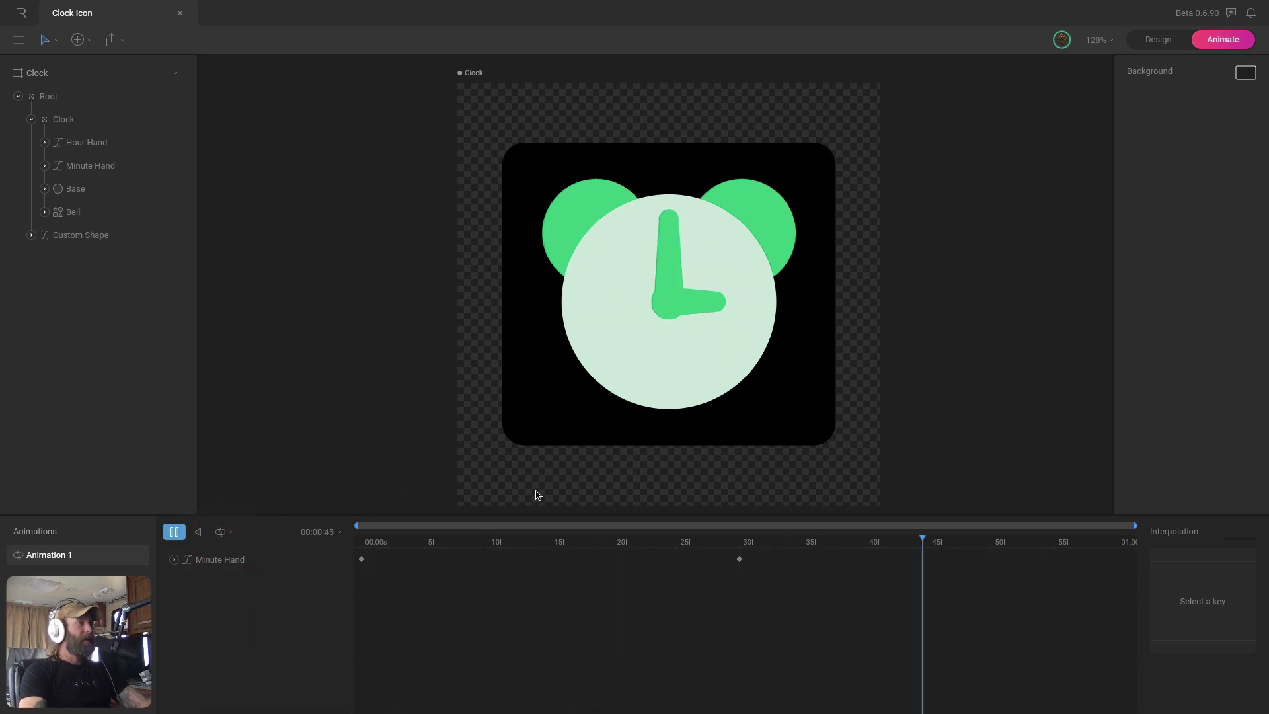
key("space")
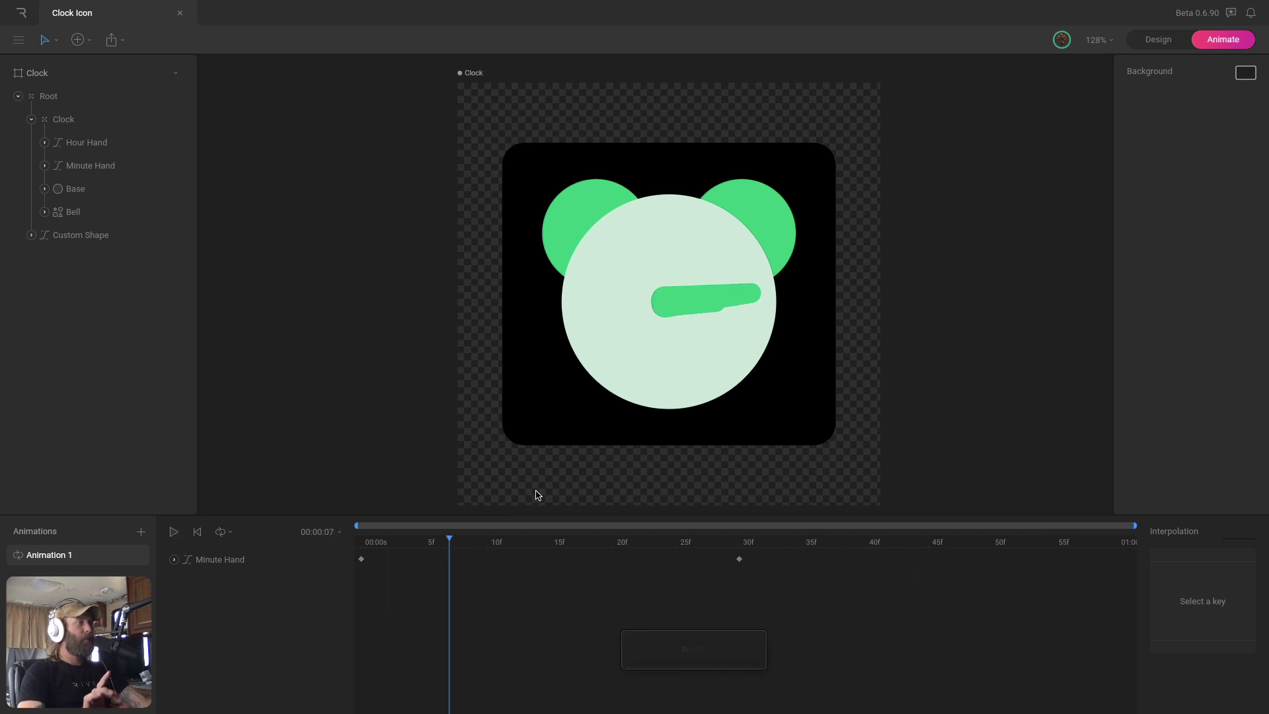
- Set the Minute Hand's frame 0 key to Cubic interpolation and play back the eased rotation
left_click(363, 543)
left_click(363, 542)
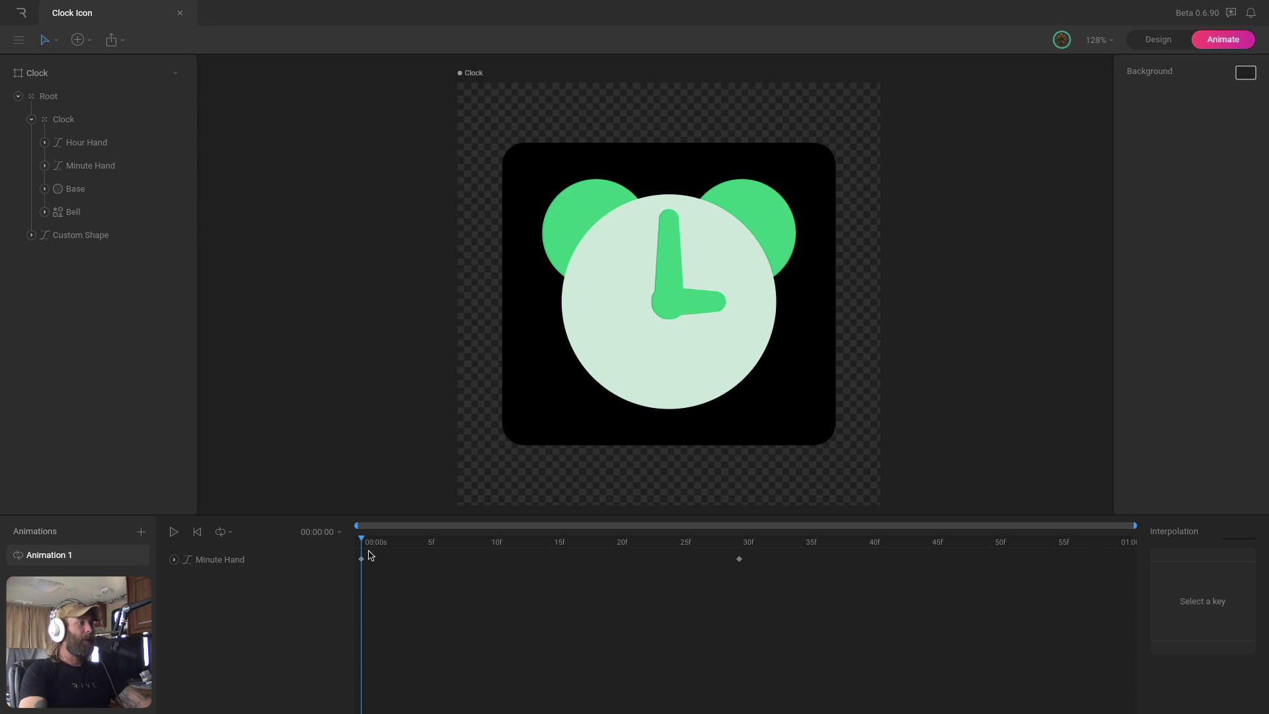
left_click(363, 559)
left_click(362, 559)
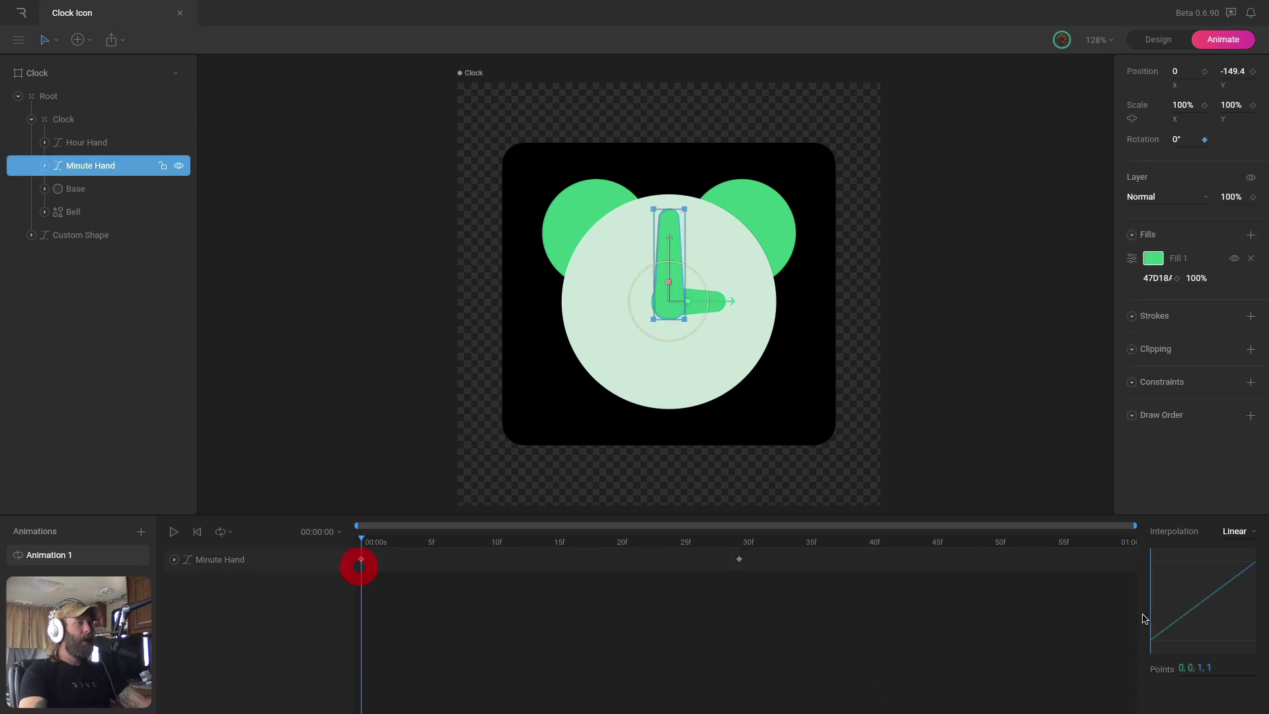
left_click(1236, 533)
left_click(1233, 578)
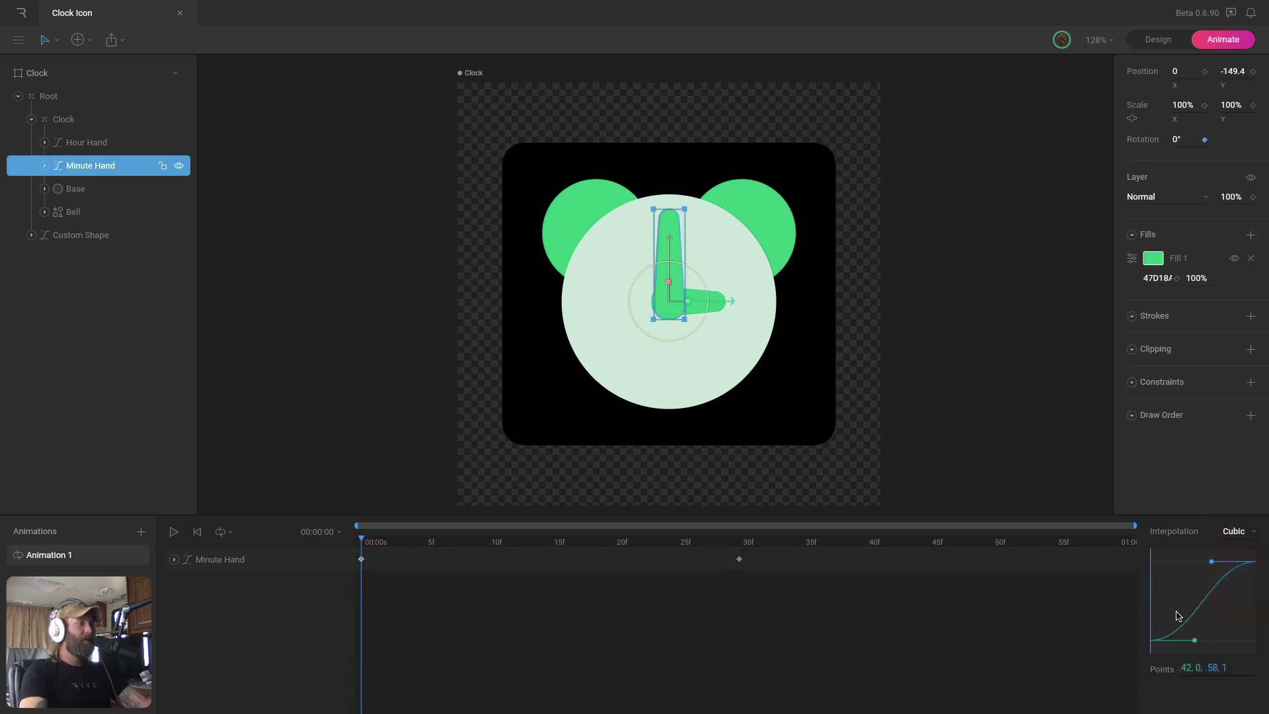
key("space")
left_click(944, 478)
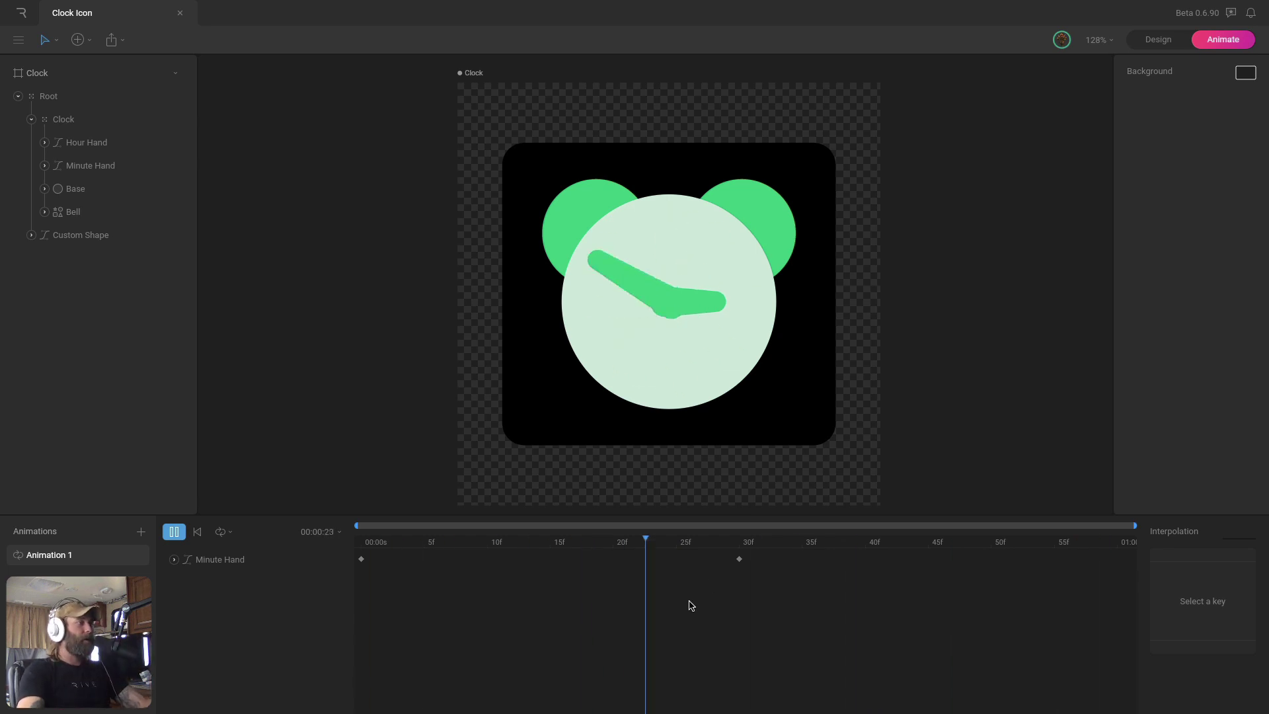
- Reshape the Minute Hand's frame 0 easing curve to .99, .02, .46, .99 and preview the rotation
left_click(355, 541)
left_click(361, 566)
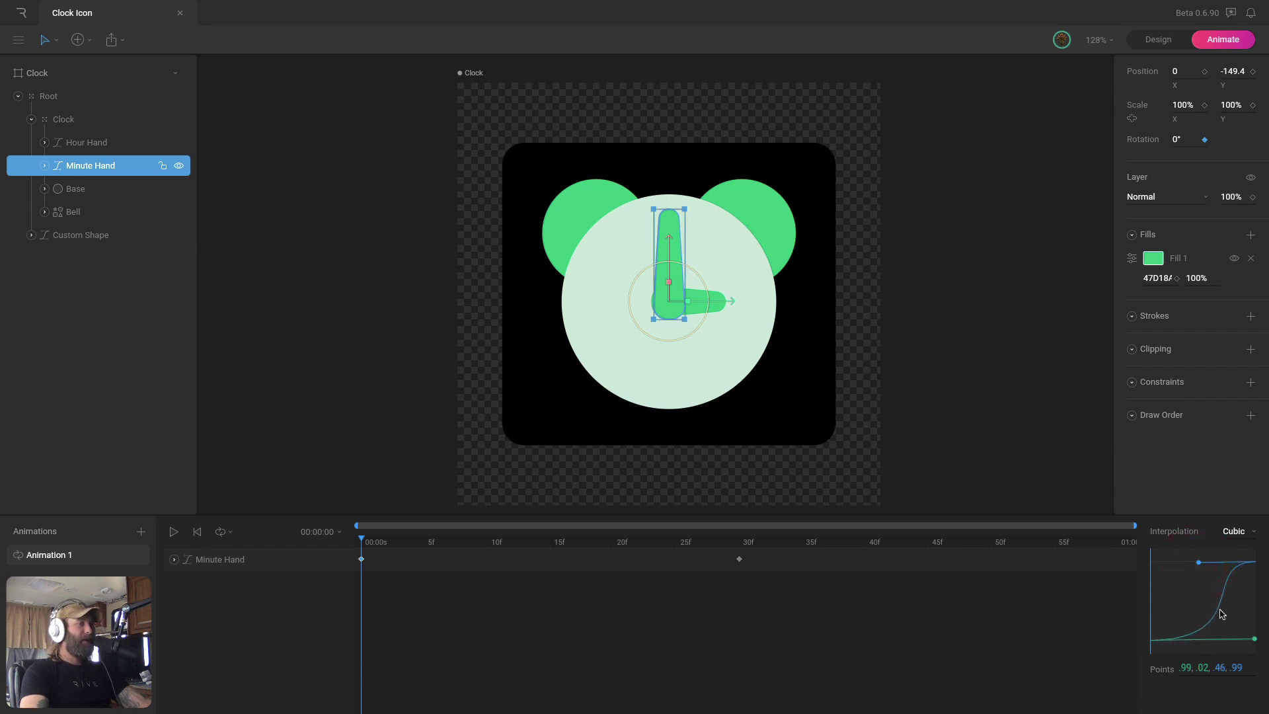
key("space")
left_click(929, 468)
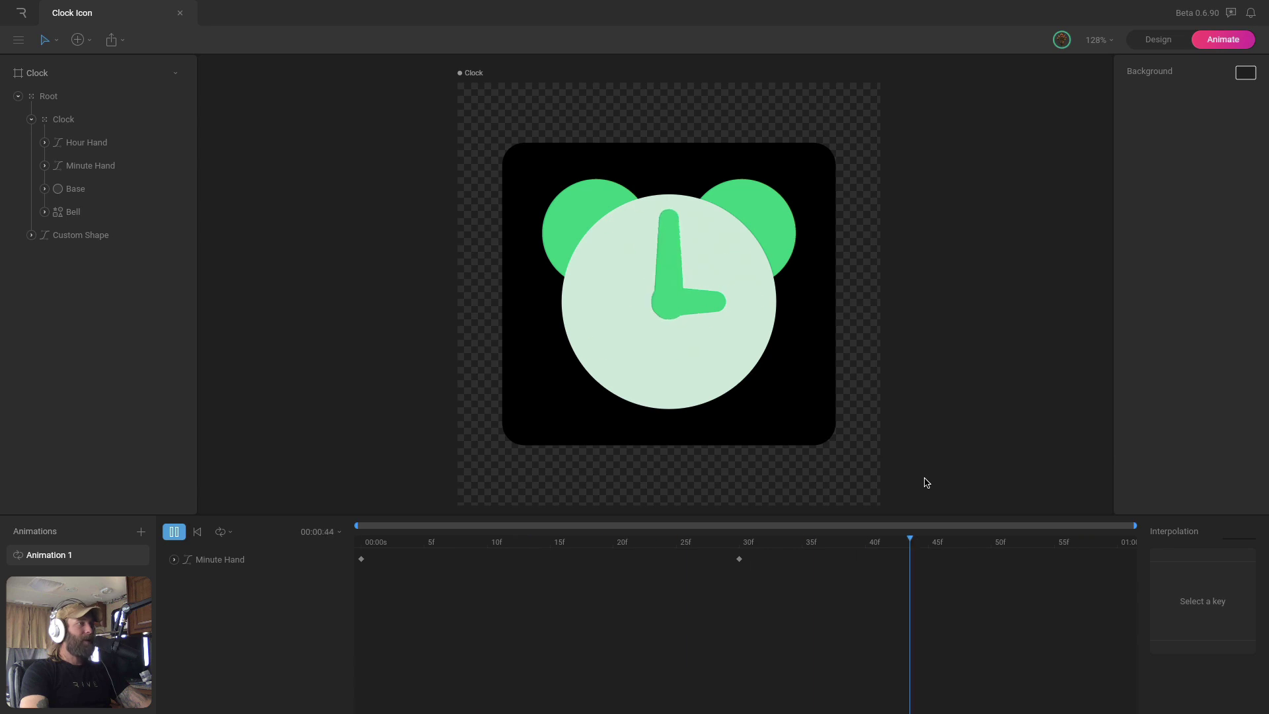
- Move the Minute Hand's second rotation key to frame 40 and preview the slower rotation
left_click_drag(585, 542, 797, 559)
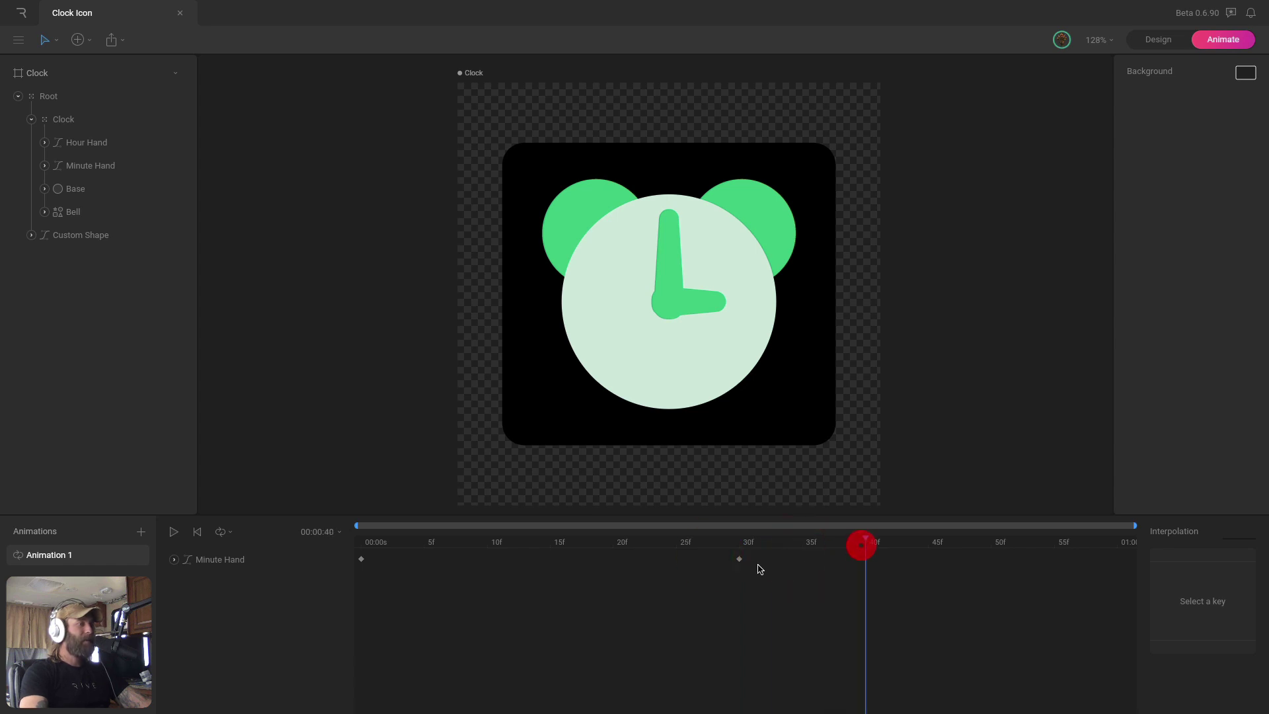
left_click_drag(738, 558, 779, 562)
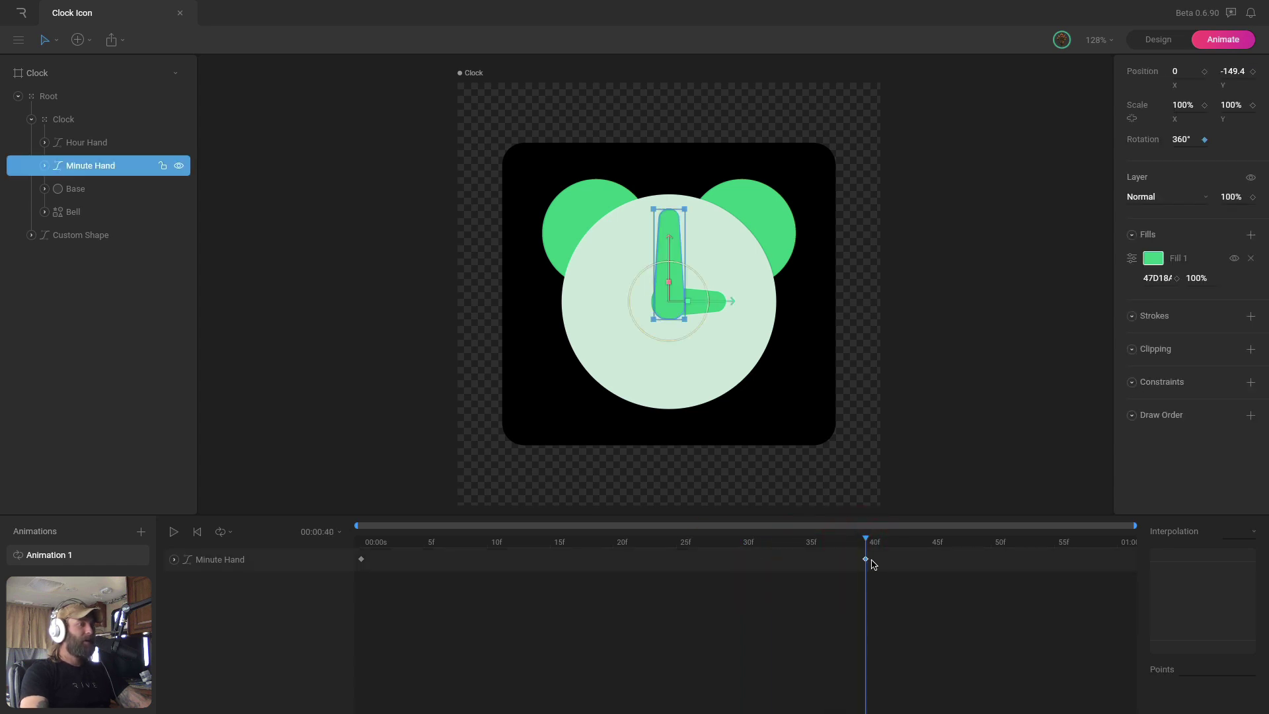
left_click_drag(872, 562, 875, 563)
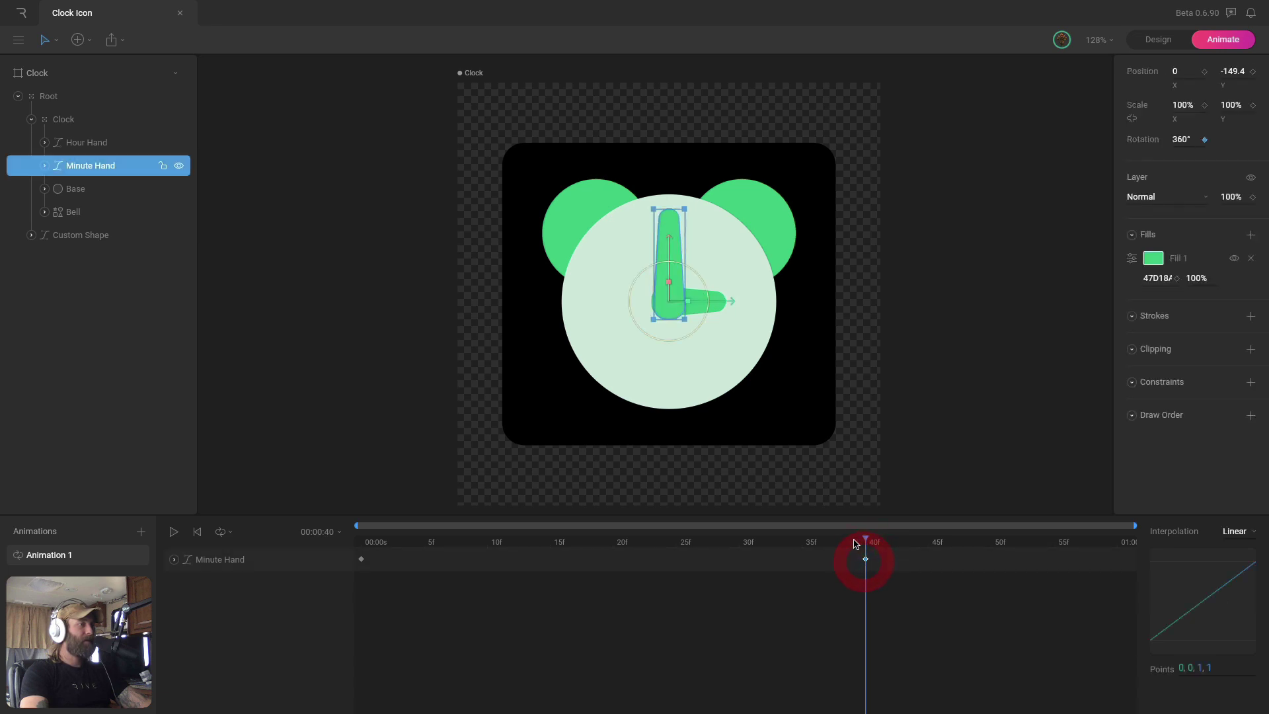
left_click_drag(741, 545, 854, 542)
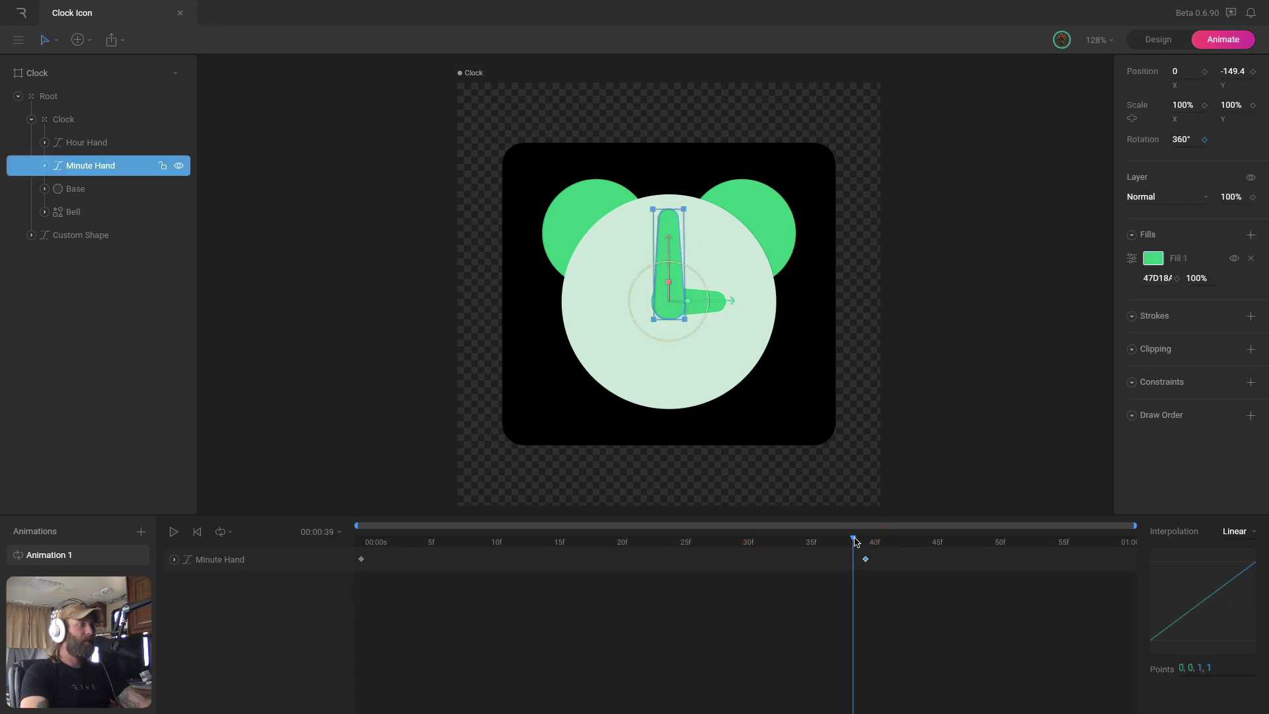
left_click(887, 364)
key("space")
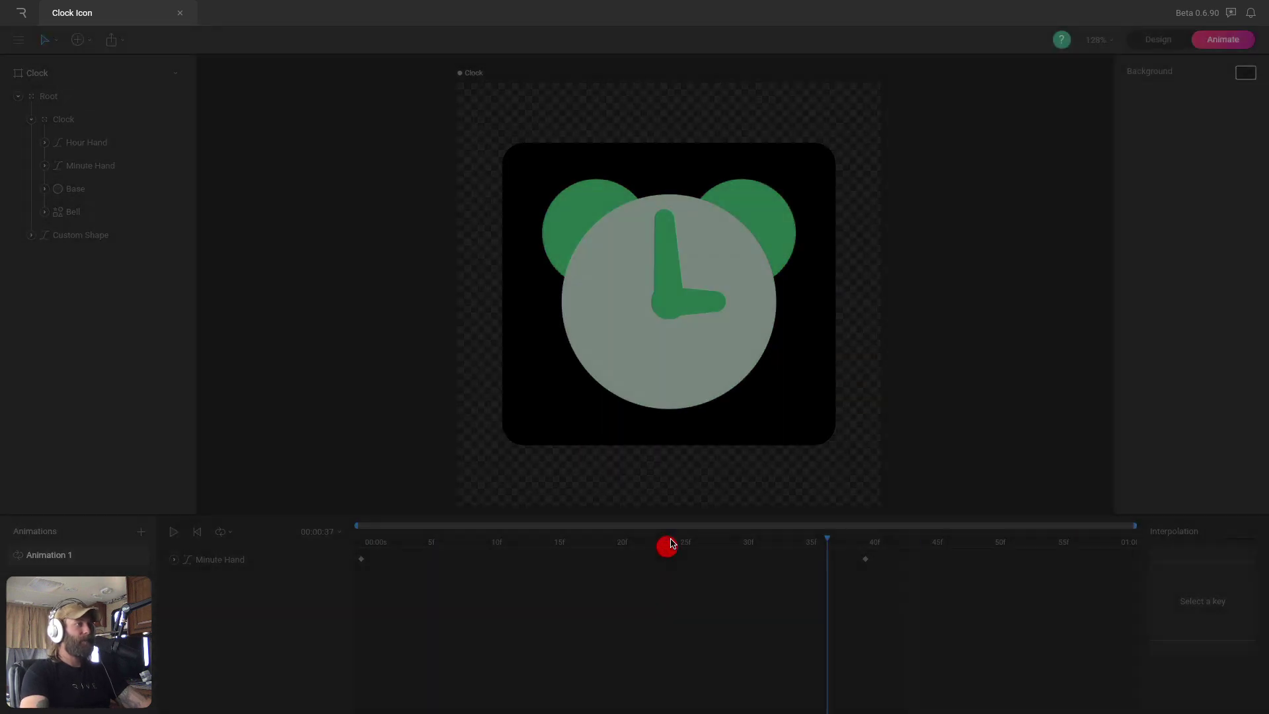
left_click_drag(667, 547, 737, 560)
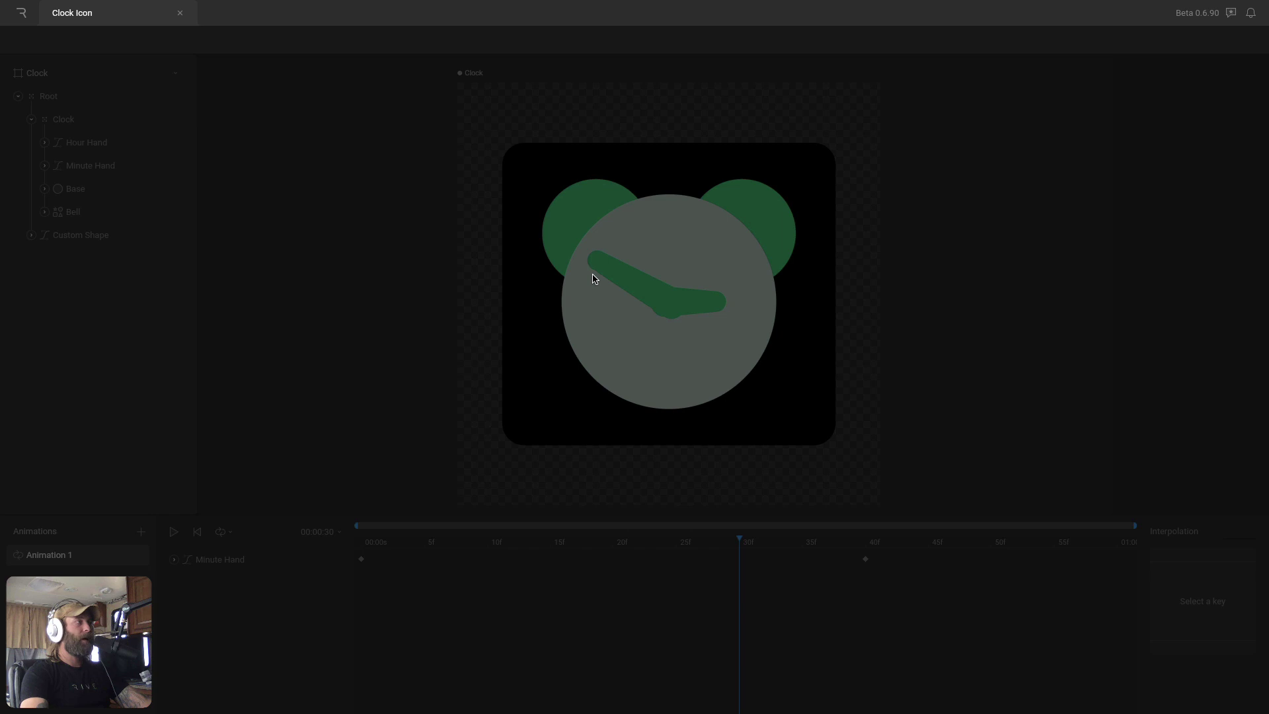
- Collapse the Clock group in the hierarchy and key its current Y position at frame 35
left_click(425, 251)
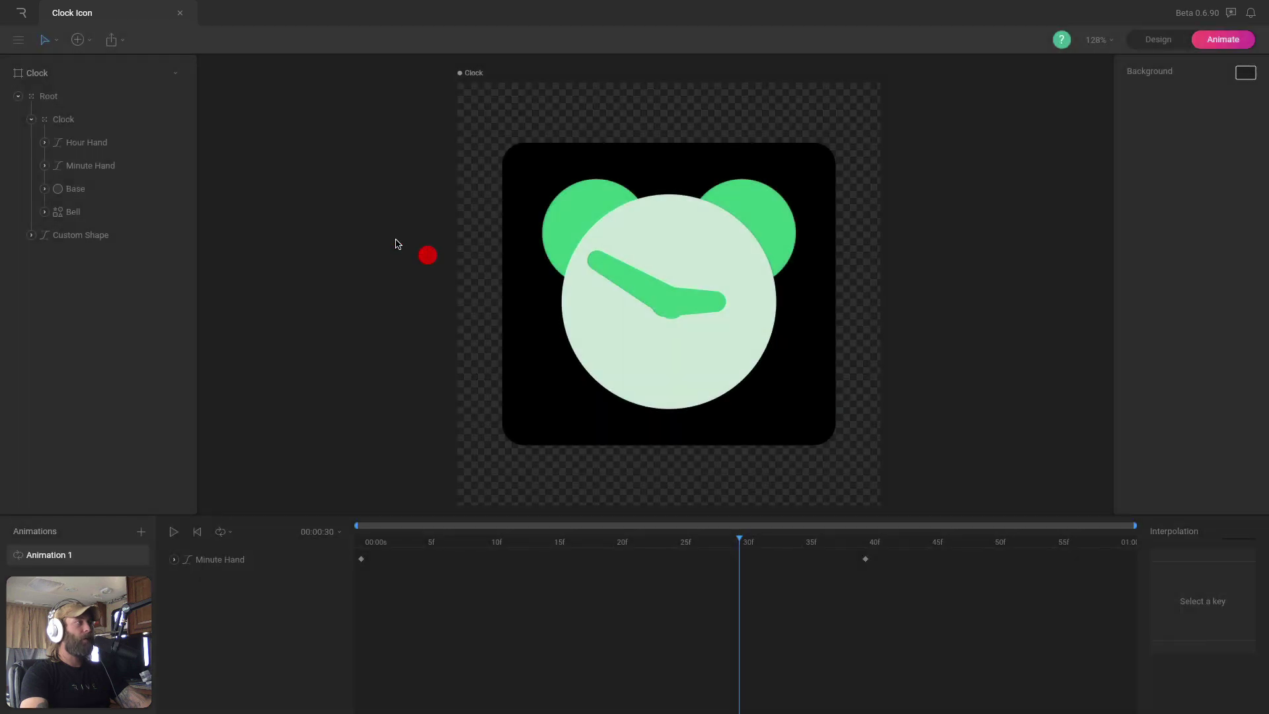
left_click(55, 119)
left_click(30, 120)
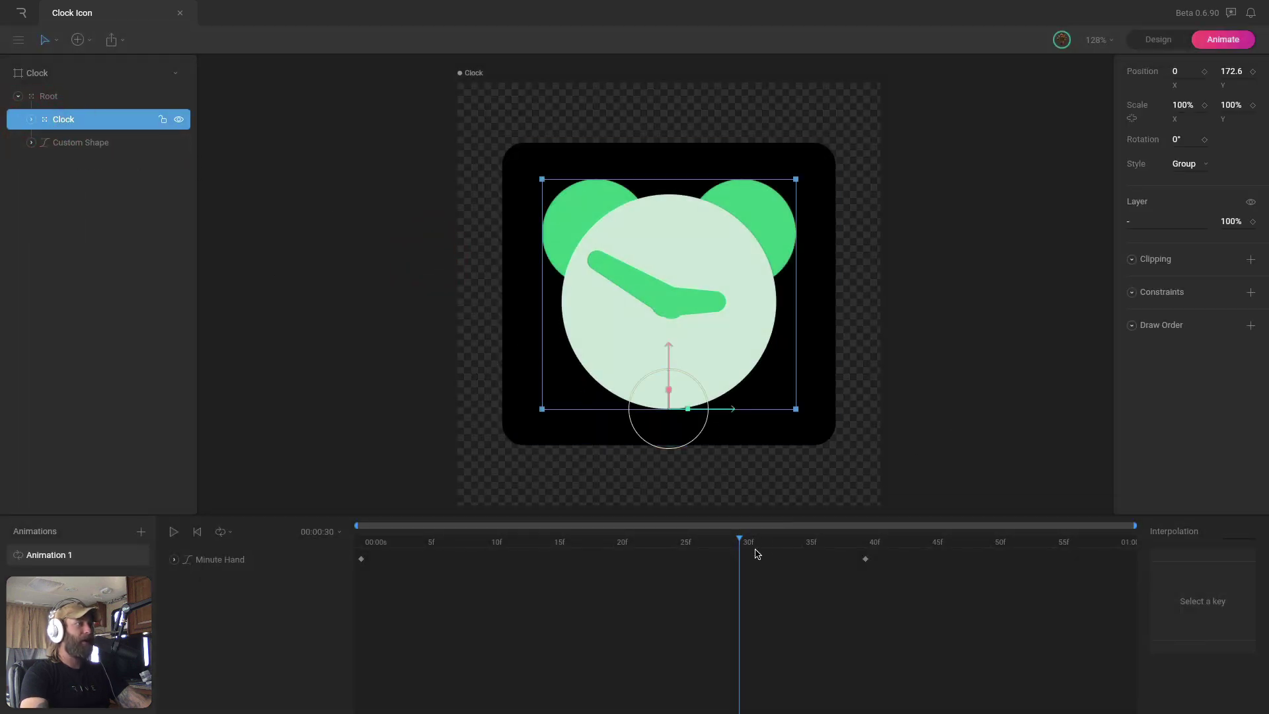
left_click_drag(757, 554, 801, 547)
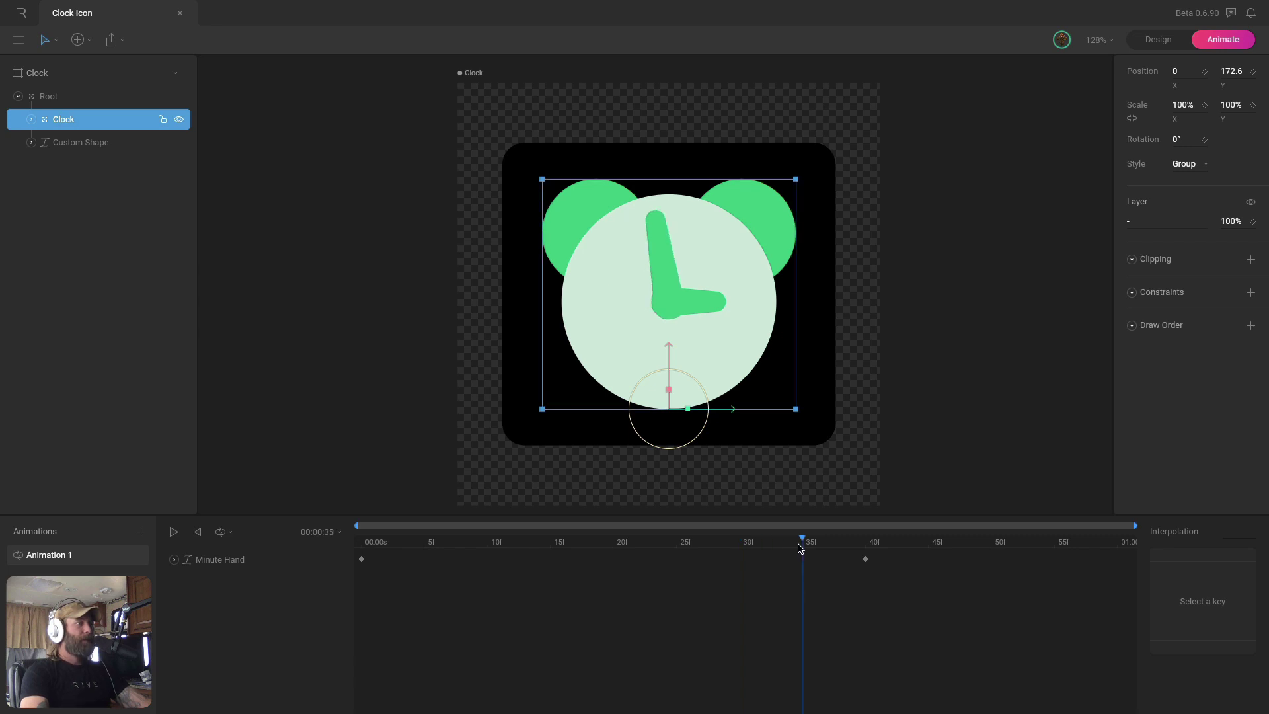
left_click(799, 547)
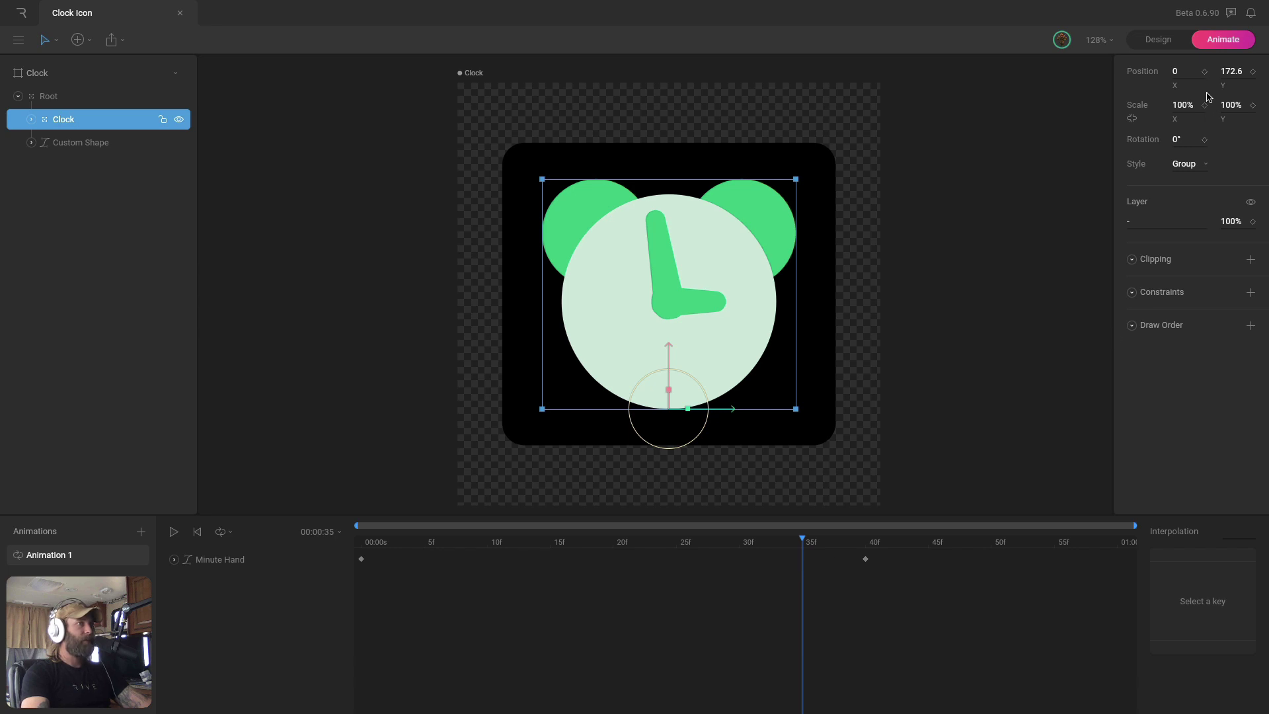
left_click(1253, 72)
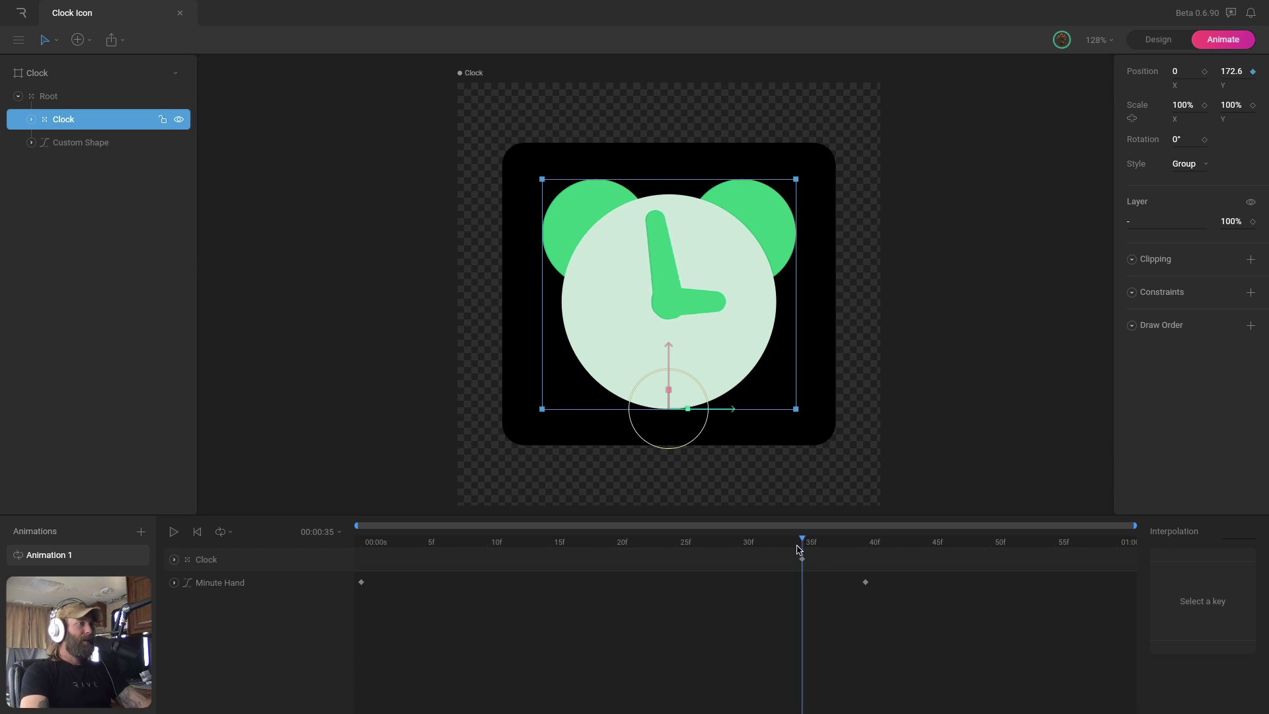
- Raise the Clock group to a Y position of 81.4 at frame 50 and delete its X position key
left_click_drag(800, 550, 990, 568)
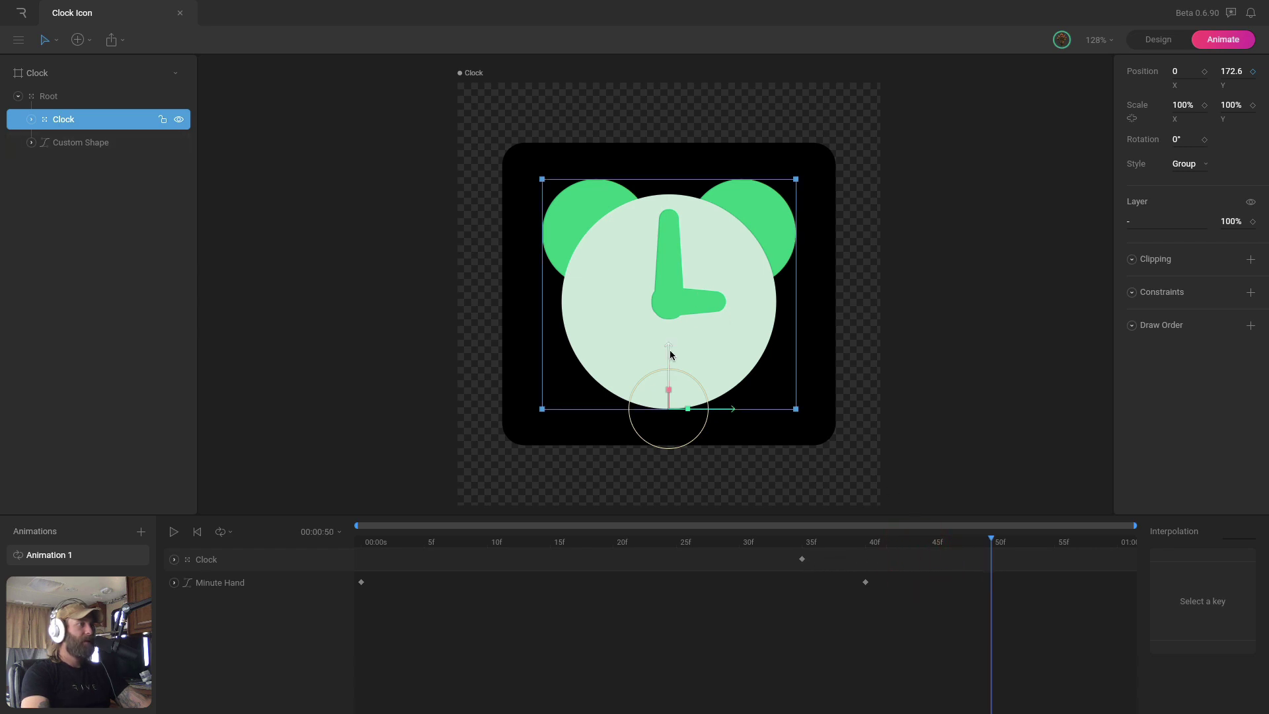
left_click_drag(670, 355, 671, 286)
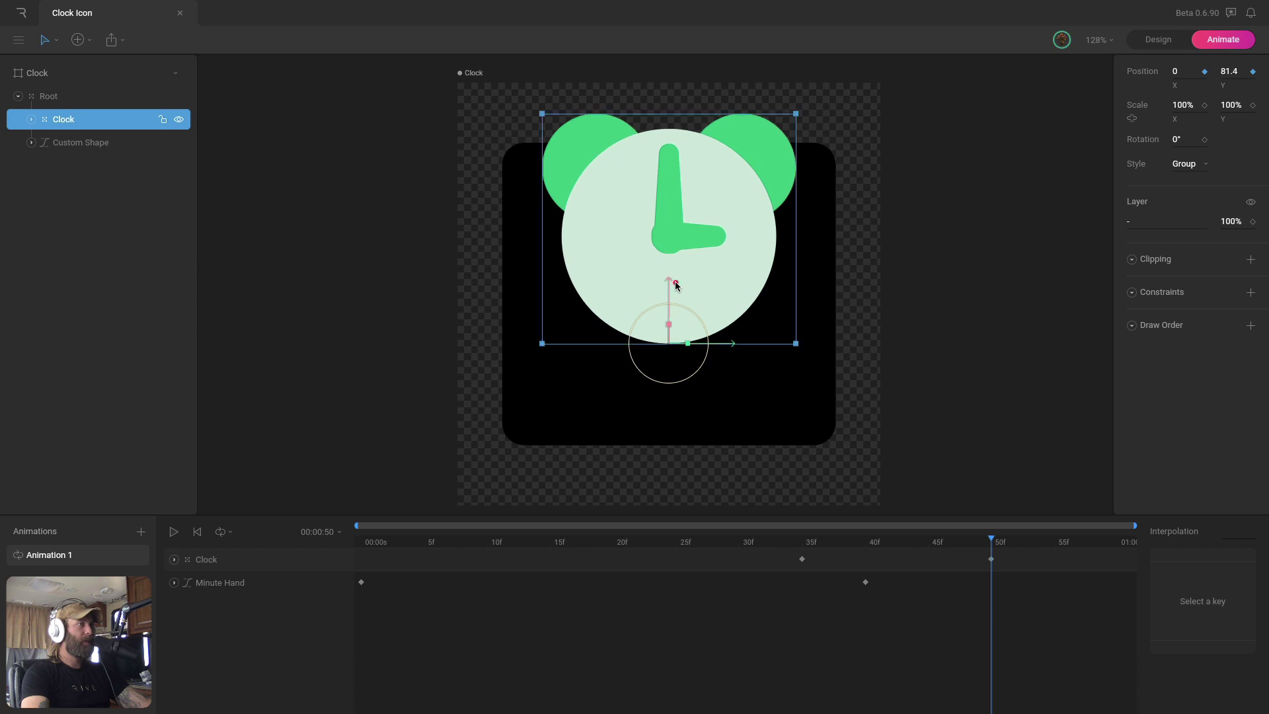
left_click(175, 561)
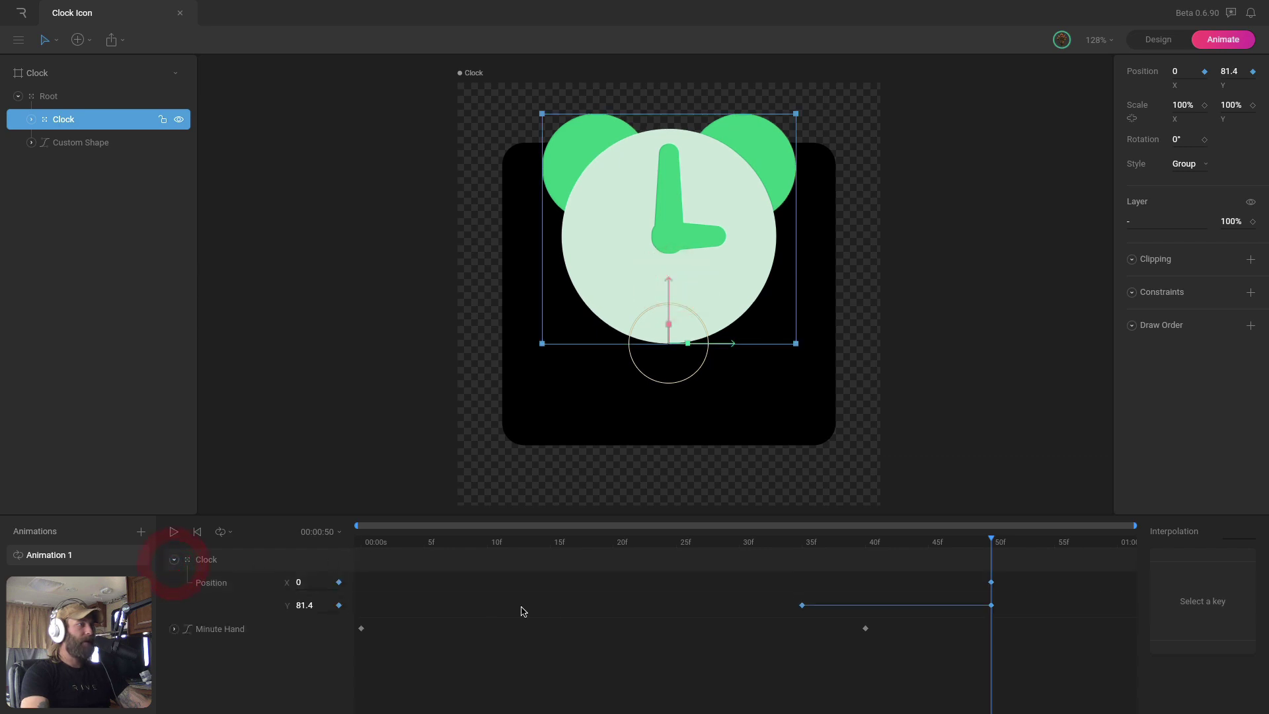
left_click(991, 582)
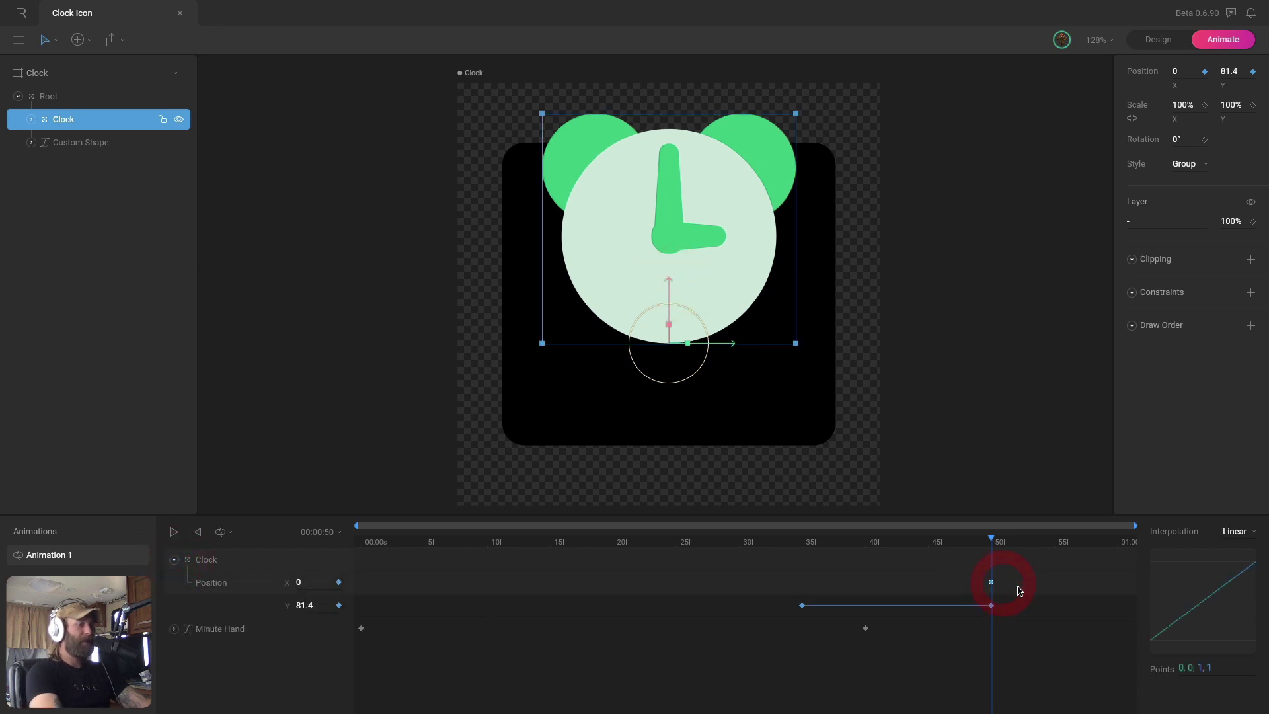
key("Delete")
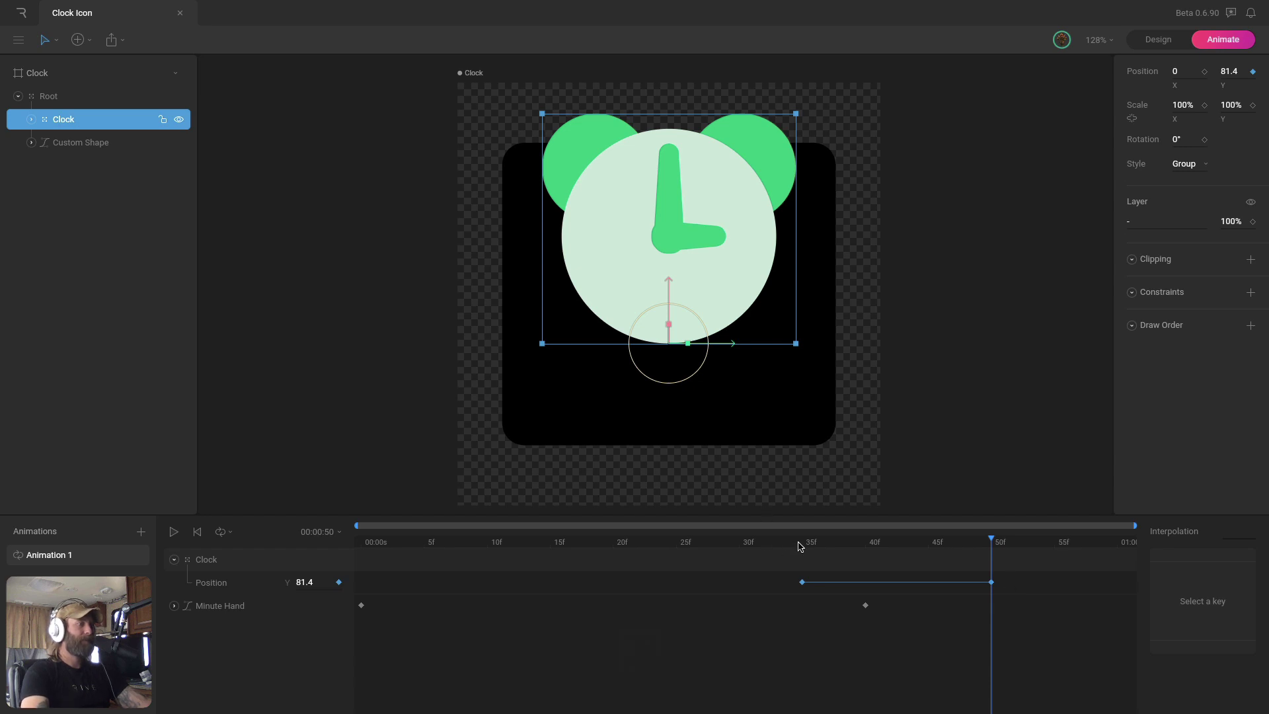
left_click_drag(800, 545, 1091, 546)
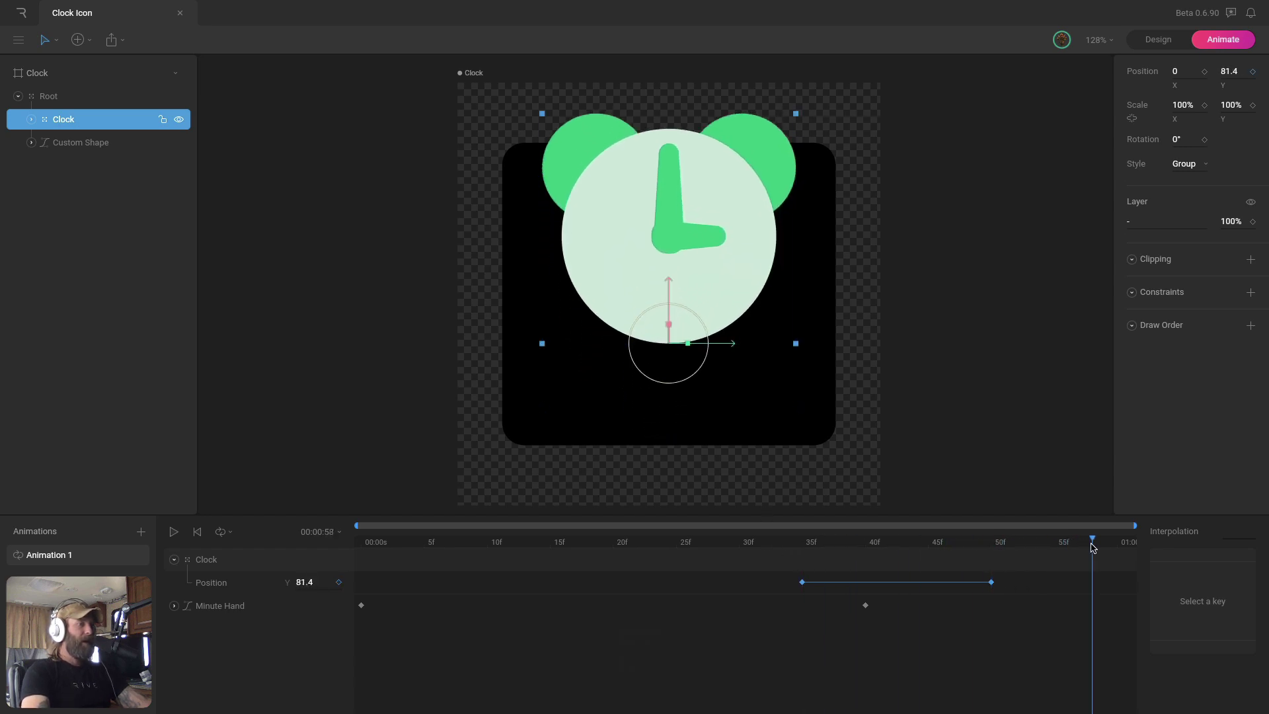
key("space")
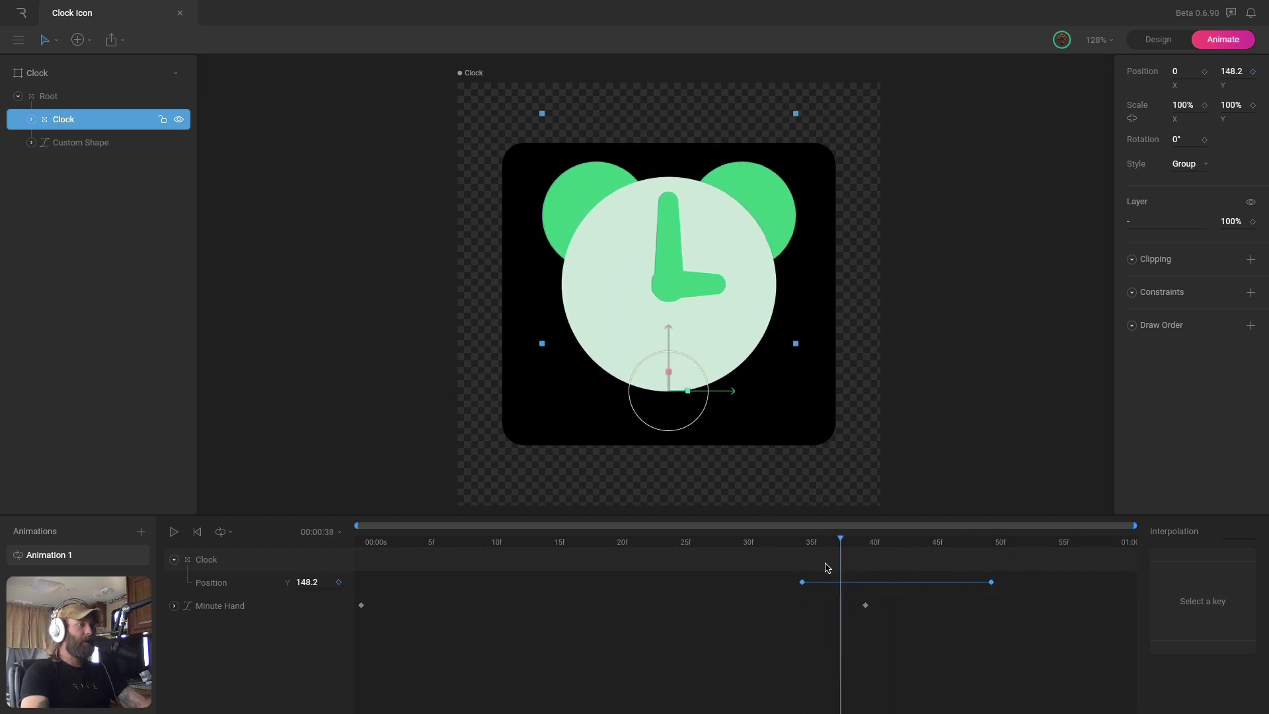
- Set Animation 1's duration to 00:02:00 and extend the visible timeline range to the full length
left_click_drag(1075, 550, 1121, 555)
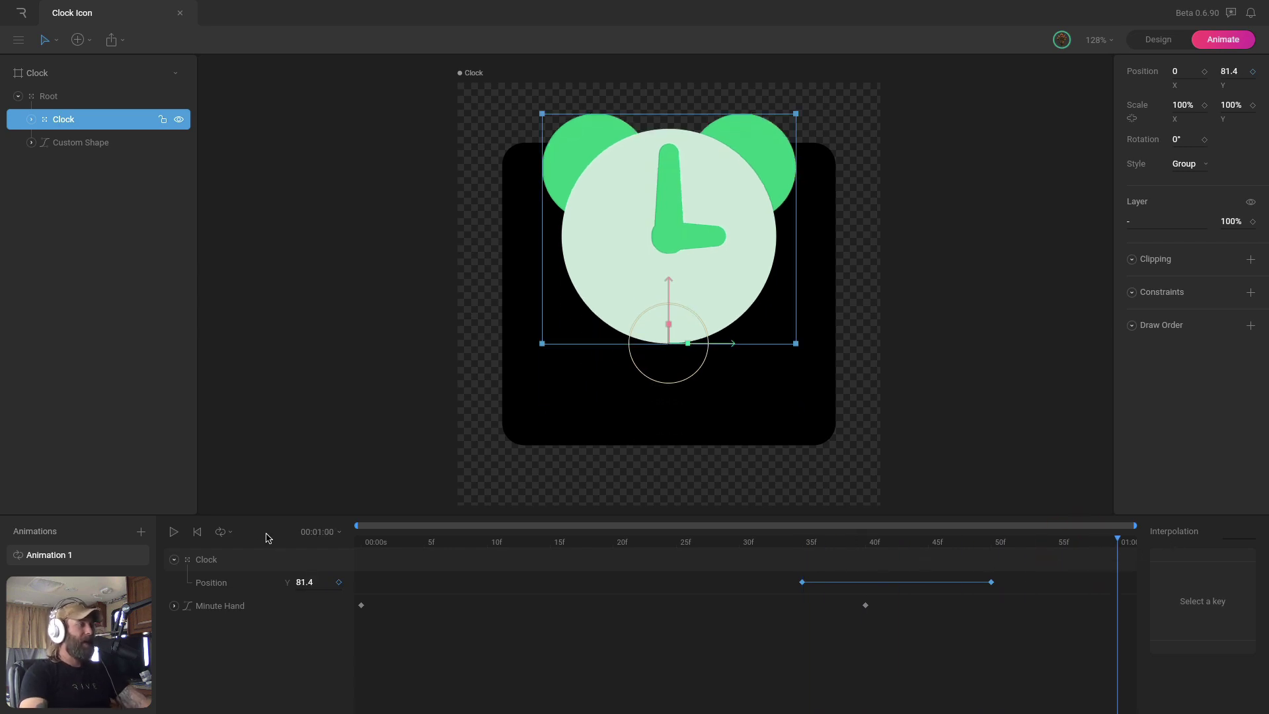
left_click(319, 533)
left_click(417, 596)
type("00:02:00")
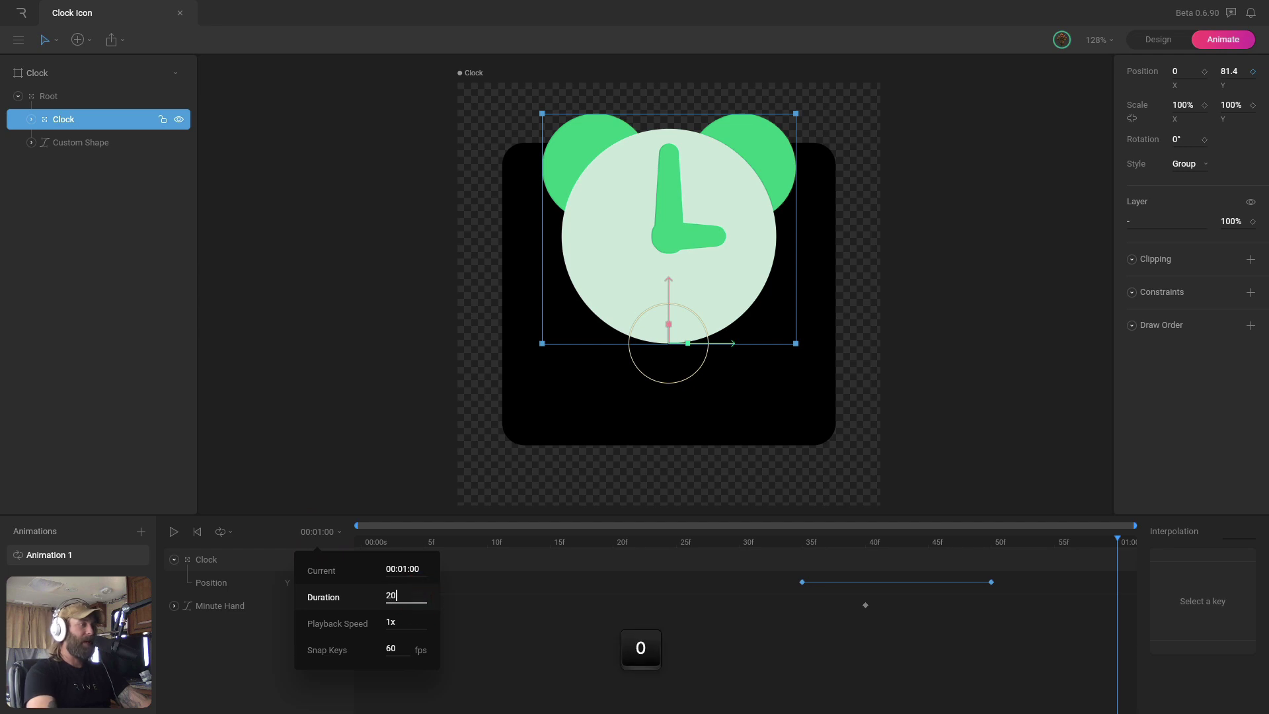
key("Return")
left_click_drag(744, 525, 1142, 547)
- Copy the Clock group's frame 35 Y position key to 00:01:20, and scrub back to frame 0
left_click_drag(607, 543, 739, 544)
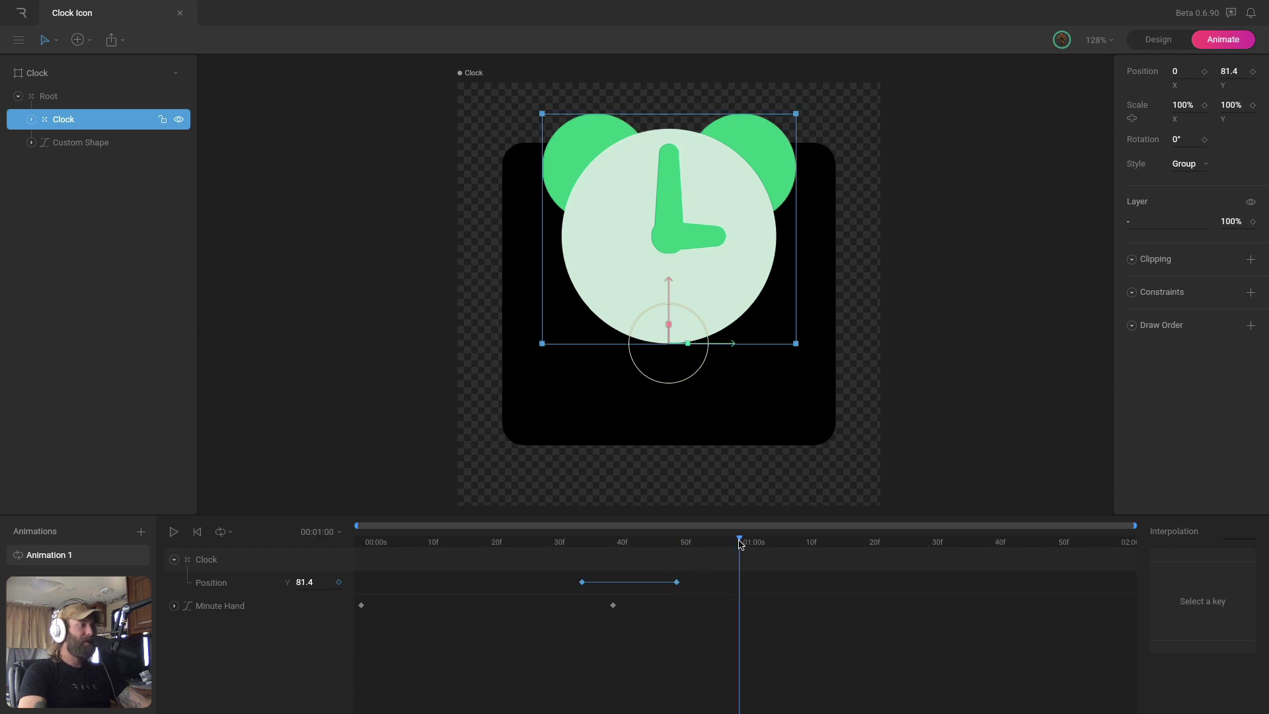
left_click_drag(739, 543, 750, 545)
left_click_drag(597, 571, 577, 592)
key("super+c")
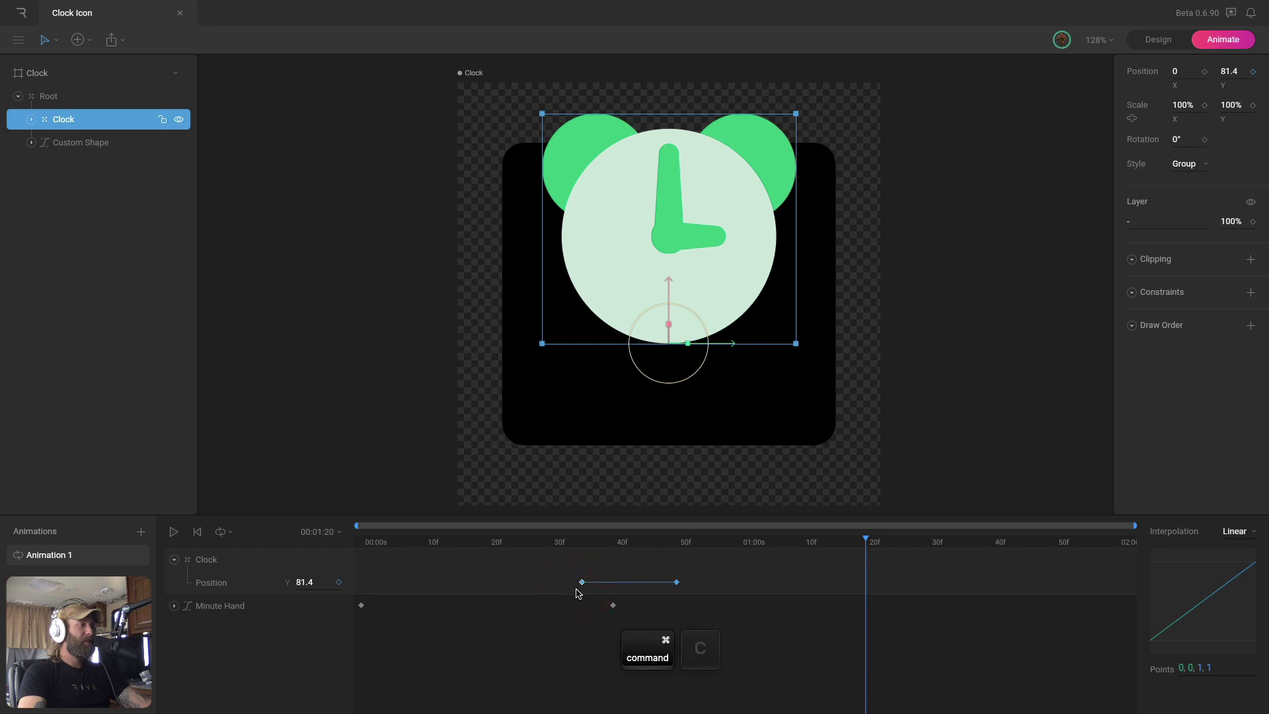
key("super+v")
left_click_drag(771, 548, 220, 584)
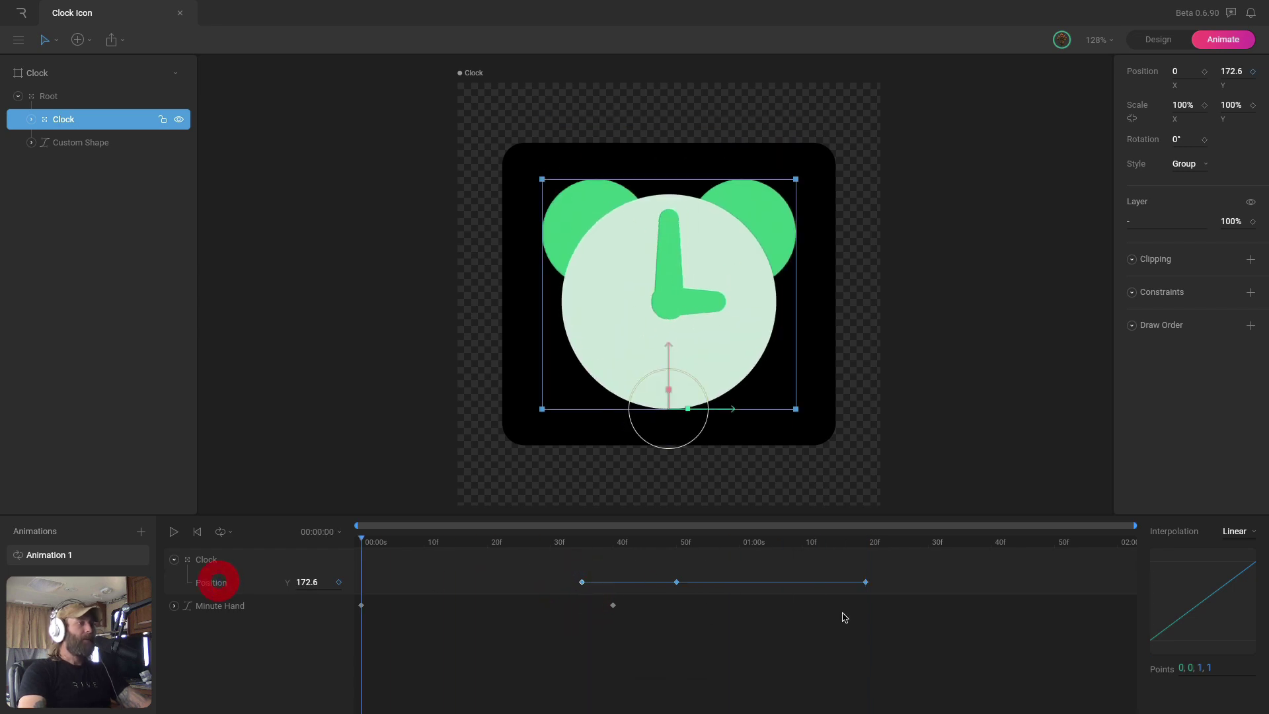
- Set all three of the Clock group's Y position keys to Cubic interpolation and preview the jump
left_click_drag(896, 566, 563, 593)
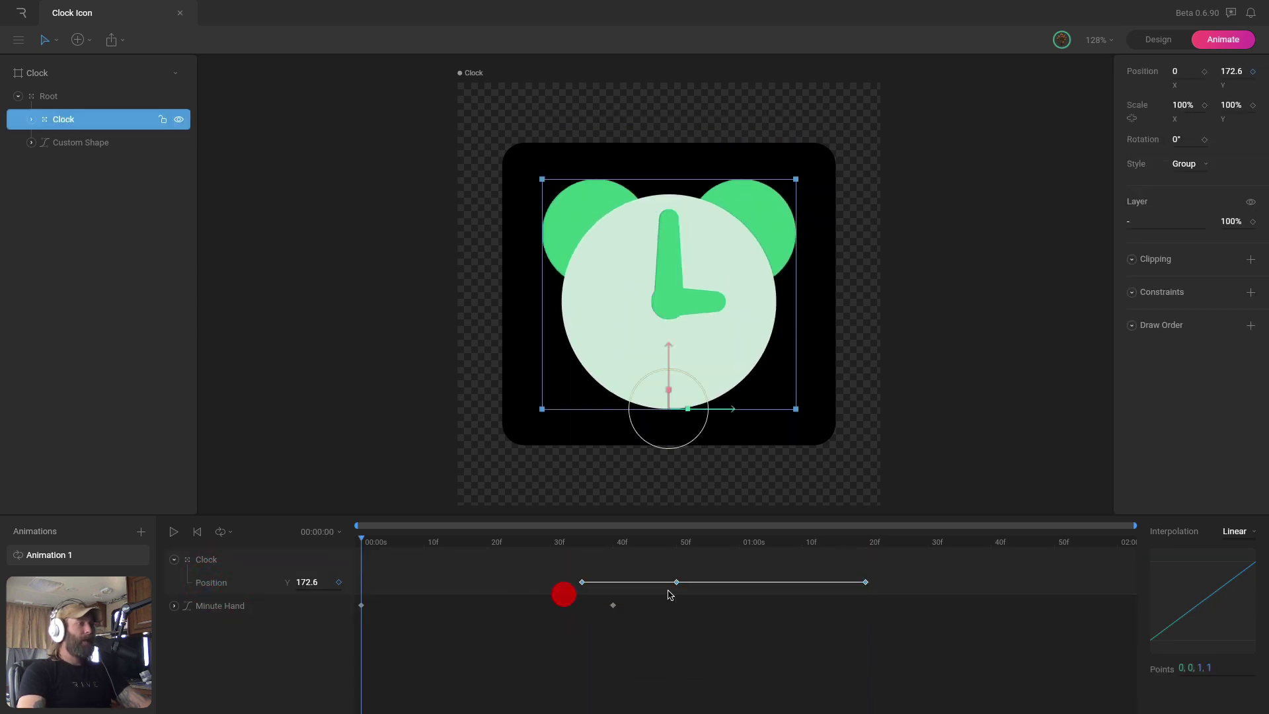
left_click(1235, 531)
left_click(1230, 574)
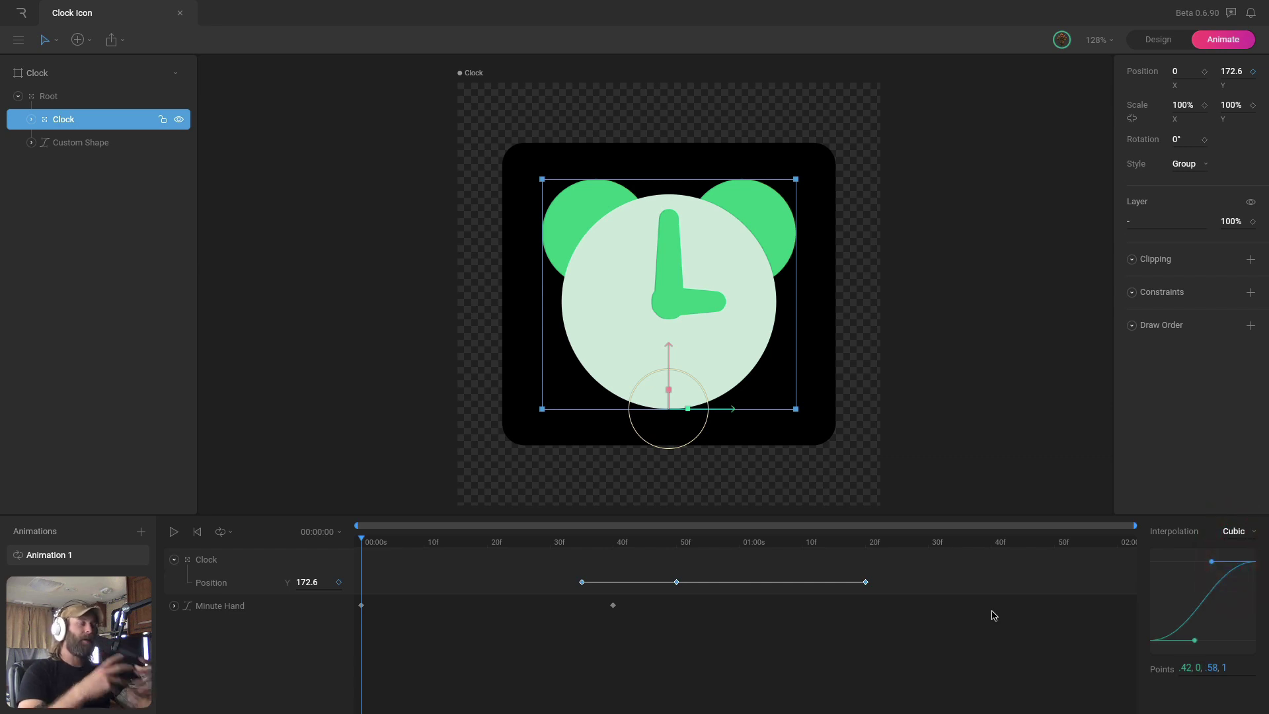
left_click(966, 366)
key("space")
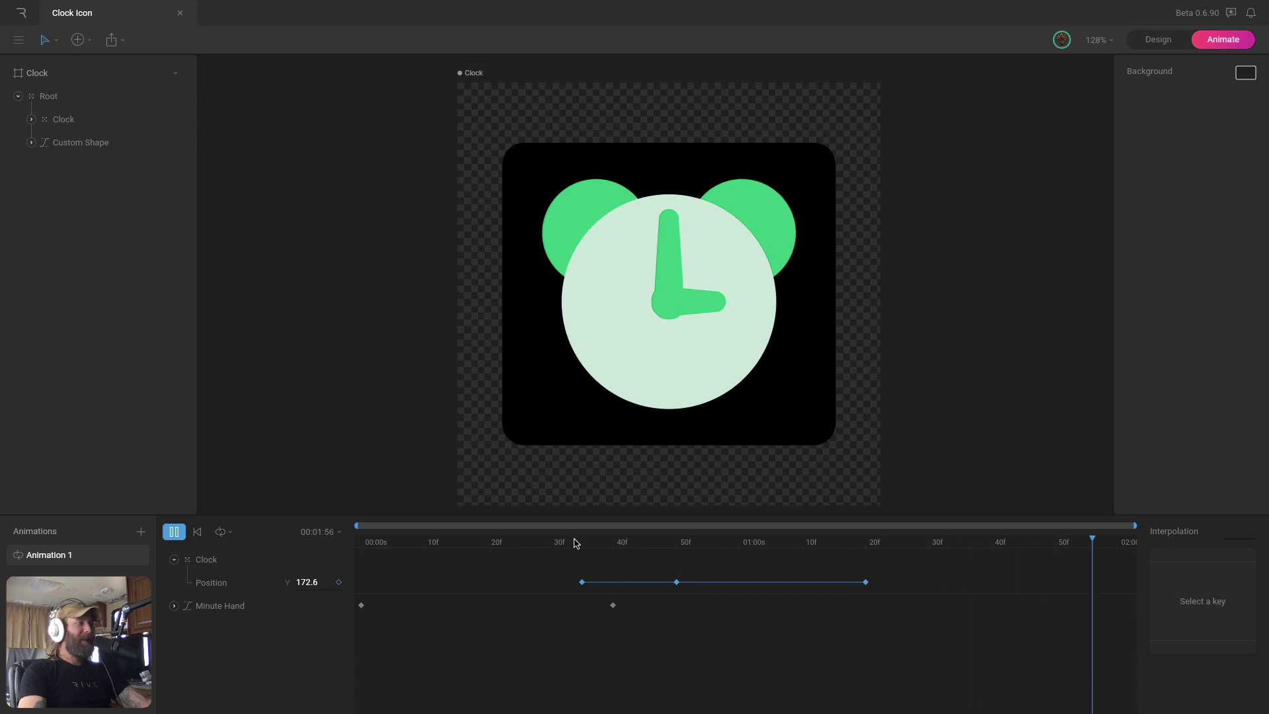
- Reshape the easing curve of the Clock group's frame 35 key to .05, .85, .58, 1 and scrub through the jump
left_click_drag(575, 542, 606, 542)
left_click(582, 582)
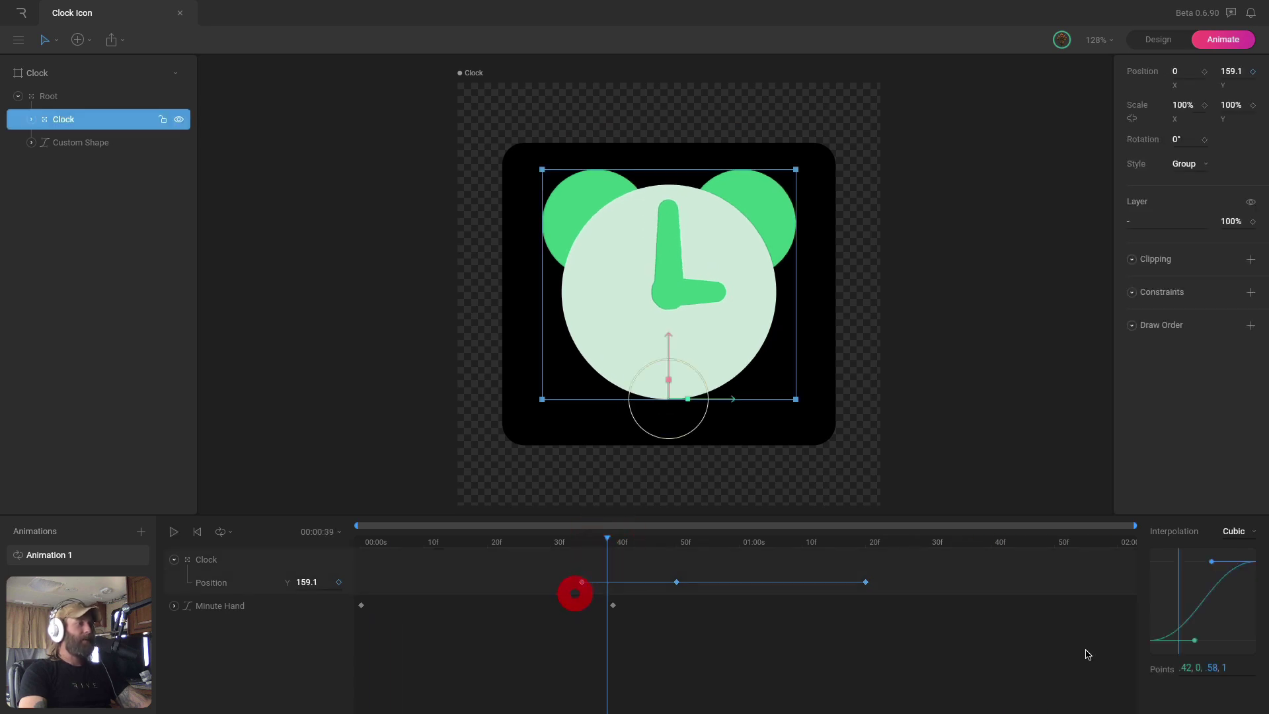
left_click_drag(1195, 641, 1154, 573)
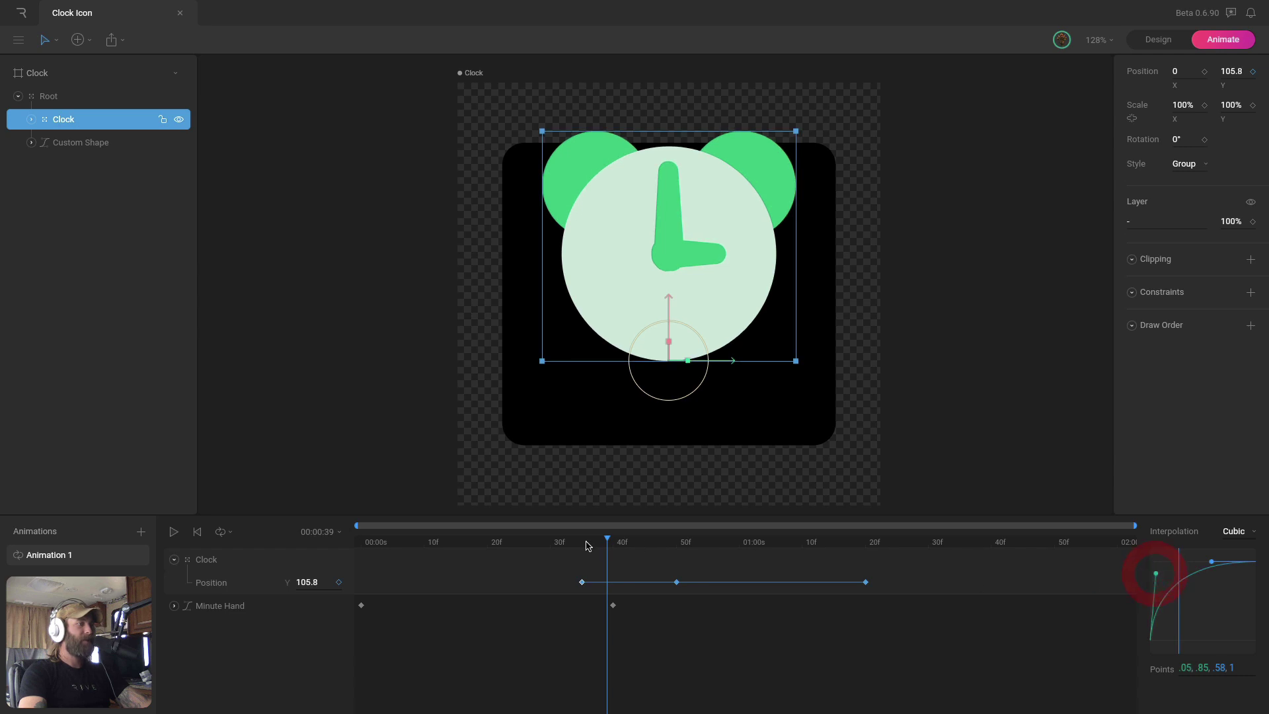
left_click_drag(587, 542, 728, 536)
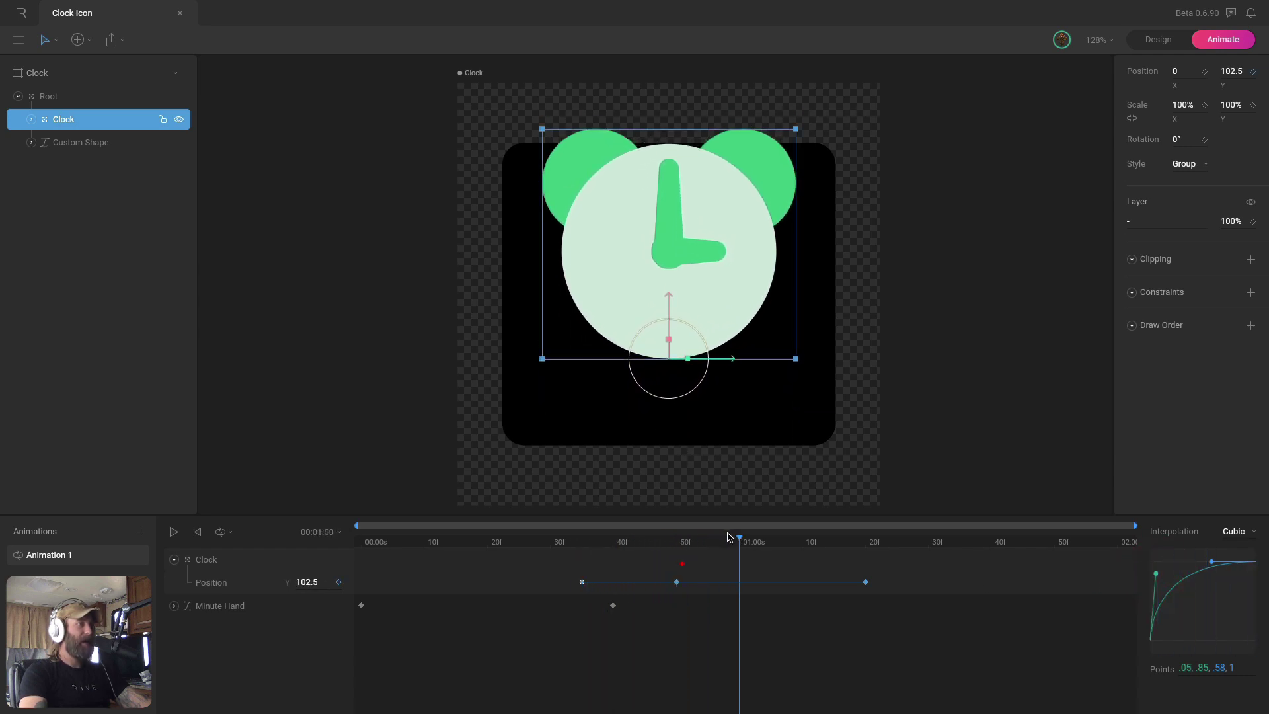
- Reshape the easing curve of the Clock group's frame 50 position key to .99, -.02, .58, 1 and preview from the start
left_click(673, 590)
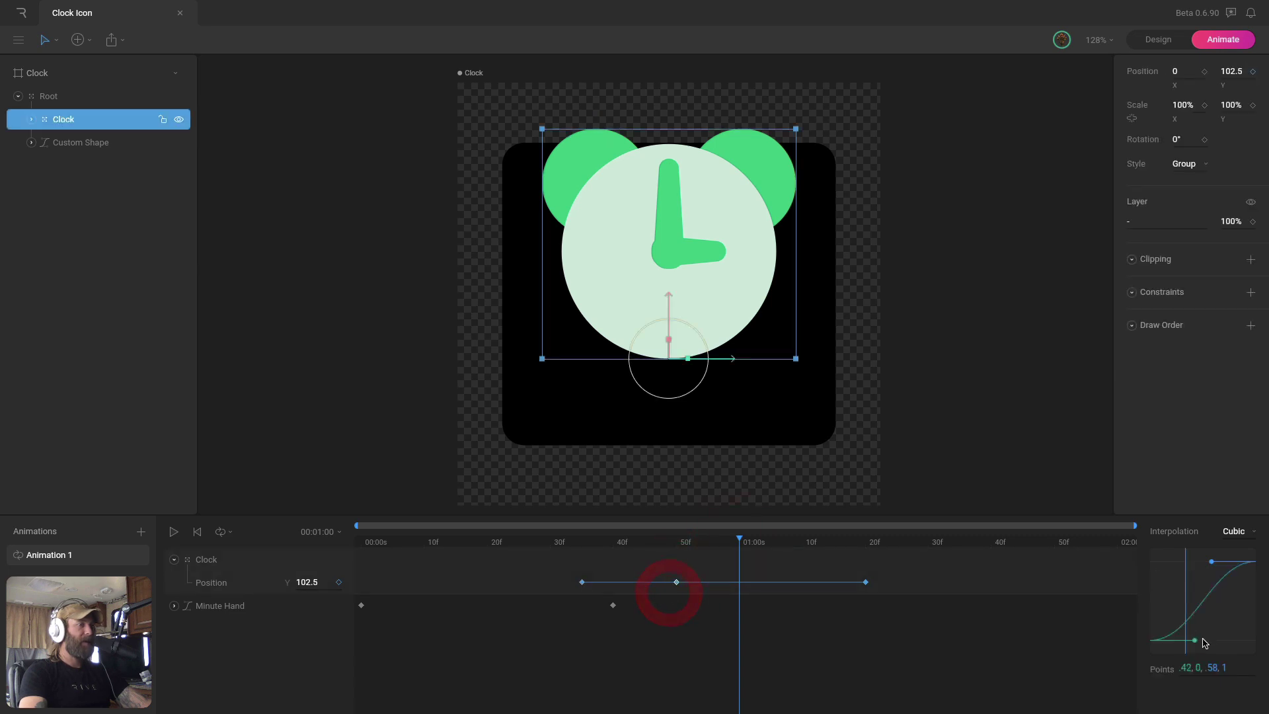
left_click_drag(1194, 643, 1256, 644)
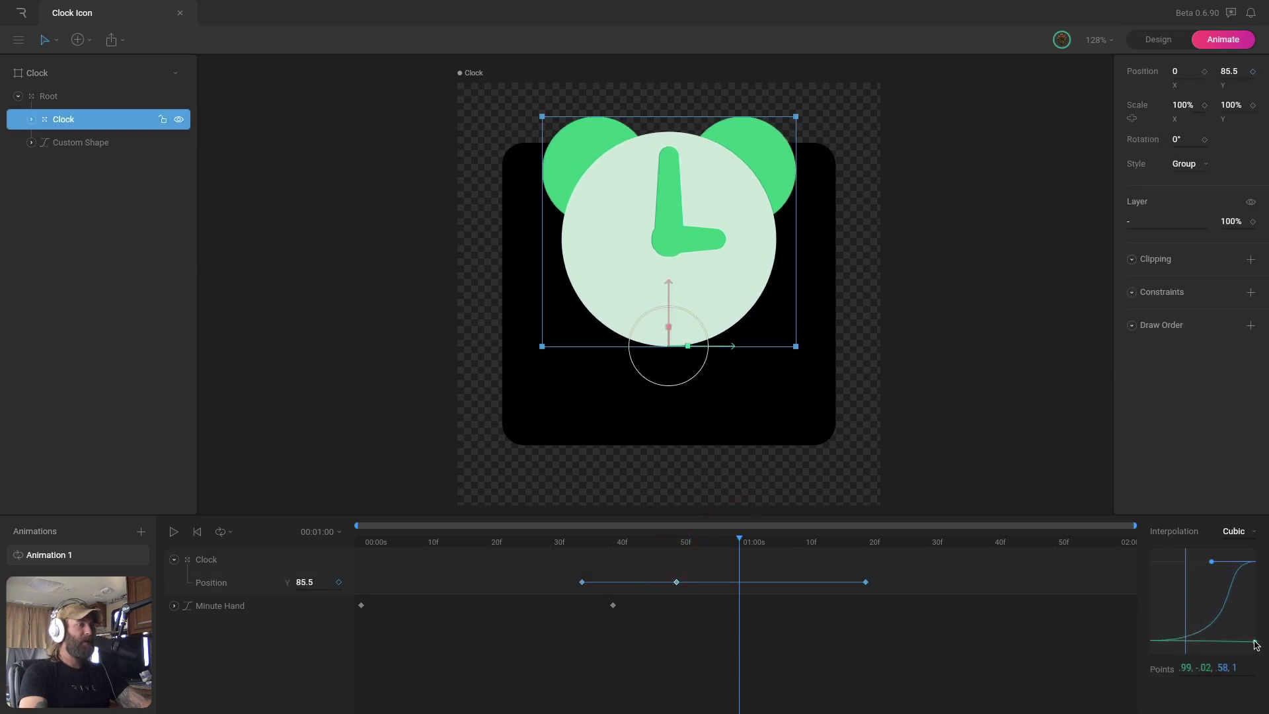
left_click_drag(695, 547, 361, 540)
left_click(895, 388)
key("space")
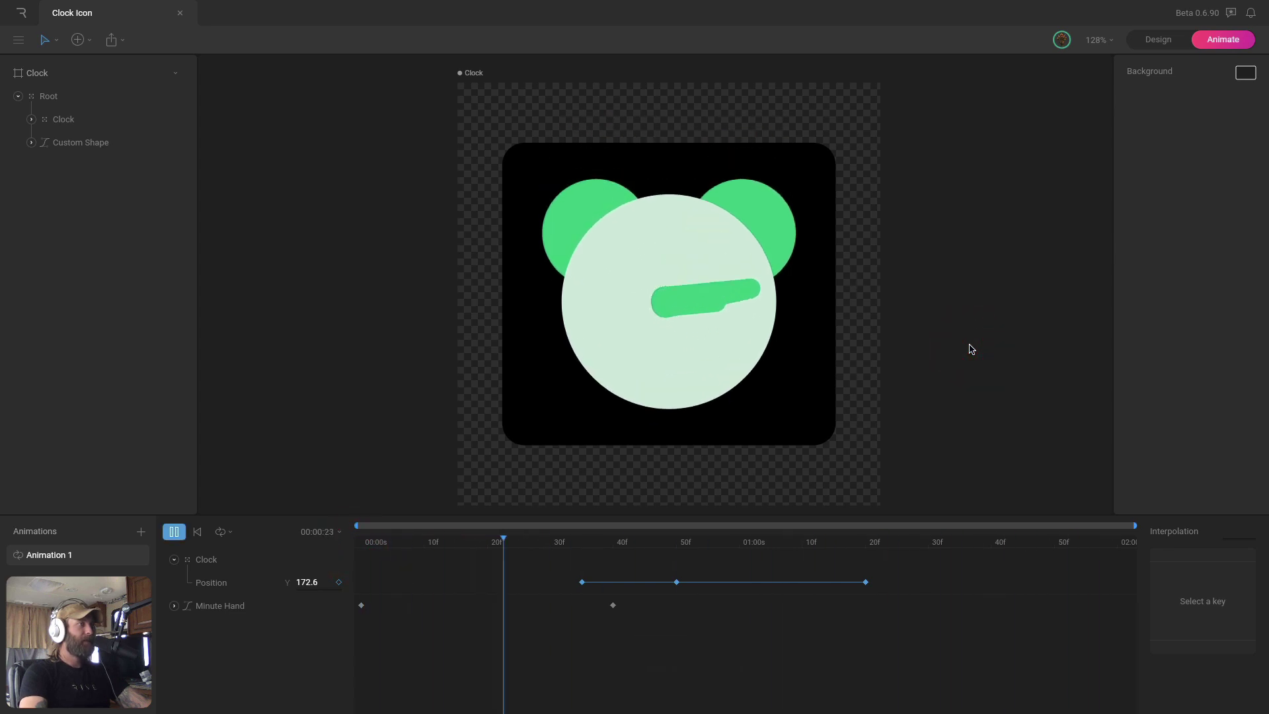
- Shift all three of the Clock group's Y position keys earlier so the first lands on frame 30, and preview
left_click(556, 542)
left_click_drag(556, 546, 865, 584)
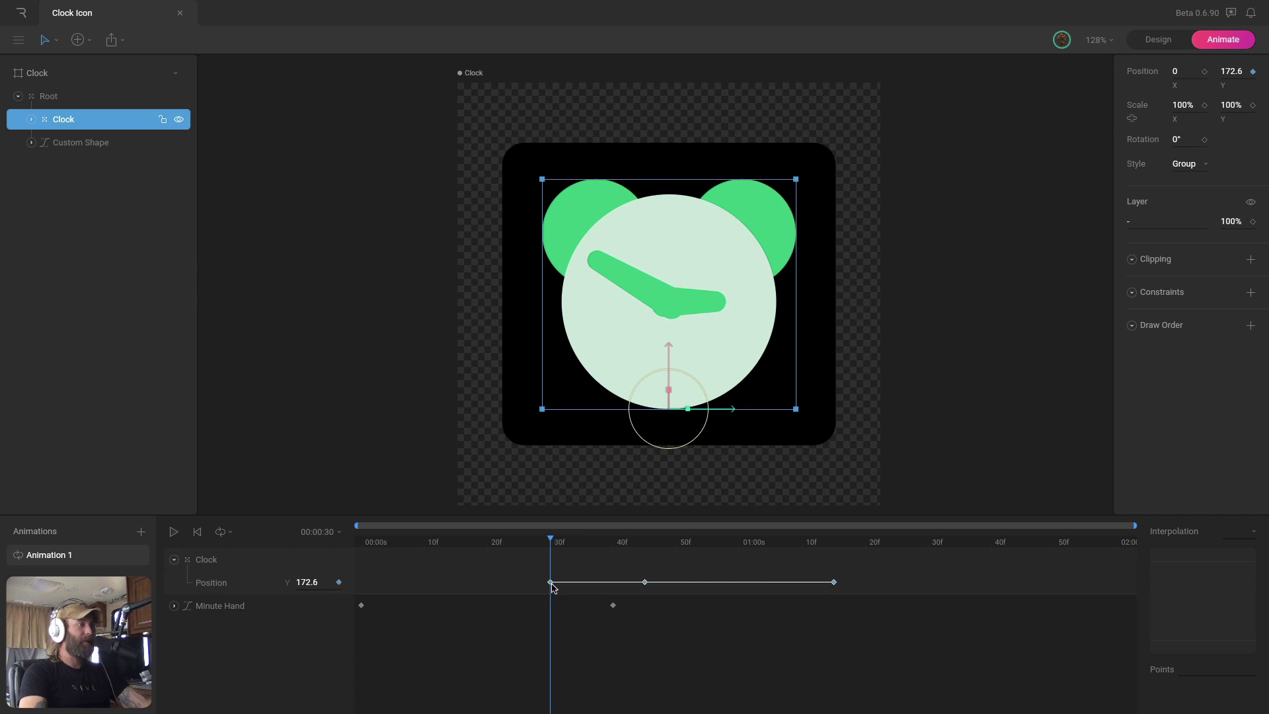
left_click_drag(549, 543, 355, 558)
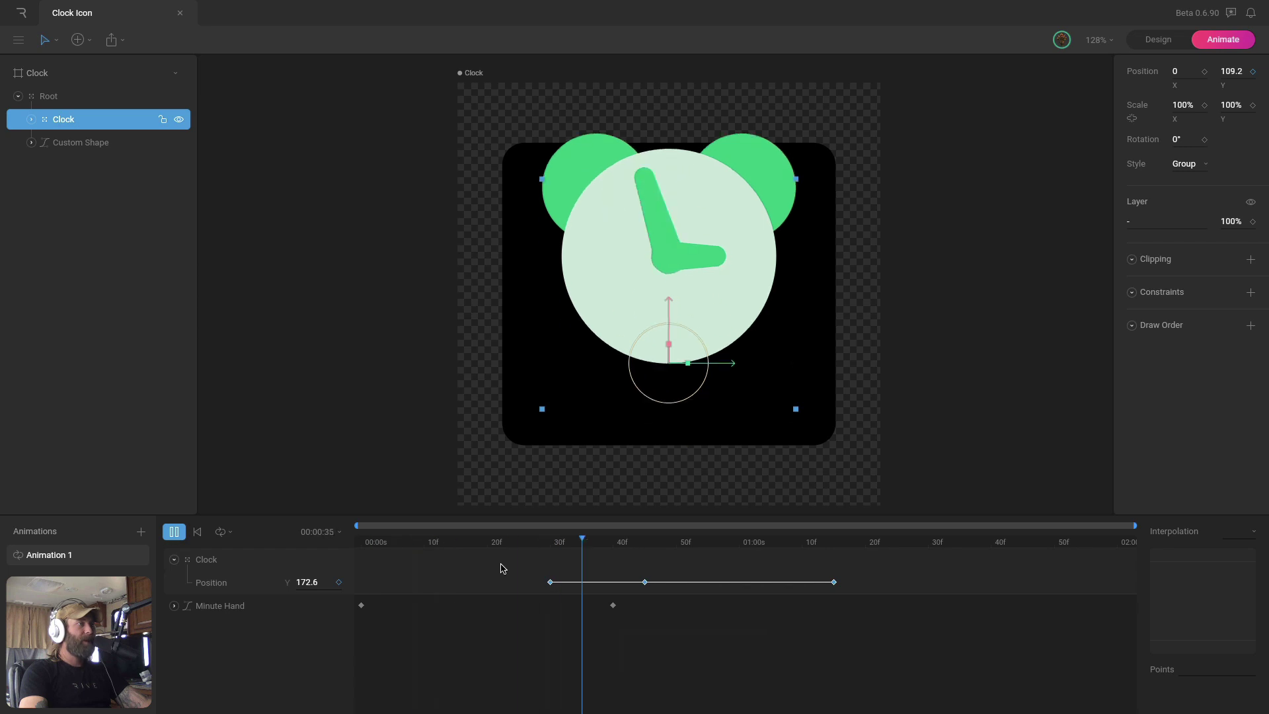
left_click(977, 420)
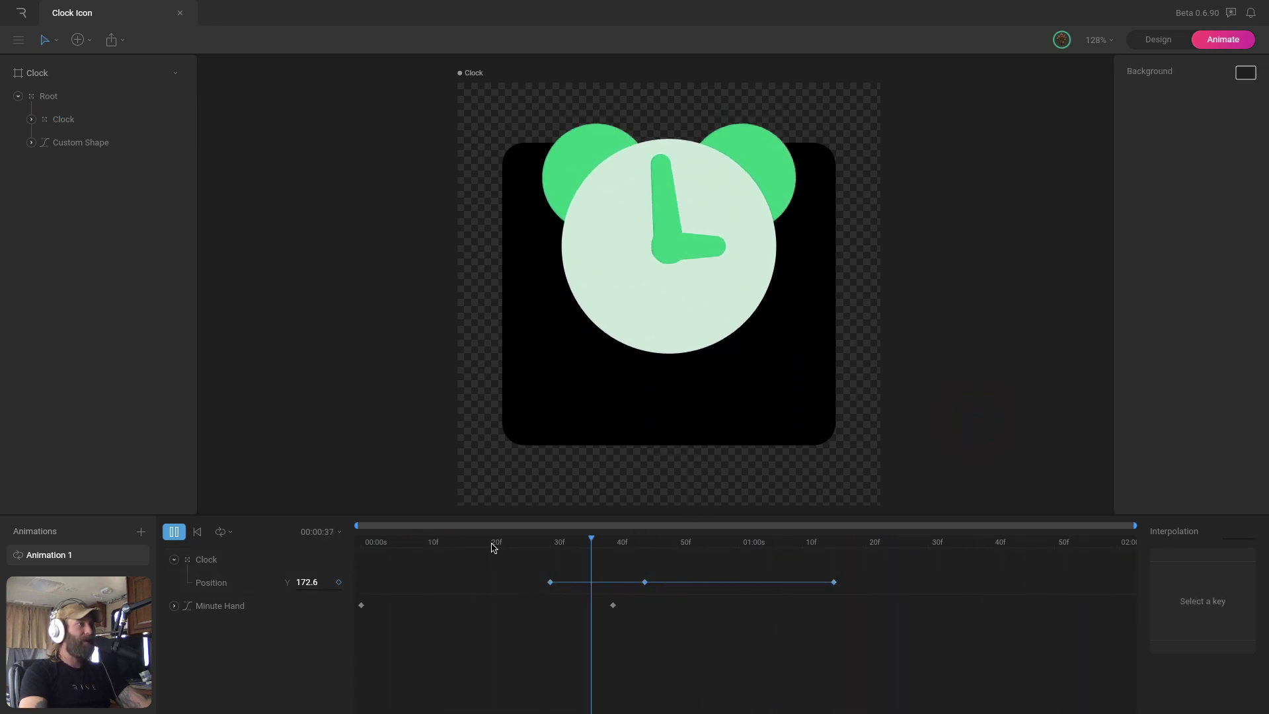
- Reshape the easing curve of the Minute Hand's first rotation key to .99, .02, .65, 1 and preview the animation
left_click_drag(492, 547, 595, 545)
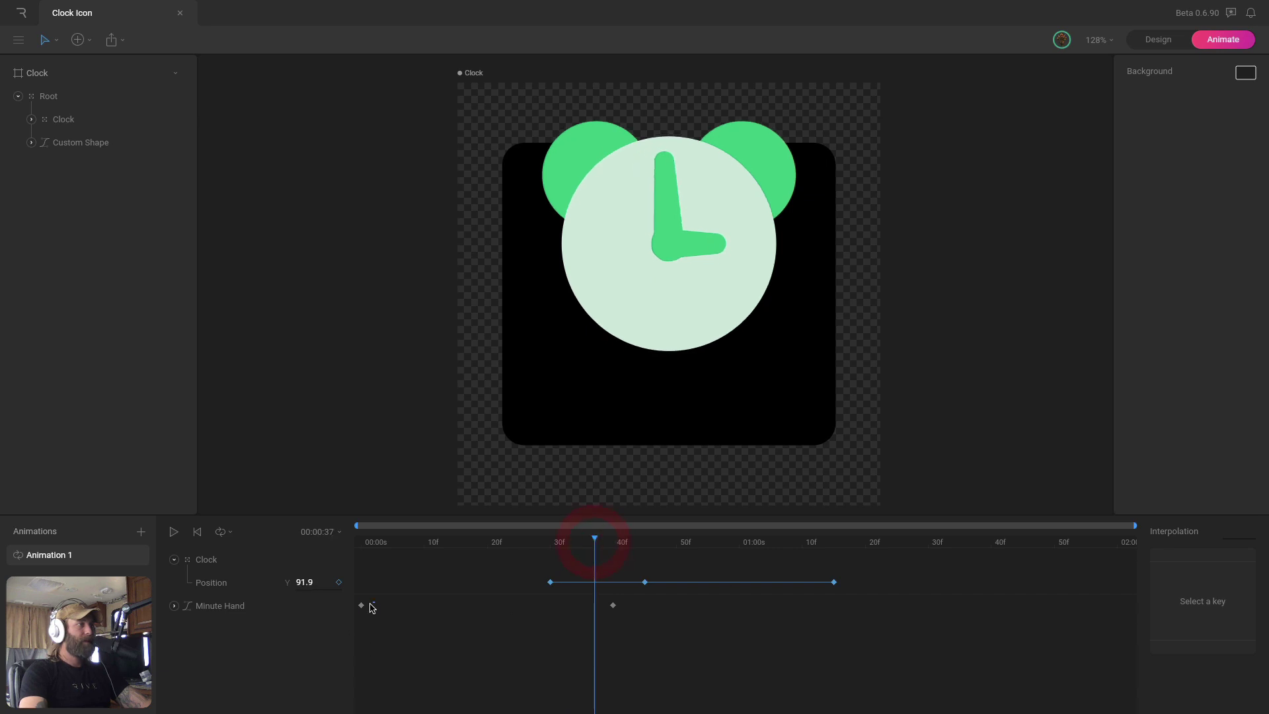
left_click(361, 605)
left_click_drag(1198, 563, 1203, 565)
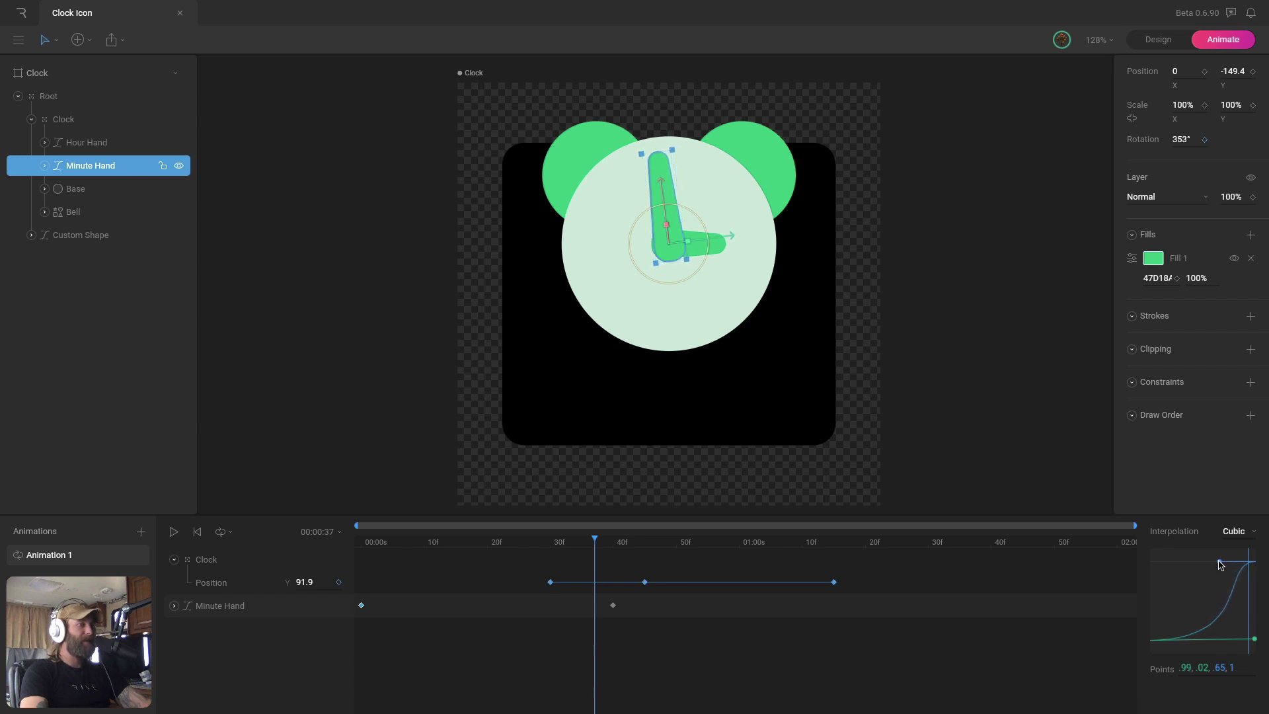
key("space")
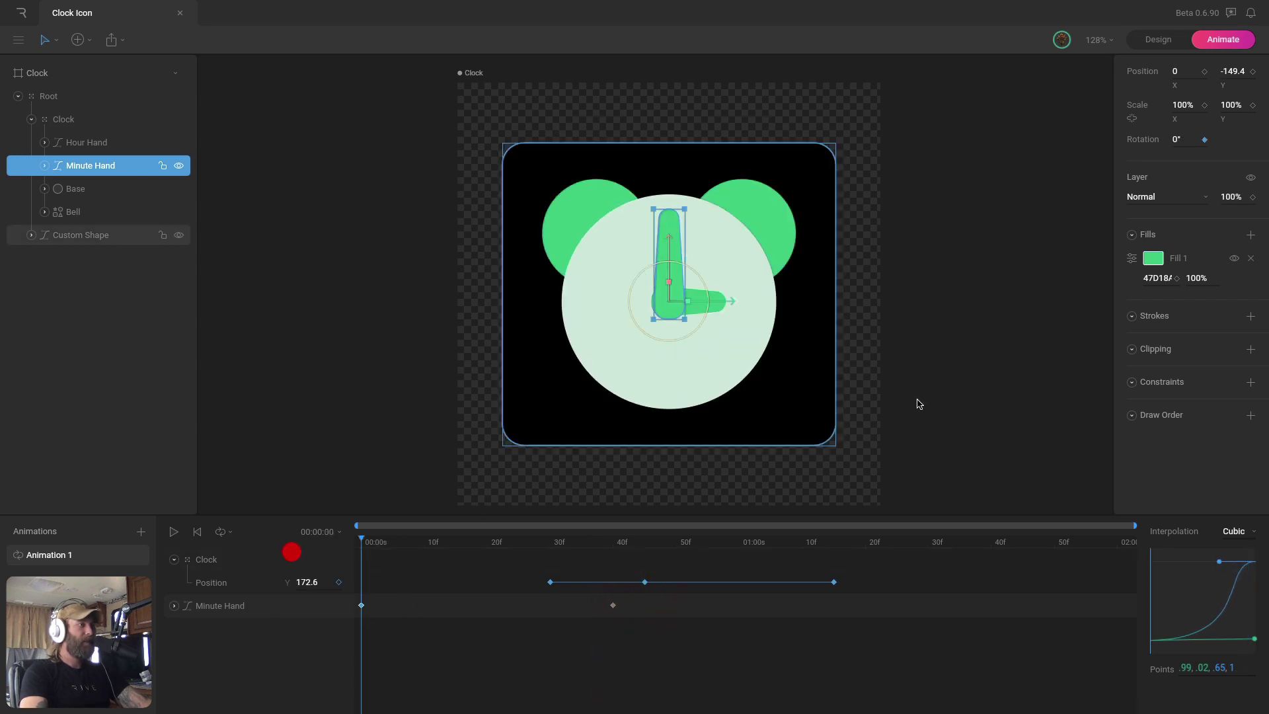
left_click(914, 383)
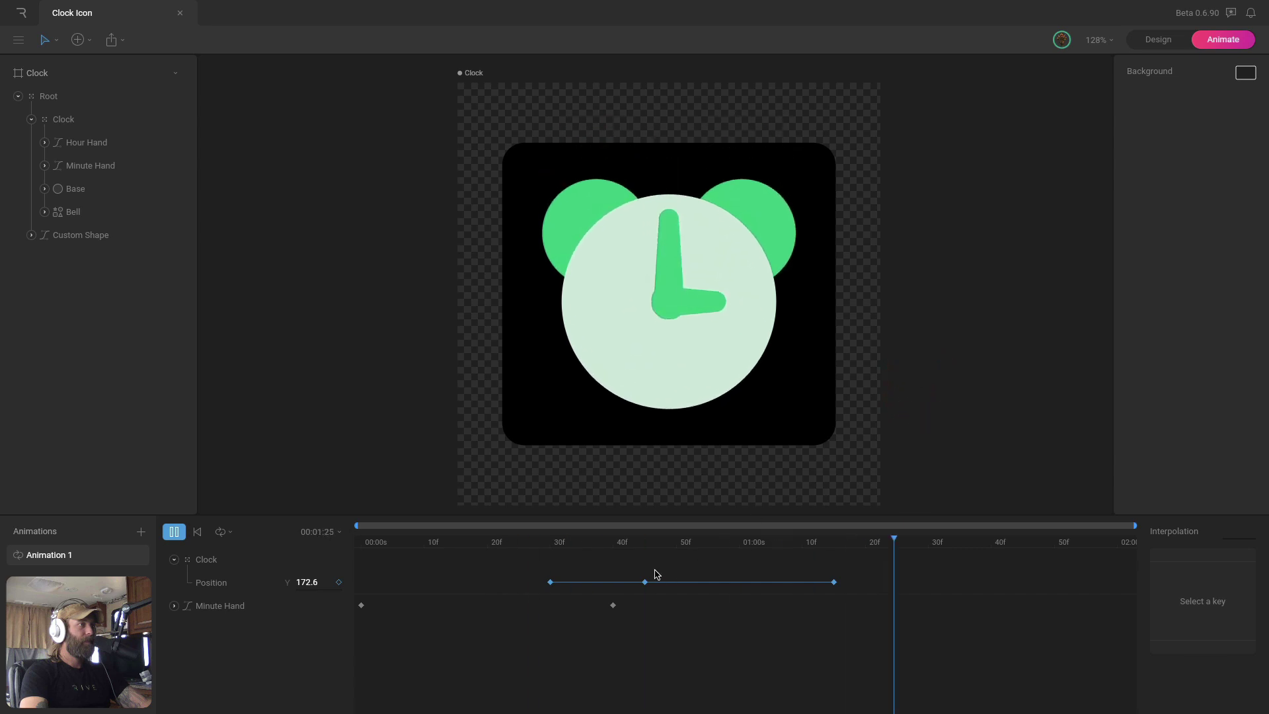
- Shift the Clock group's three Y position keys later so the first lands on frame 34, and preview the timing
left_click_drag(528, 540, 921, 586)
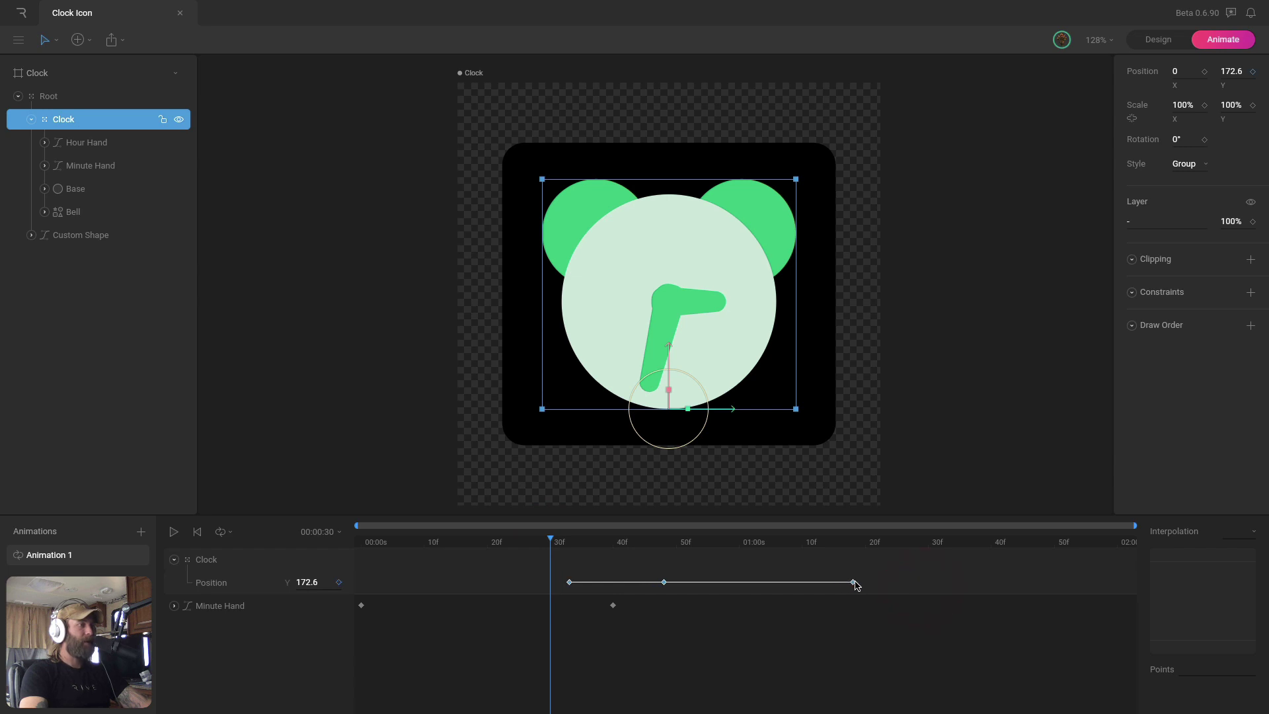
left_click_drag(559, 547, 357, 551)
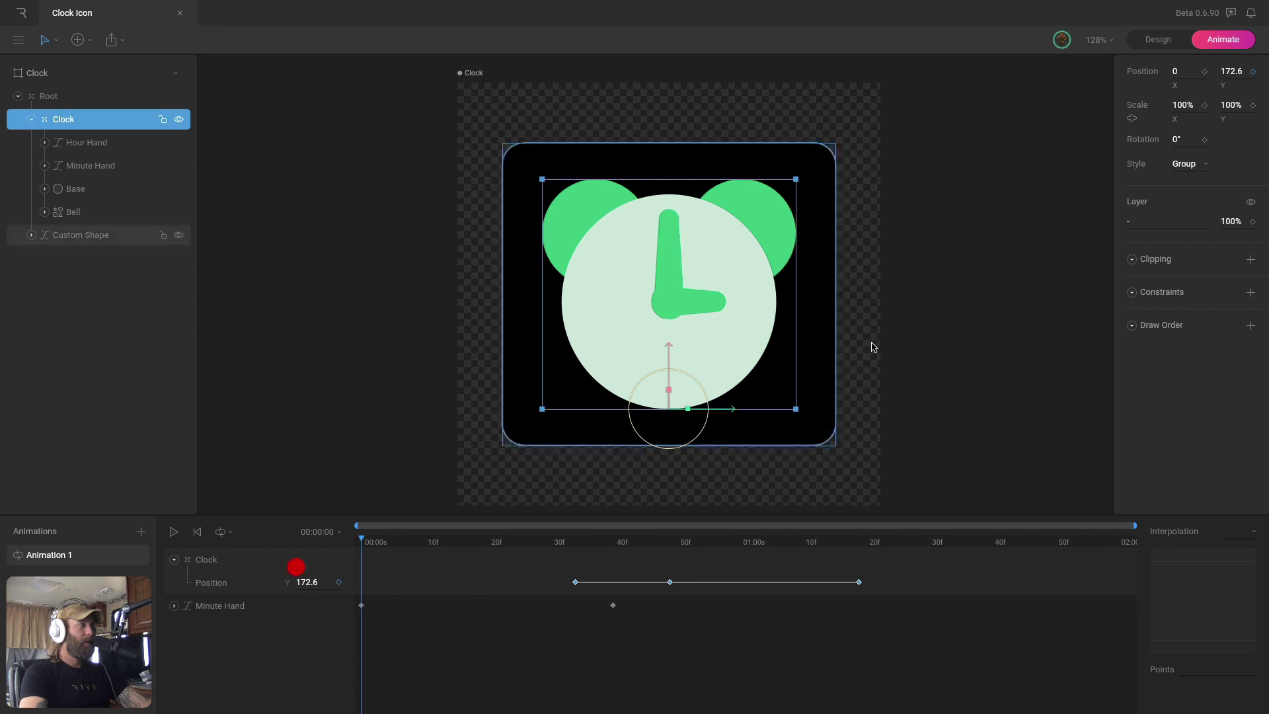
left_click(969, 289)
key("space")
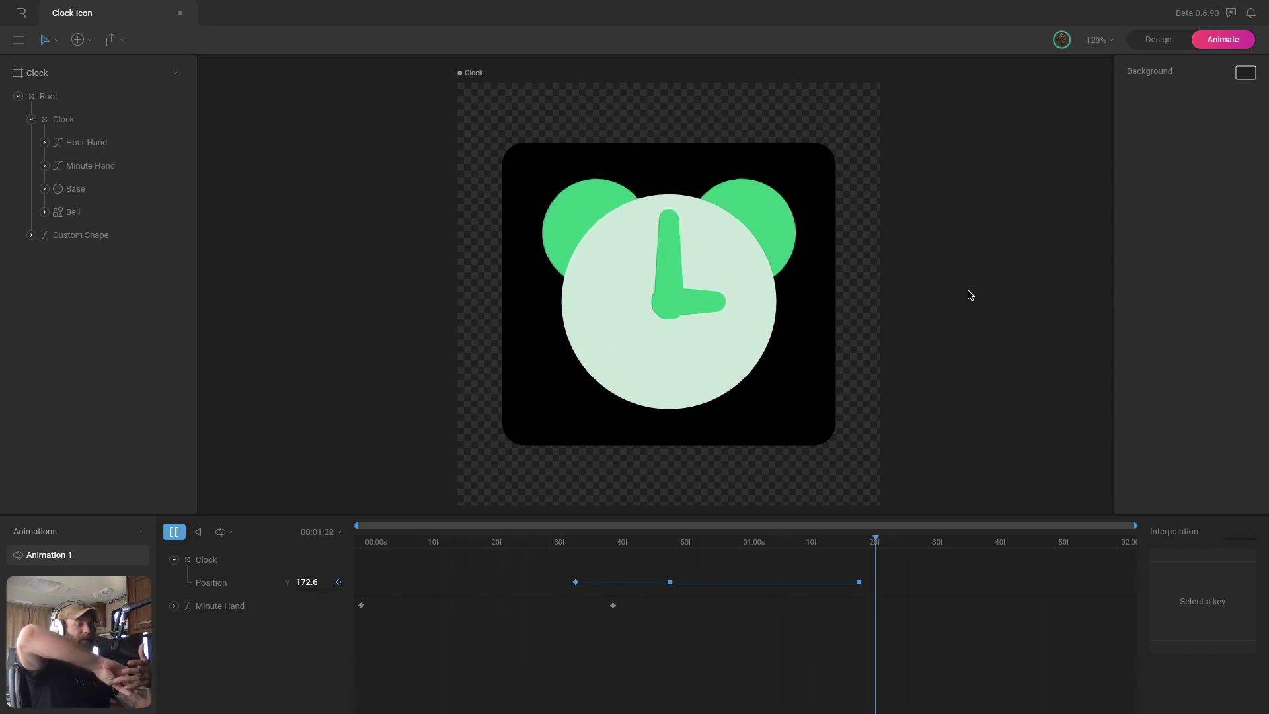
left_click(570, 547)
mouse_move(570, 548)
left_mouse_down()
mouse_move(623, 547)
mouse_move(573, 556)
left_mouse_up()
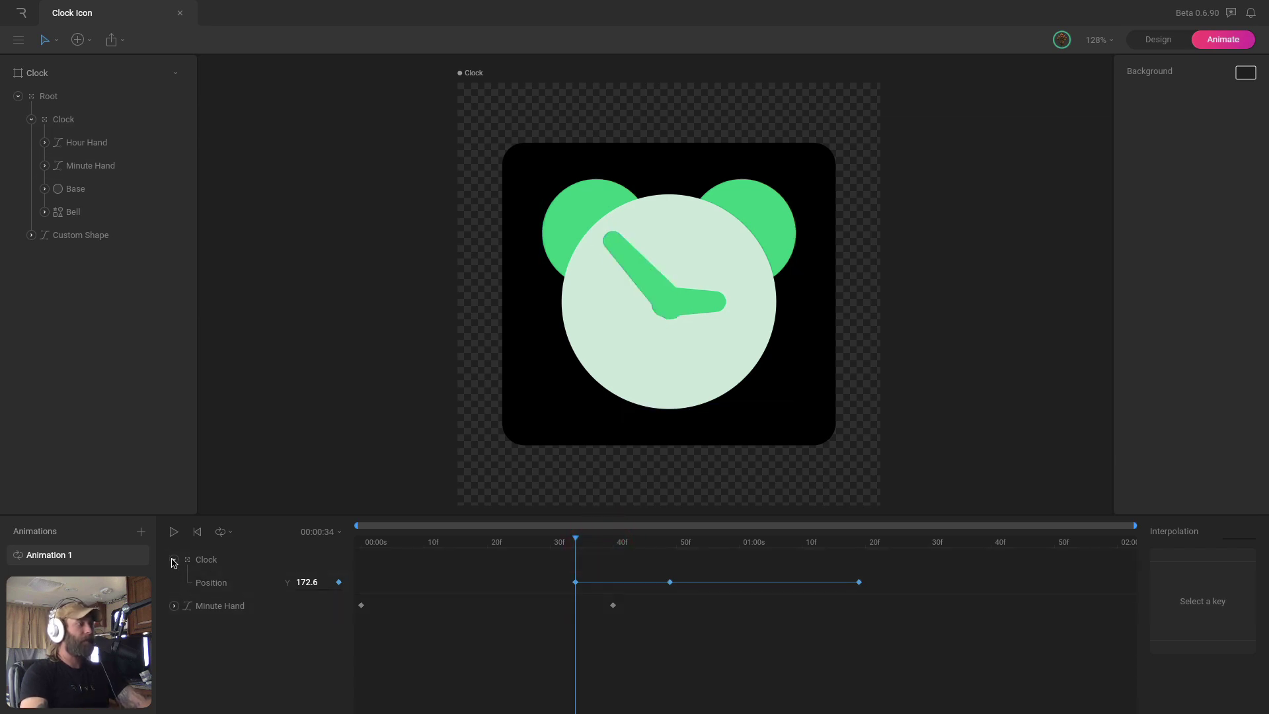
- Move the Clock group's three Y position keys one frame later so the jump starts at frame 35
left_click_drag(1135, 525, 972, 531)
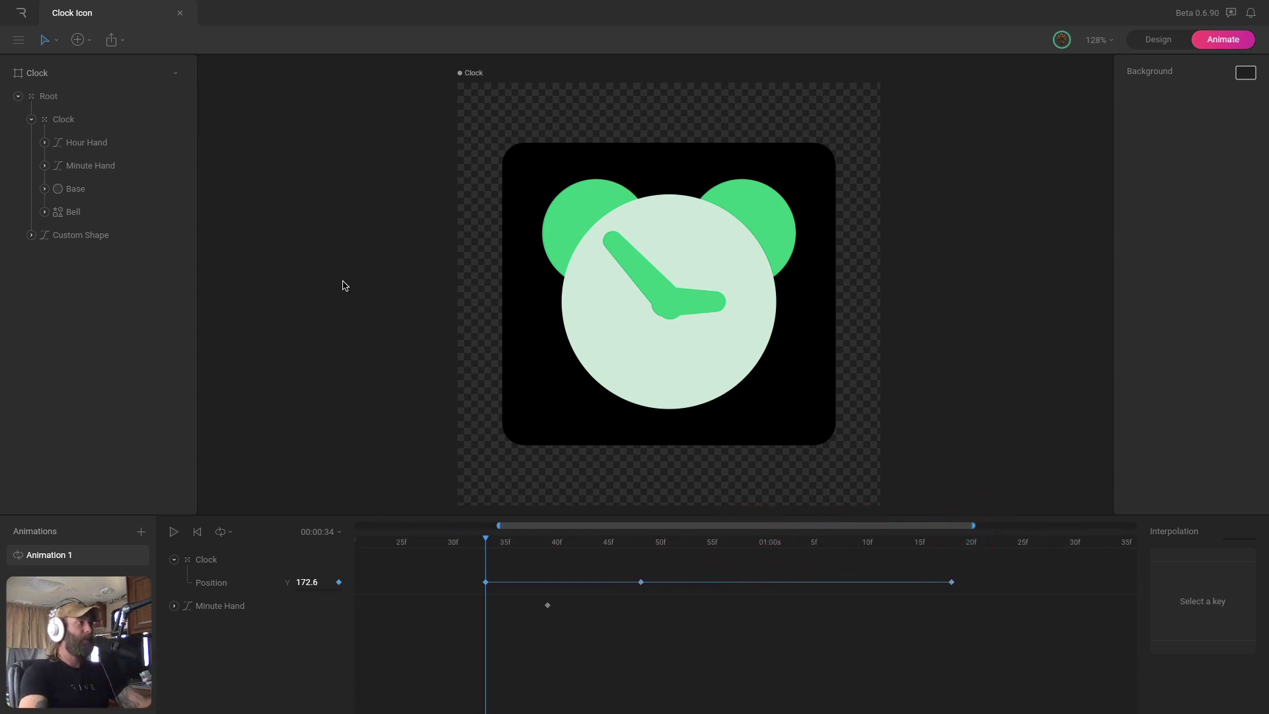
left_click(32, 121)
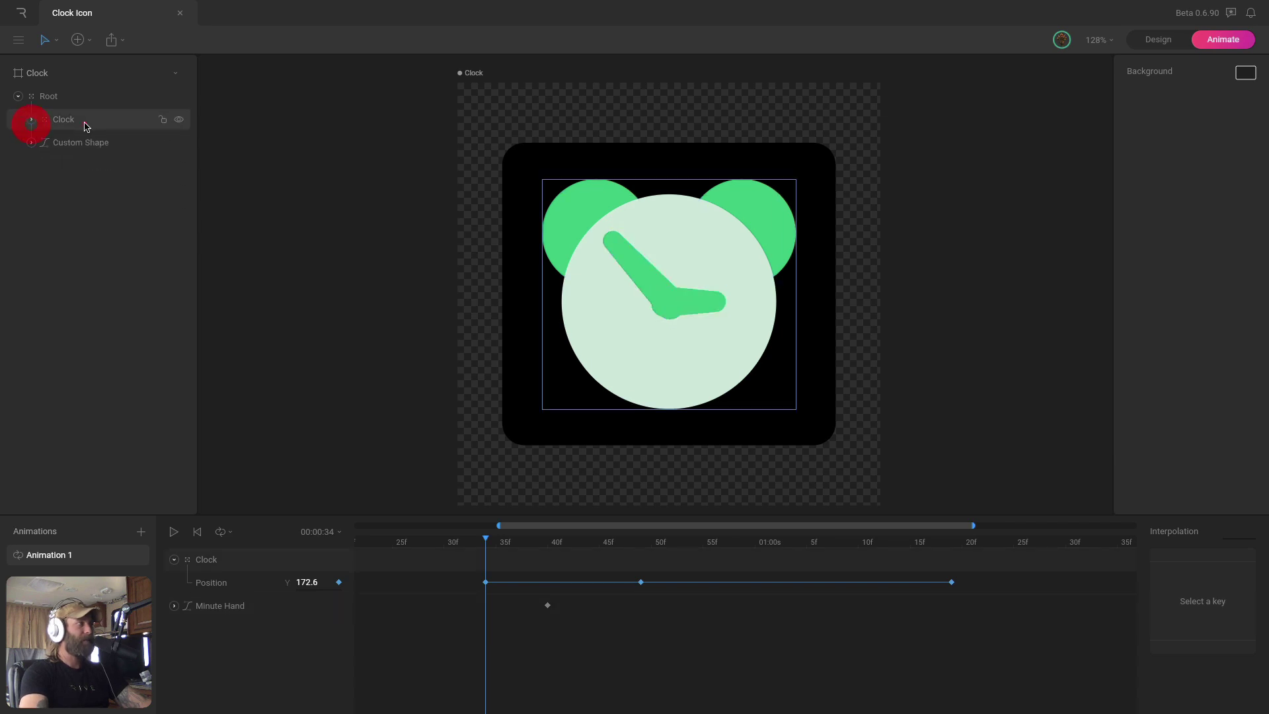
left_click(84, 121)
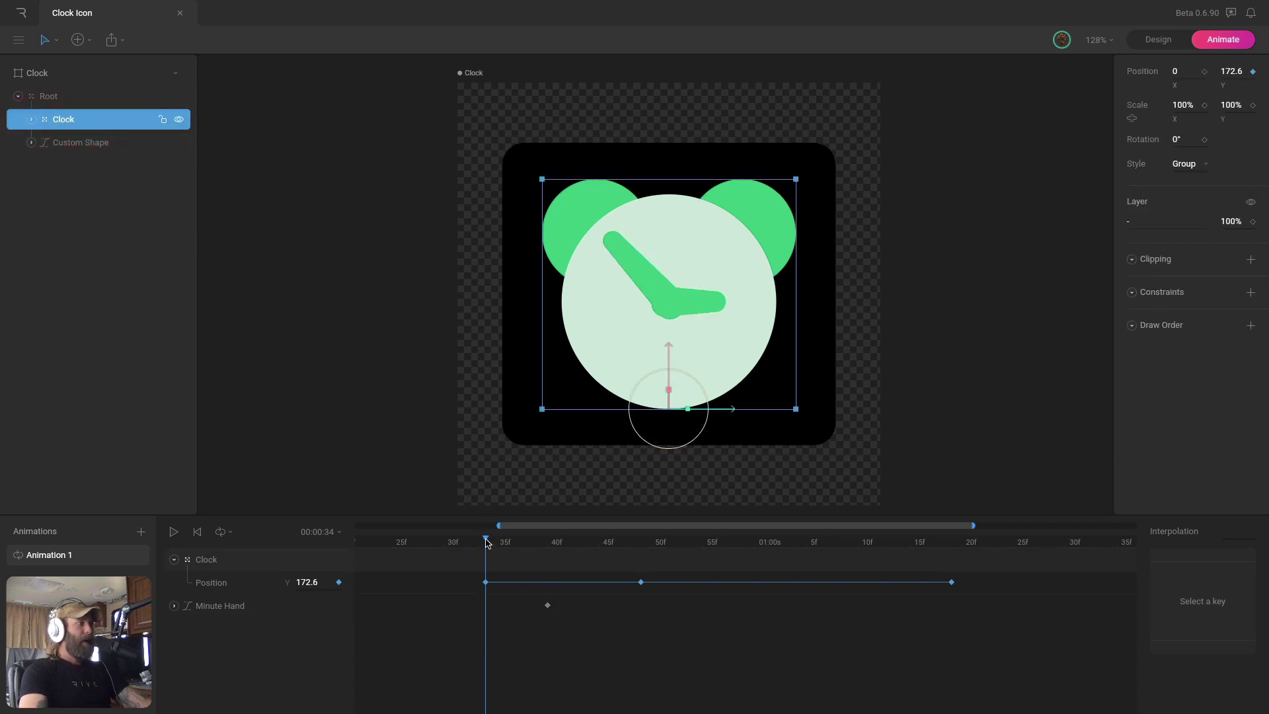
left_click_drag(487, 542, 444, 542)
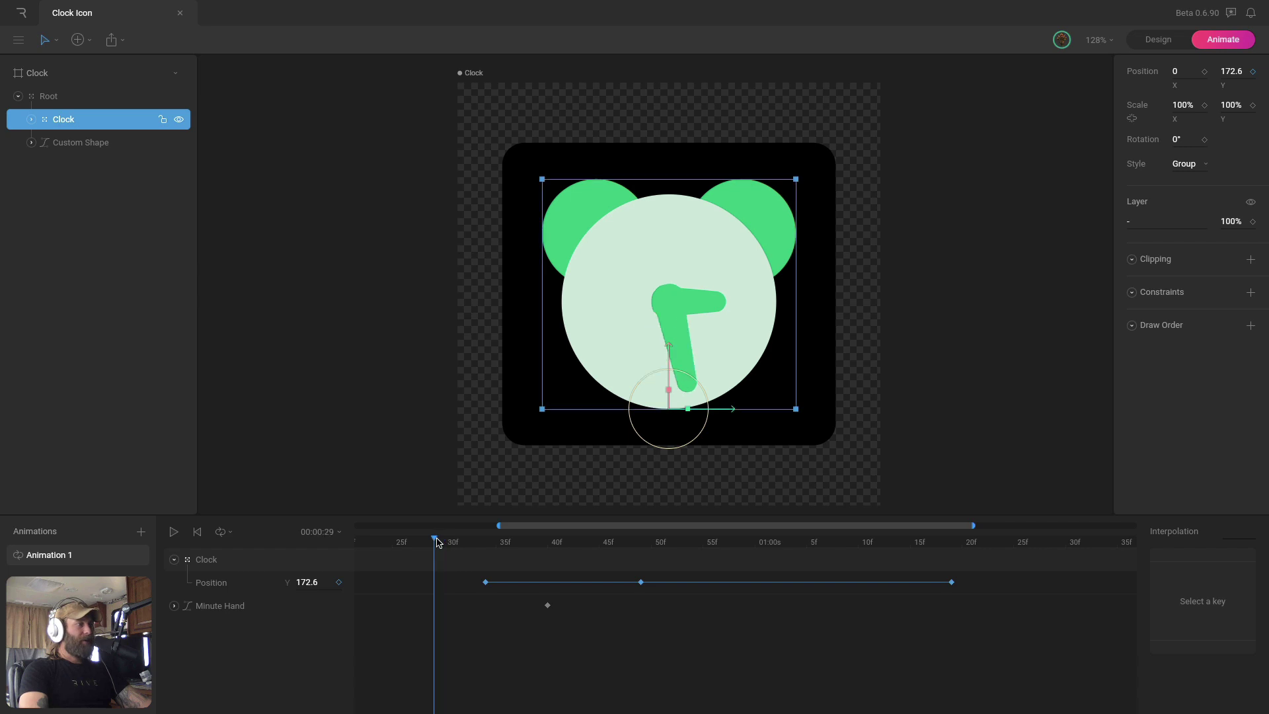
left_click_drag(973, 524, 1090, 525)
left_click(682, 542)
left_click_drag(502, 590, 842, 587)
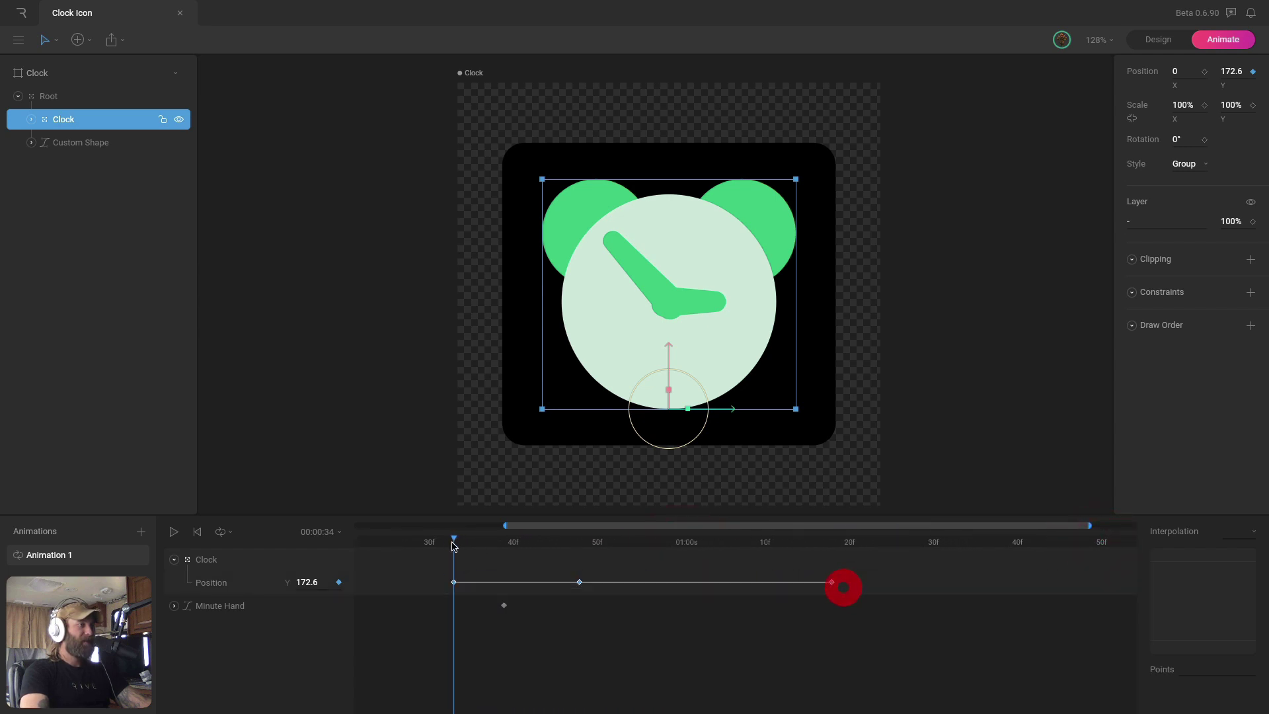
left_click(462, 542)
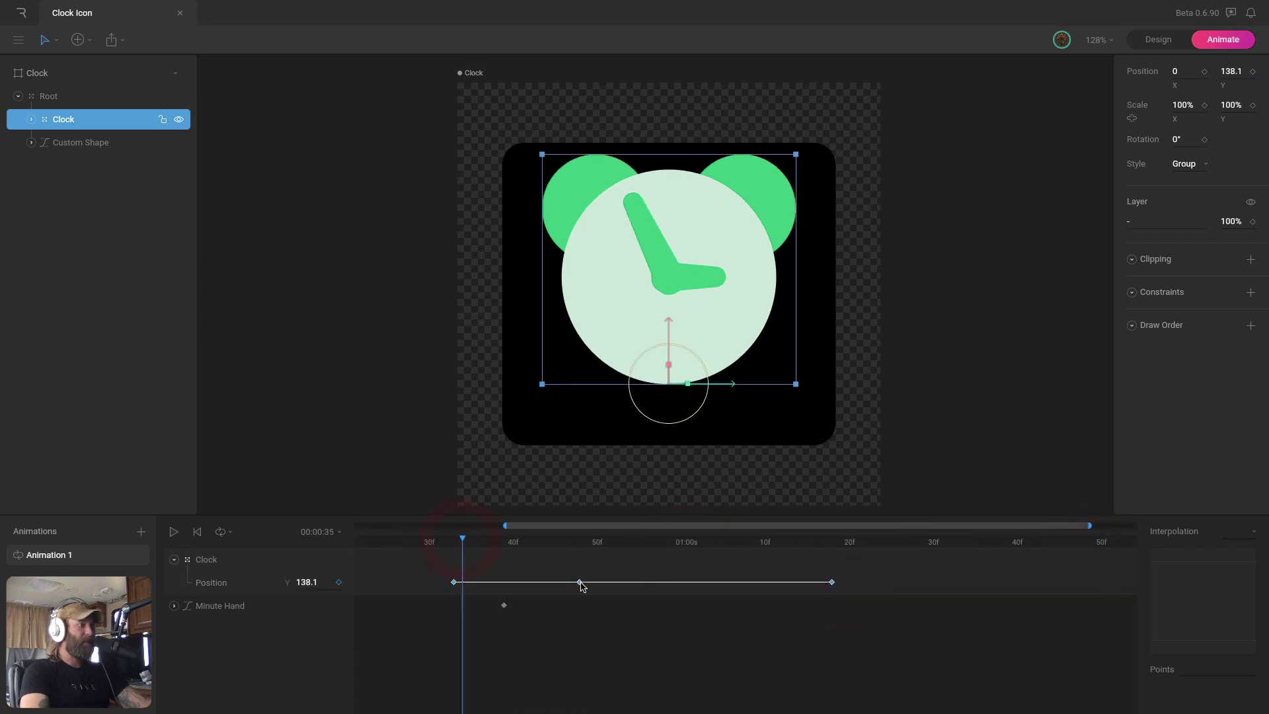
left_click_drag(583, 585, 591, 584)
left_click_drag(464, 543, 423, 539)
- Key the Clock group's X and Y scale at 100% on frame 25
left_click_drag(1082, 526, 1111, 526)
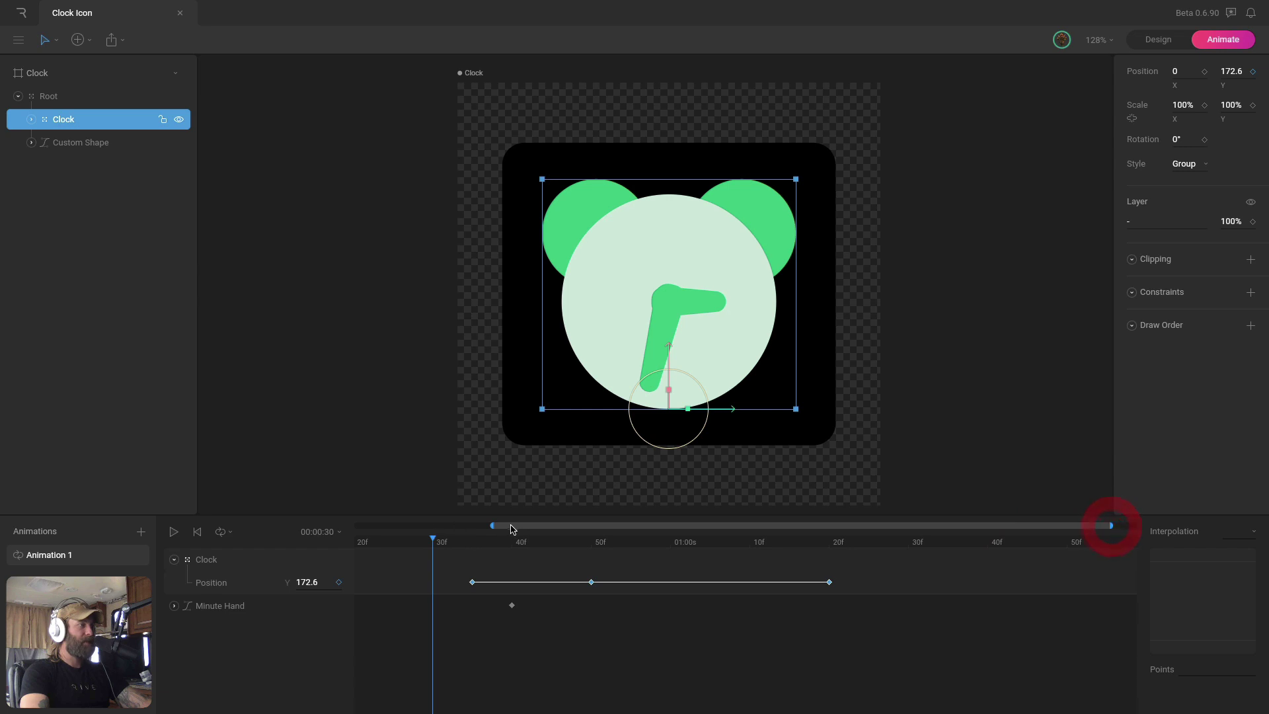
mouse_move(489, 526)
left_mouse_down()
mouse_move(365, 525)
mouse_move(647, 526)
mouse_move(477, 527)
left_mouse_up()
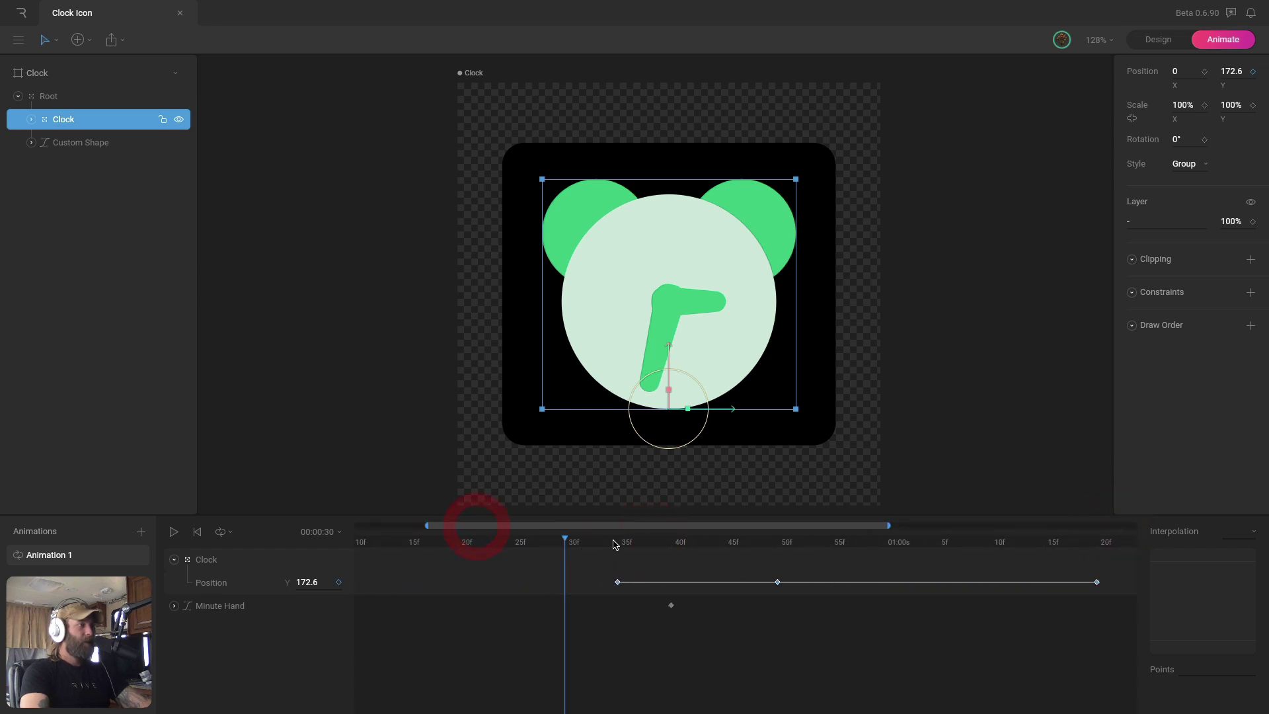
left_click_drag(614, 543, 509, 541)
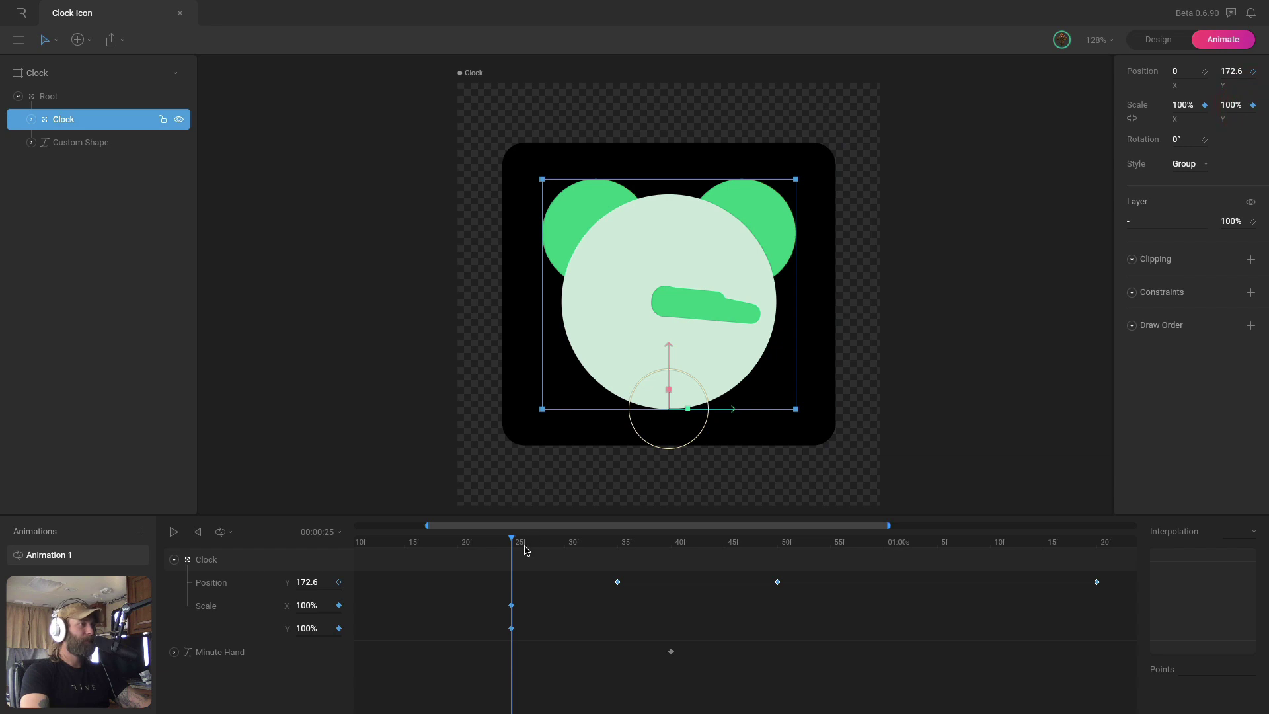
- Squash the Clock group at frame 35 to 110% X and 90% Y scale, and scrub through the squash
left_click_drag(524, 550, 617, 540)
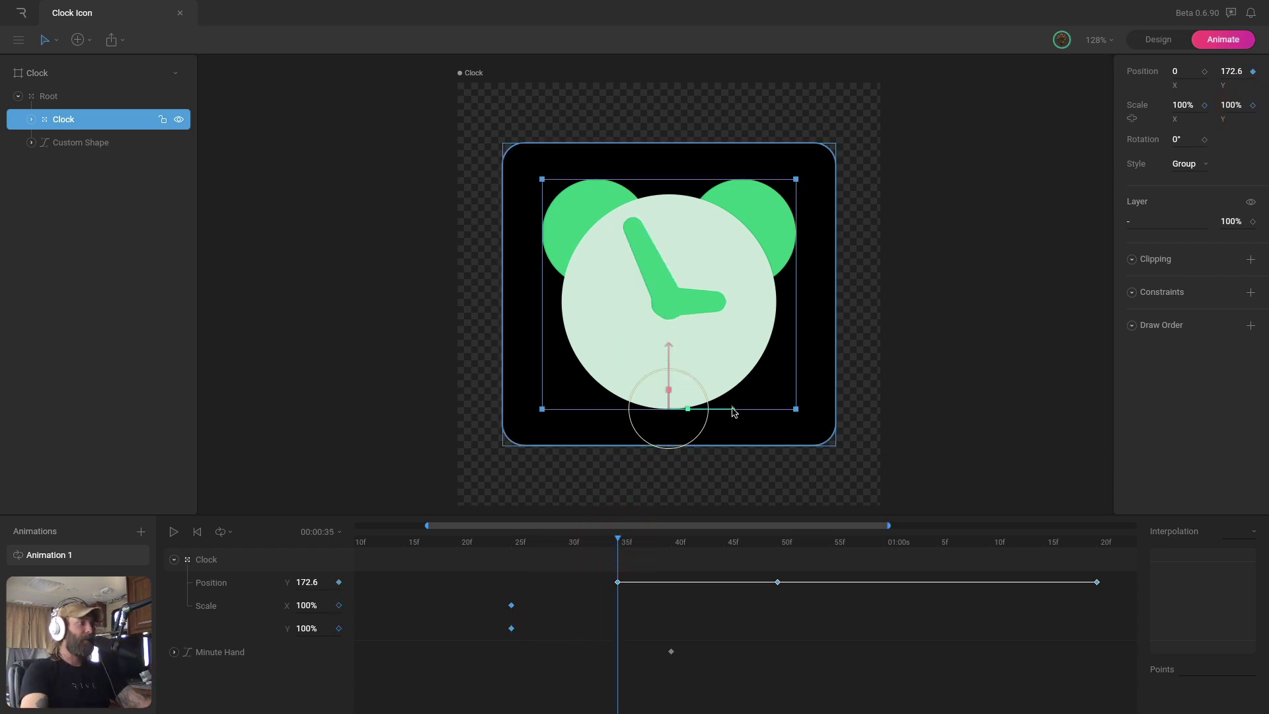
mouse_move(687, 411)
left_mouse_down()
mouse_move(700, 414)
mouse_move(671, 403)
left_mouse_up()
left_click(898, 277)
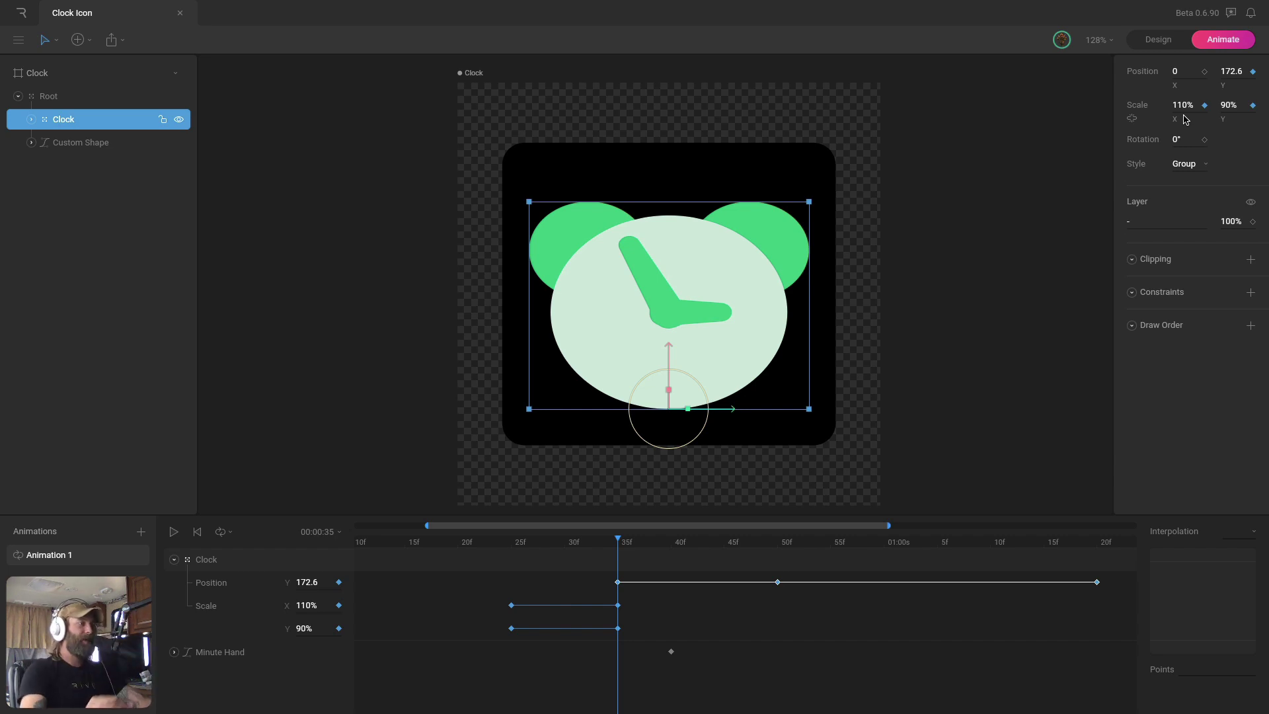
left_click_drag(513, 543, 613, 546)
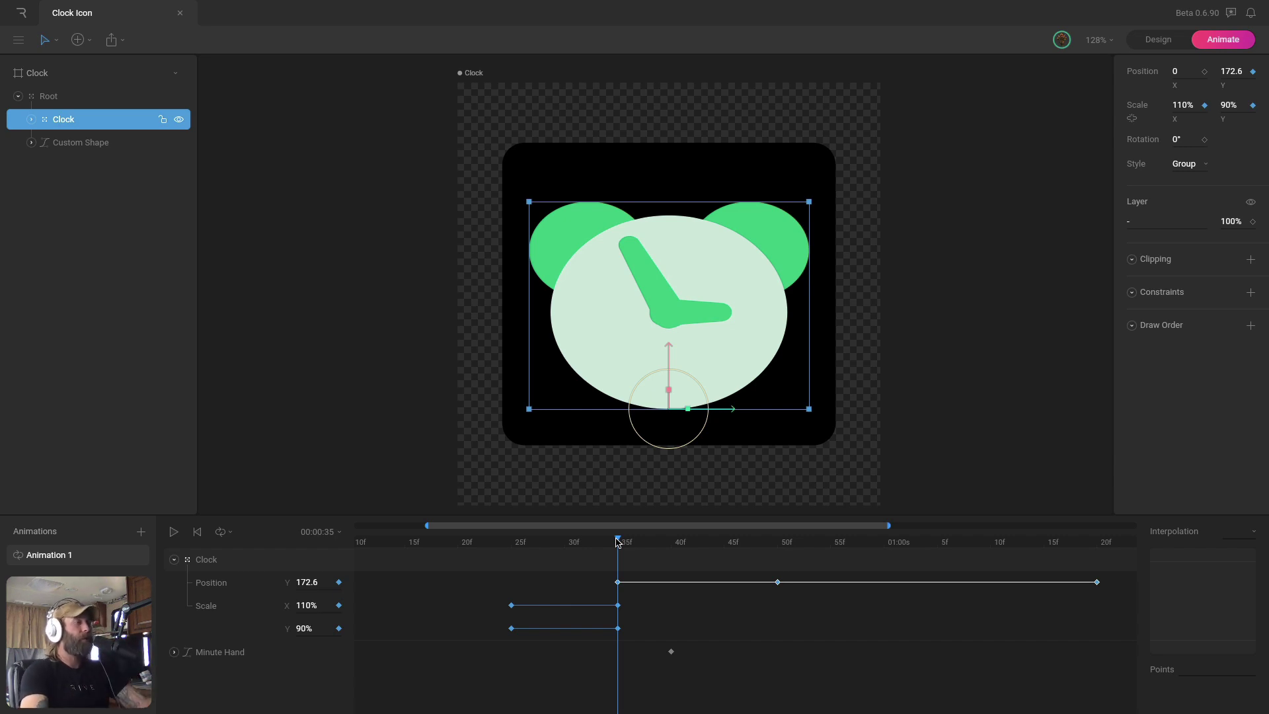
- Stretch the Clock group at frame 45 to 90% X and 110% Y scale
mouse_move(617, 542)
left_mouse_down()
mouse_move(514, 545)
mouse_move(596, 545)
mouse_move(625, 568)
mouse_move(722, 574)
left_mouse_up()
left_click(617, 561)
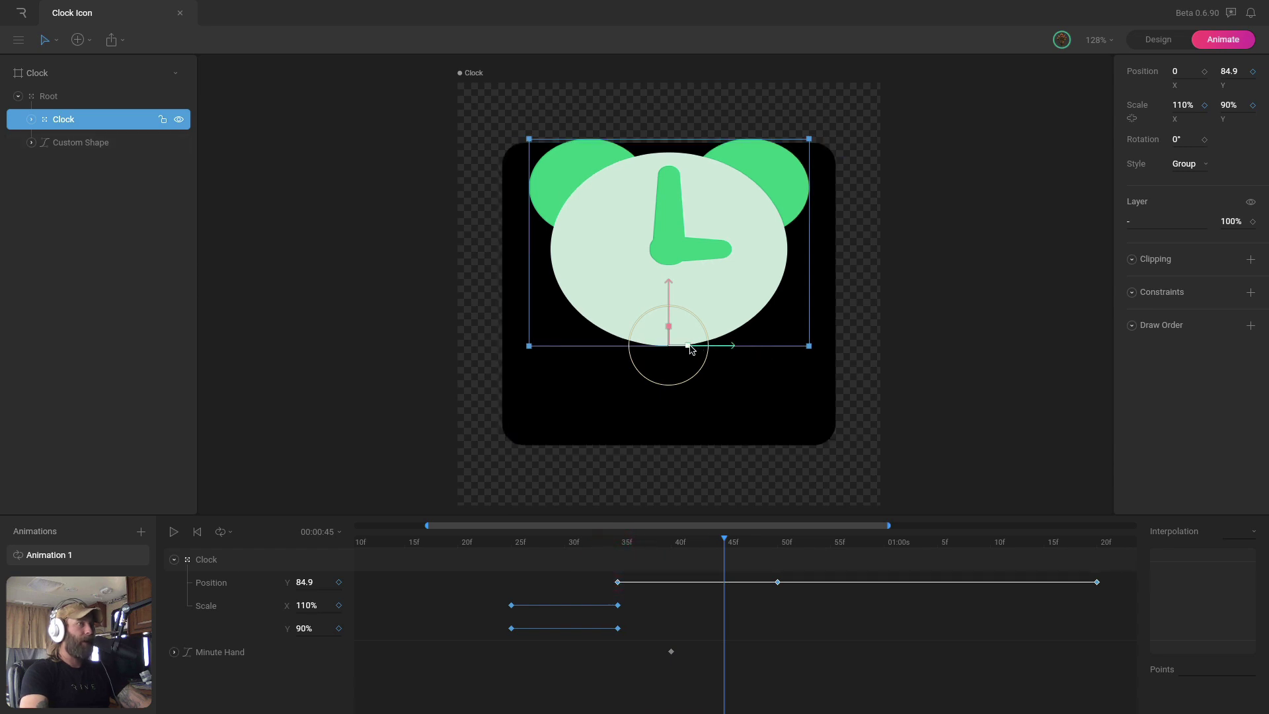
left_click_drag(692, 349, 665, 314)
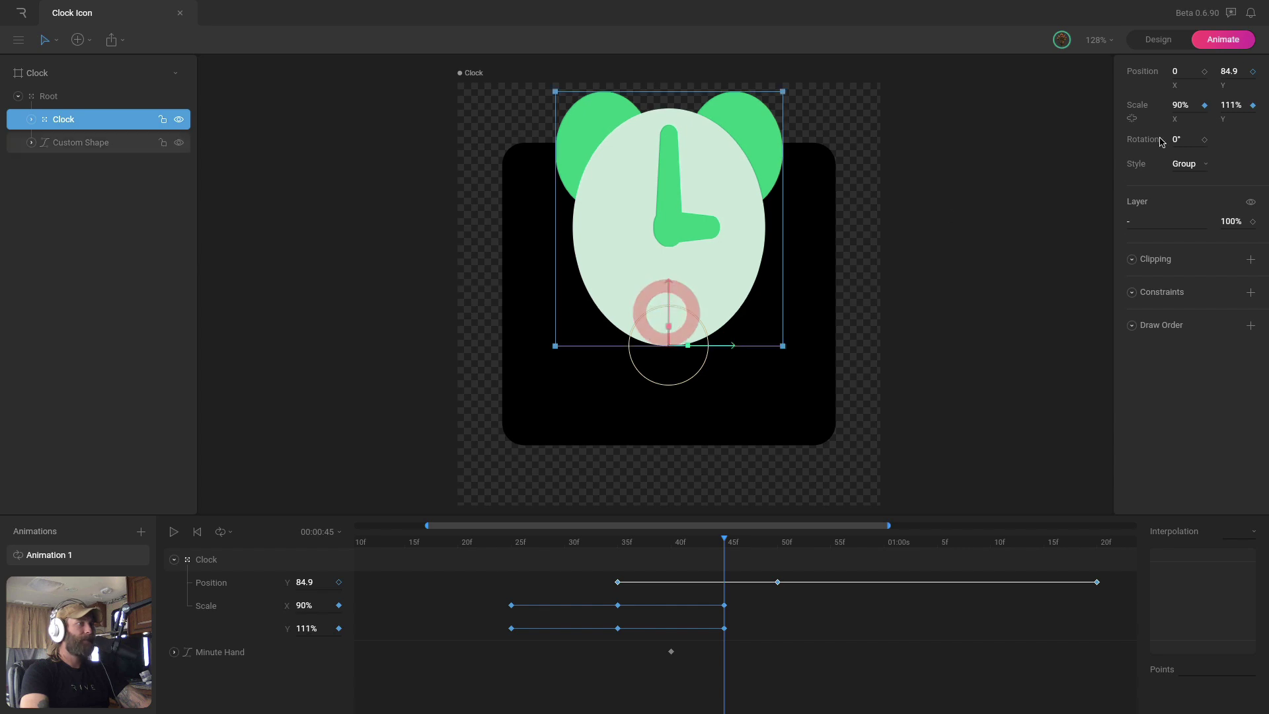
type("110")
key("Return")
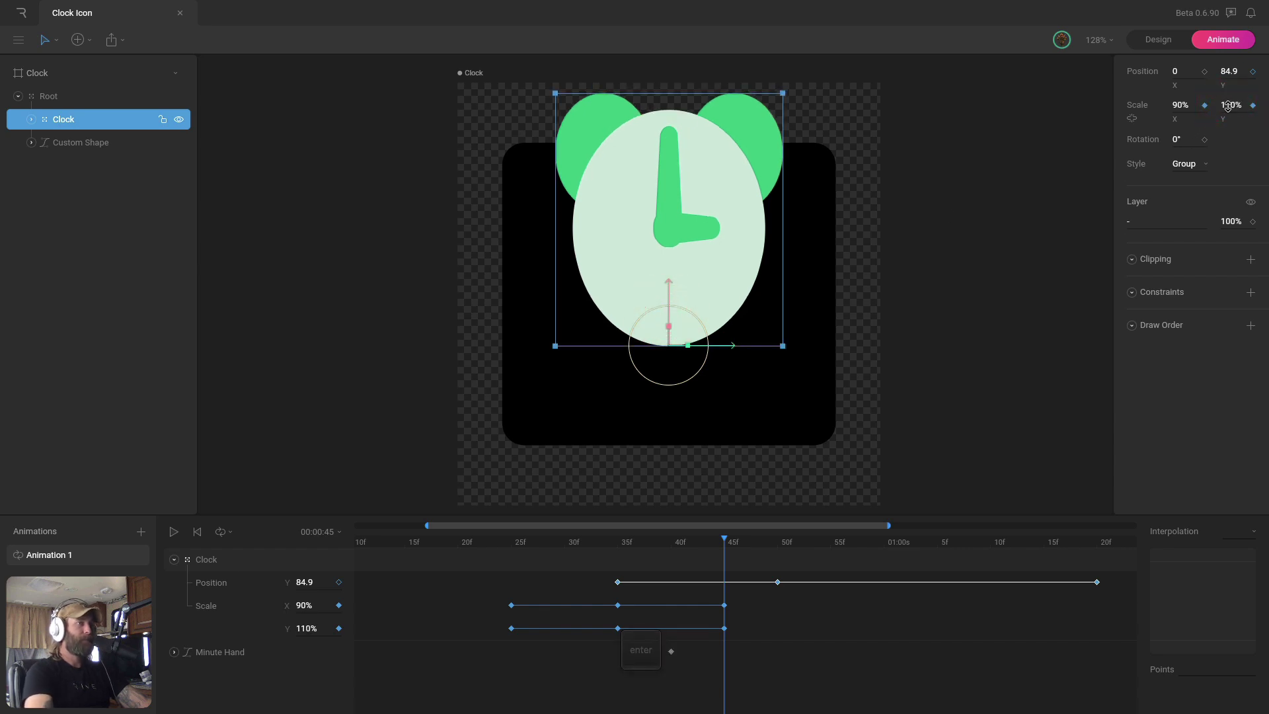
- Copy the Clock group's frame 25 scale keys to frame 52
left_click_drag(511, 543, 798, 540)
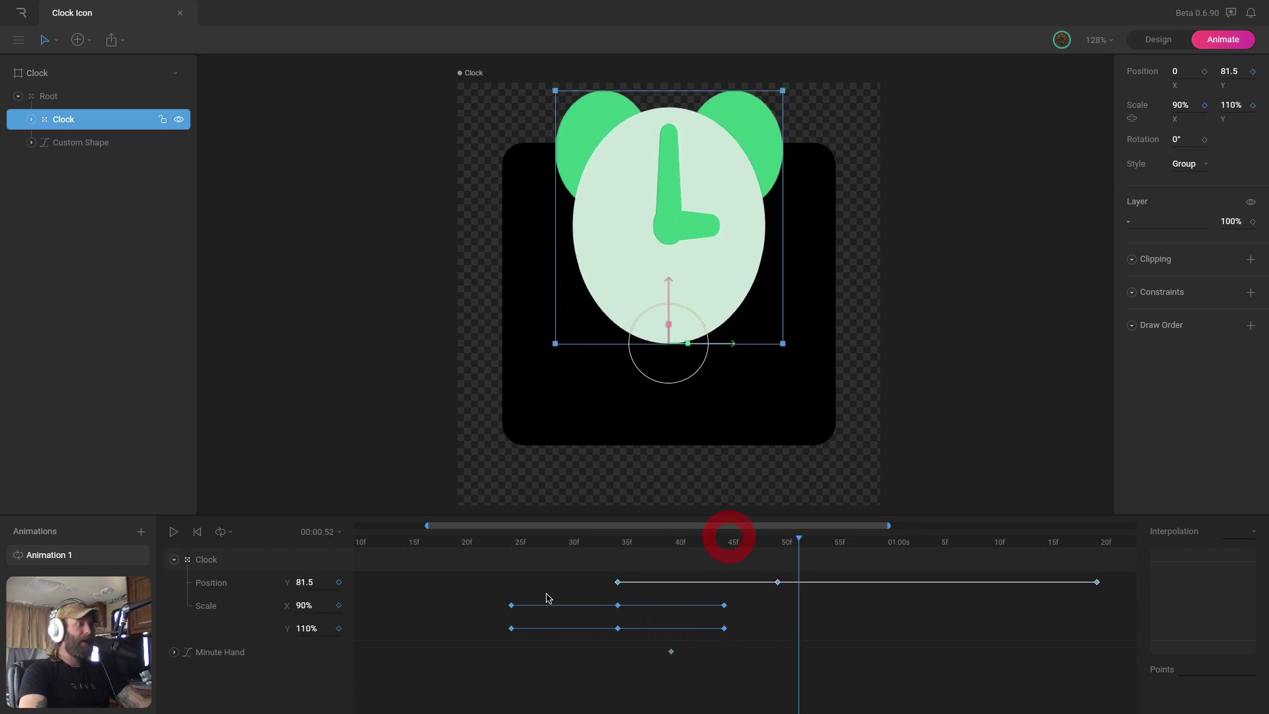
key("super+a")
key("super+v")
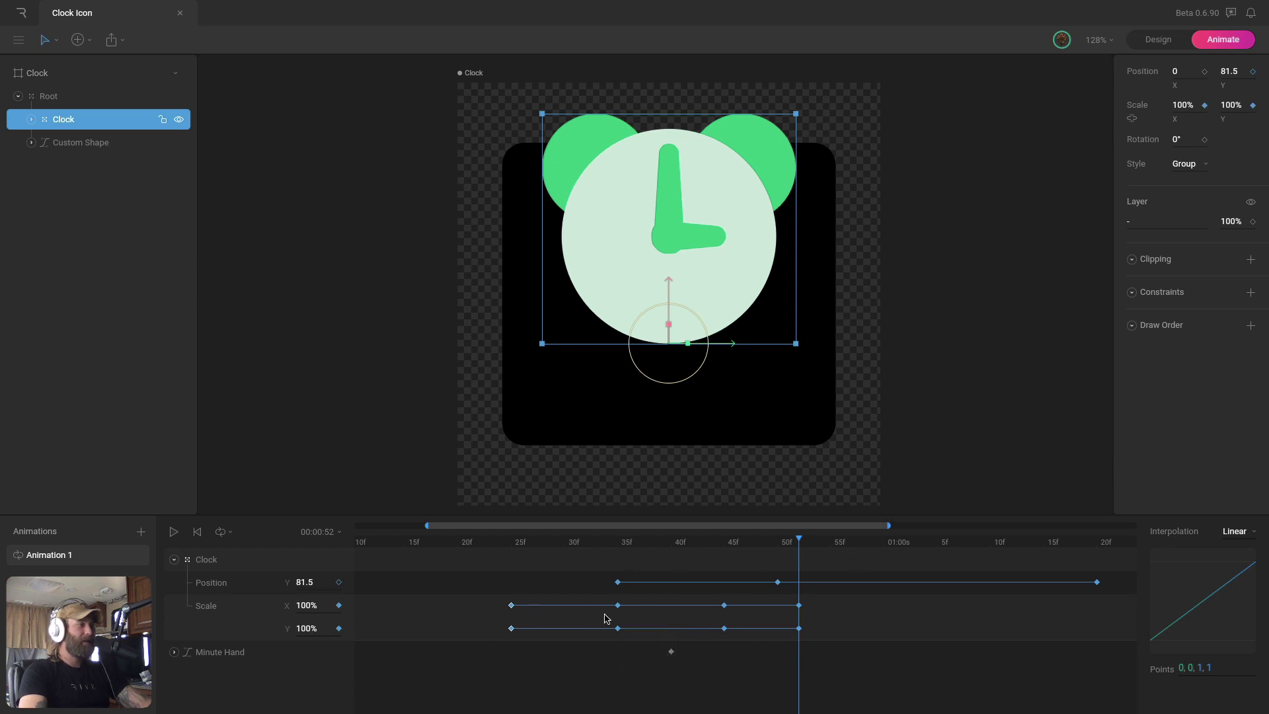
mouse_move(799, 541)
left_mouse_down()
mouse_move(778, 544)
mouse_move(801, 543)
left_mouse_up()
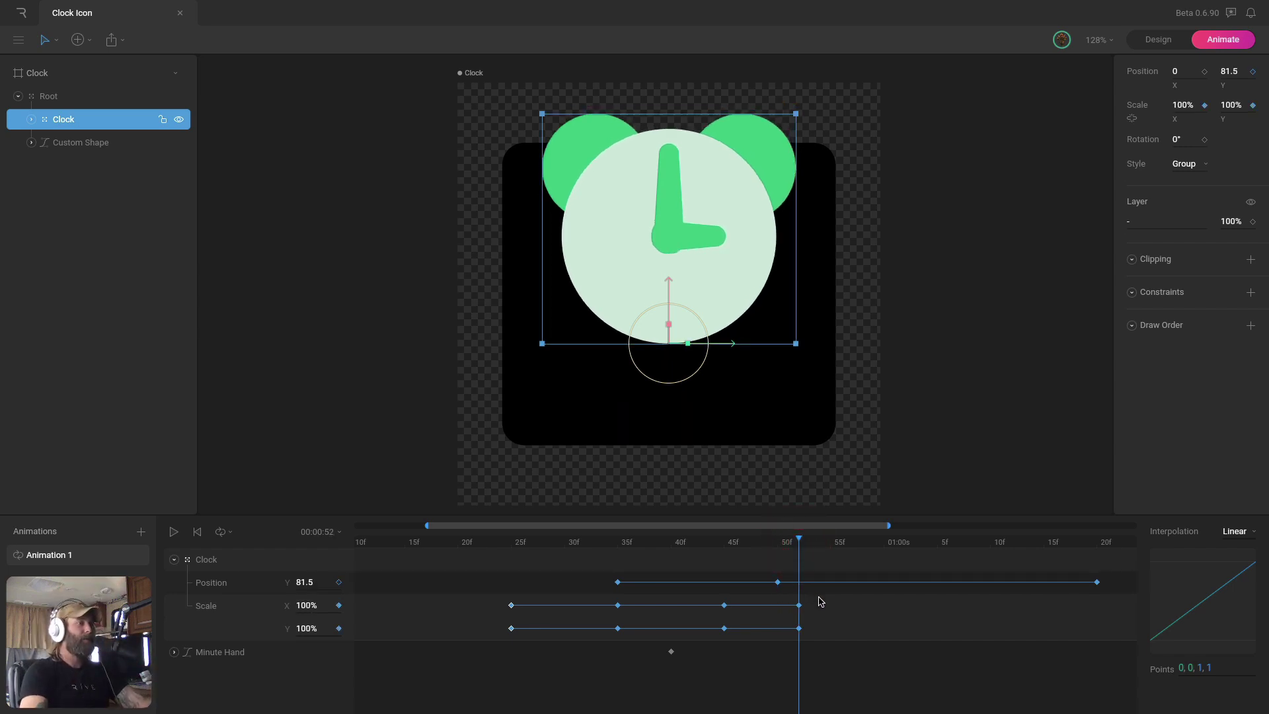
- Set all of the Clock group's scale keys to Cubic interpolation and extend the visible timeline range to the full length
left_click_drag(820, 601, 476, 634)
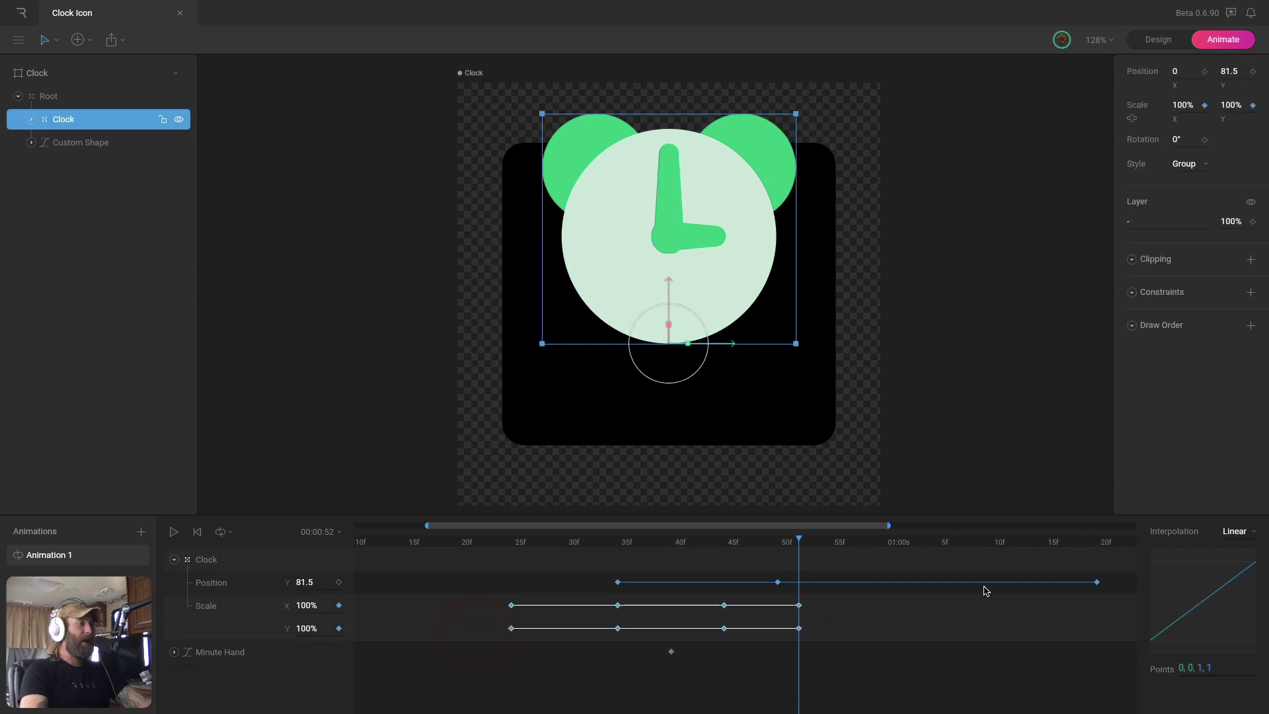
left_click(1247, 533)
left_click(1245, 568)
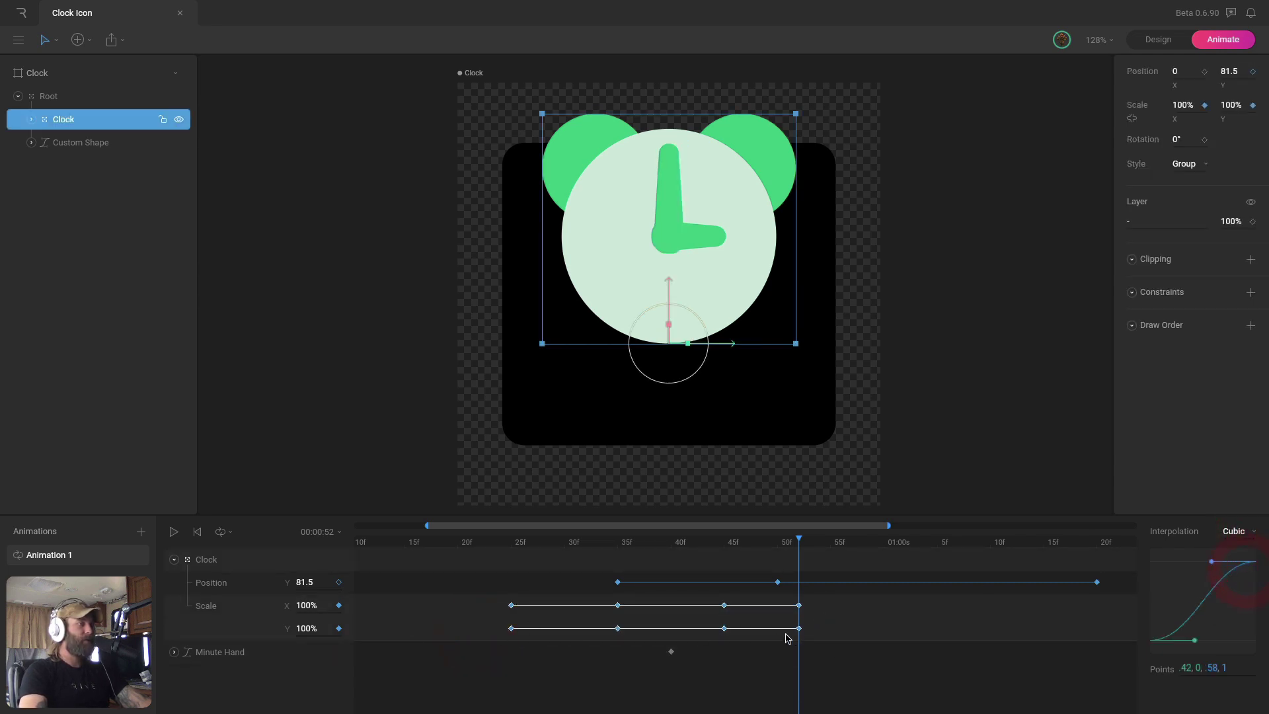
left_click_drag(508, 546, 357, 525)
left_click_drag(888, 525, 1253, 528)
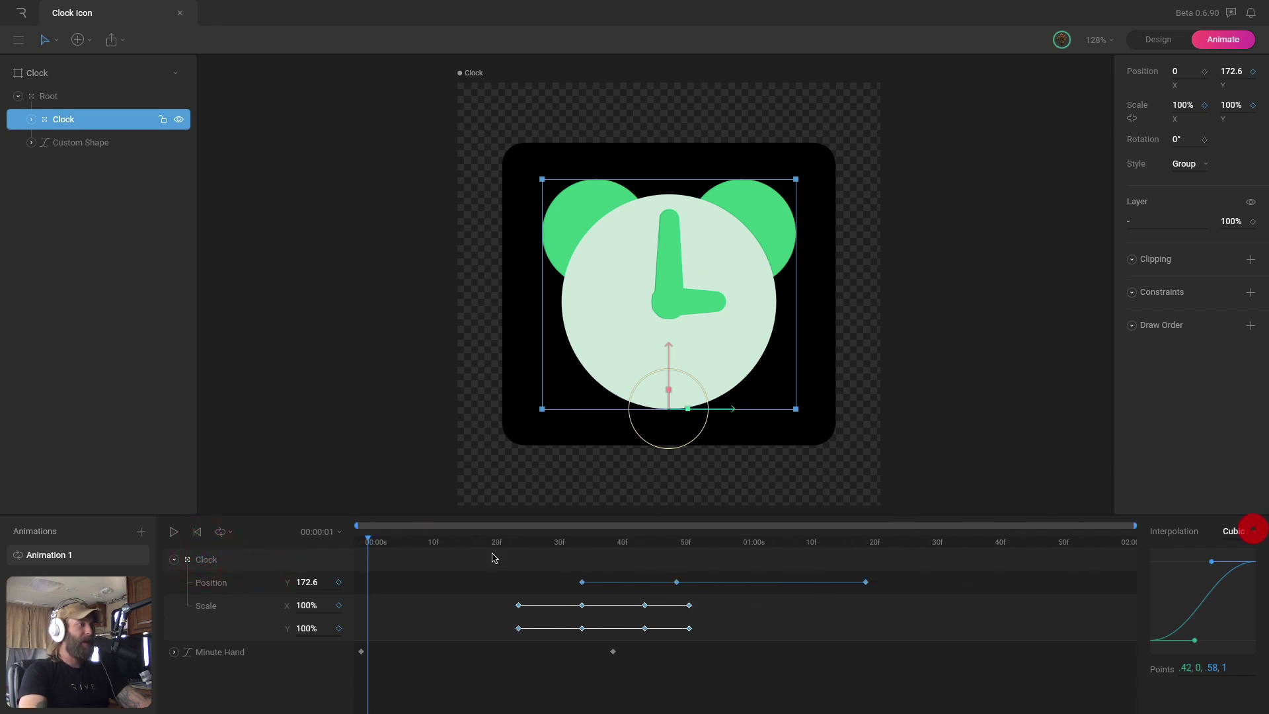
- Preview the animation and set the easing curve of the Clock group's frame 35 scale keys to .09, .76, .58, 1
left_click(326, 543)
left_click(1034, 333)
key("space")
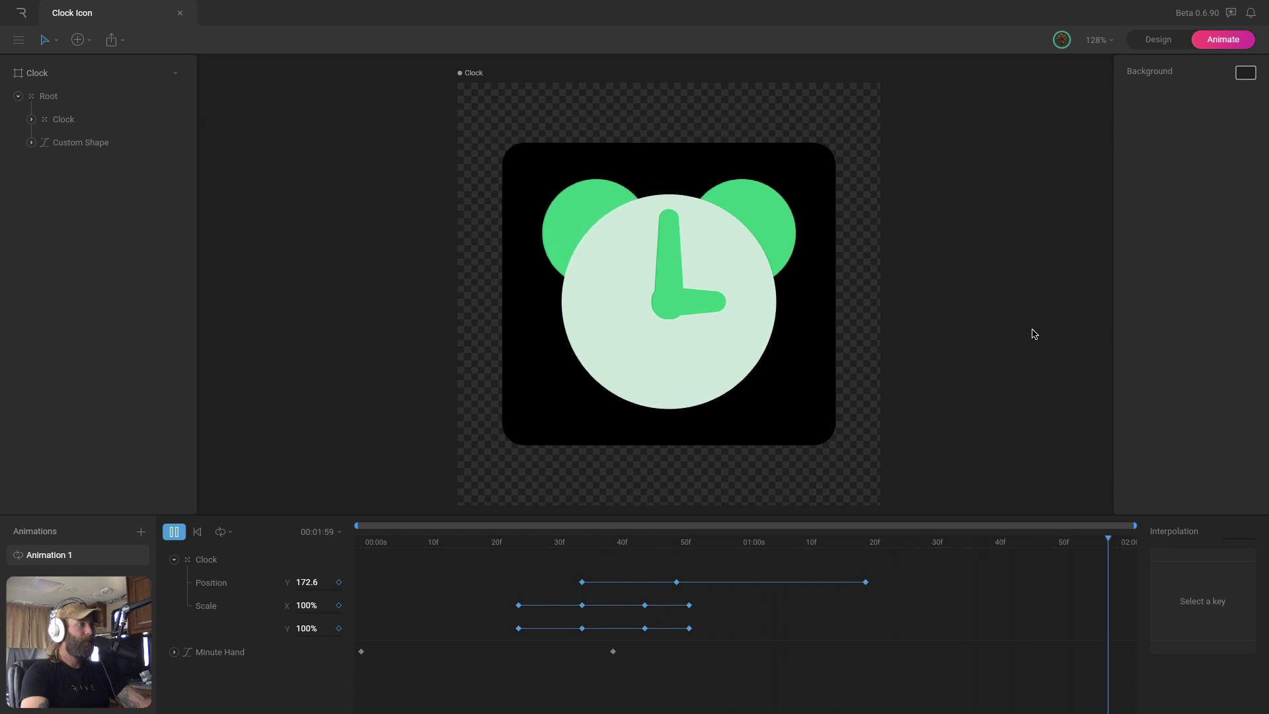
left_click(493, 542)
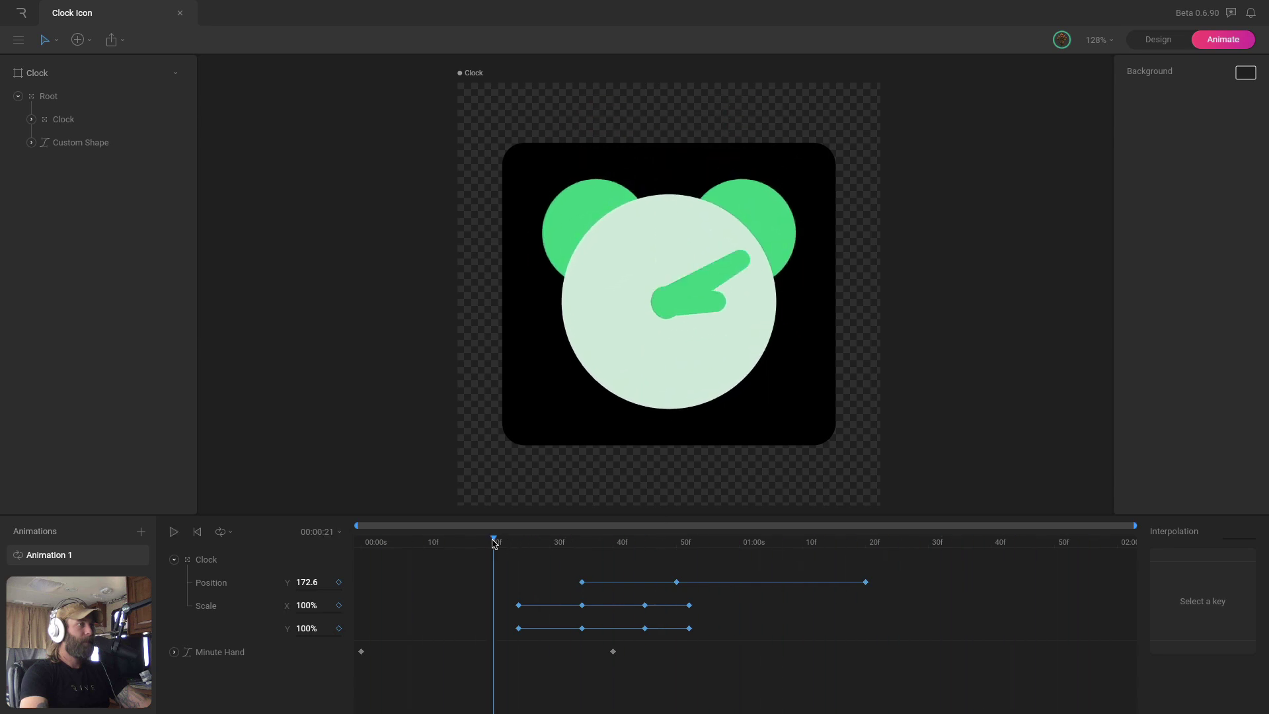
left_click_drag(494, 543, 612, 550)
left_click_drag(583, 624, 571, 633)
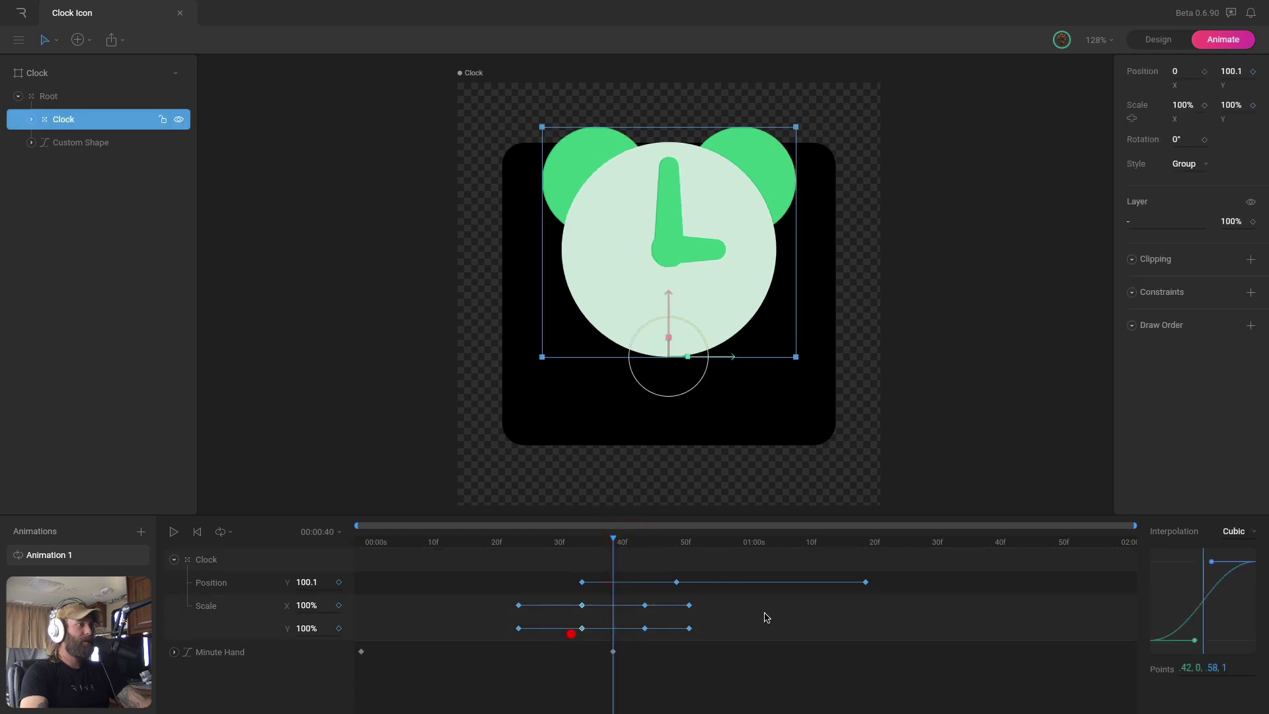
left_click_drag(1194, 646, 1159, 580)
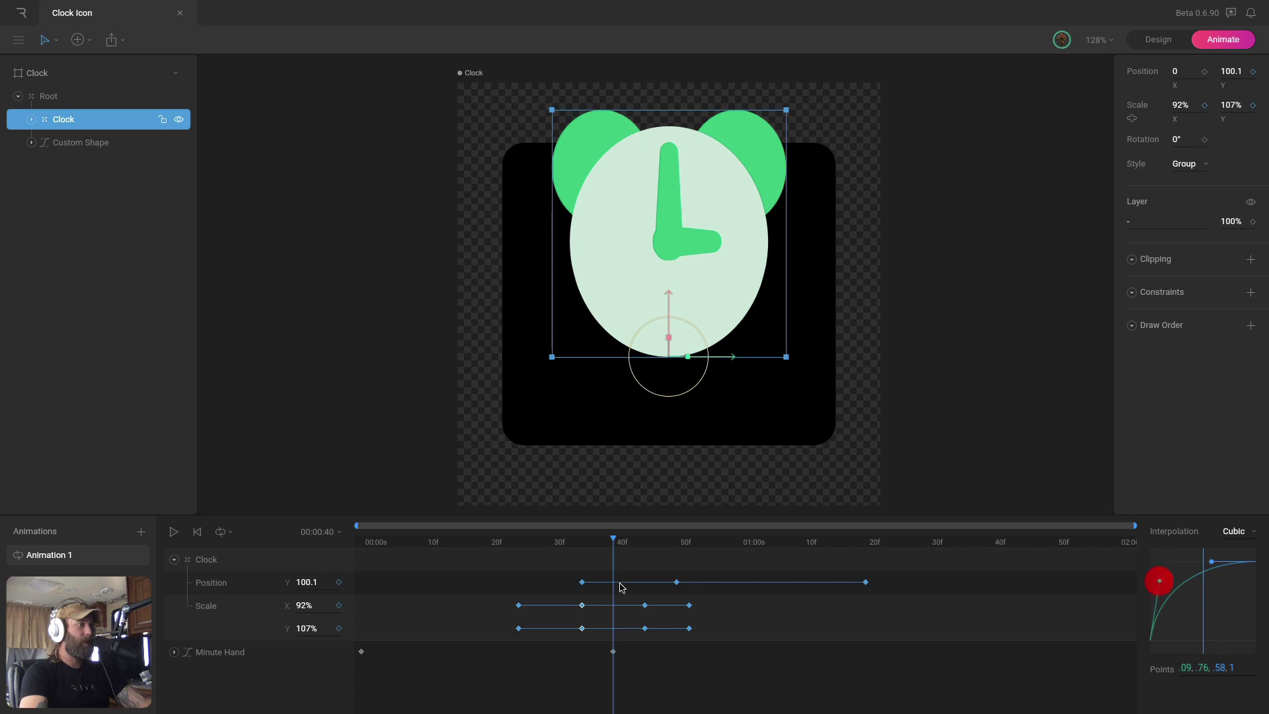
- Move the Clock group's last pair of scale keys to frame 55 and play the animation from the start
left_click_drag(583, 537, 680, 549)
left_click_drag(636, 594, 662, 639)
left_click_drag(705, 647, 703, 609)
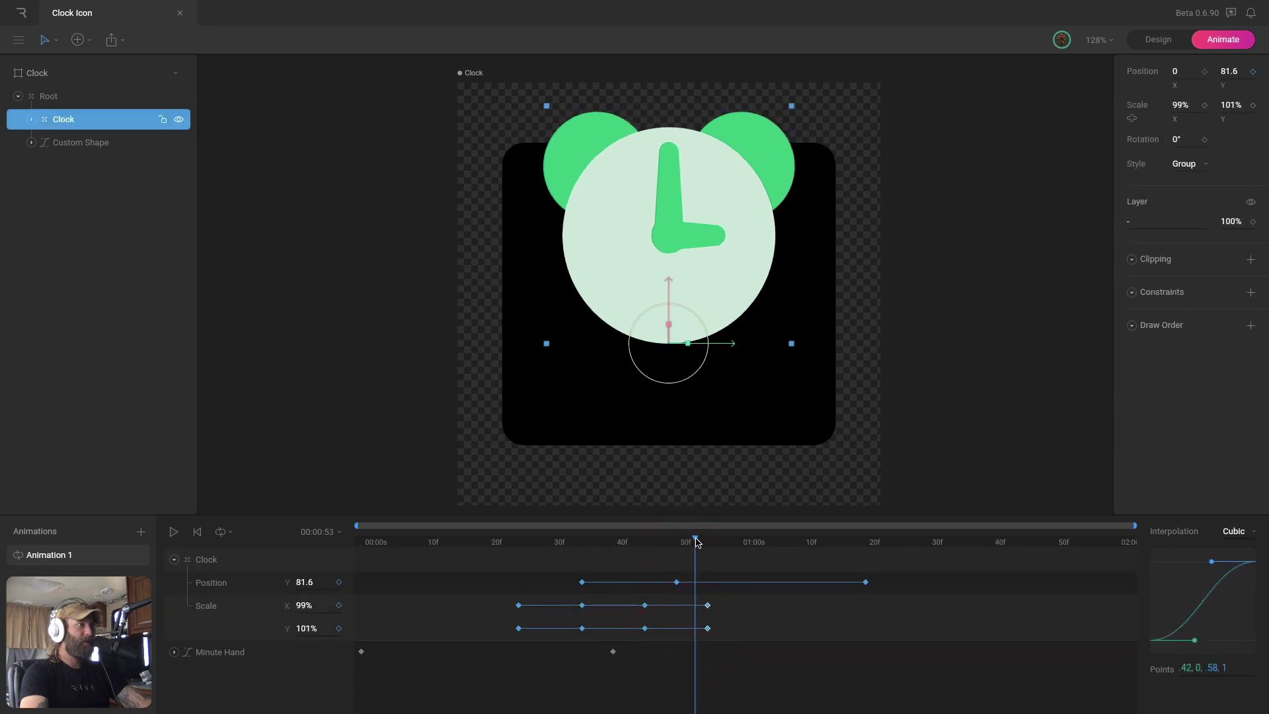
left_click_drag(697, 541, 362, 555)
left_click(958, 220)
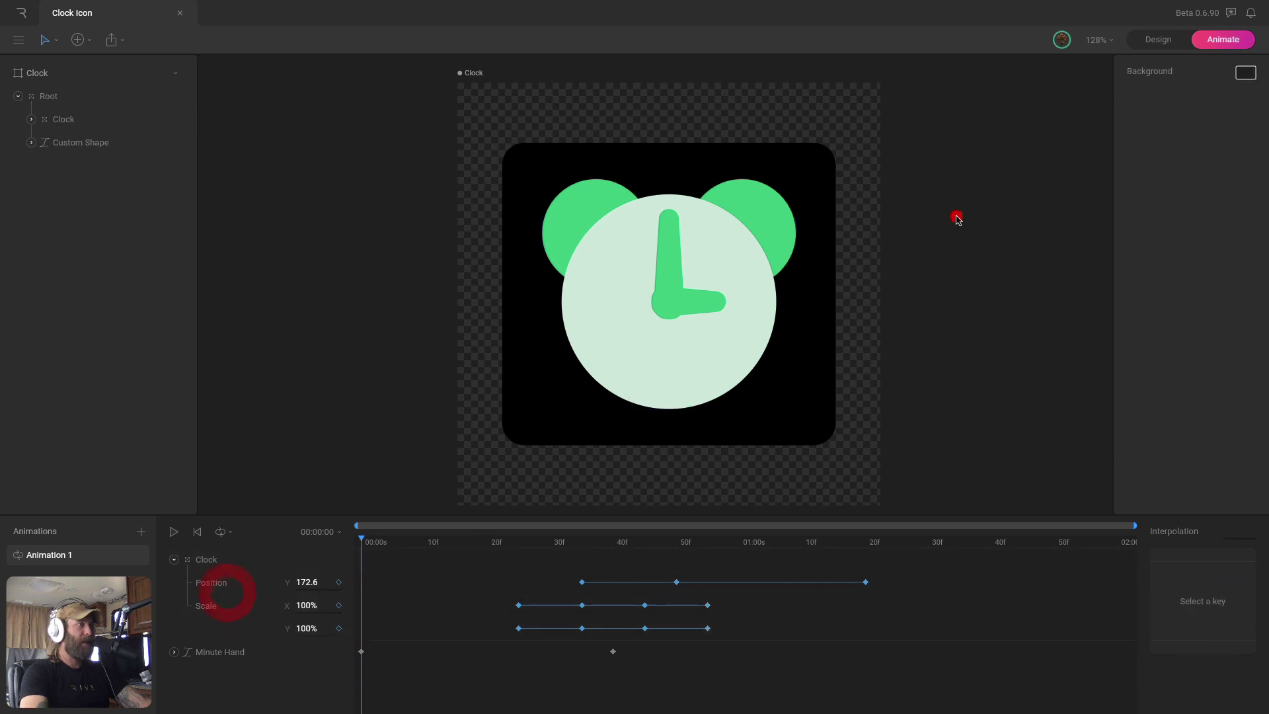
key("space")
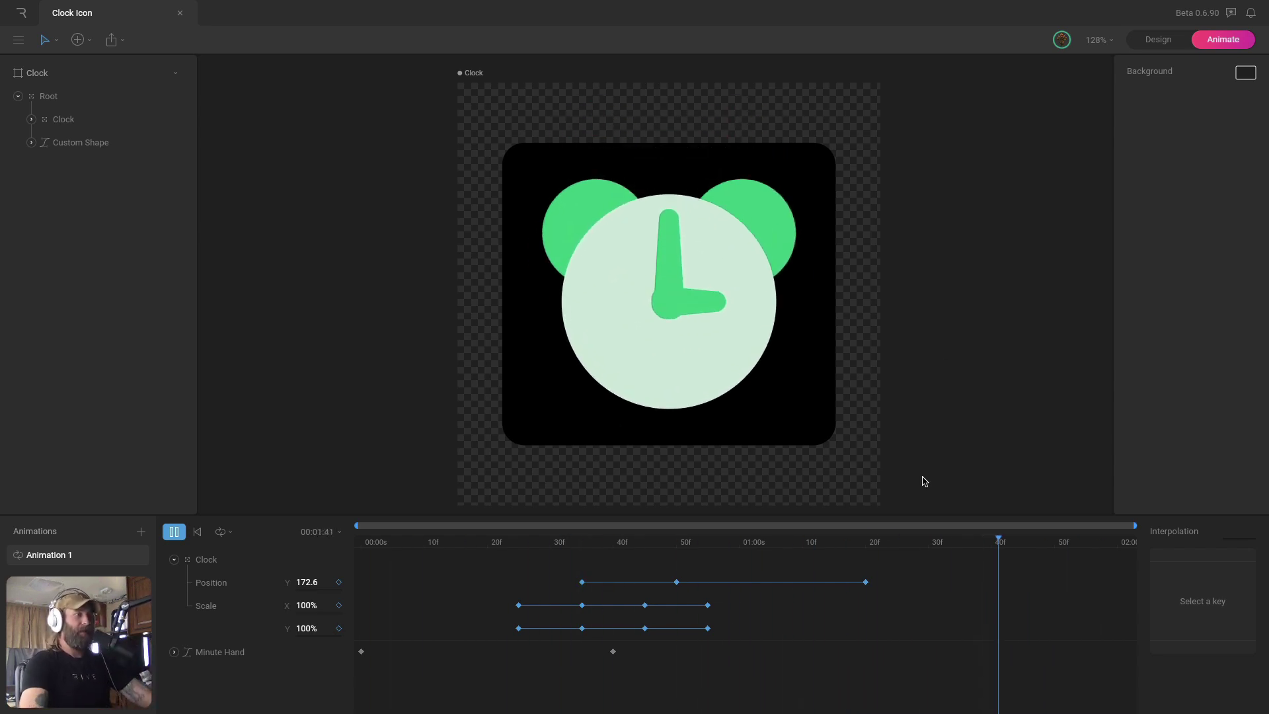
- Copy the Clock group's frame 55 scale keys to 1:10, just before the landing
left_click(791, 541)
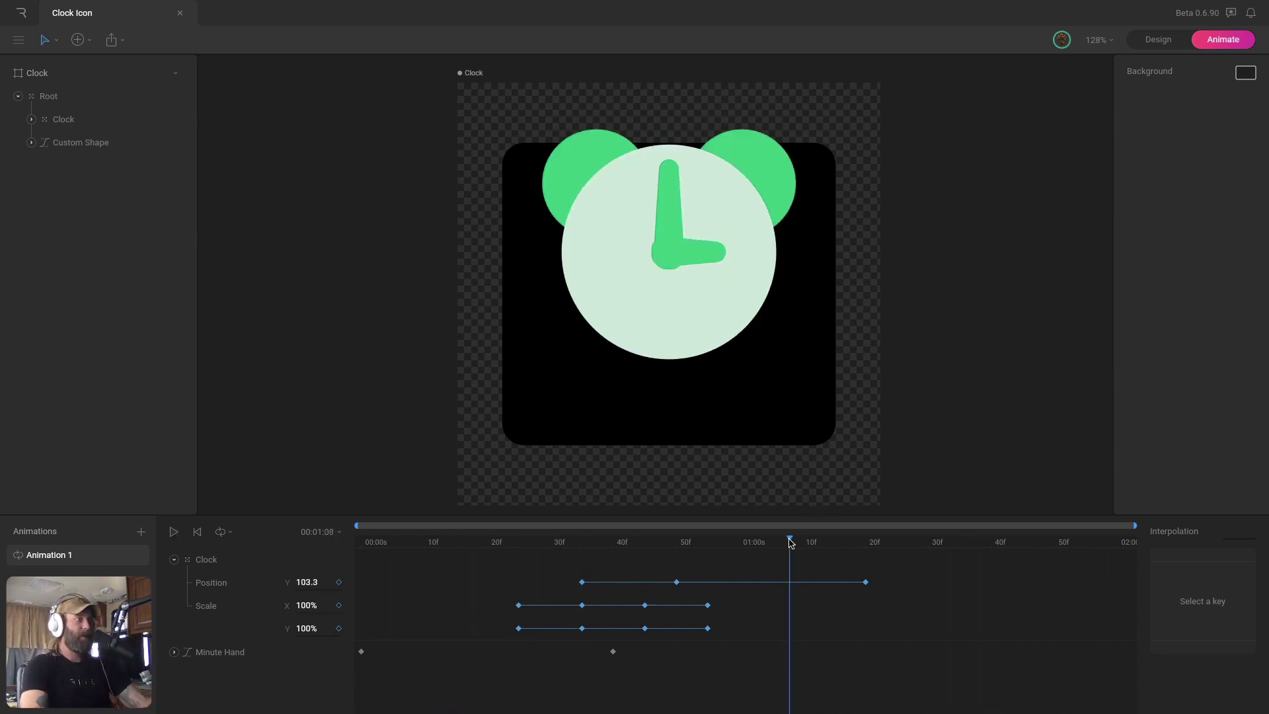
mouse_move(791, 542)
left_mouse_down()
mouse_move(853, 545)
mouse_move(803, 557)
left_mouse_up()
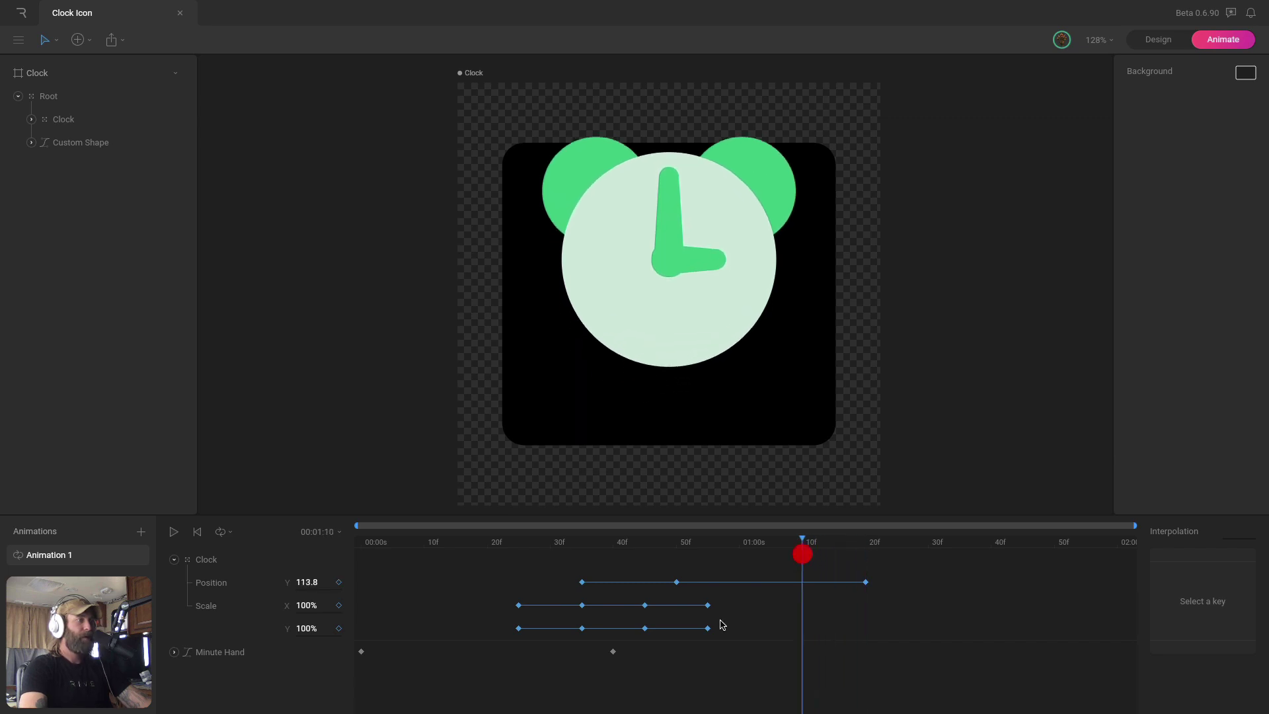
left_click_drag(693, 600, 728, 645)
key("super+c")
key("super+v")
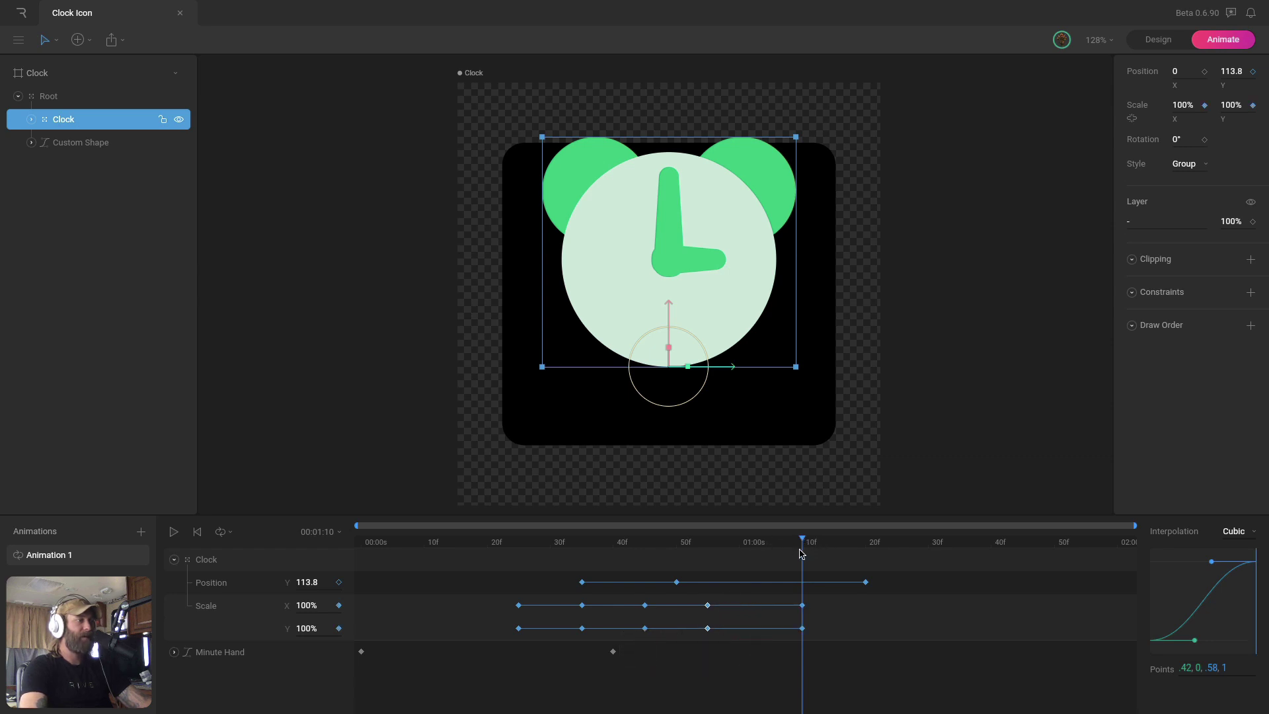
- Squash the Clock group at 1:18 to 105% X and 95% Y scale
left_click_drag(804, 541, 852, 552)
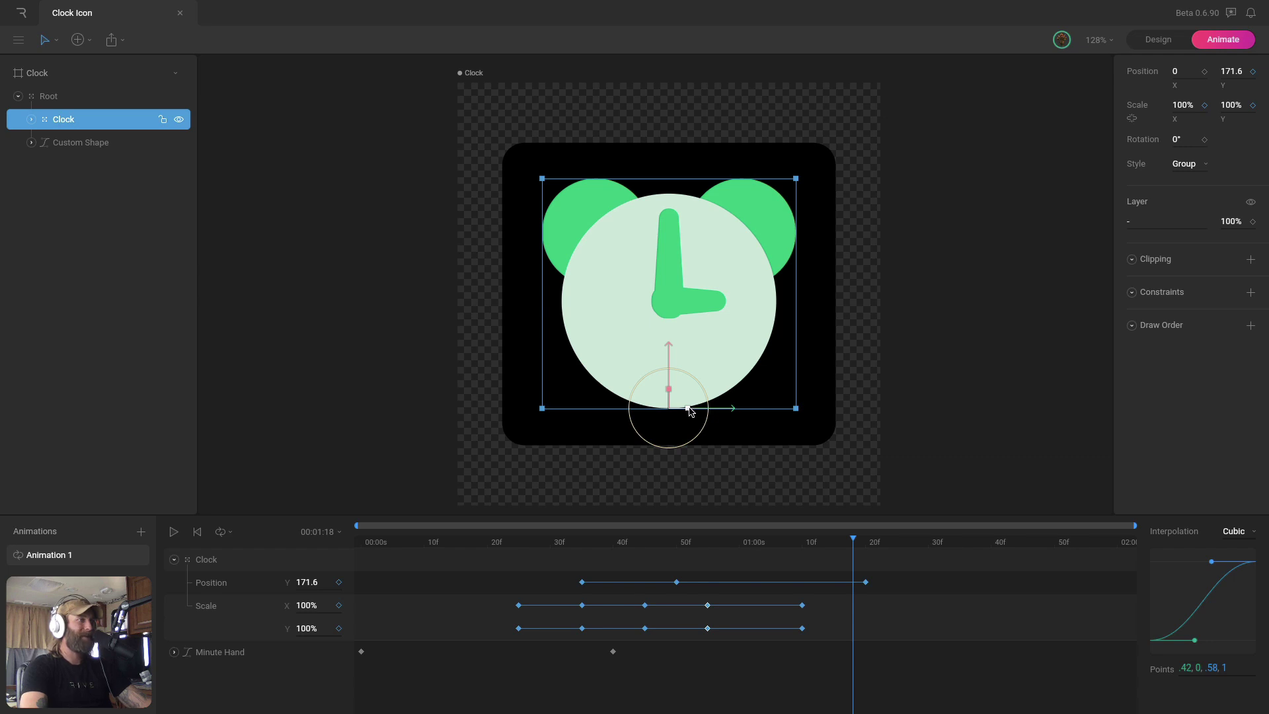
left_click_drag(690, 412, 690, 407)
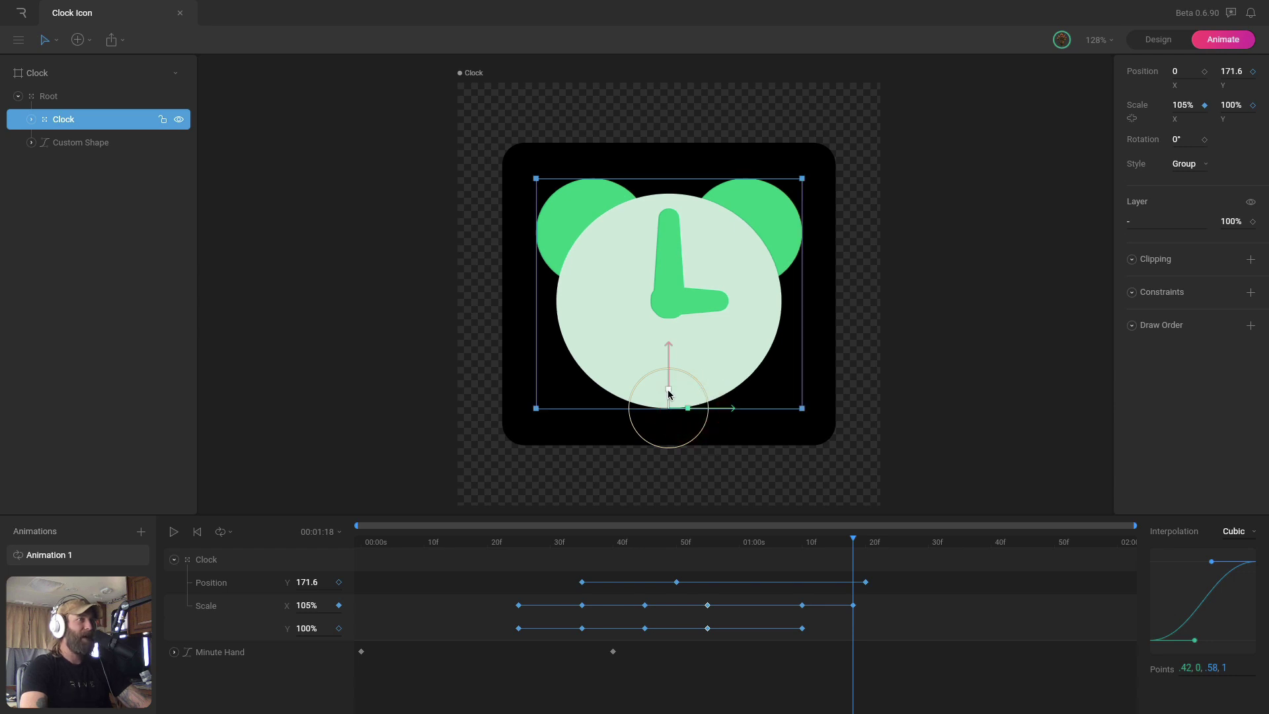
left_click_drag(669, 394, 669, 397)
- Copy the Clock group's 1:10 scale keys to 1:26 to end the landing squash
left_click_drag(797, 600, 812, 640)
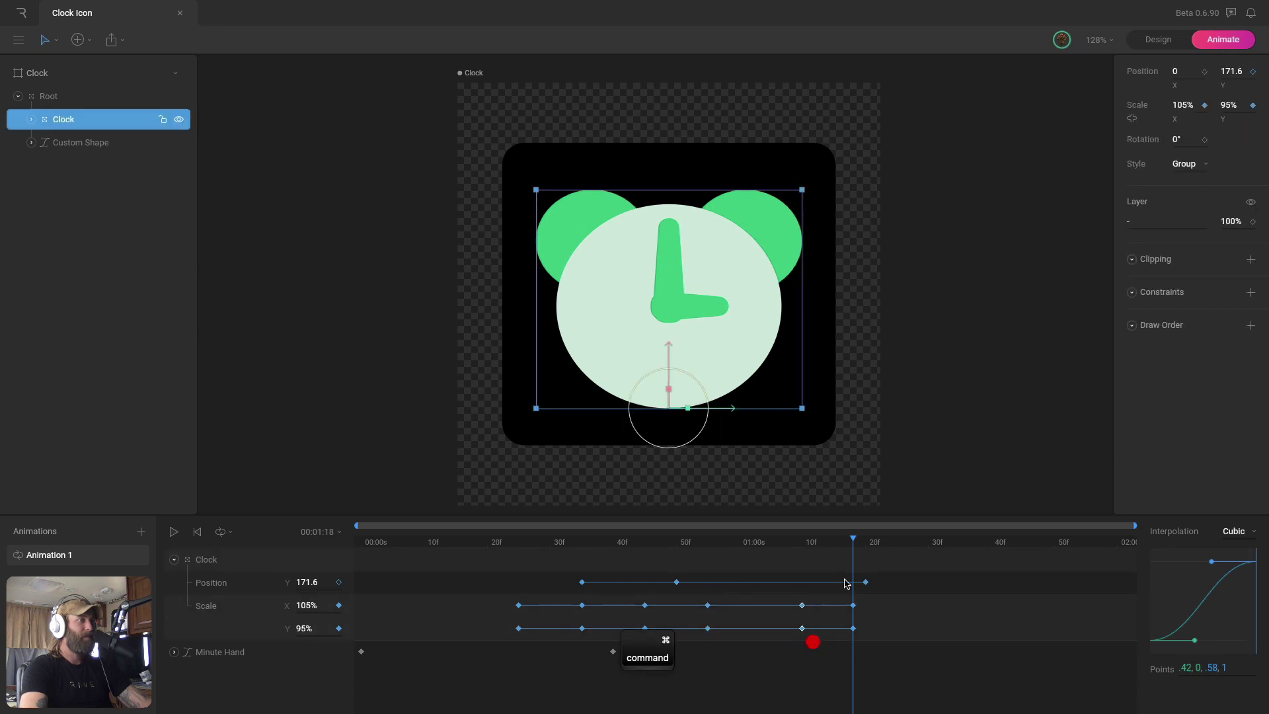
left_click_drag(853, 543, 790, 542)
key("ctrl+v")
- Set the Clock group's scale keys from 1:10 to 1:26 to Cubic interpolation and play the animation
left_click_drag(784, 595, 942, 637)
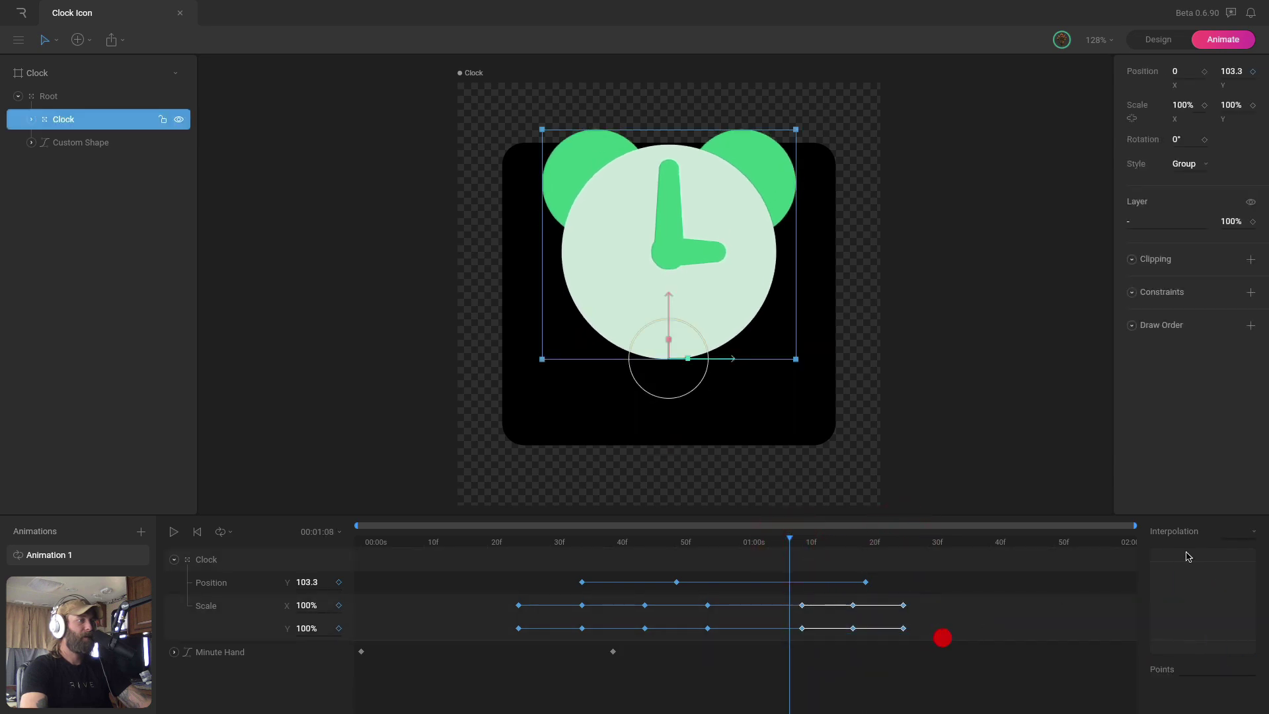
left_click(1239, 532)
left_click(1232, 570)
left_click_drag(785, 543, 453, 546)
left_click(914, 357)
key("space")
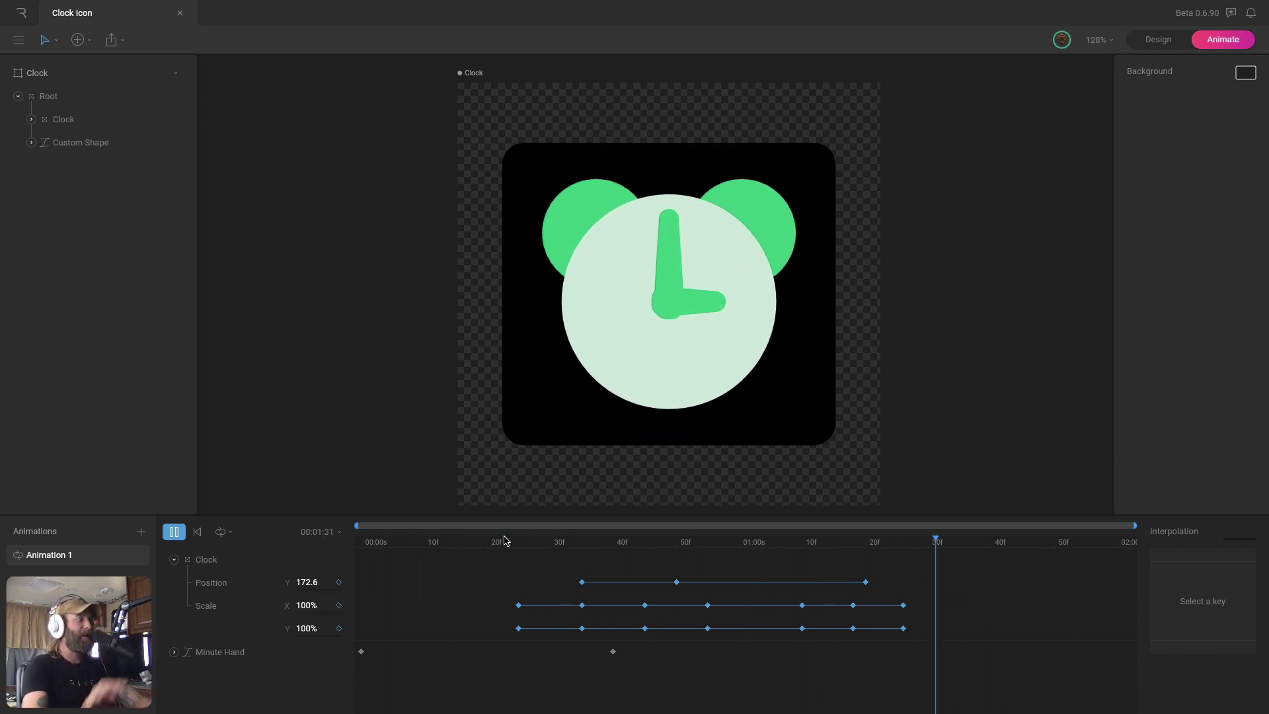
- Expand the Clock group and key the Bell shape's rotation at 0° on frame 35
mouse_move(596, 539)
left_mouse_down()
mouse_move(563, 538)
mouse_move(581, 543)
left_mouse_up()
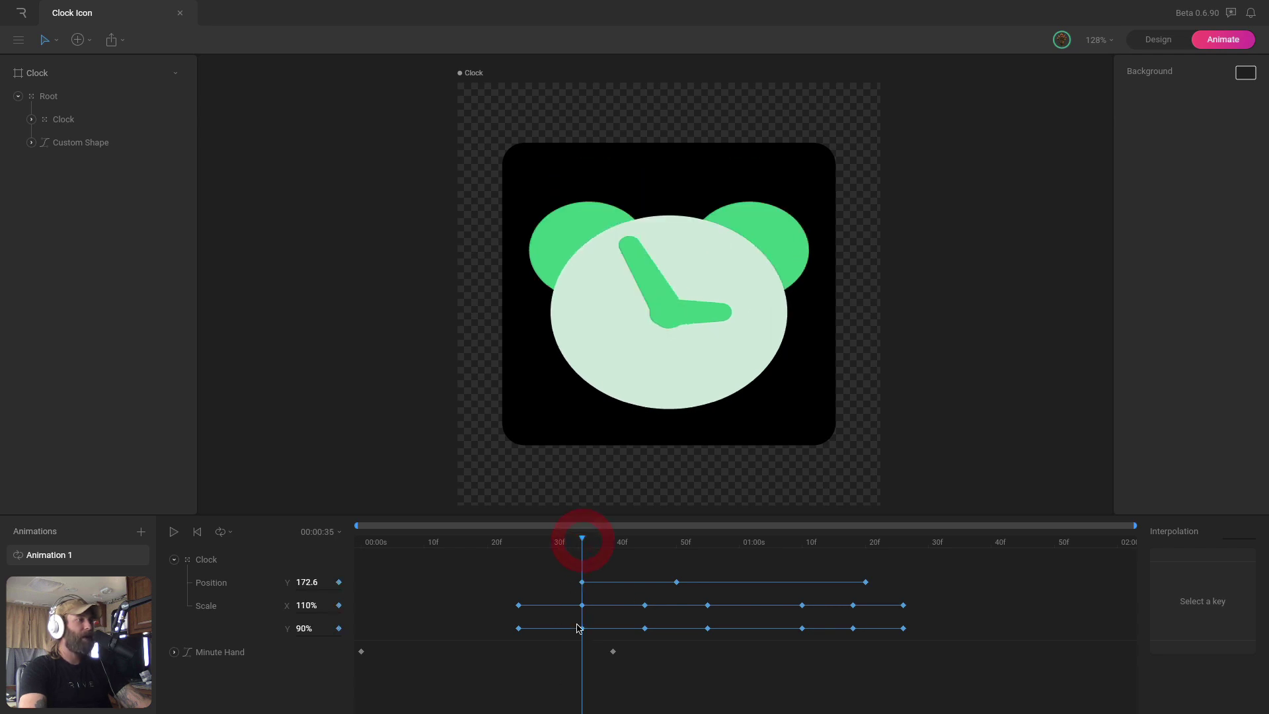
left_click(31, 119)
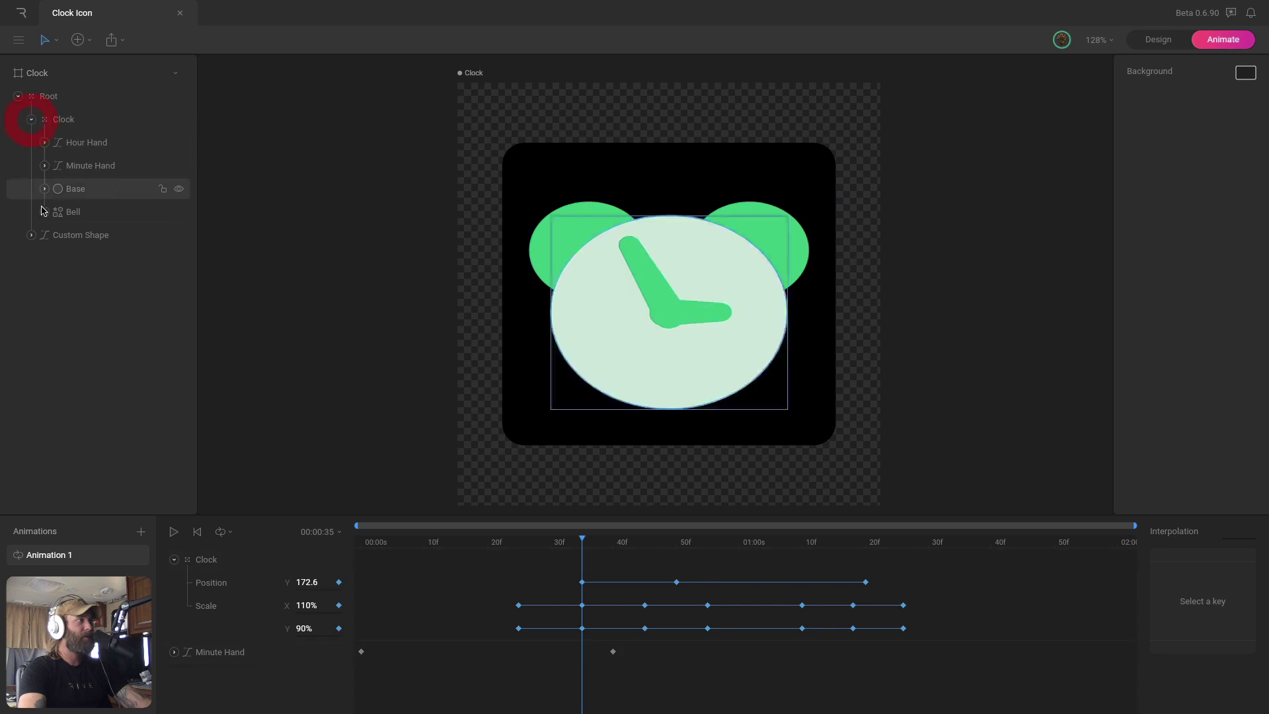
left_click(75, 214)
left_click(74, 214)
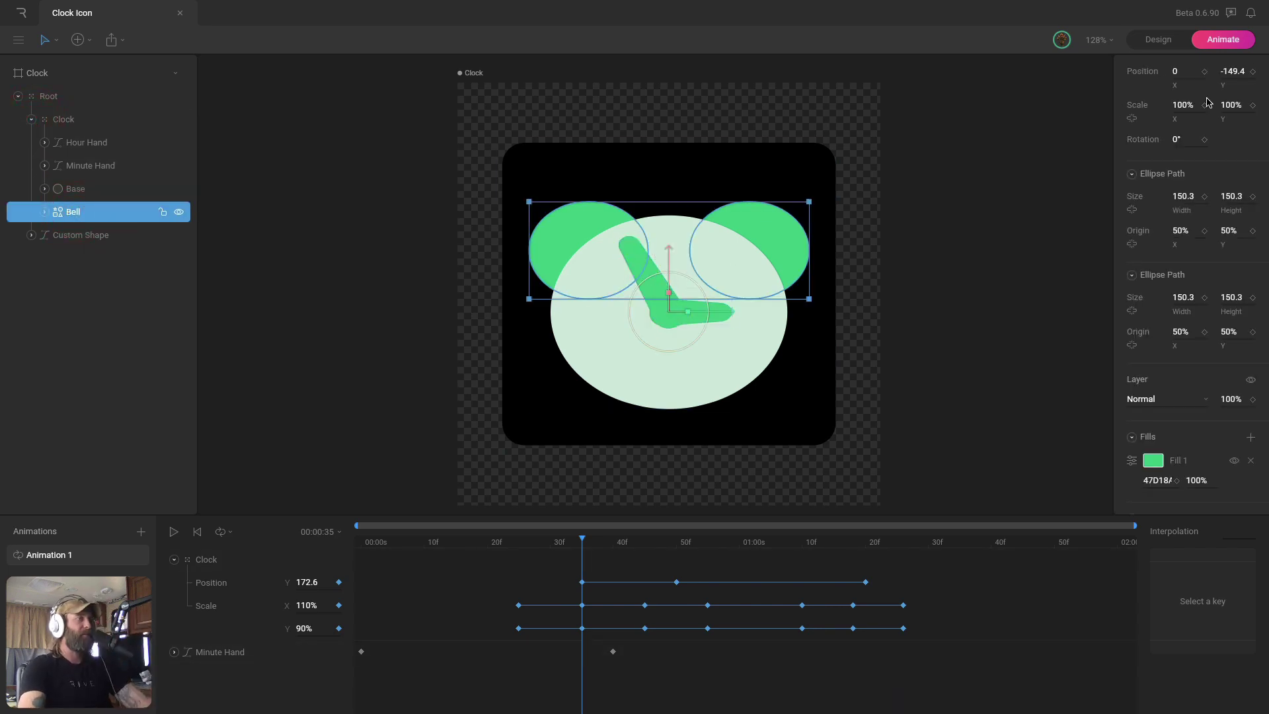
left_click(1204, 140)
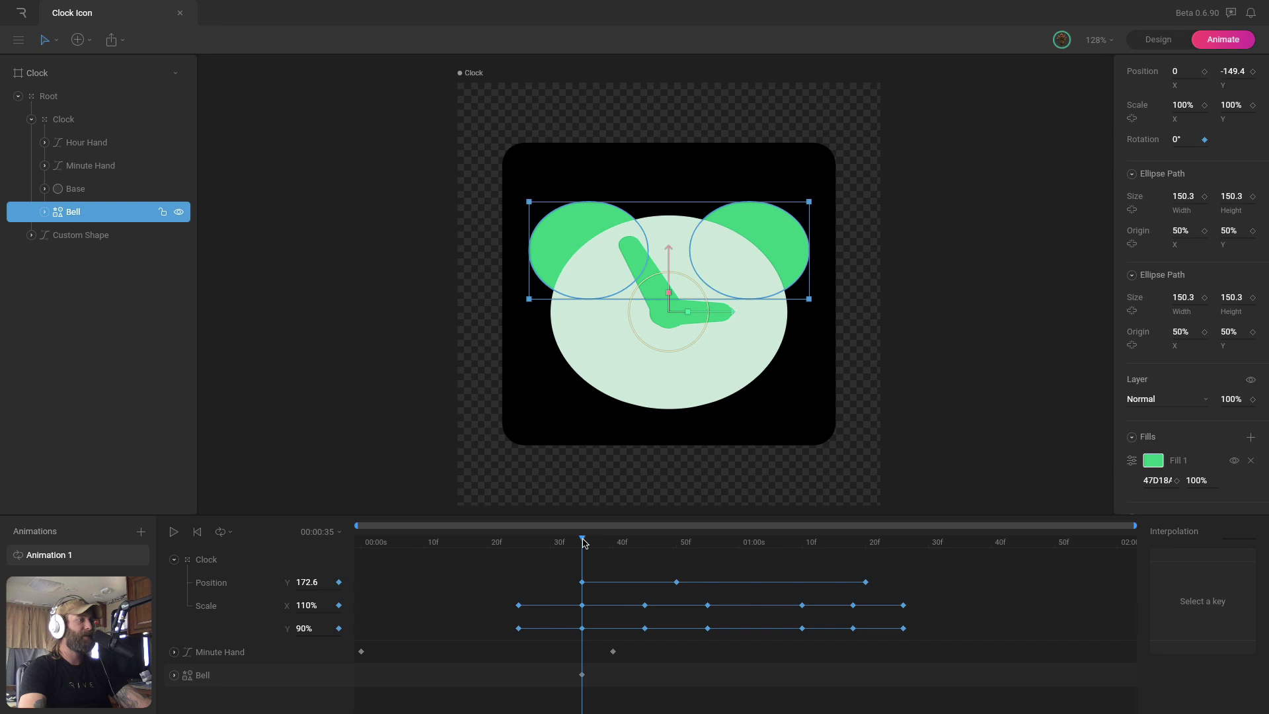
- Key the Bell's rotation at 5° on frame 40 and -5° on frame 45
left_click_drag(584, 542, 612, 541)
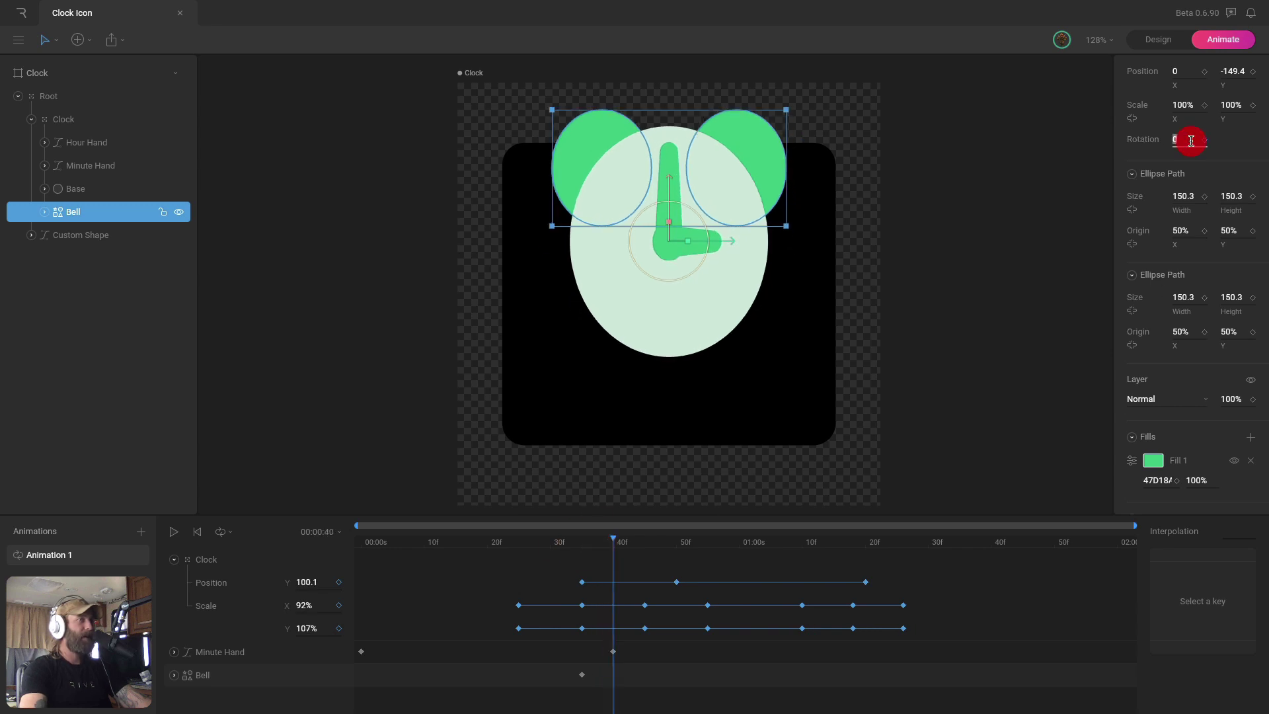
type("5")
key("Return")
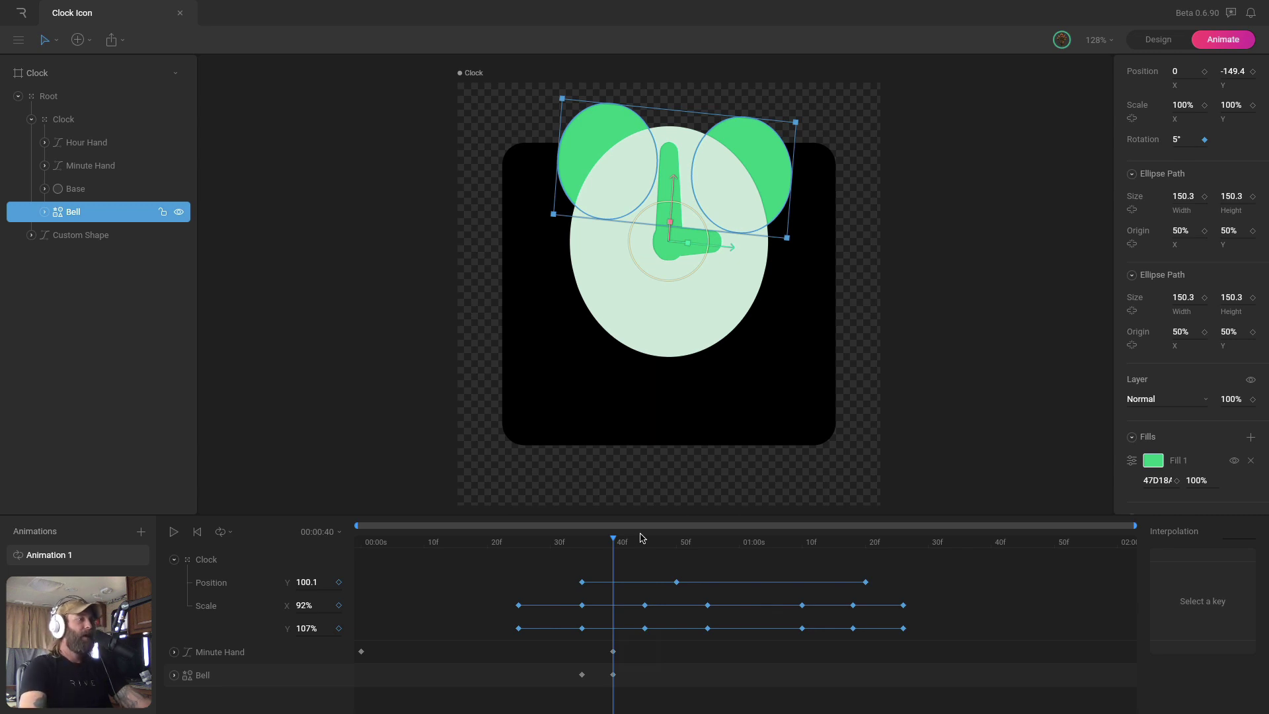
left_click_drag(615, 541, 643, 542)
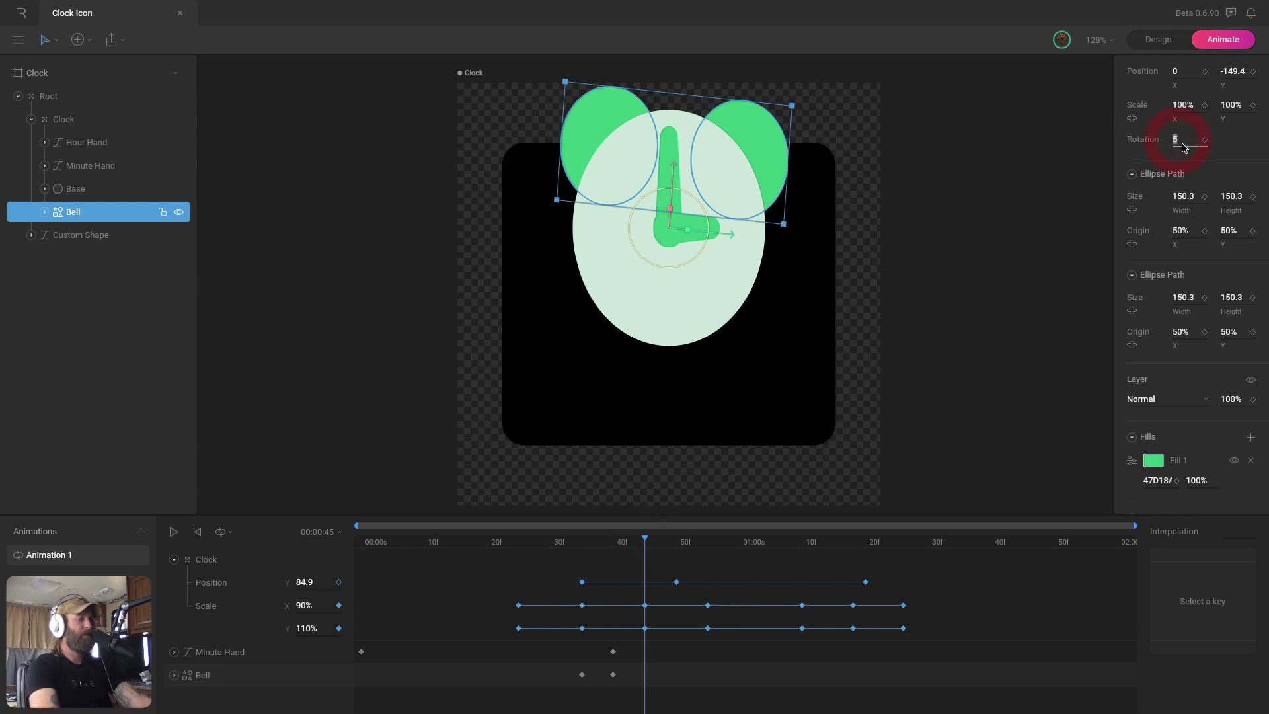
type("5")
key("Return")
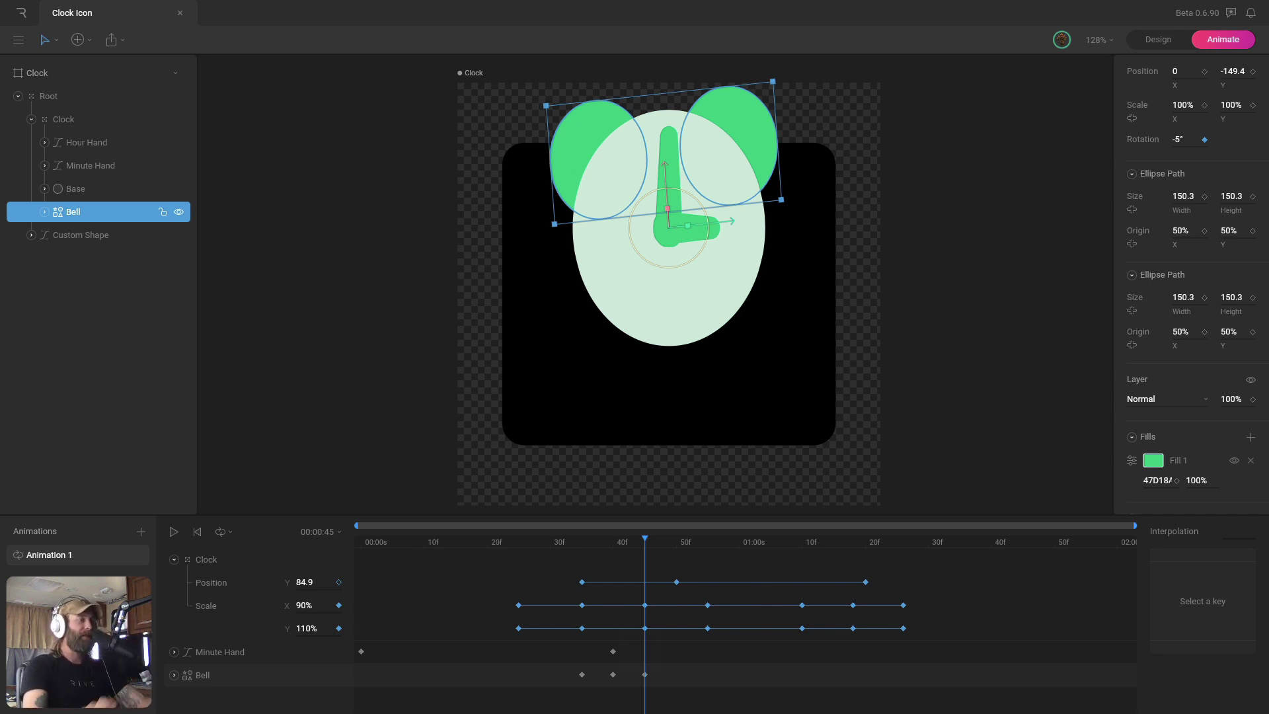
- Show the Bell's rotation track and copy its frame 40 rotation key to frame 50
left_click_drag(618, 675, 607, 677)
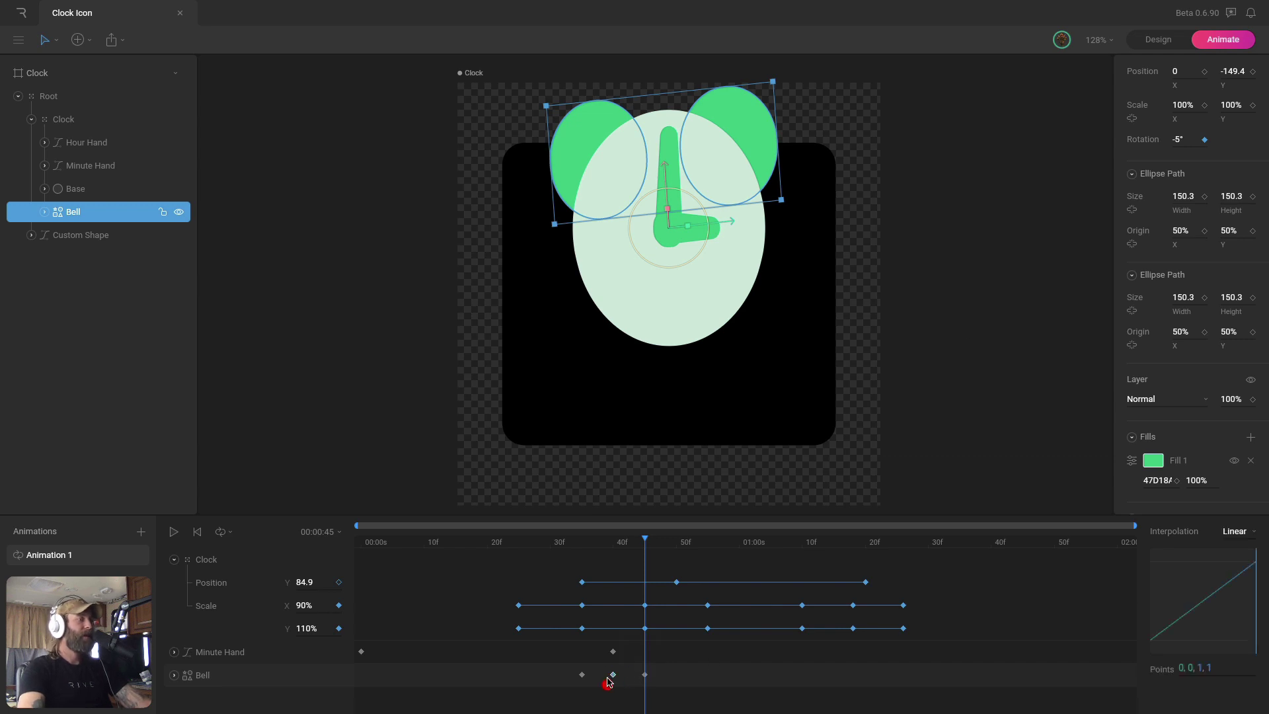
left_click(612, 543)
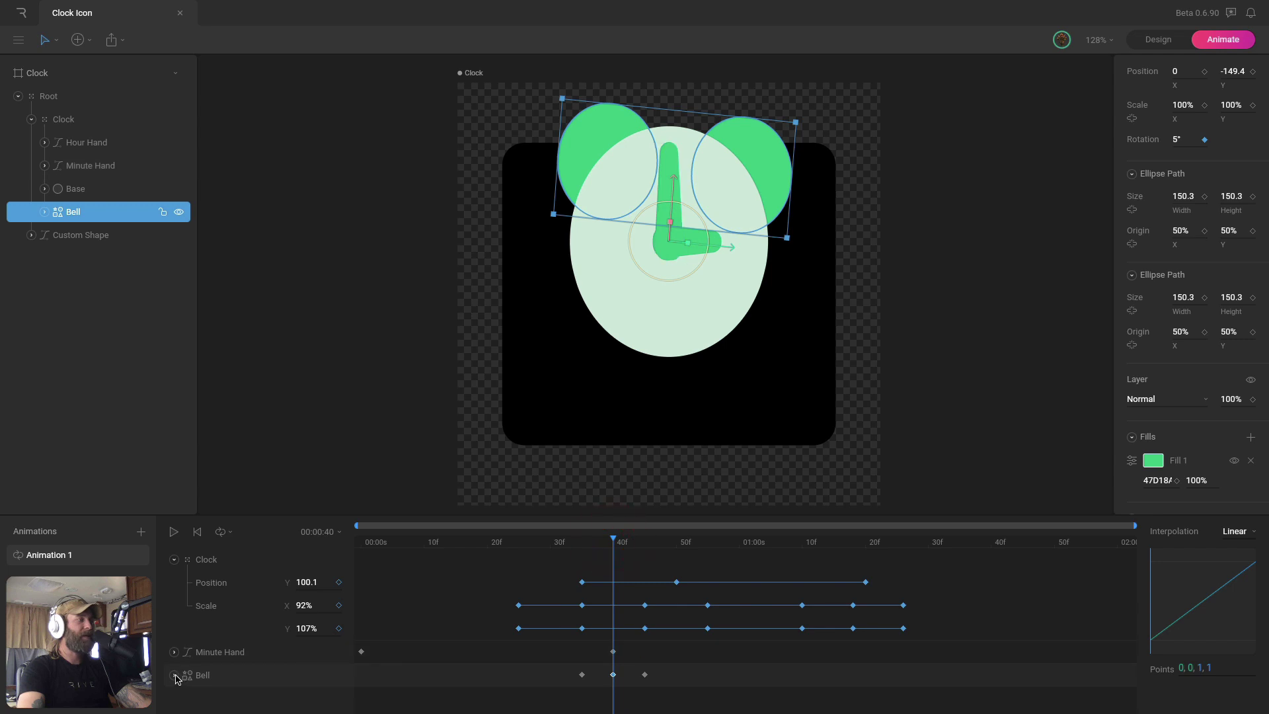
key("super")
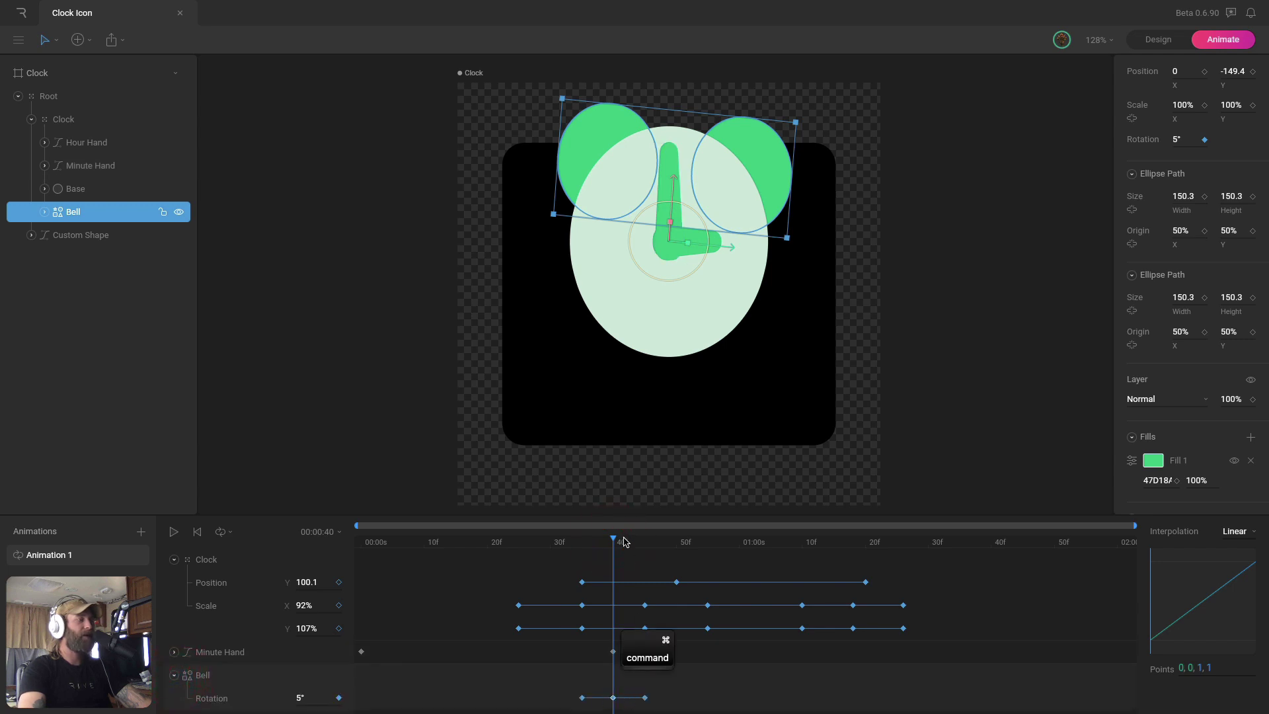
left_click_drag(629, 543, 675, 543)
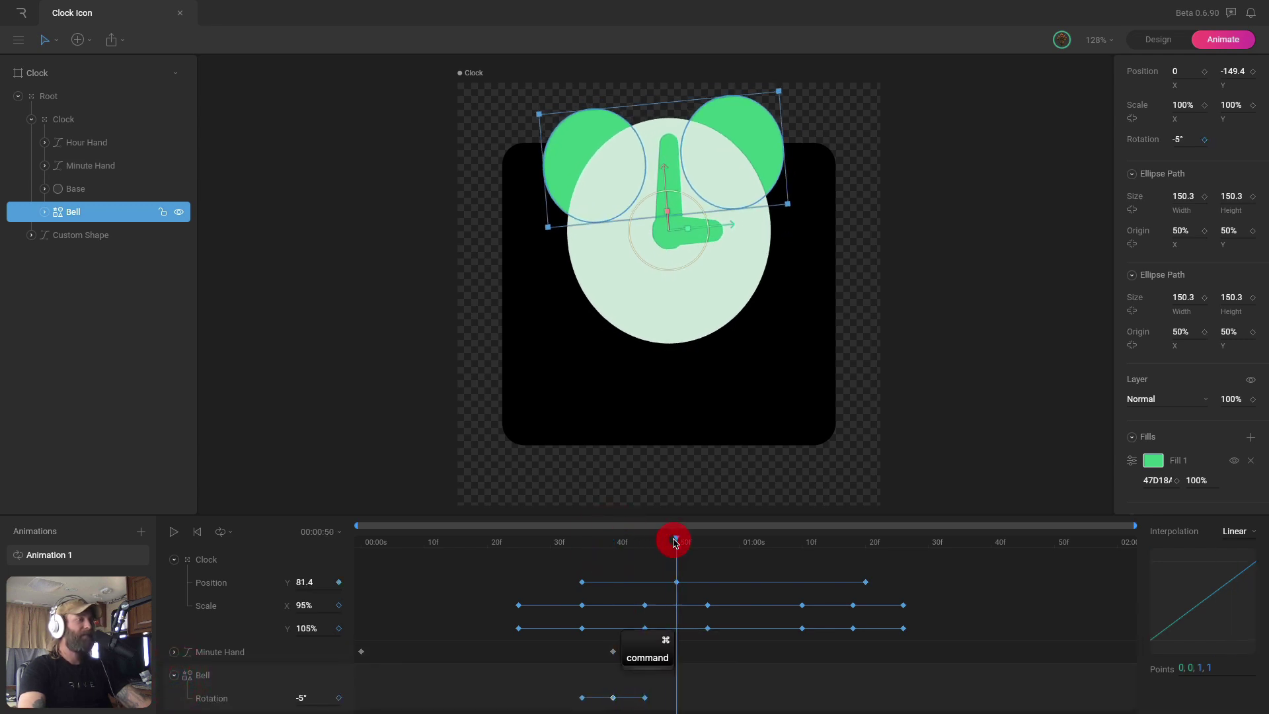
key("super+v")
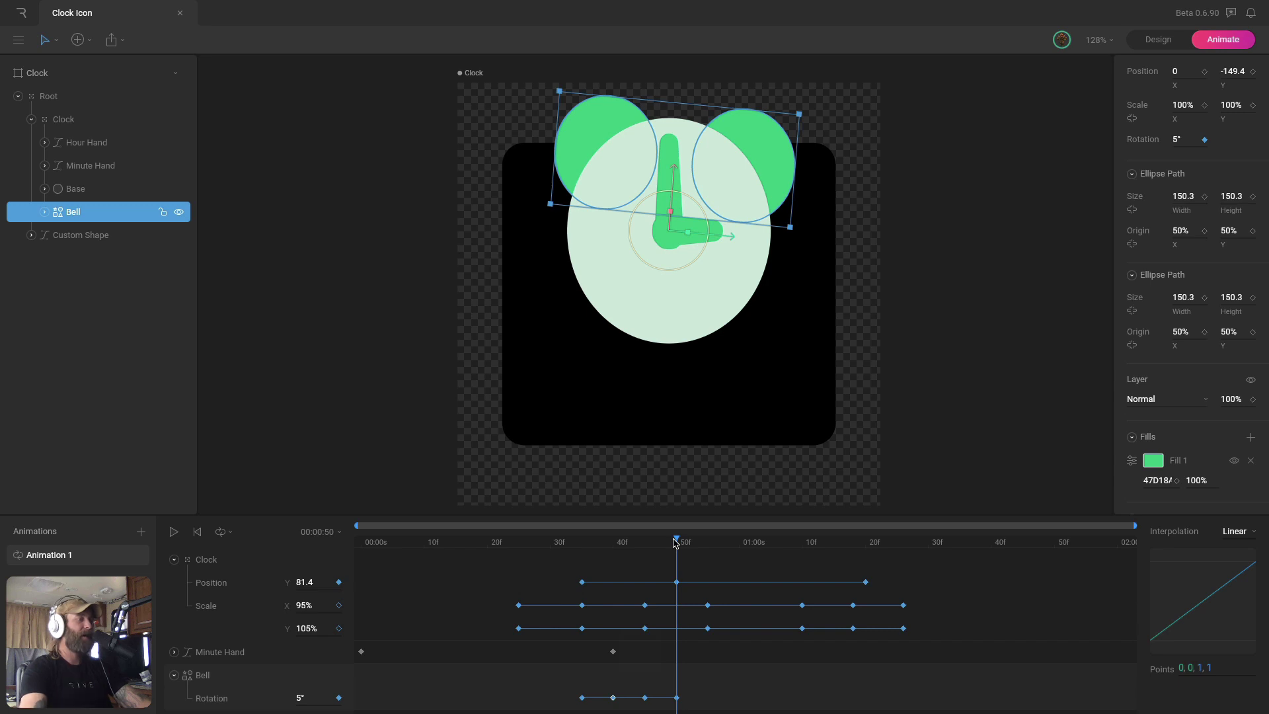
- Copy the Bell's rotation keys from frames 40 to 50 and paste them repeatedly from frame 50 through 1:20
left_click_drag(675, 543, 581, 545)
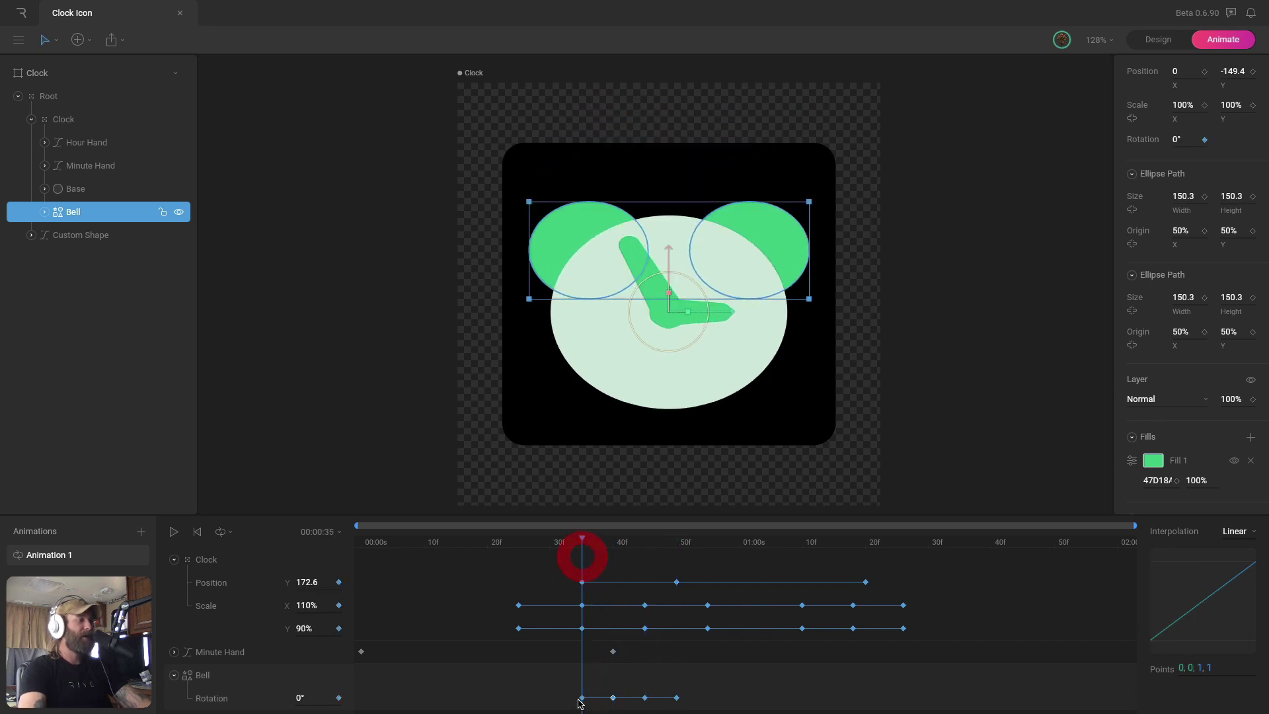
left_click_drag(604, 687, 689, 706)
left_click_drag(601, 689, 701, 705)
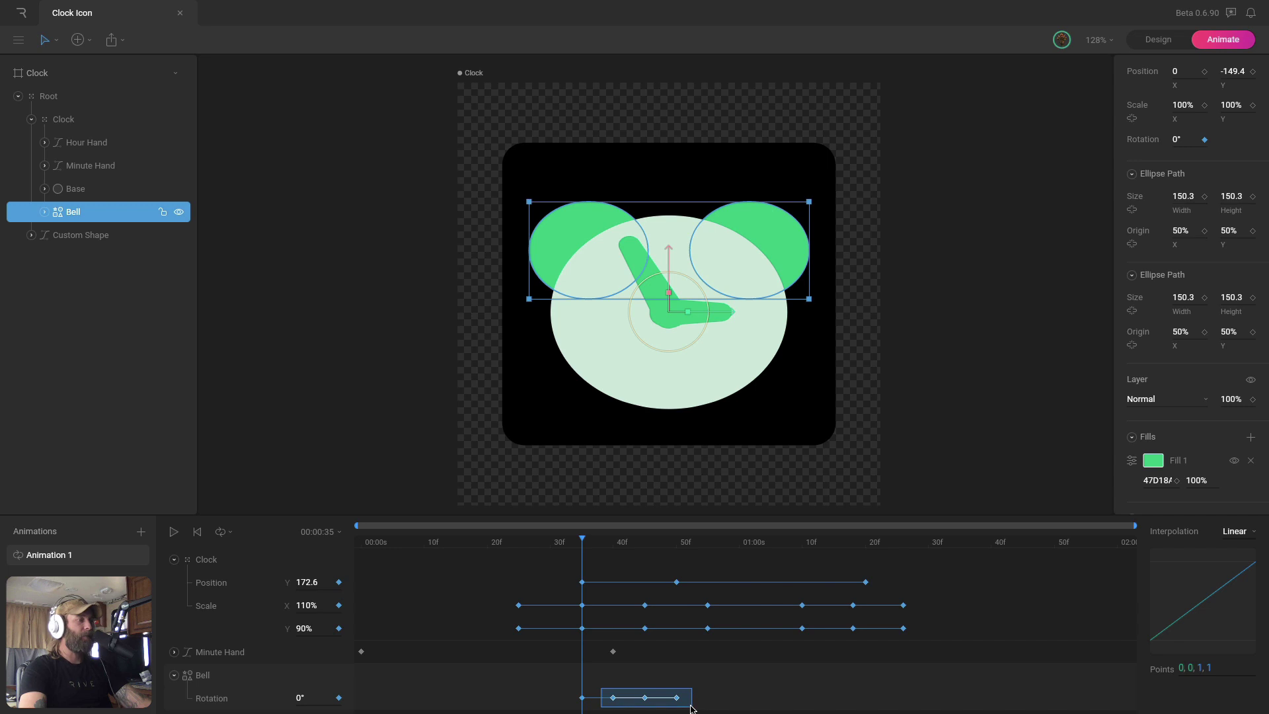
left_click(680, 625)
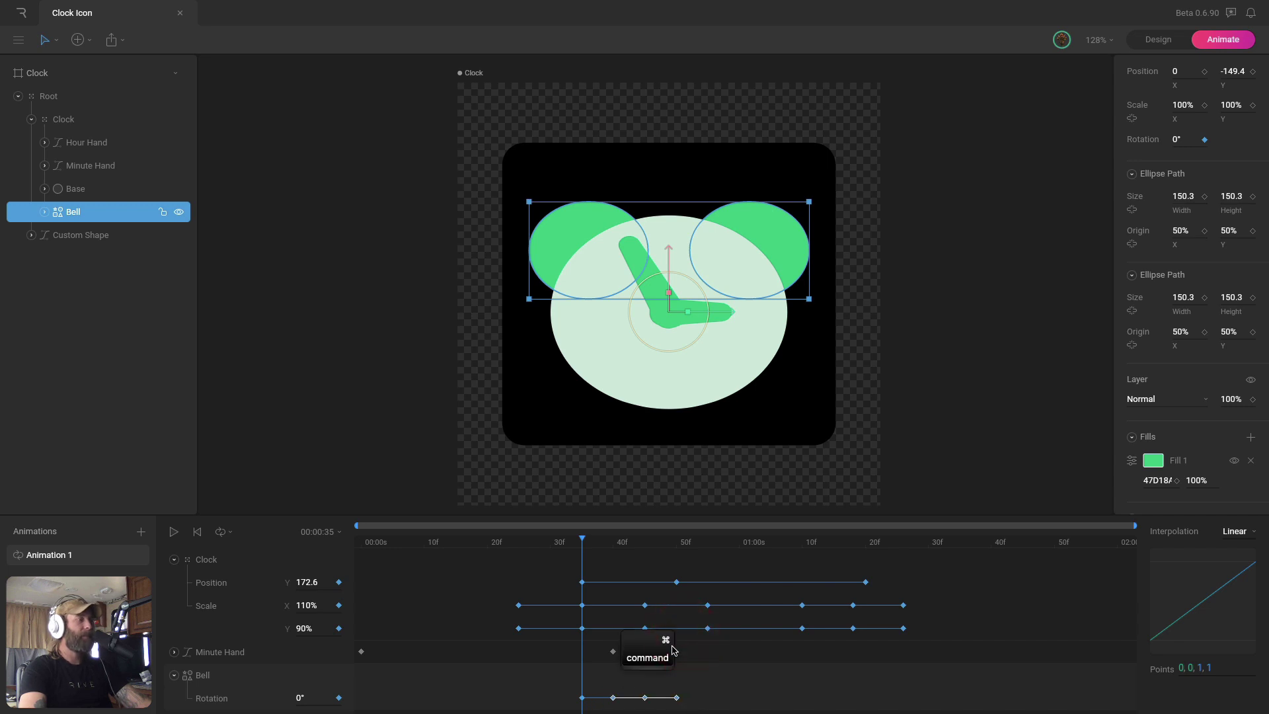
left_click(677, 543)
key("ctrl+c")
key("ctrl+v")
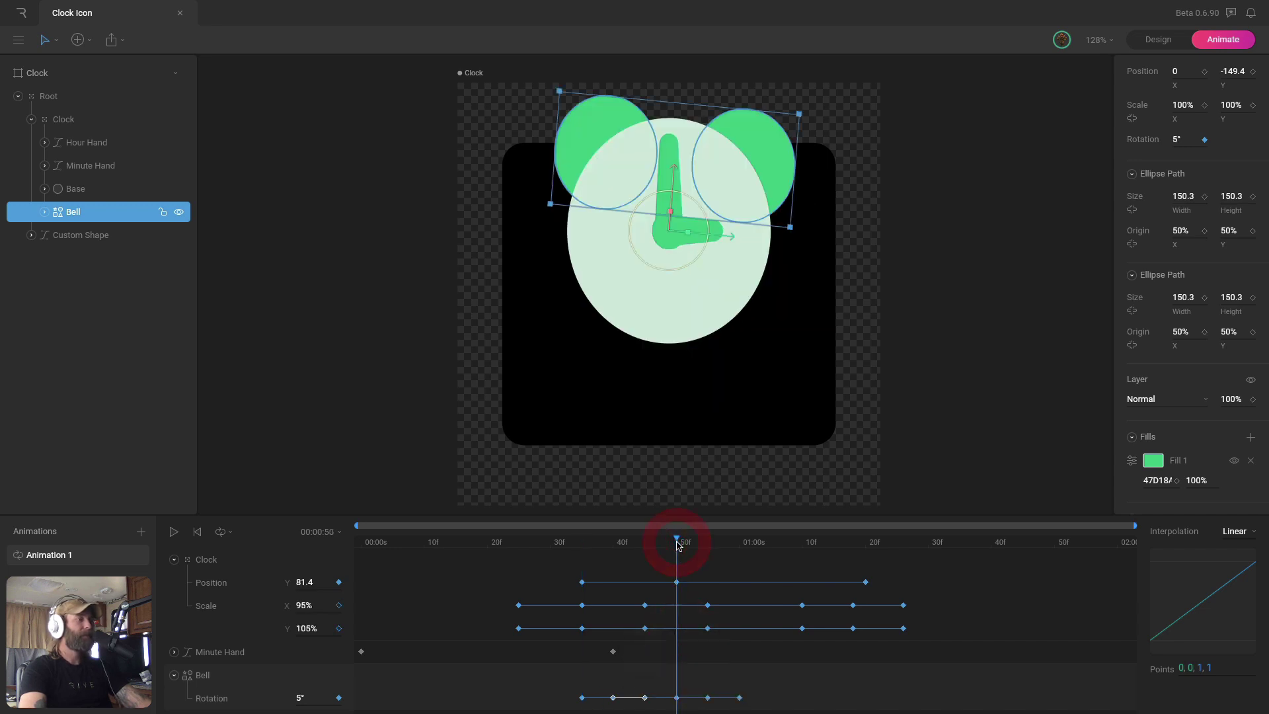
left_click_drag(677, 543, 868, 555)
key("super+v")
key("super+v")
- Set the Bell's last rotation key at 1:20 to 0° and move the playhead to 1:15
left_click(867, 554)
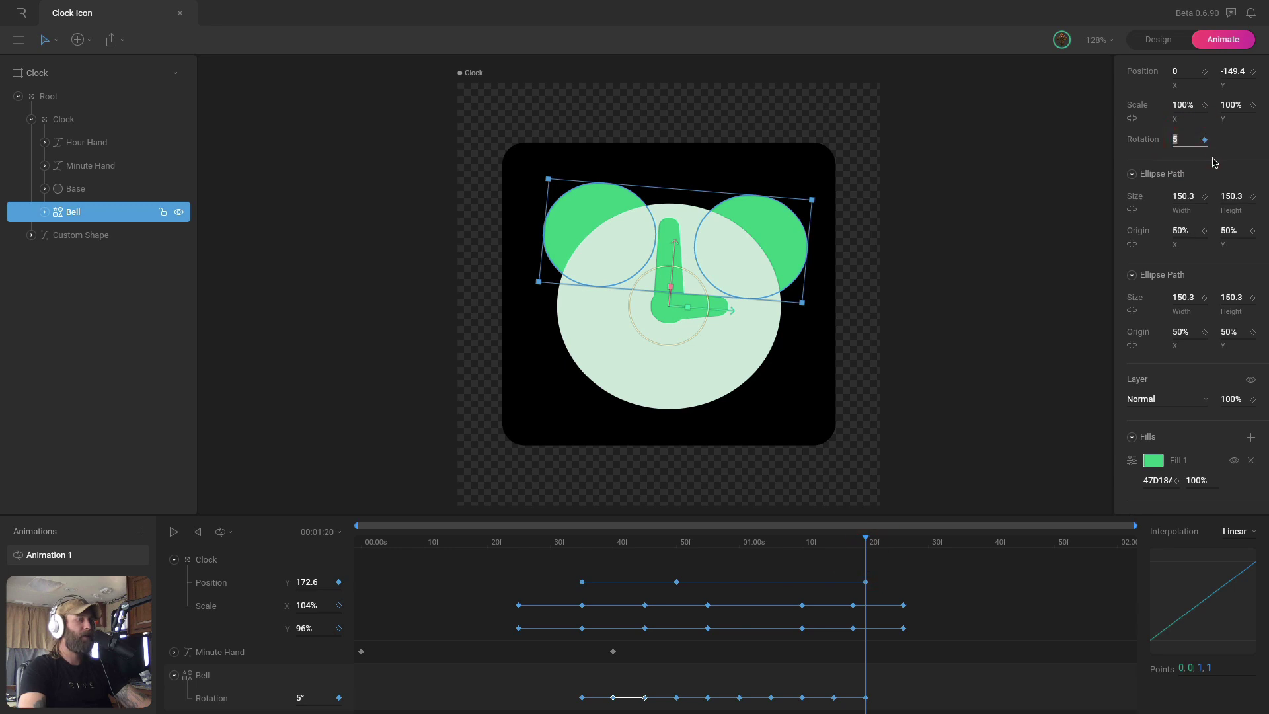
type("0")
key("Return")
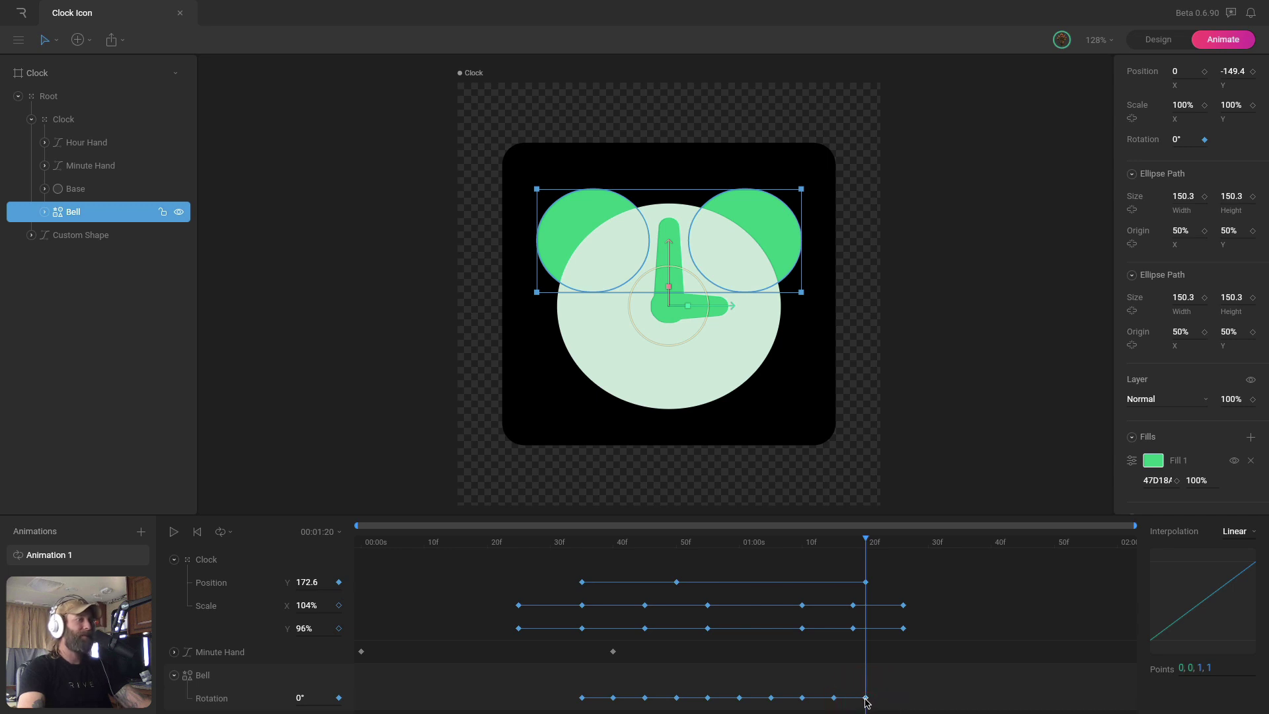
left_click(833, 548)
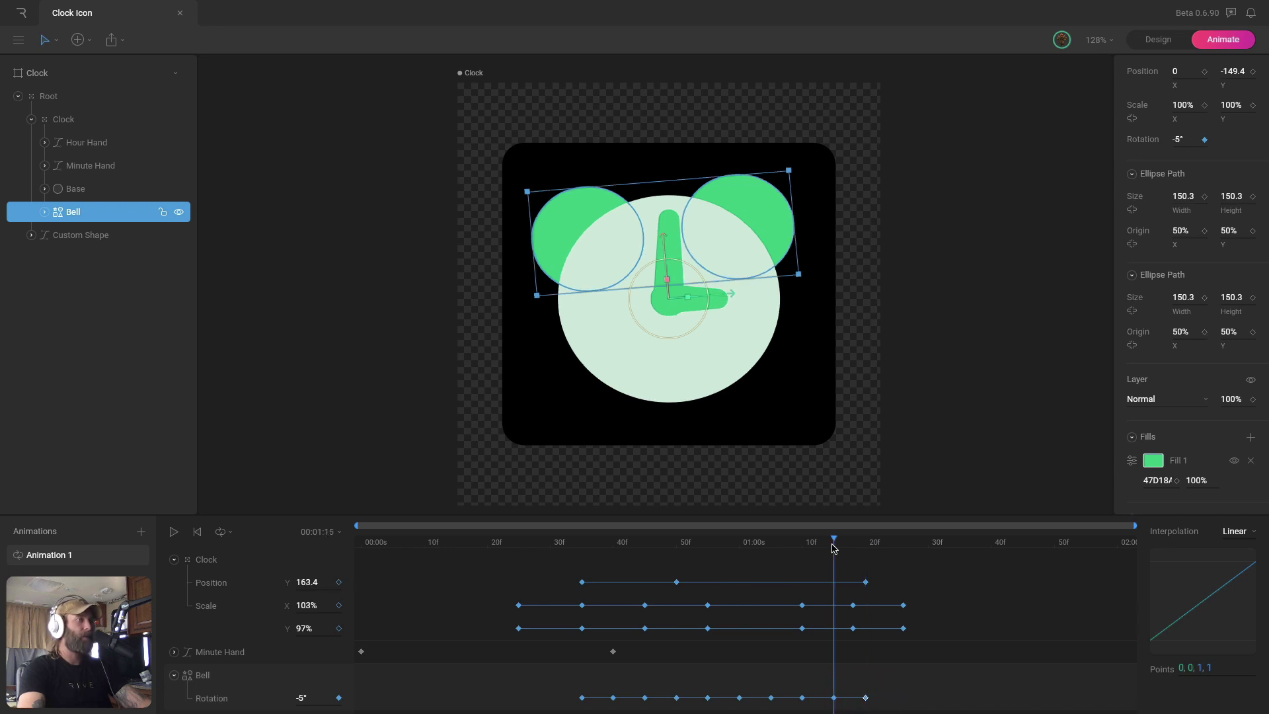
- Change all of the Bell's rotation keys to Cubic interpolation and preview the animation from the start
left_click_drag(833, 549, 865, 547)
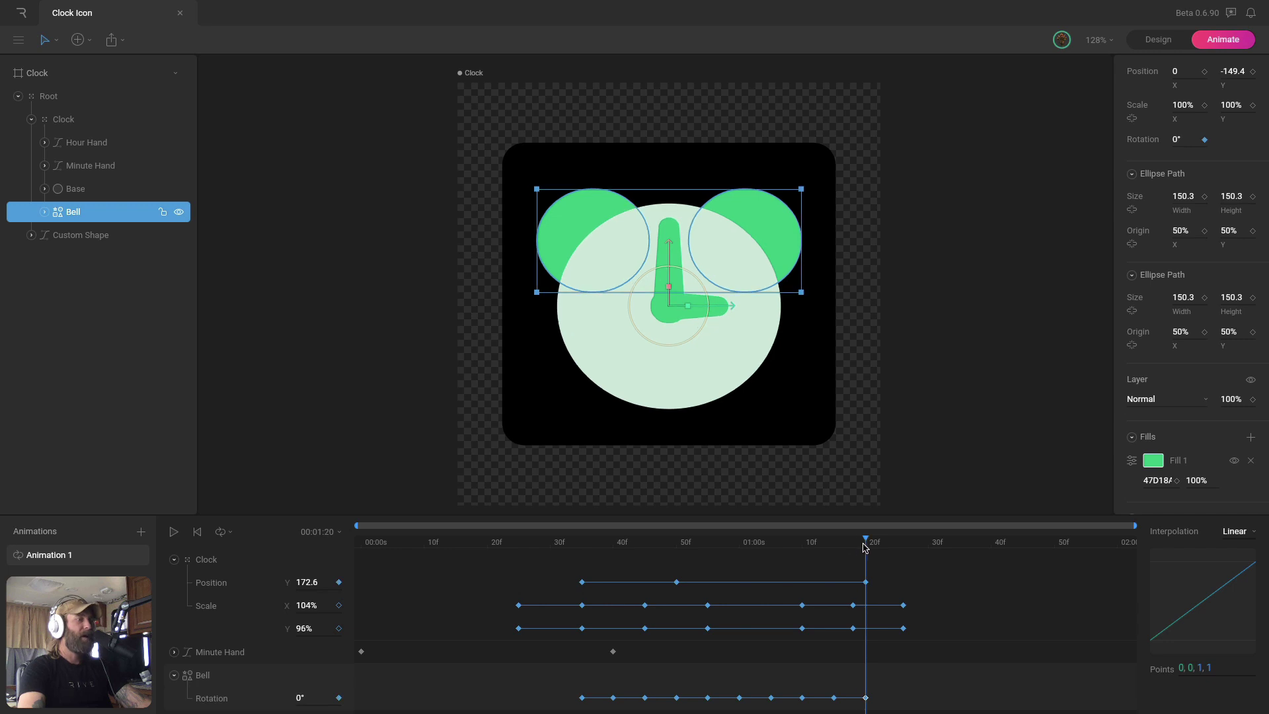
left_click(865, 547)
left_click_drag(882, 695, 558, 688)
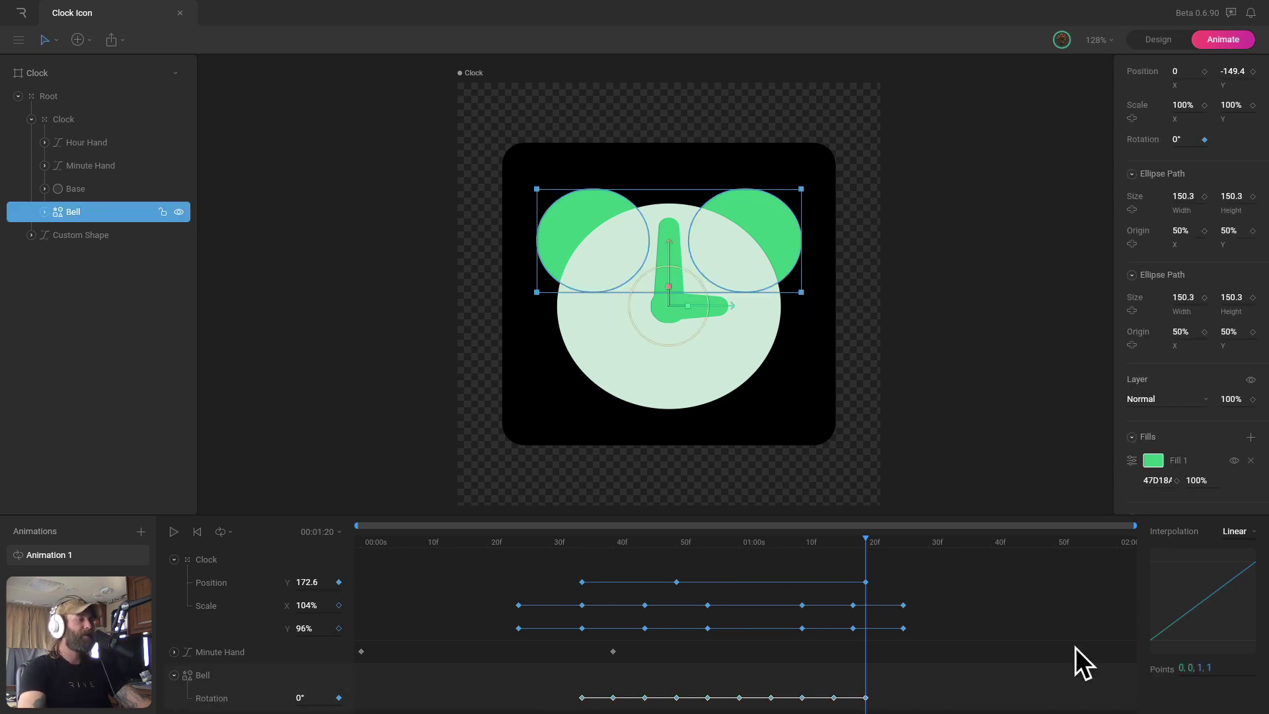
left_click(1235, 532)
left_click(1235, 570)
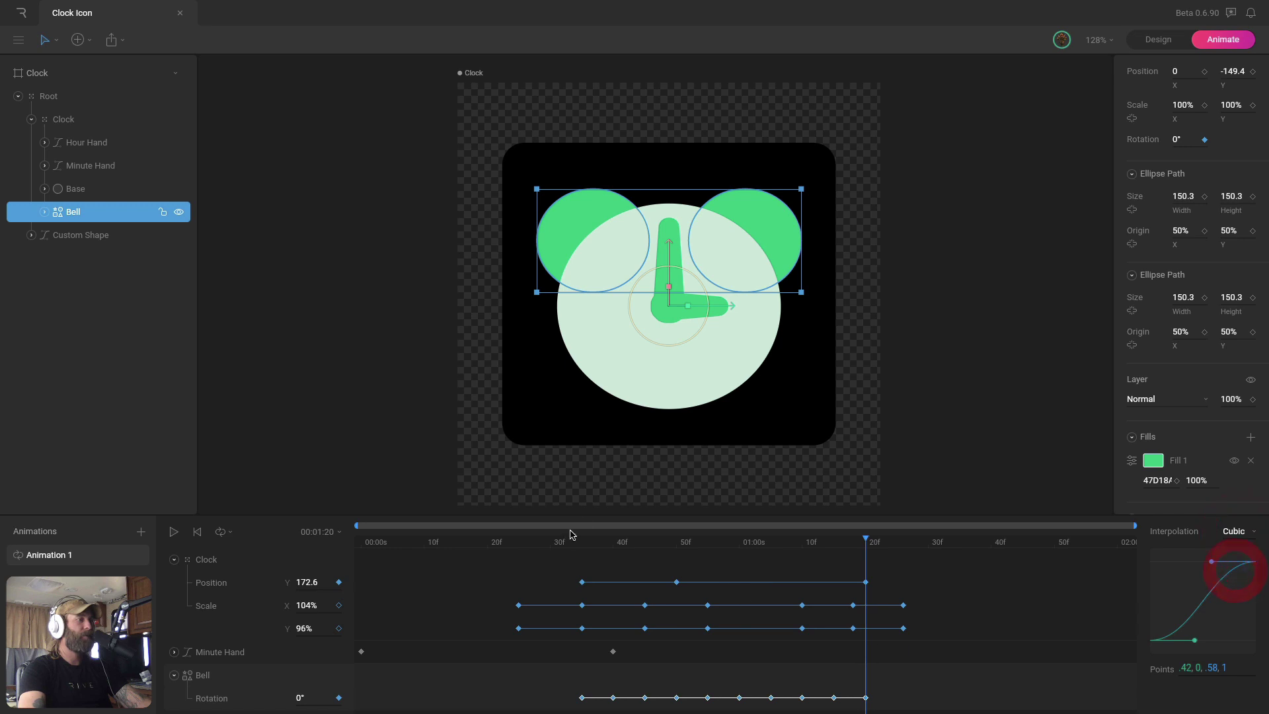
left_click(246, 551)
left_click(995, 342)
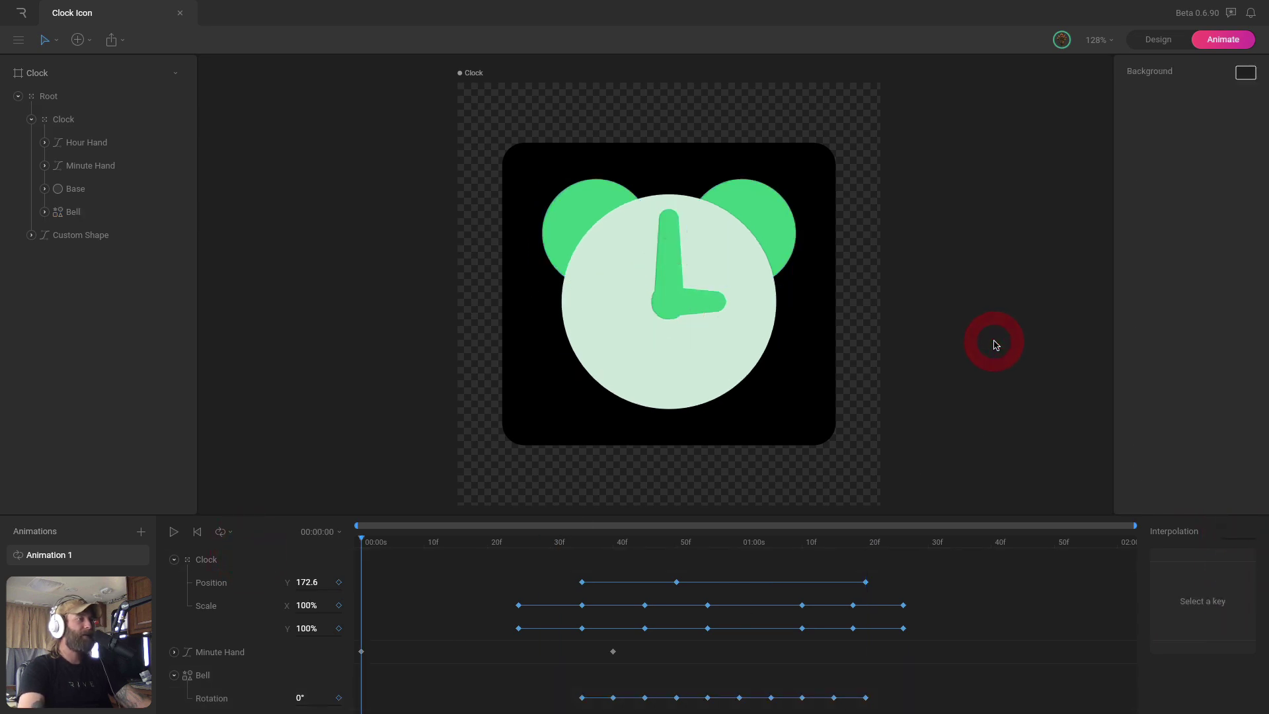
key("space")
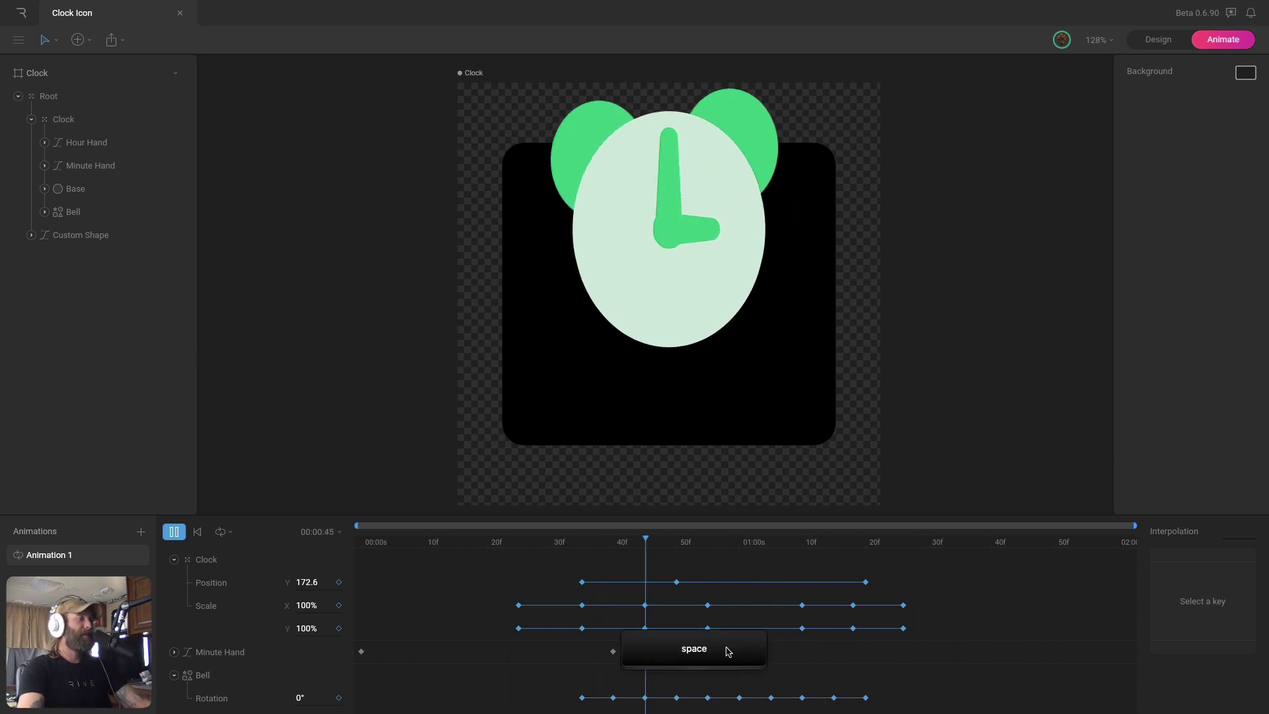
key("space")
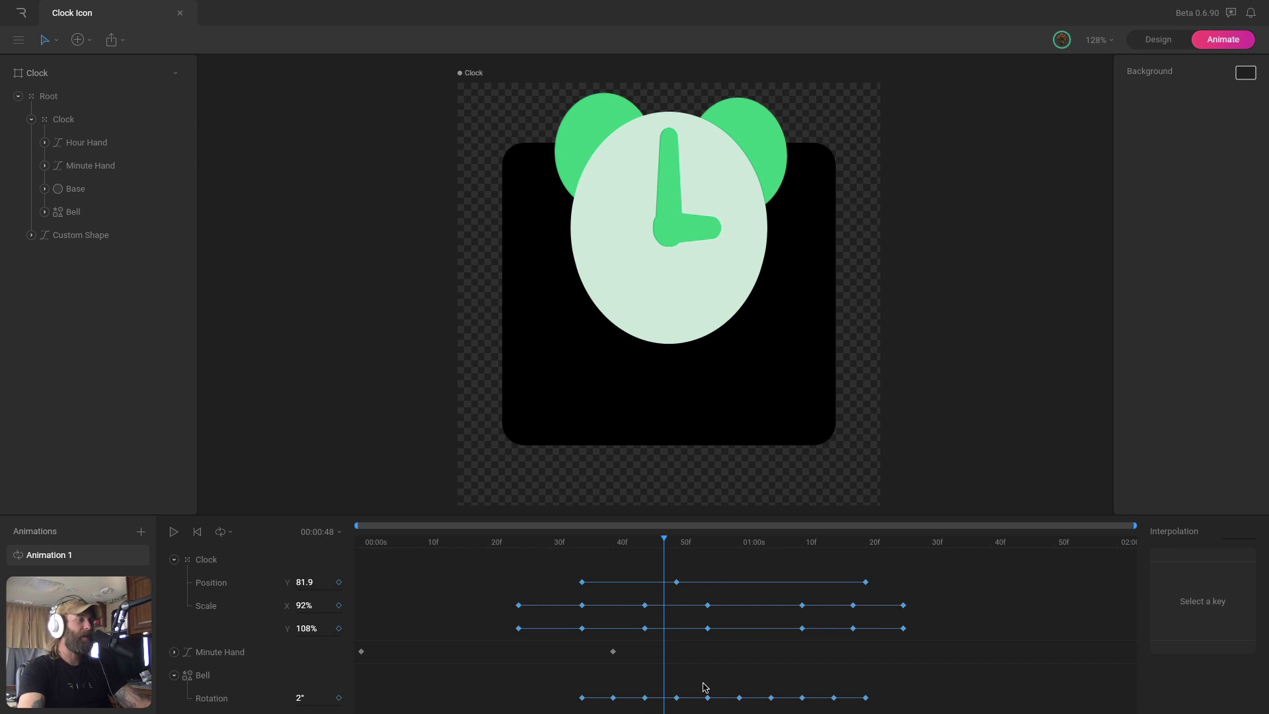
- Delete the Bell's rotation keys from frame 55 onward and shift the remaining shake keys earlier so the 5° key lands on frame 37
left_click_drag(730, 699, 886, 705)
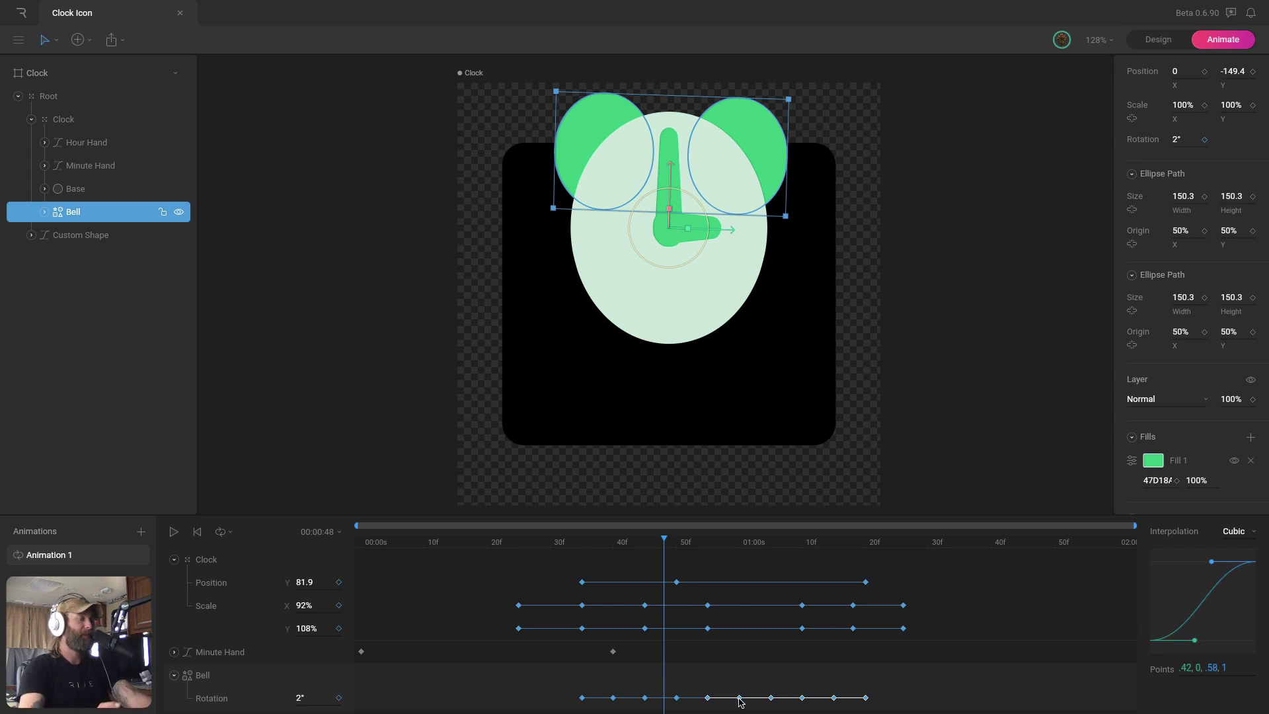
key("Delete")
left_click(581, 546)
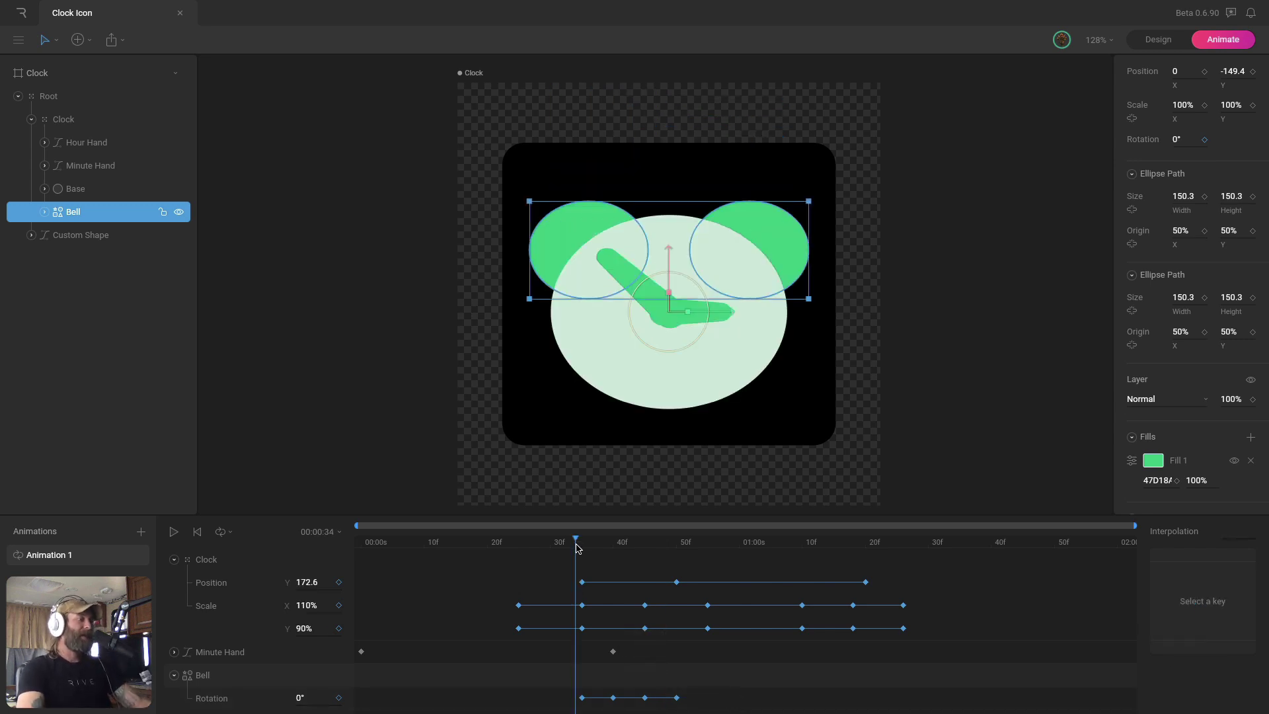
left_click_drag(581, 545, 607, 546)
left_click_drag(612, 691, 665, 705)
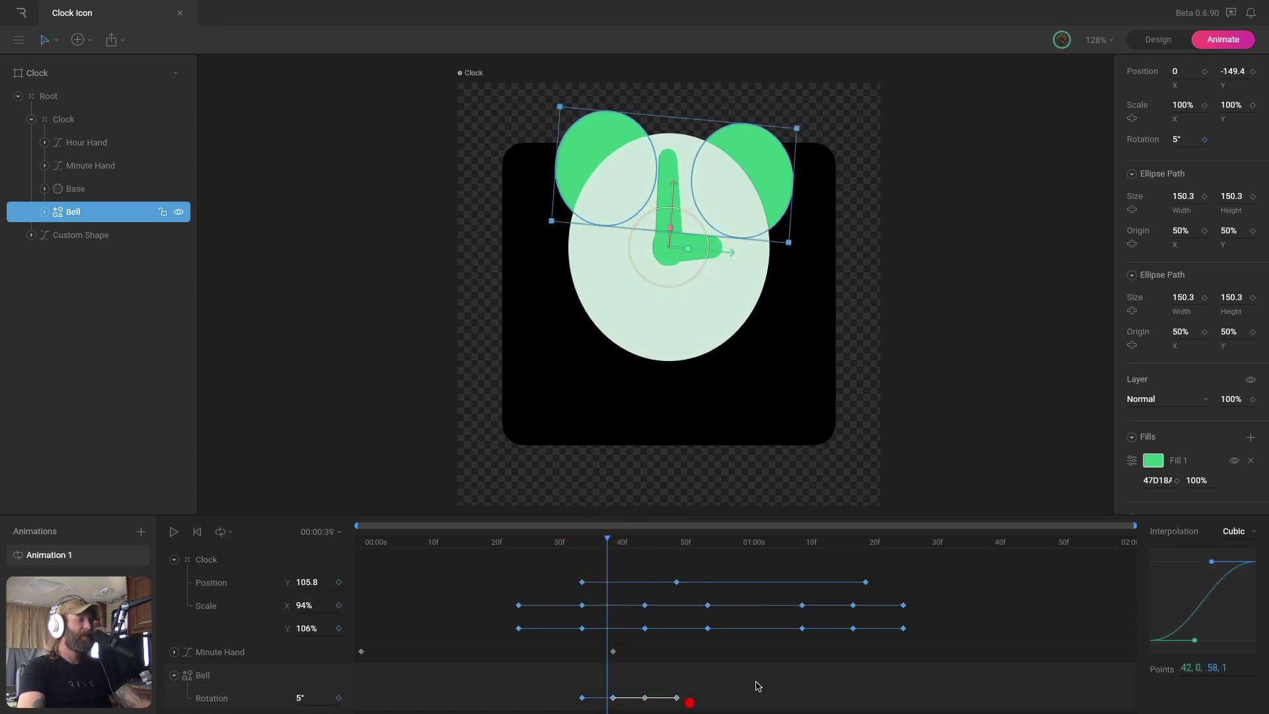
left_click_drag(1134, 525, 762, 525)
left_click(595, 543)
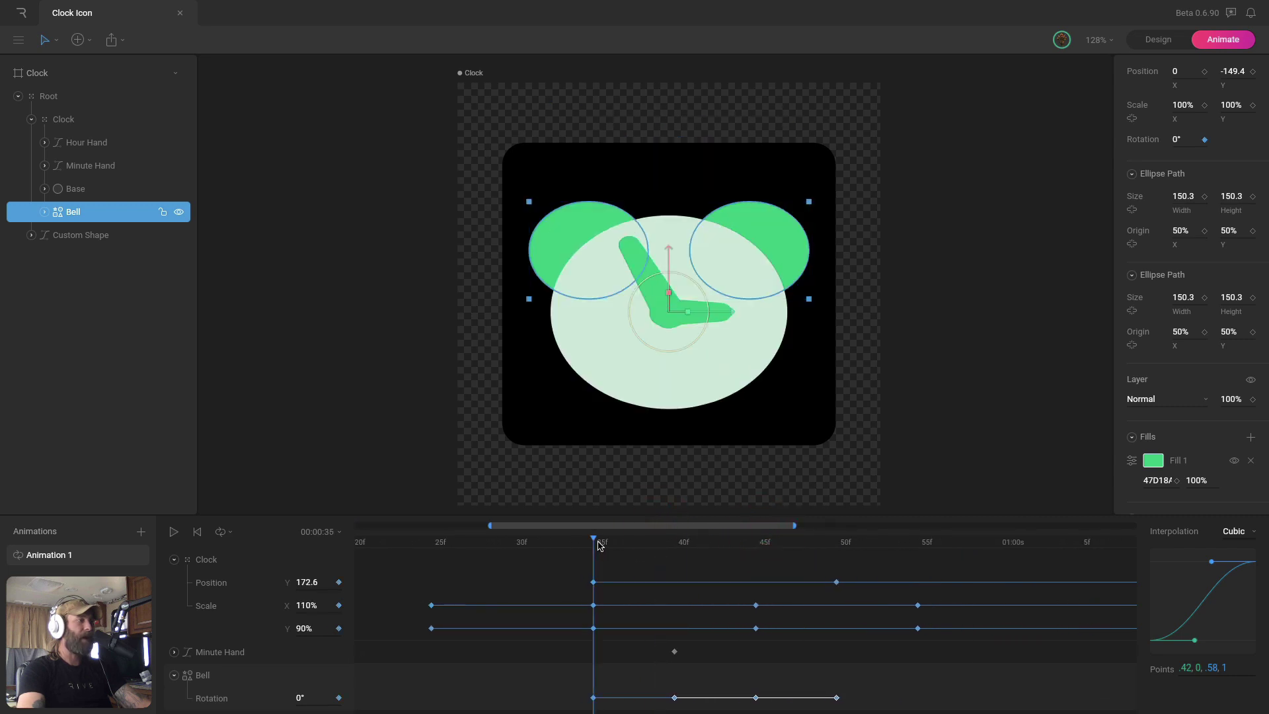
left_click_drag(595, 543, 624, 543)
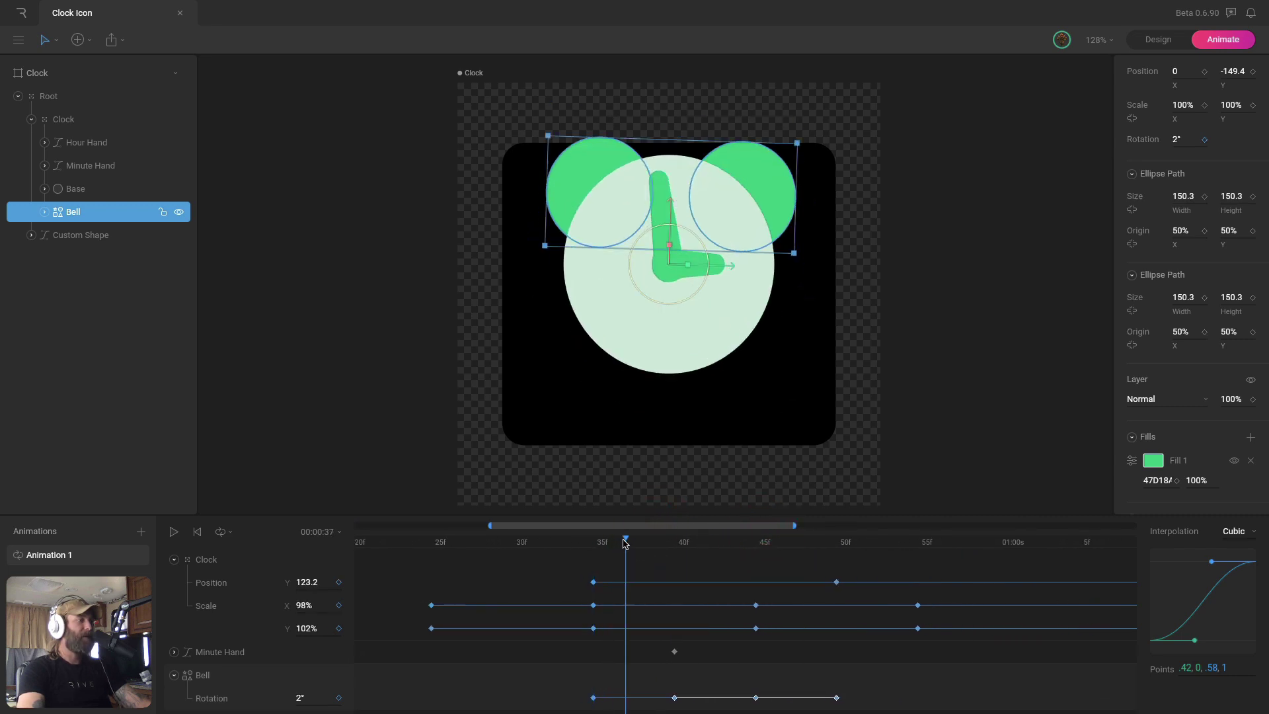
left_click_drag(666, 700, 618, 699)
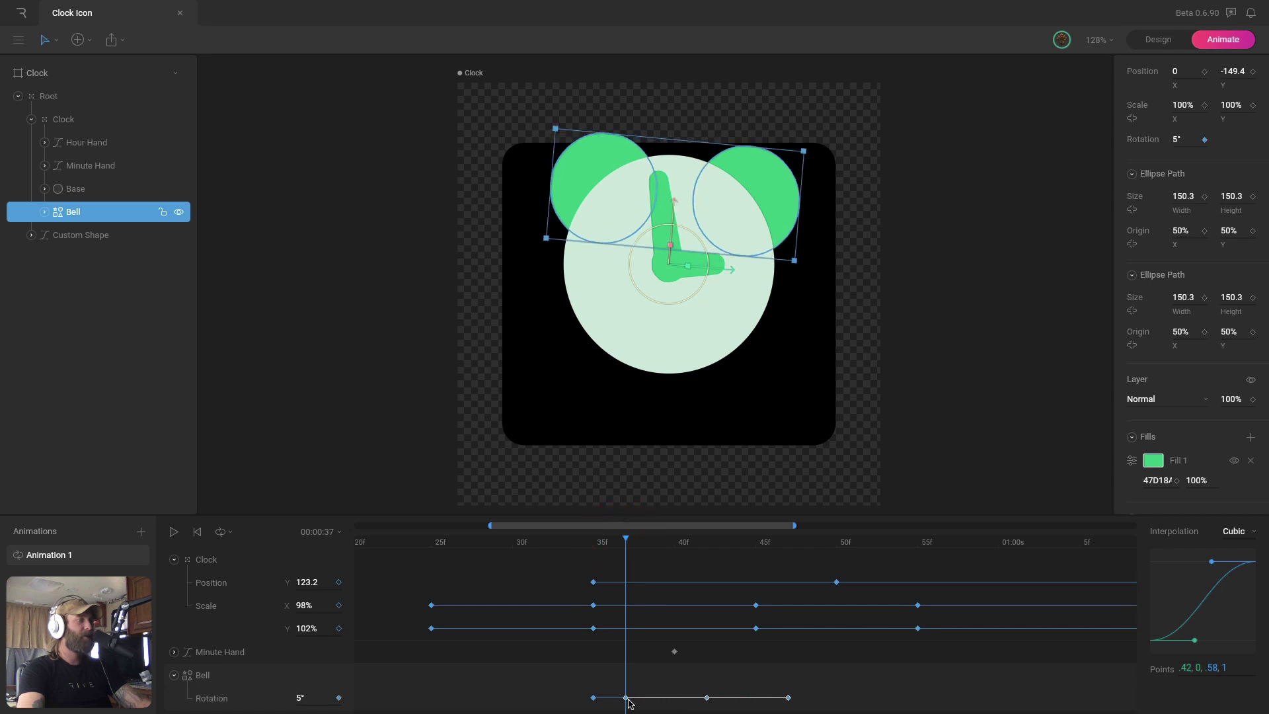
- Move the Bell's -5° rotation key to frame 39 and the following 5° key to frame 41
left_click_drag(628, 543, 658, 542)
left_click(749, 694)
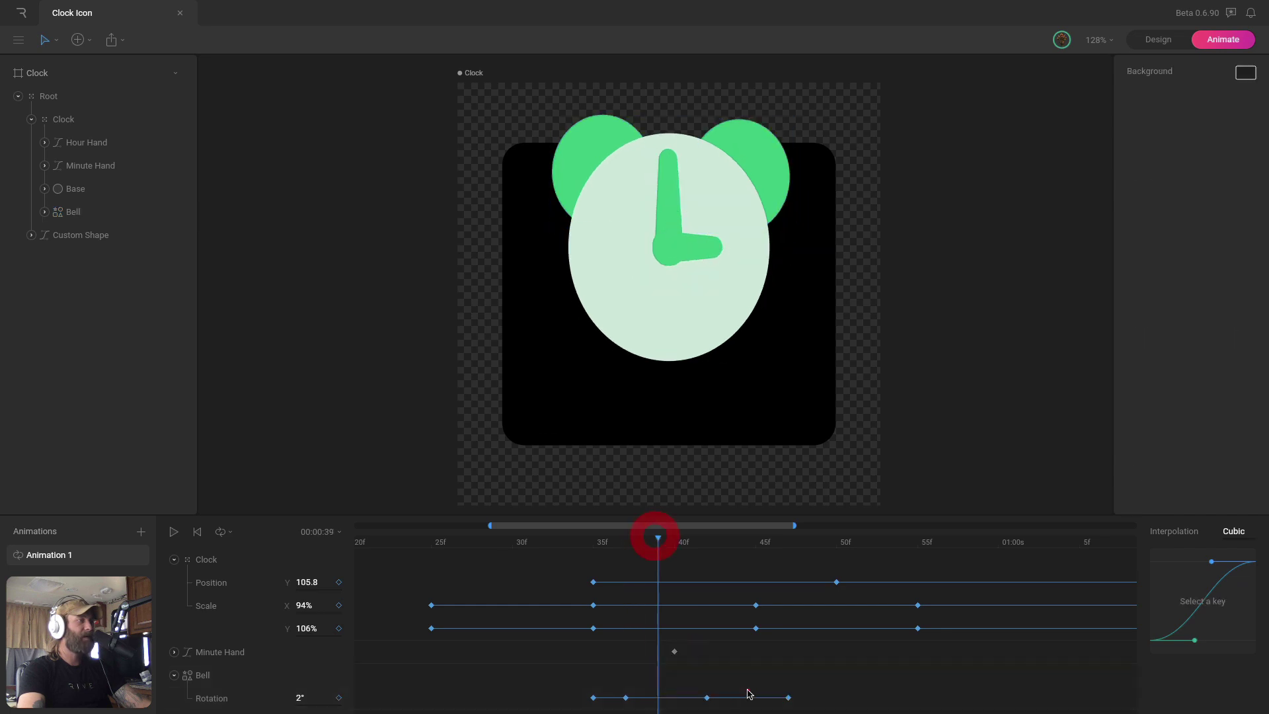
left_click_drag(706, 697, 659, 697)
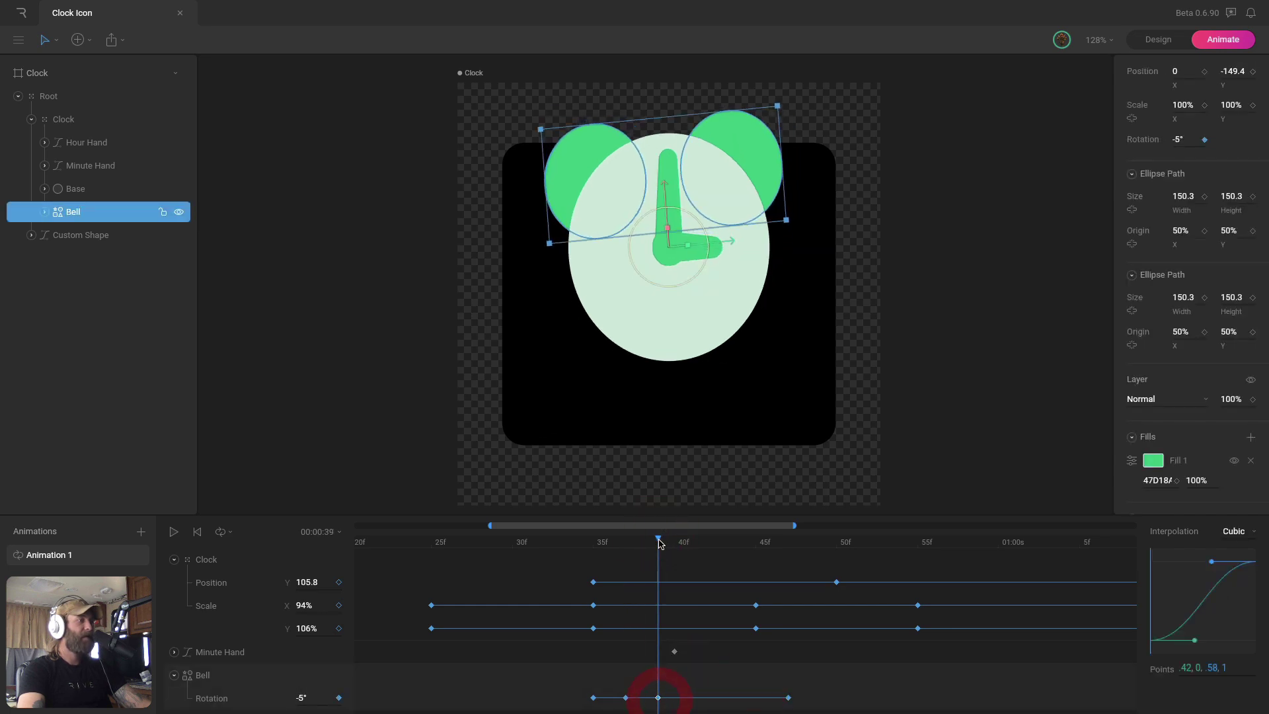
left_click_drag(659, 544, 691, 539)
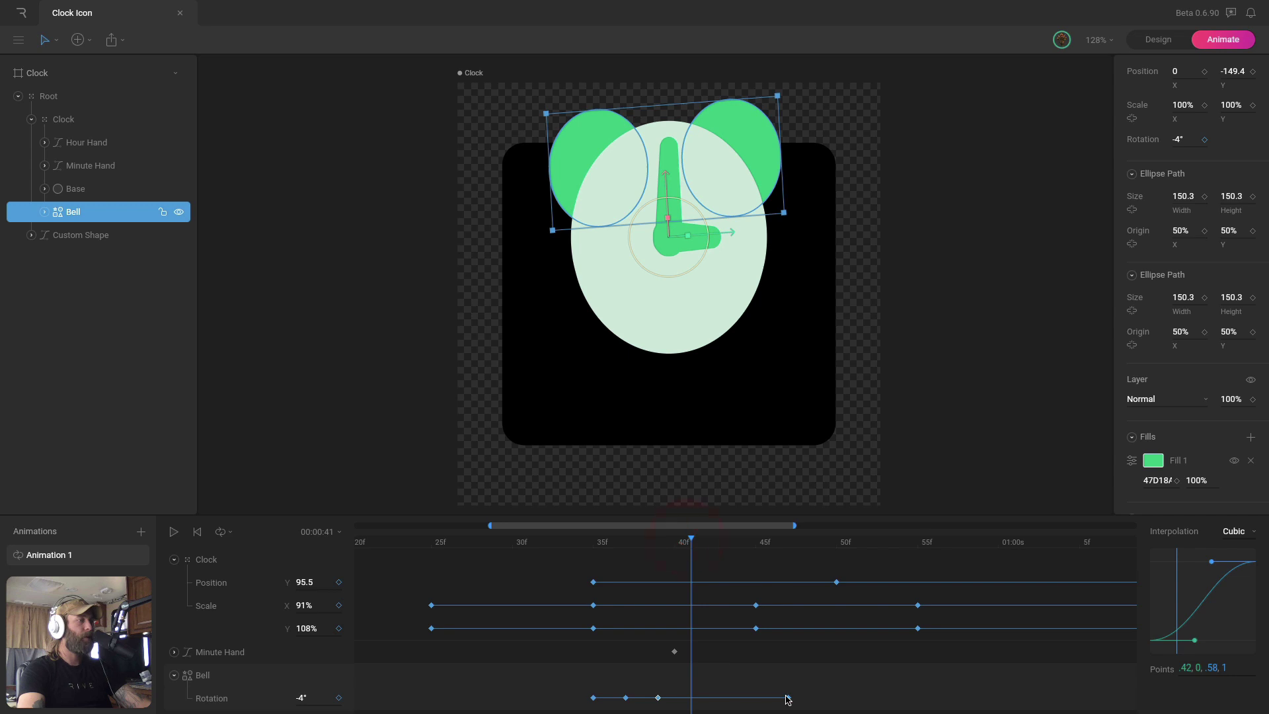
left_click_drag(789, 697, 747, 706)
- Copy the Bell's shake rotation keys and paste them repeatedly from frame 41 until they reach 1:13
key("super")
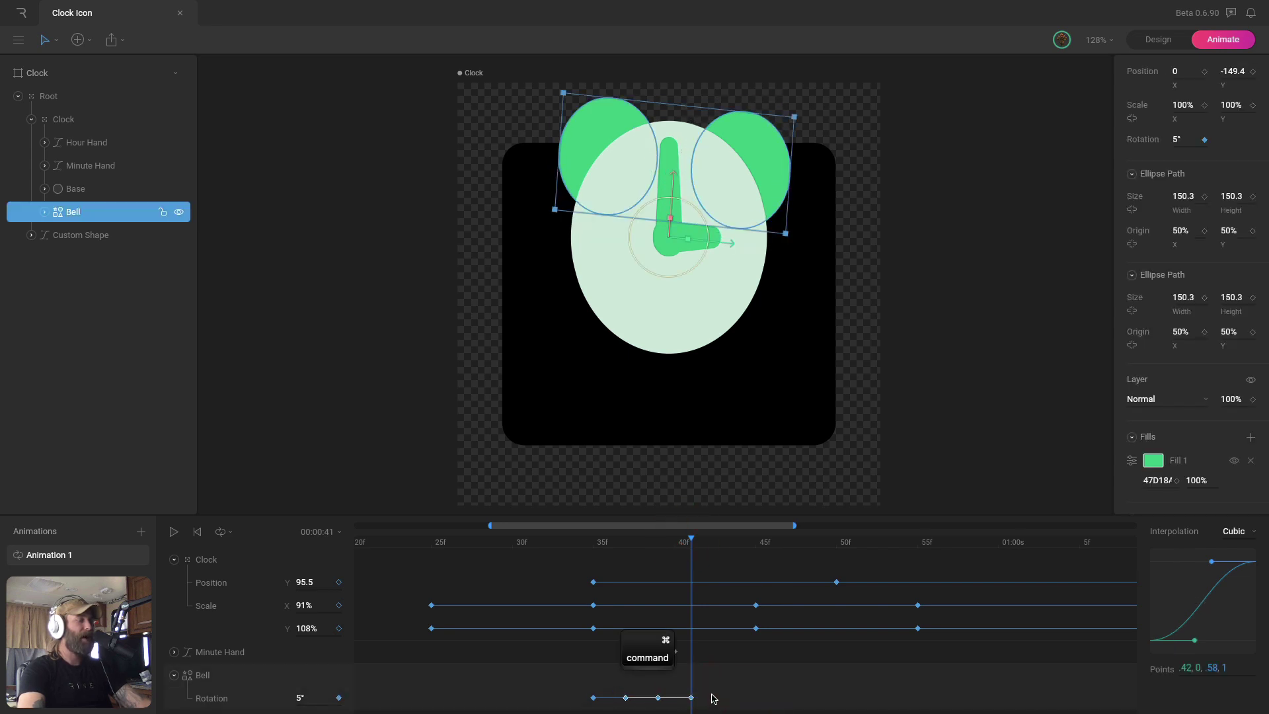
key("super+v")
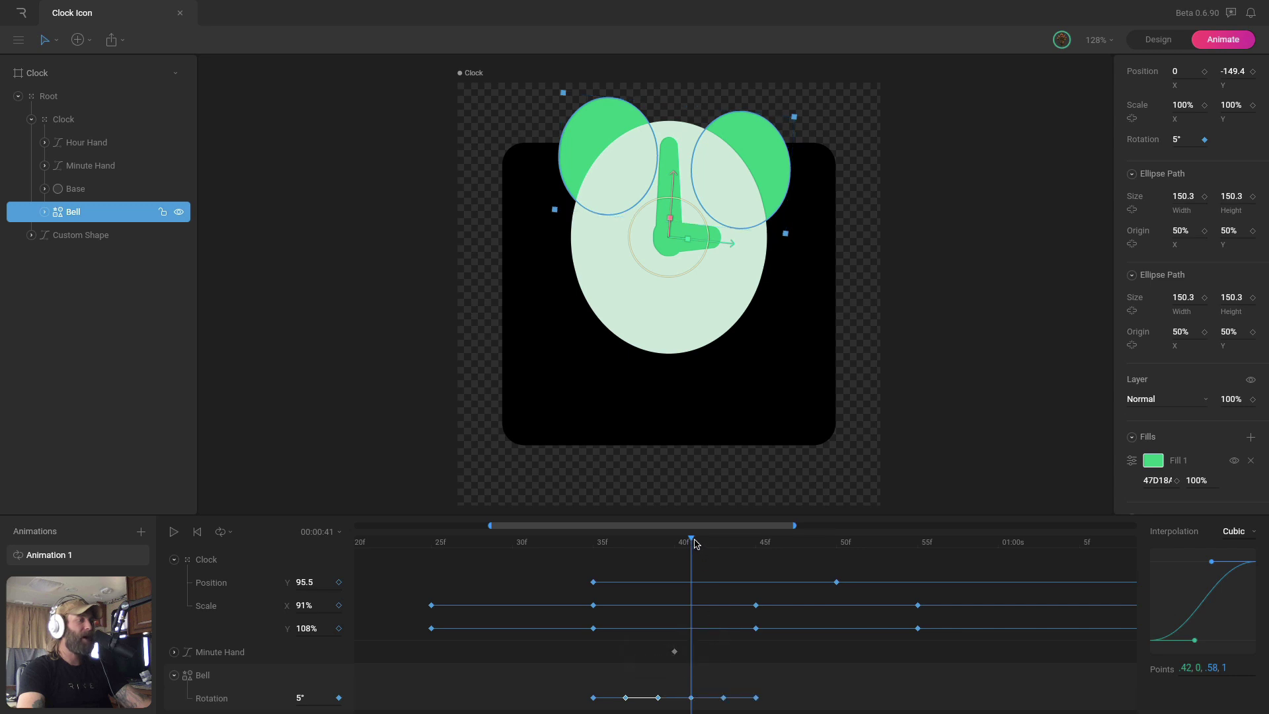
left_click(752, 546)
key("super+v")
left_click_drag(754, 546, 974, 528)
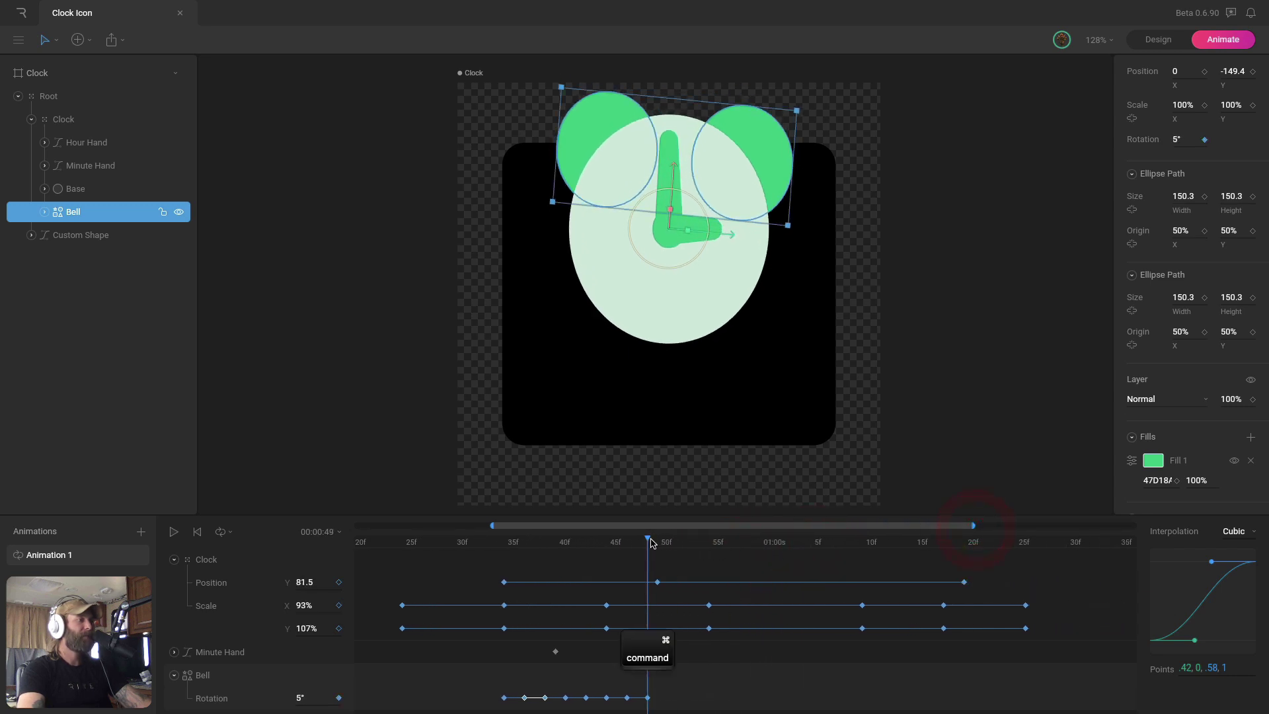
key("super+v")
left_click_drag(677, 540, 894, 561)
key("super+v")
left_click(694, 544)
key("super+v")
key("super+v")
key("super+v")
key("super+v")
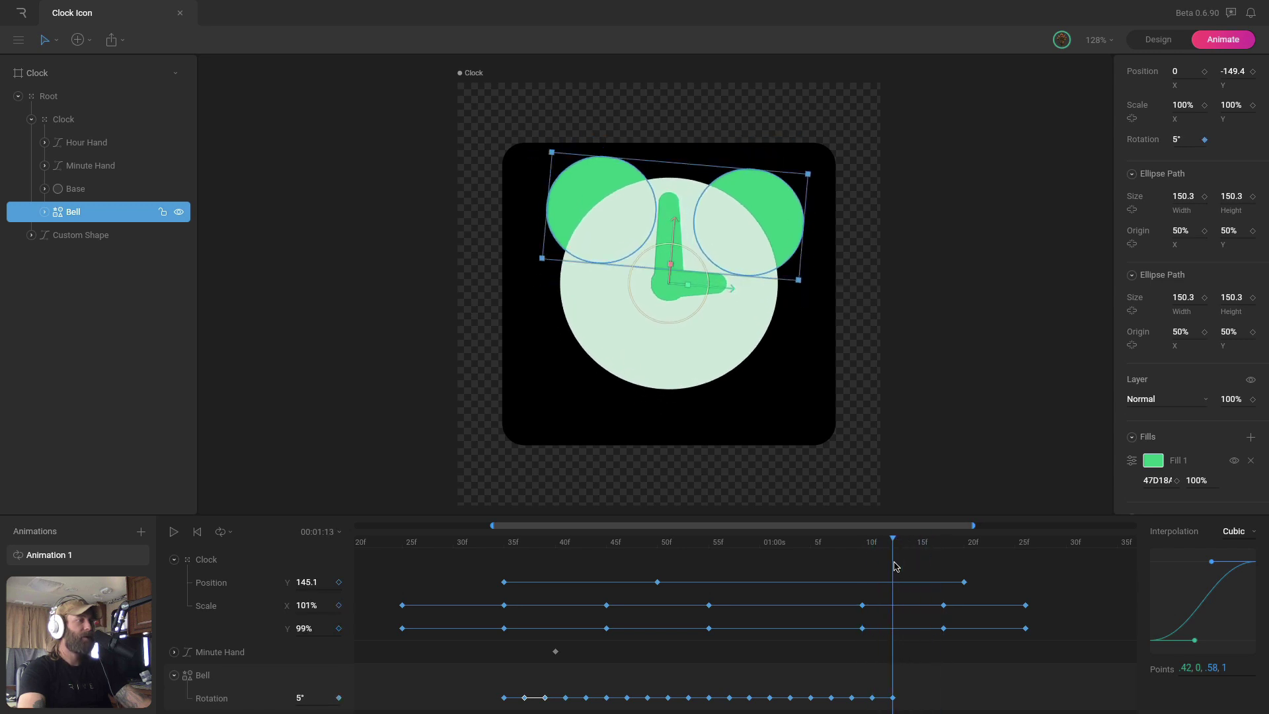
- Set the Bell's last rotation key at 1:13 to 0° and play the animation from the start
left_click(936, 558)
type("0")
key("Return")
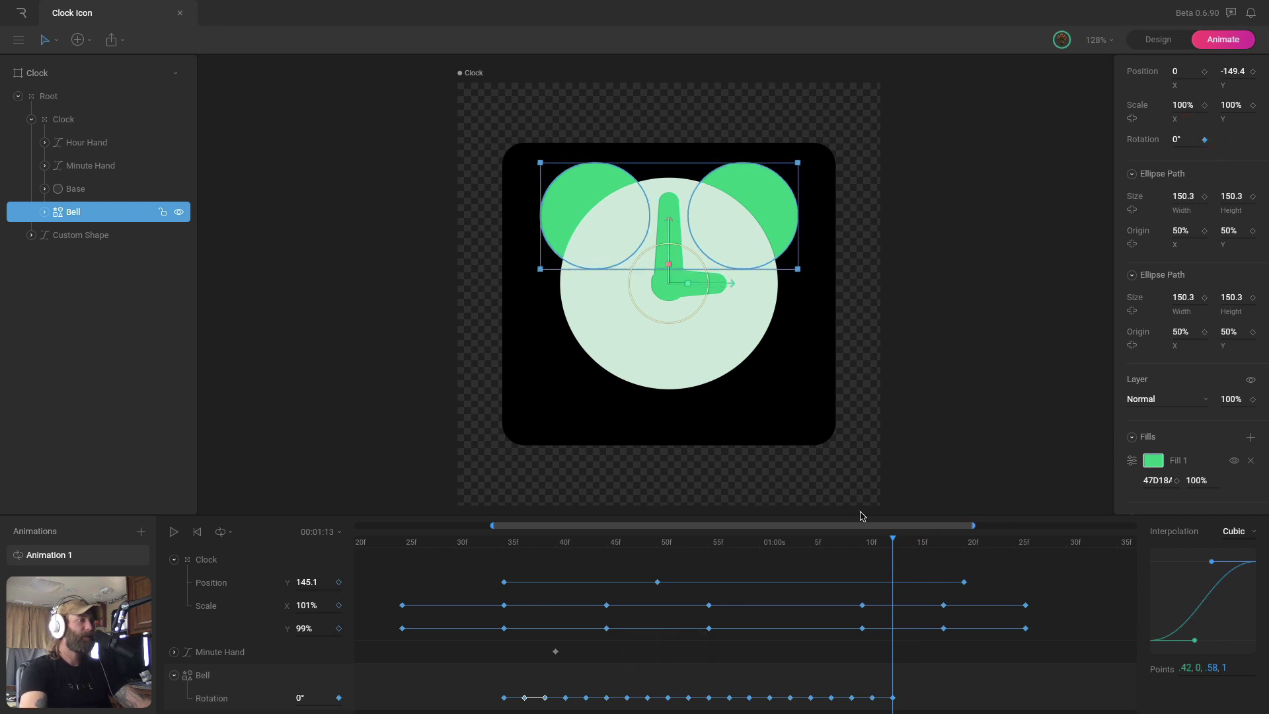
left_click_drag(872, 540, 258, 589)
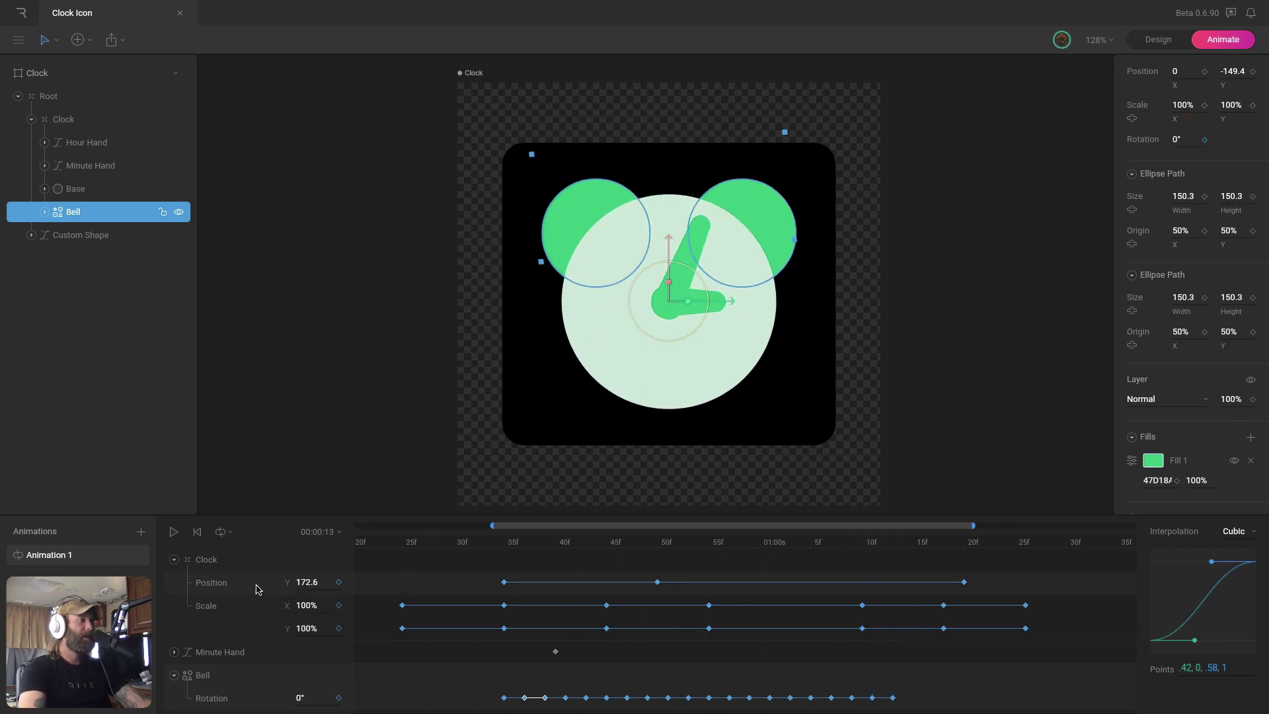
left_click_drag(490, 522, 357, 523)
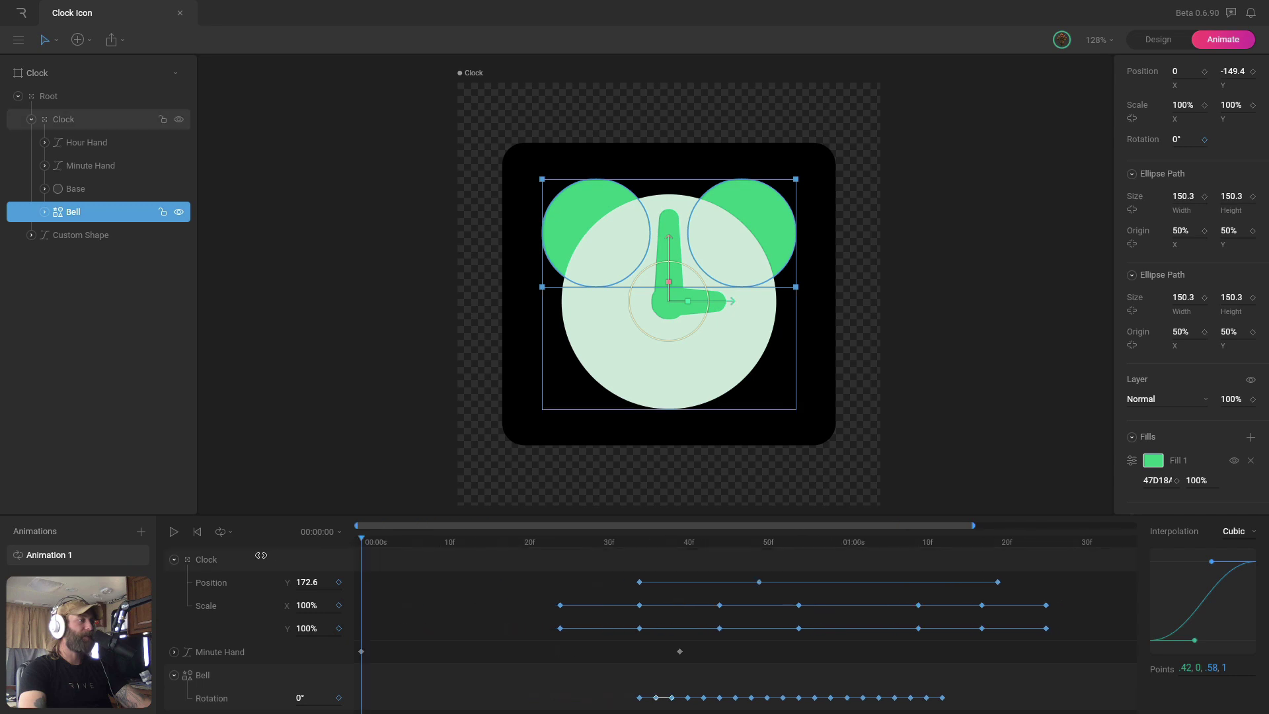
left_click(252, 558)
left_click(929, 261)
key("space")
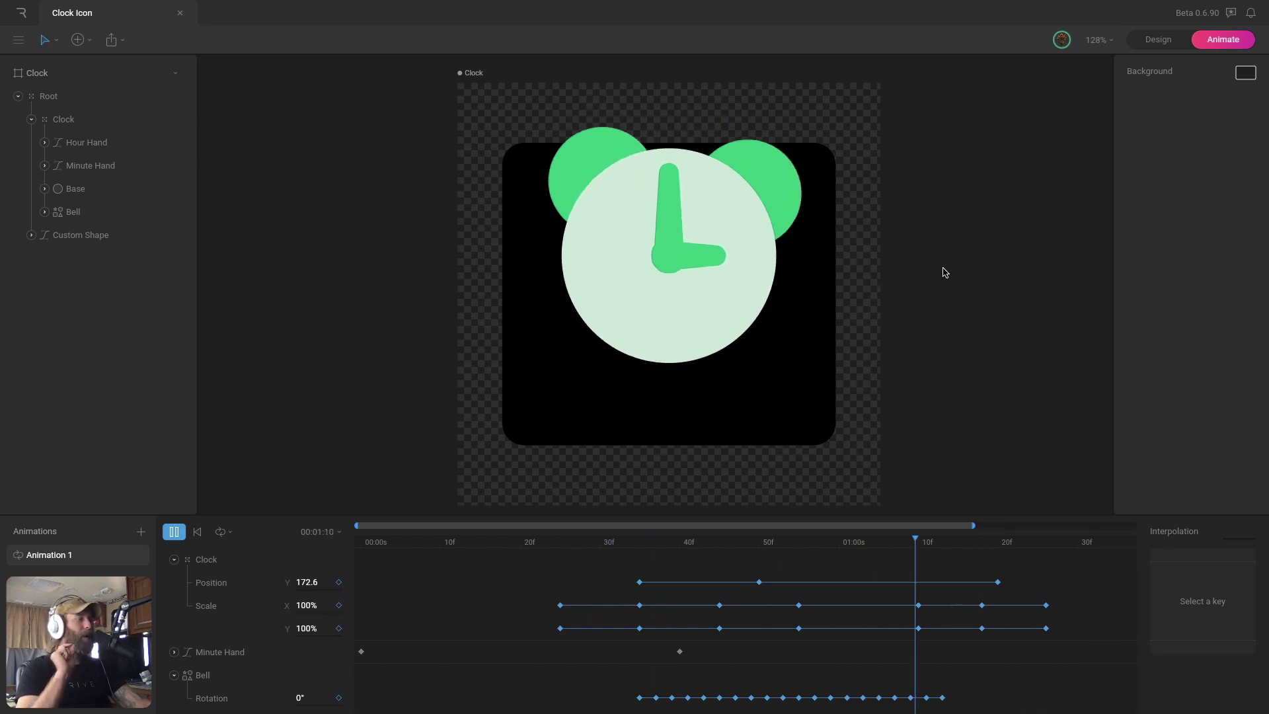
key("space")
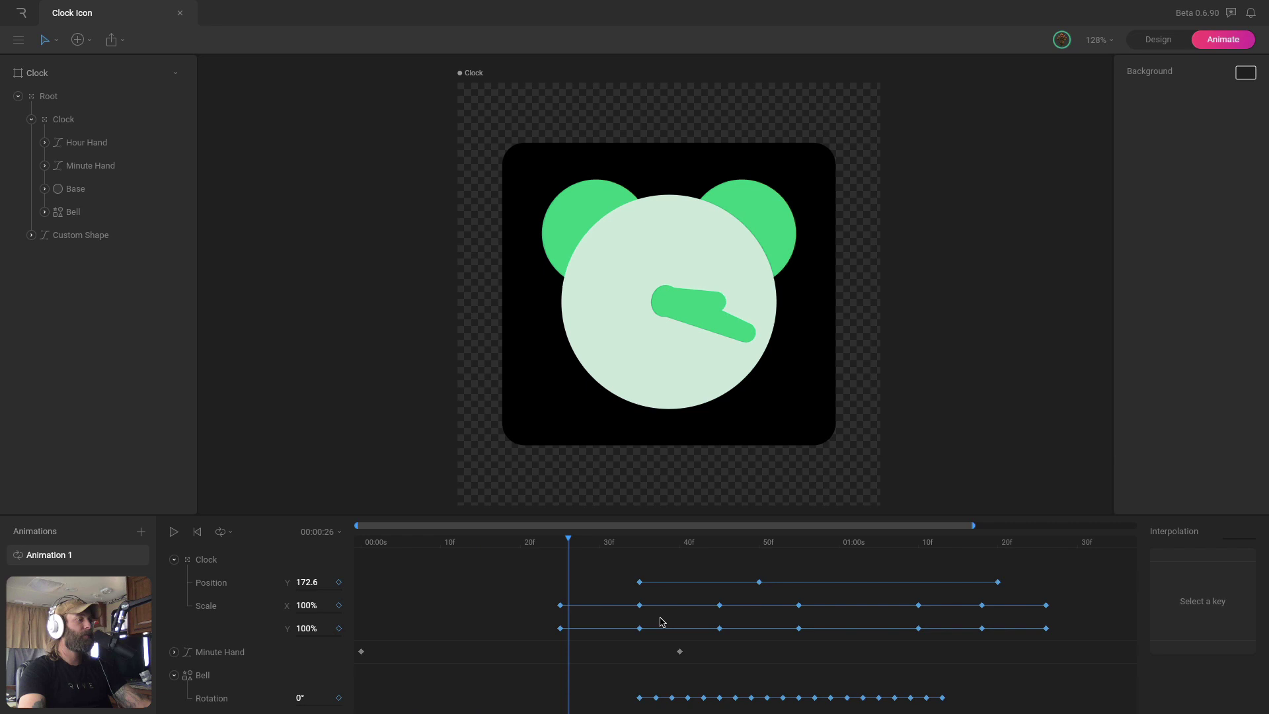
- Key the Clock group's rotation at 0° on frame 35
left_click(639, 542)
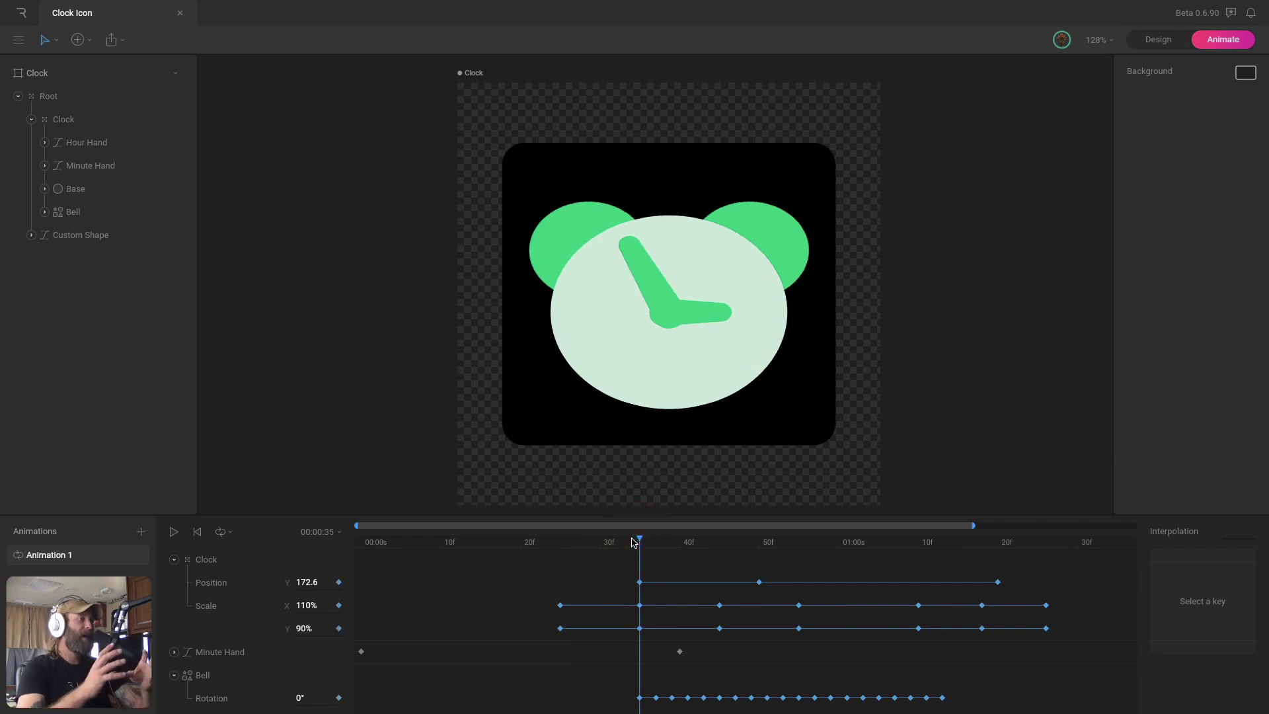
left_click(218, 559)
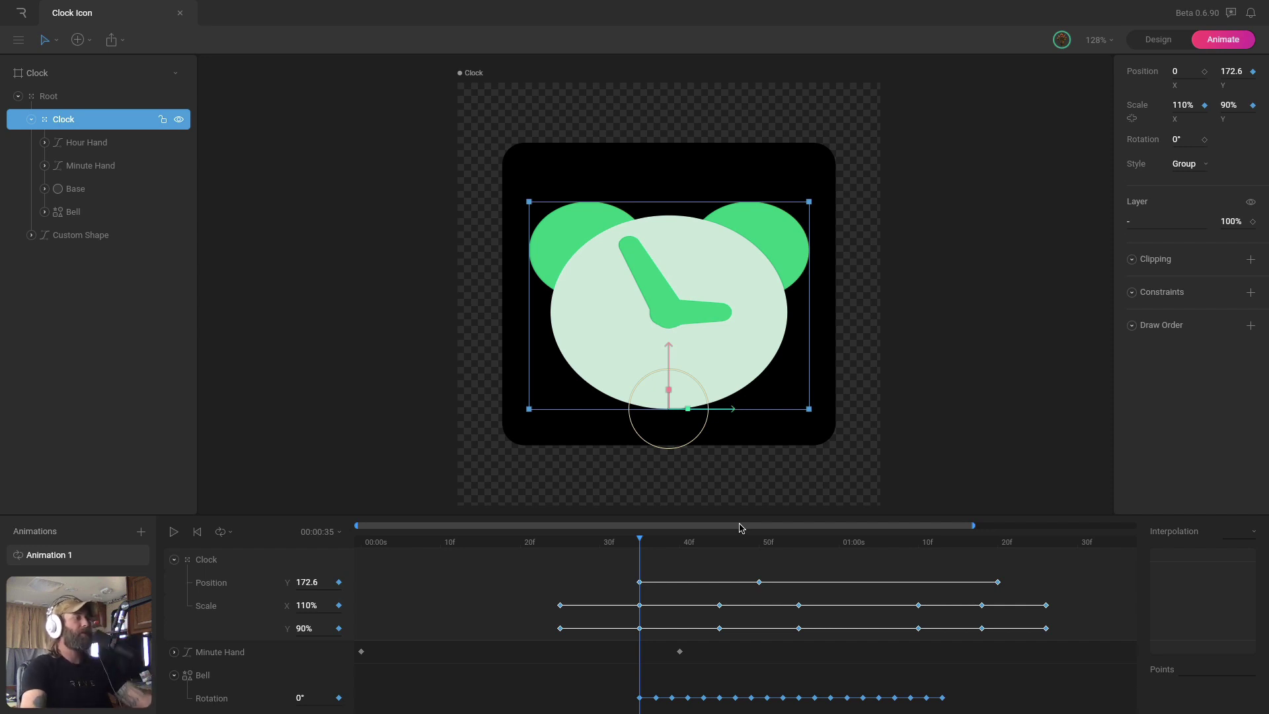
left_click_drag(629, 694, 955, 703)
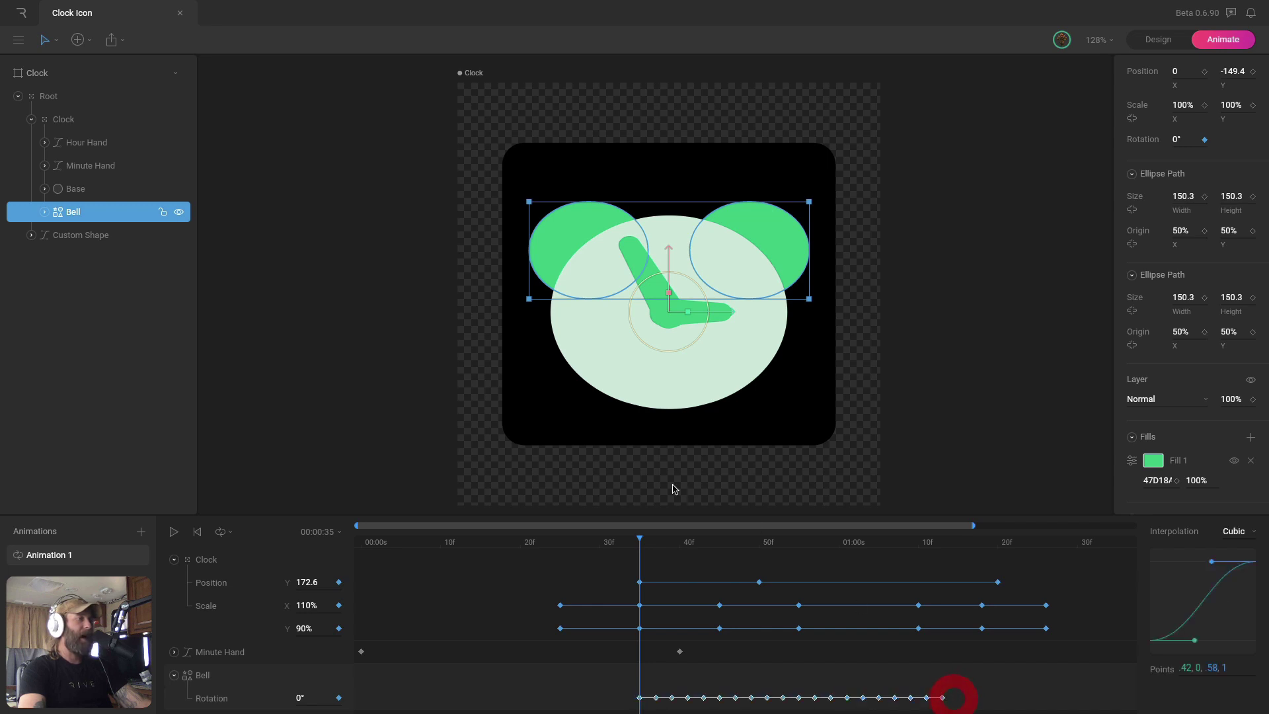
left_click(88, 119)
left_click(1204, 139)
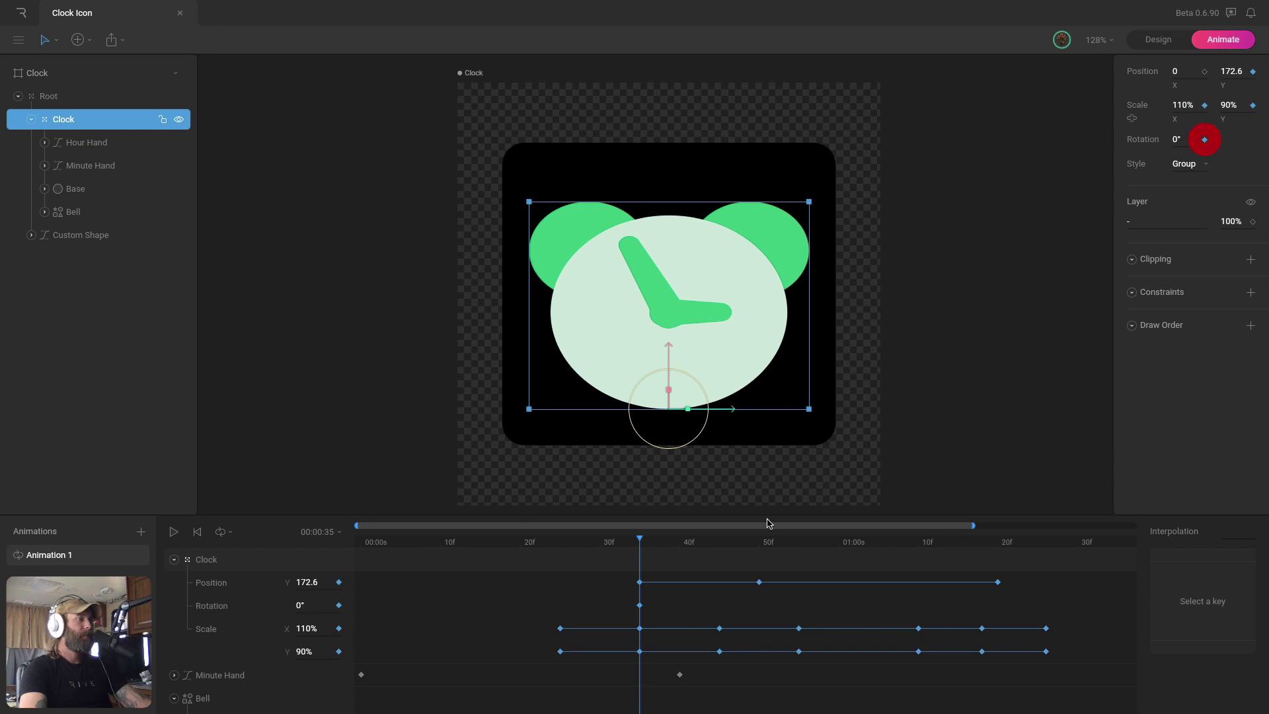
- Key the Clock group's rotation at 3° on frame 37 and -3° on frame 39
scroll(661, 606, "down", 1)
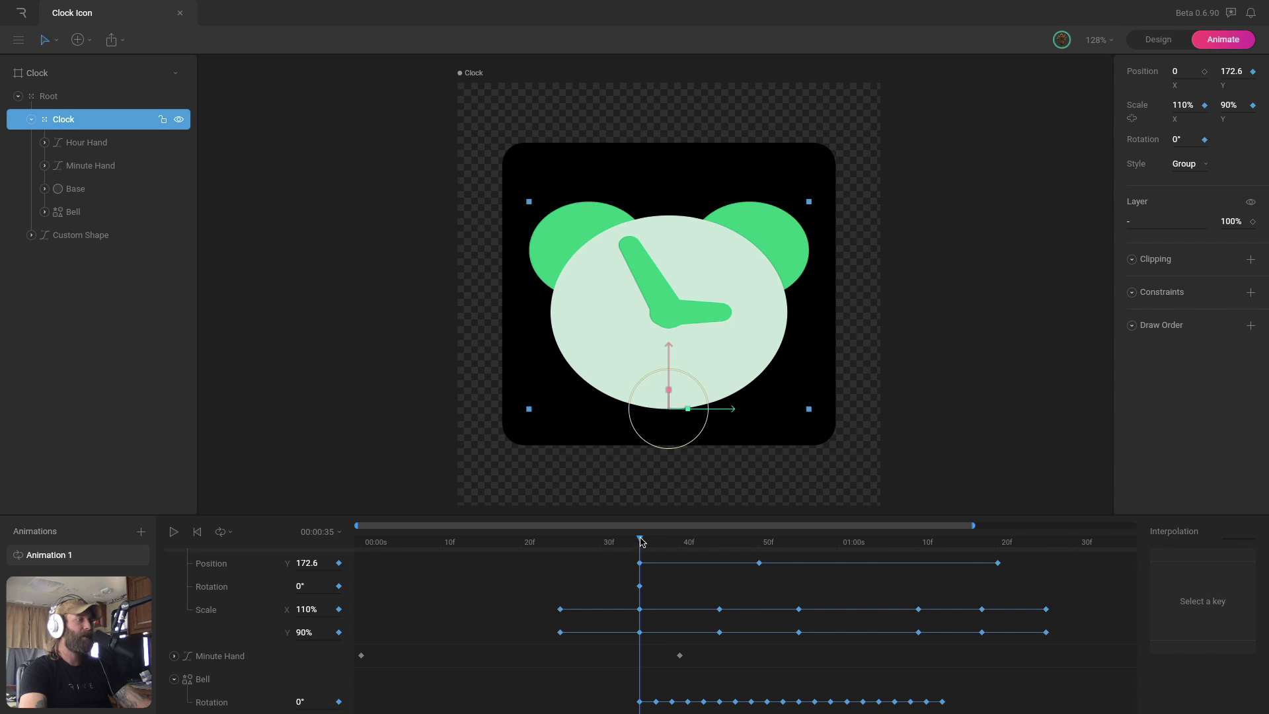
left_click_drag(640, 540, 655, 540)
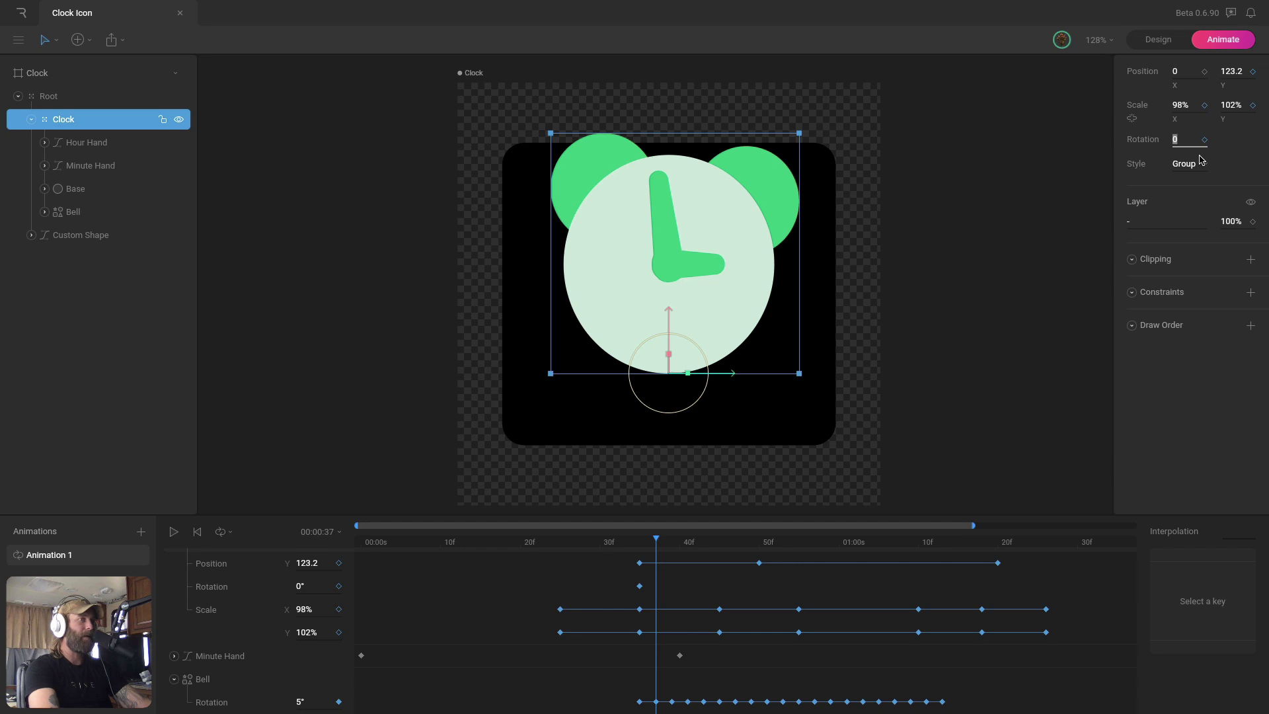
type("3")
key("Return")
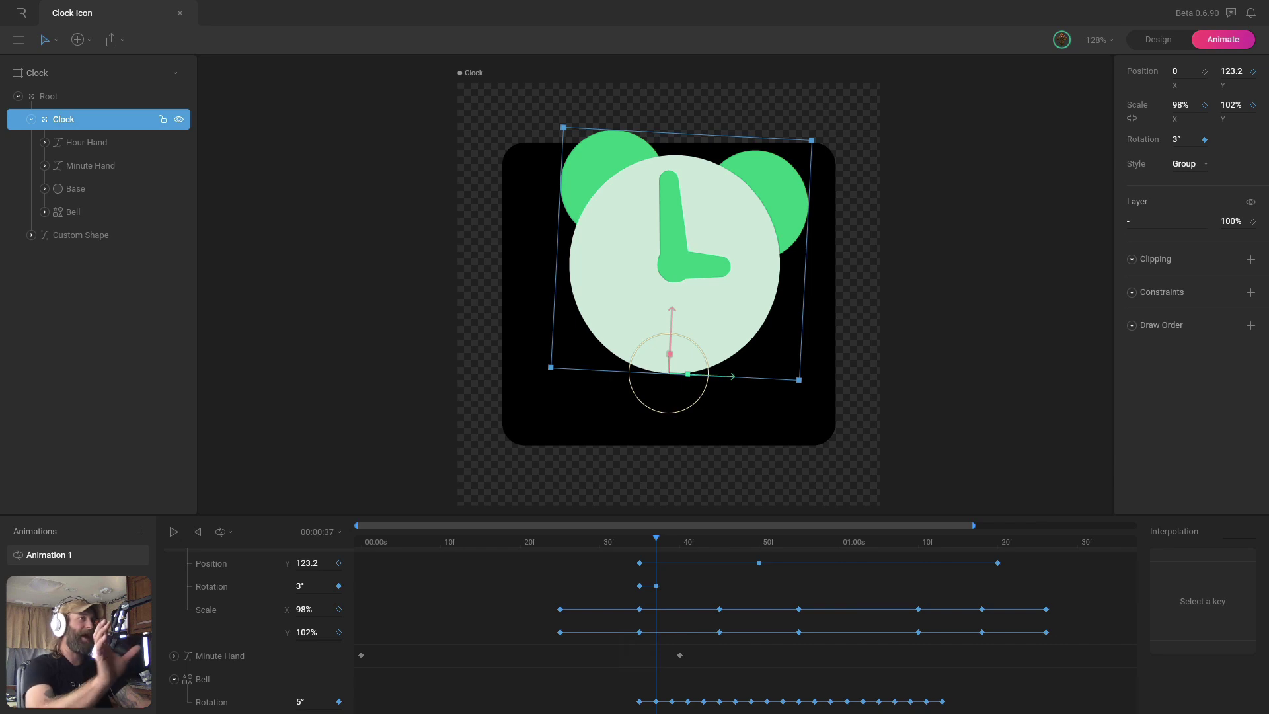
left_click_drag(656, 545, 670, 541)
left_click(1177, 139)
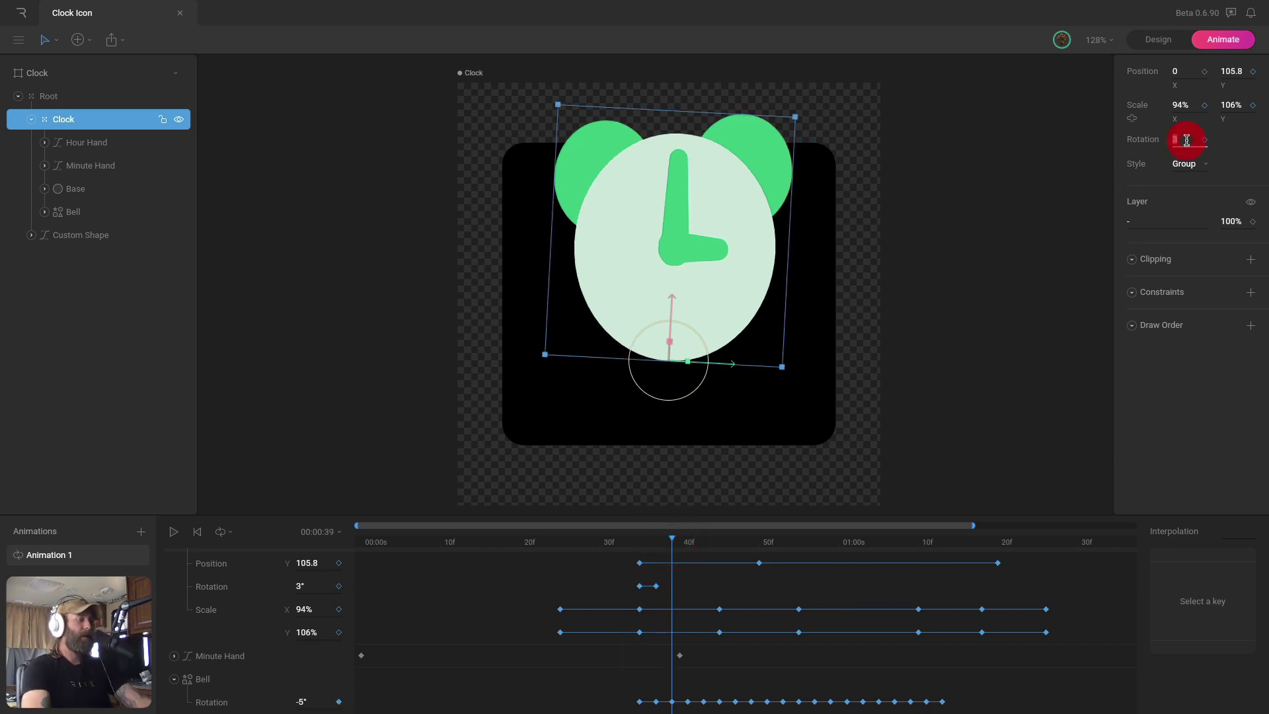
type("-3")
key("Return")
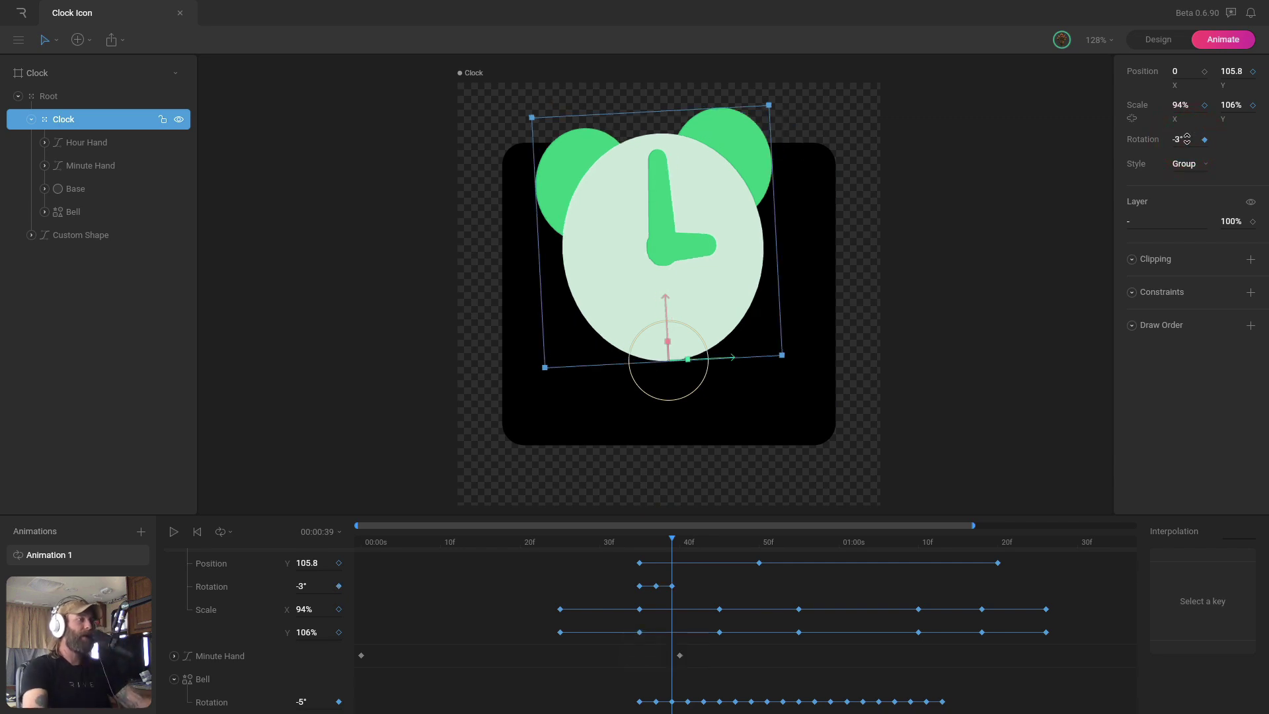
- Copy the Clock group's 3° and -3° rotation keys and paste them repeatedly from frame 41 until they reach 1:13
left_click_drag(657, 598, 654, 590)
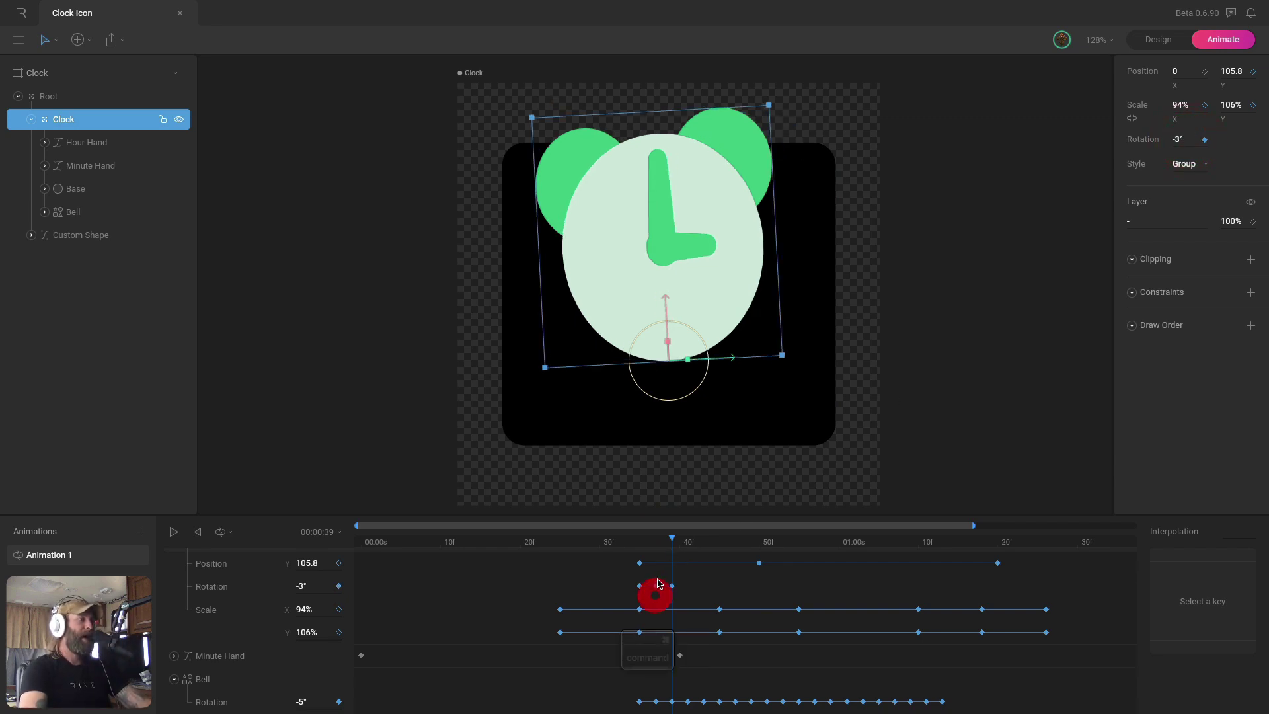
left_click(656, 586)
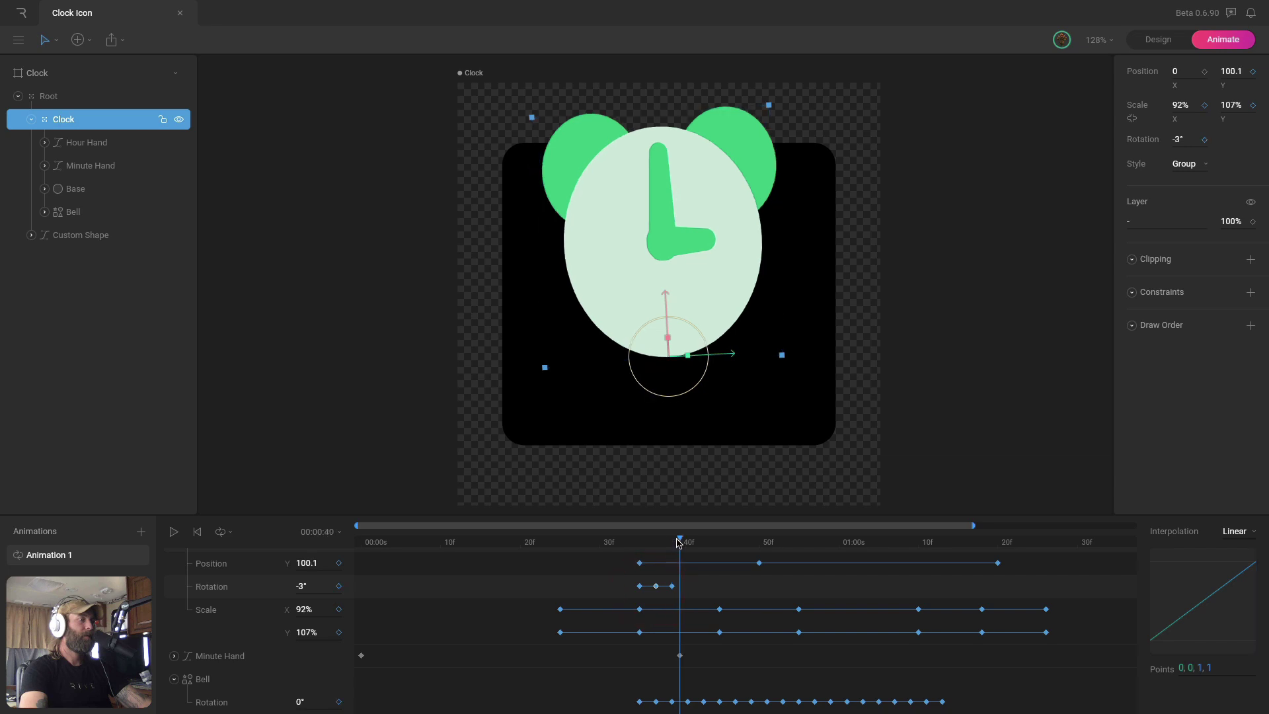
left_click_drag(672, 543, 648, 595)
key("super+v")
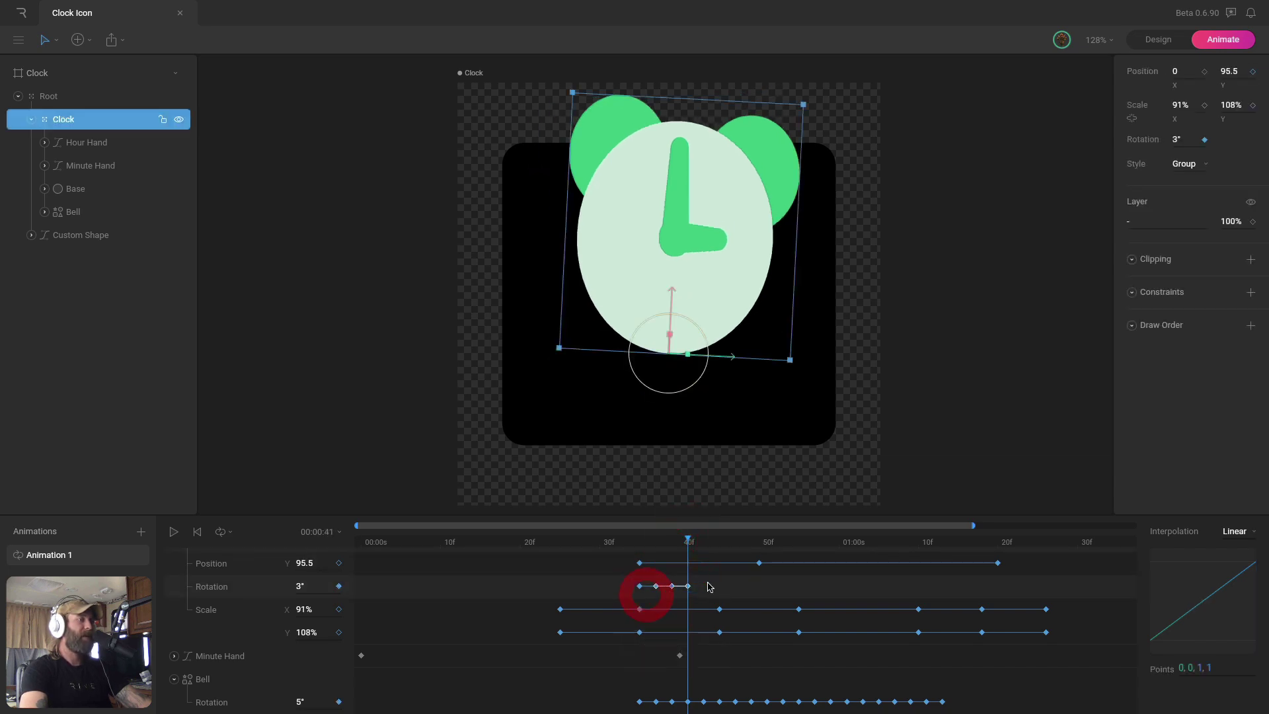
key("super+c")
key("super+v")
left_click_drag(688, 541, 941, 542)
key("super+v")
key("super+v")
key("super+v")
key("super+v")
key("super+v")
key("super+v")
key("super+v")
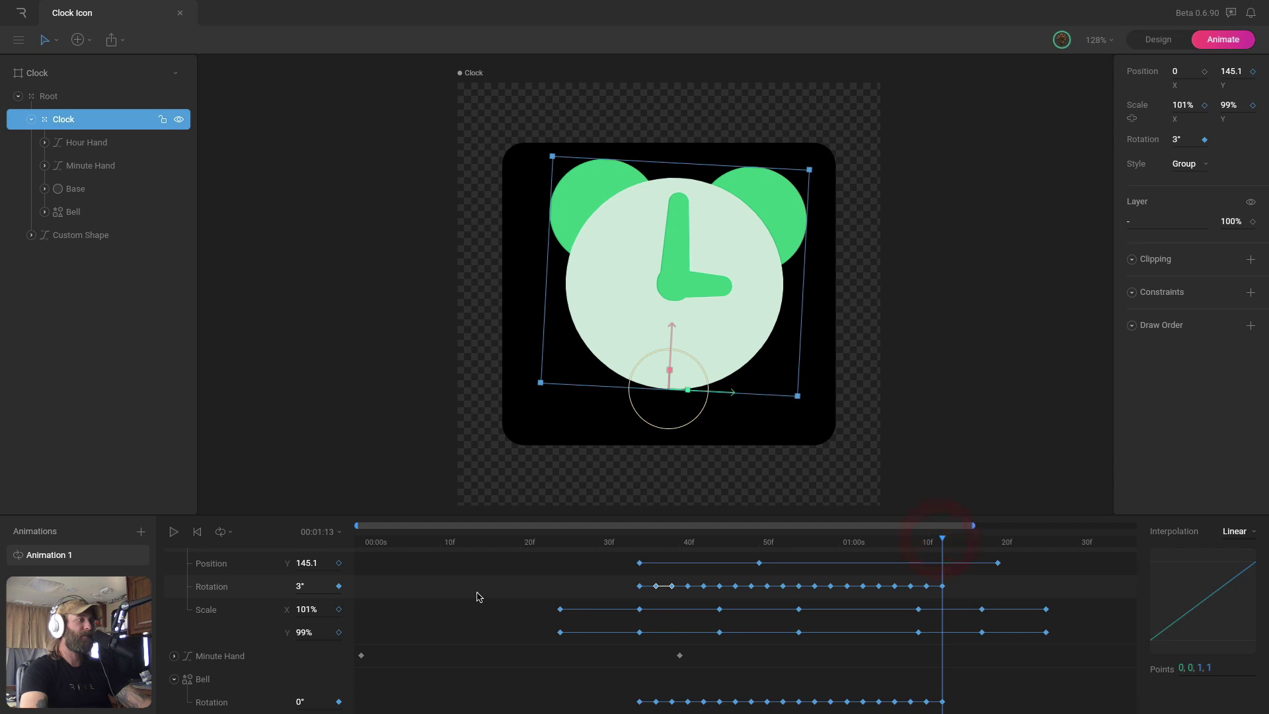
- Set the Clock group's last rotation key at 1:13 to 0°
left_click(959, 586)
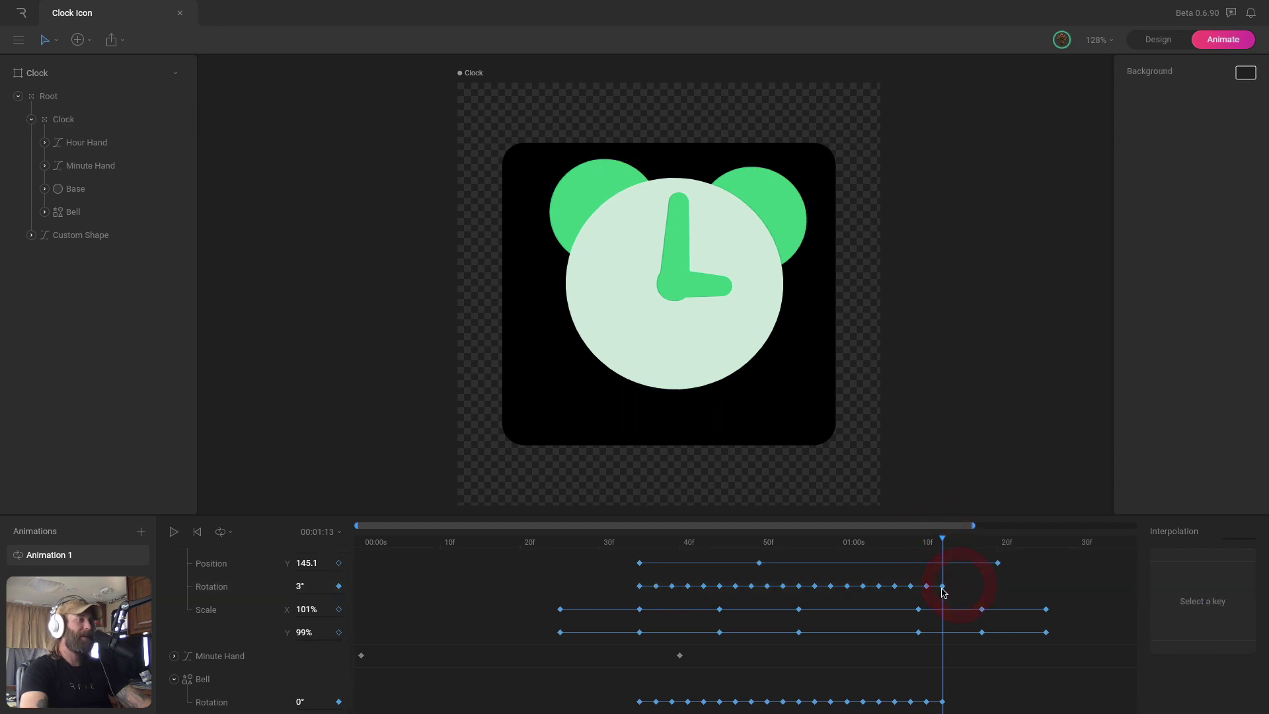
left_click(942, 586)
left_click(1184, 139)
type("0")
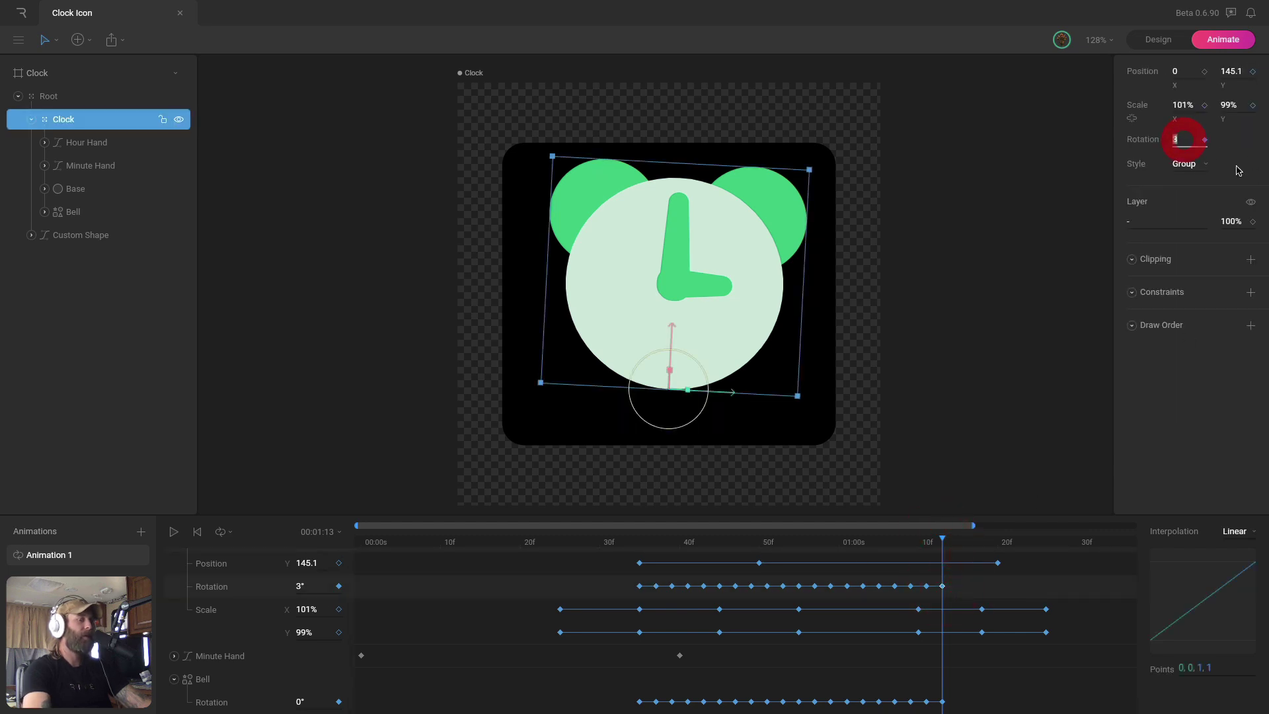
key("Return")
- Set the interpolation of all the Clock group's rotation keys to Cubic
left_click_drag(958, 579, 638, 590)
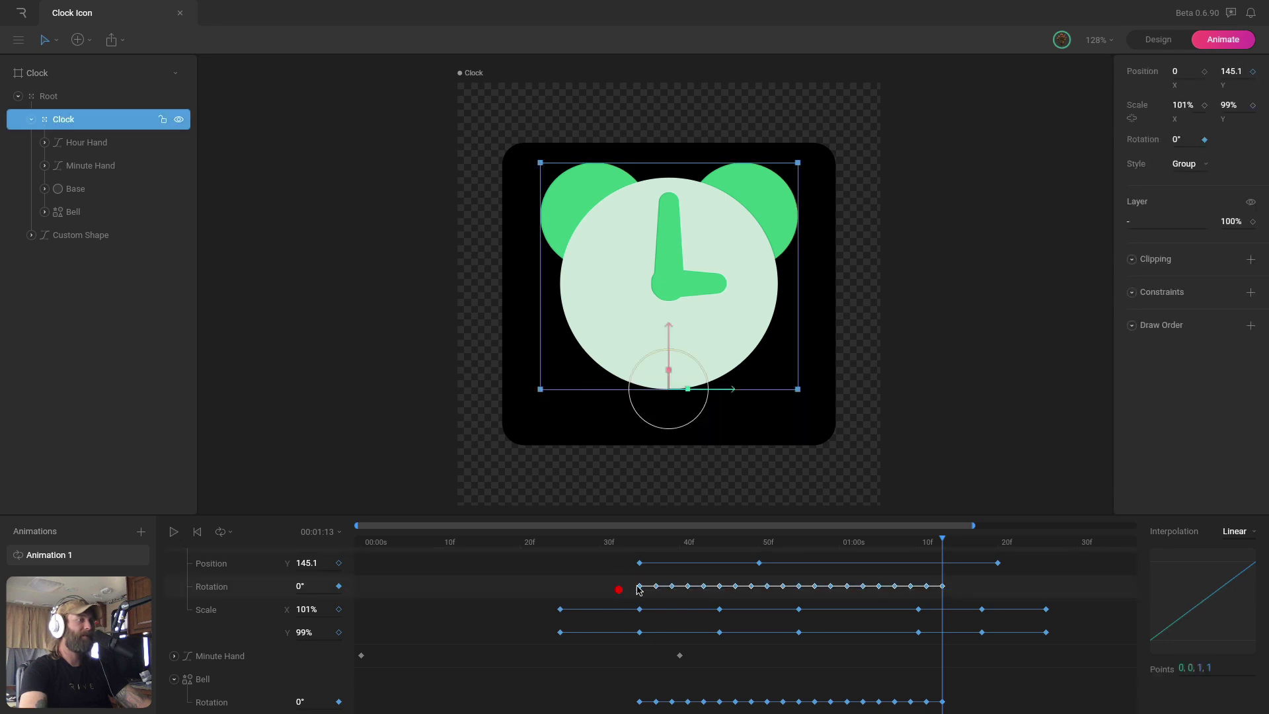
left_click(1229, 532)
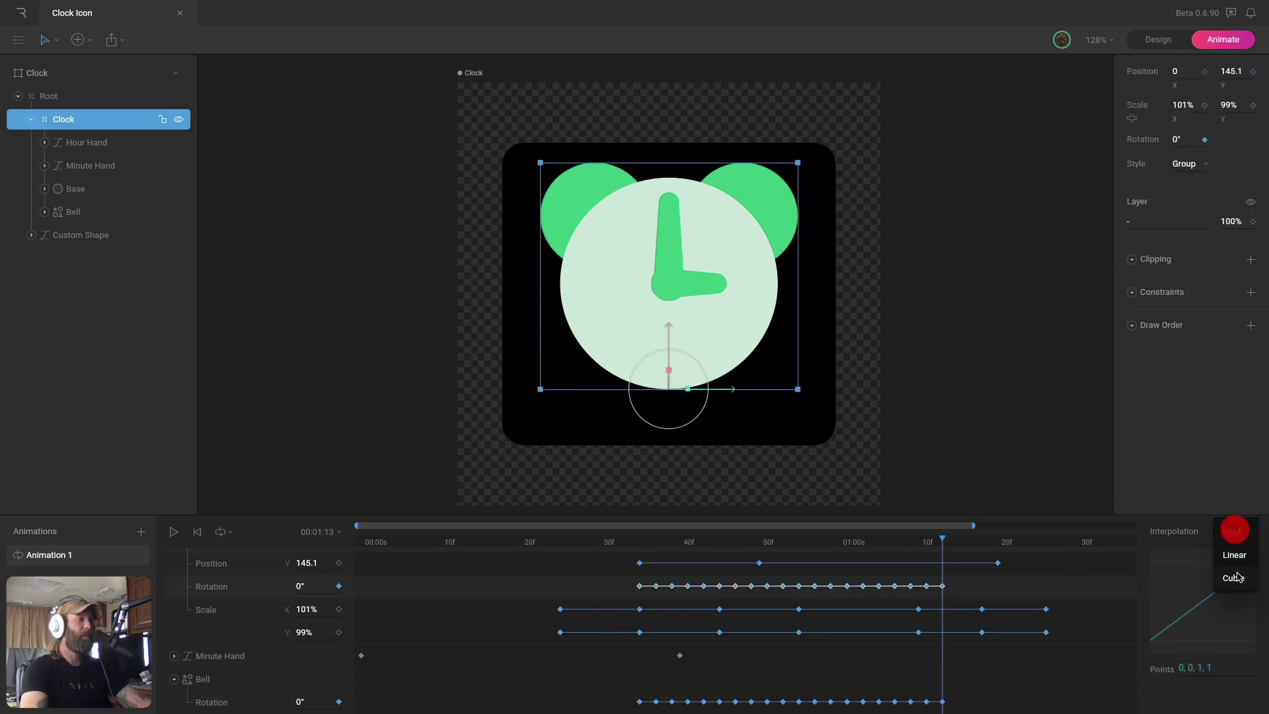
left_click(1235, 573)
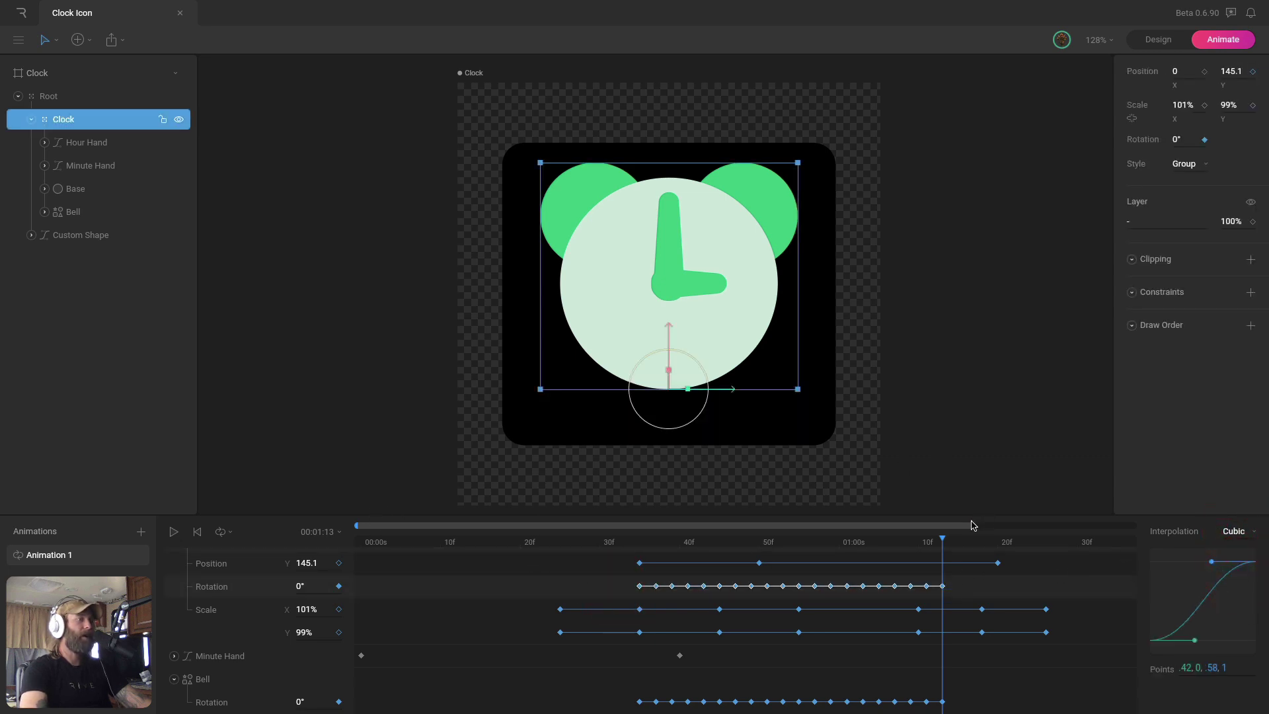
- Show the full two-second timeline with the Clock keys collapsed, and play the whole animation to check the shaking
left_click_drag(971, 523, 1134, 525)
scroll(437, 617, "up", 1)
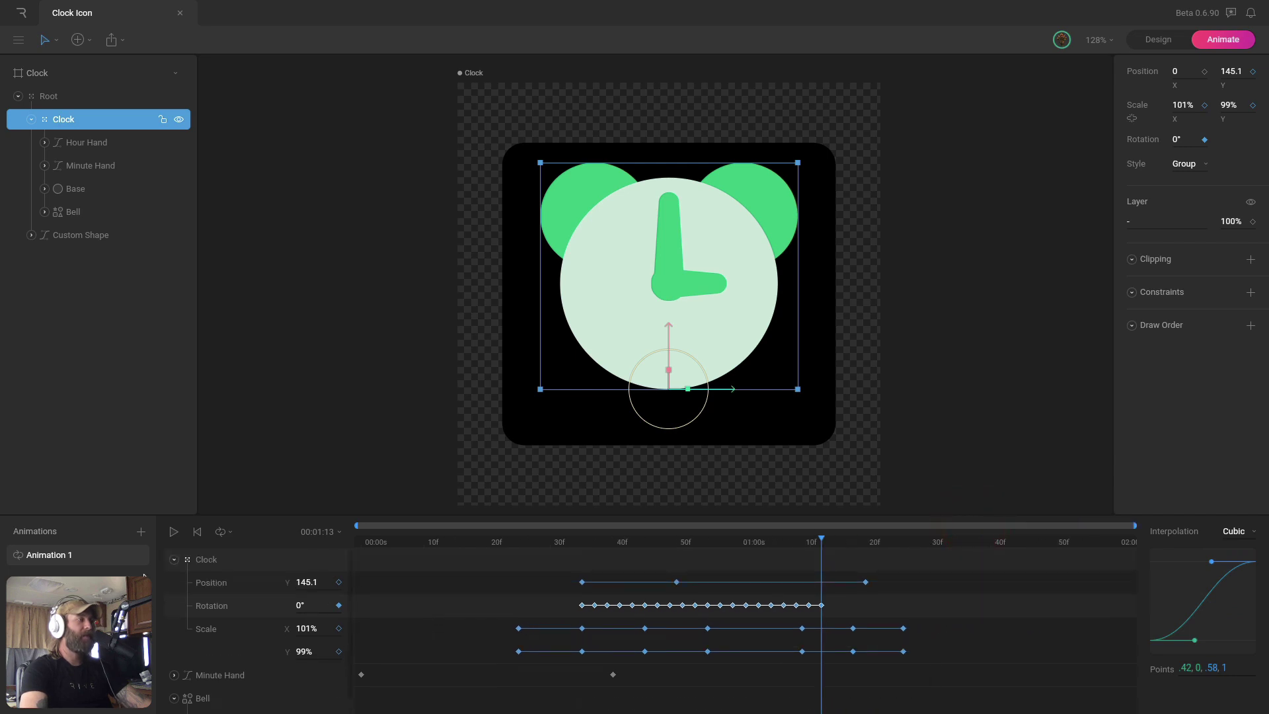
left_click(174, 561)
left_click(327, 538)
left_click(1001, 251)
key("space")
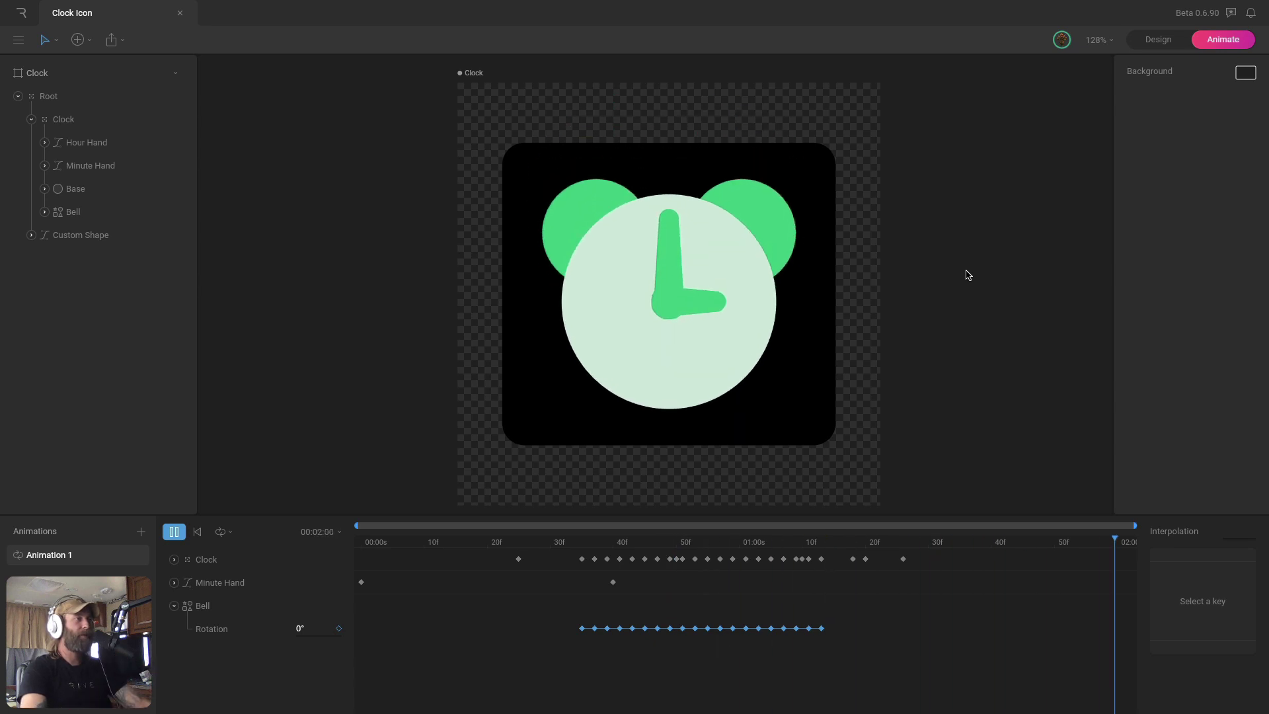
key("space")
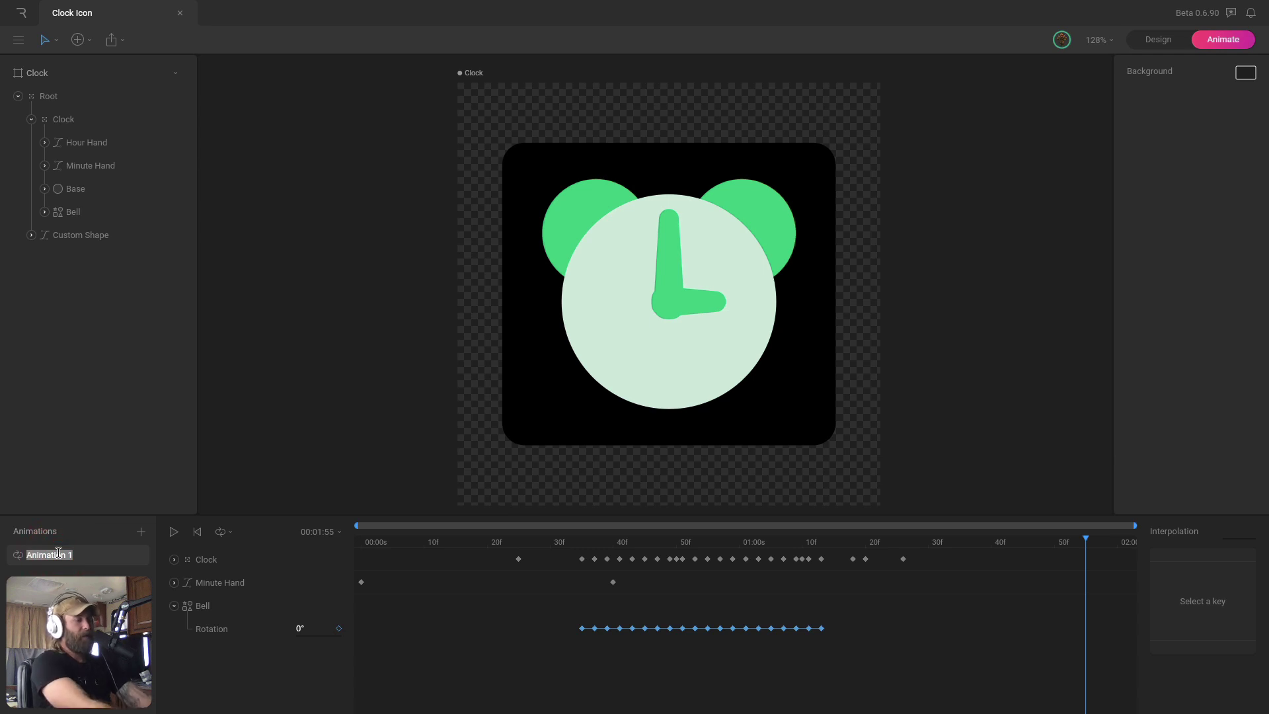
- Rename the existing animation as hover and add a new animation named Idle
type("hover")
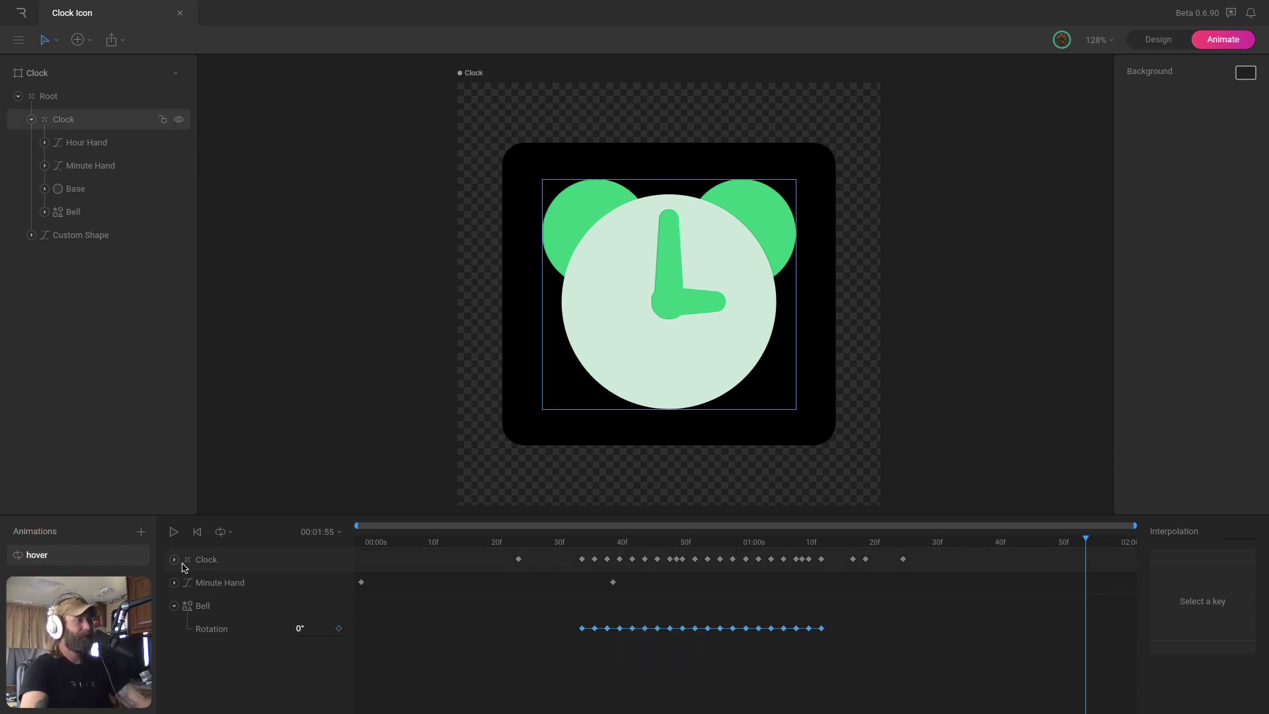
left_click(141, 532)
left_click(160, 572)
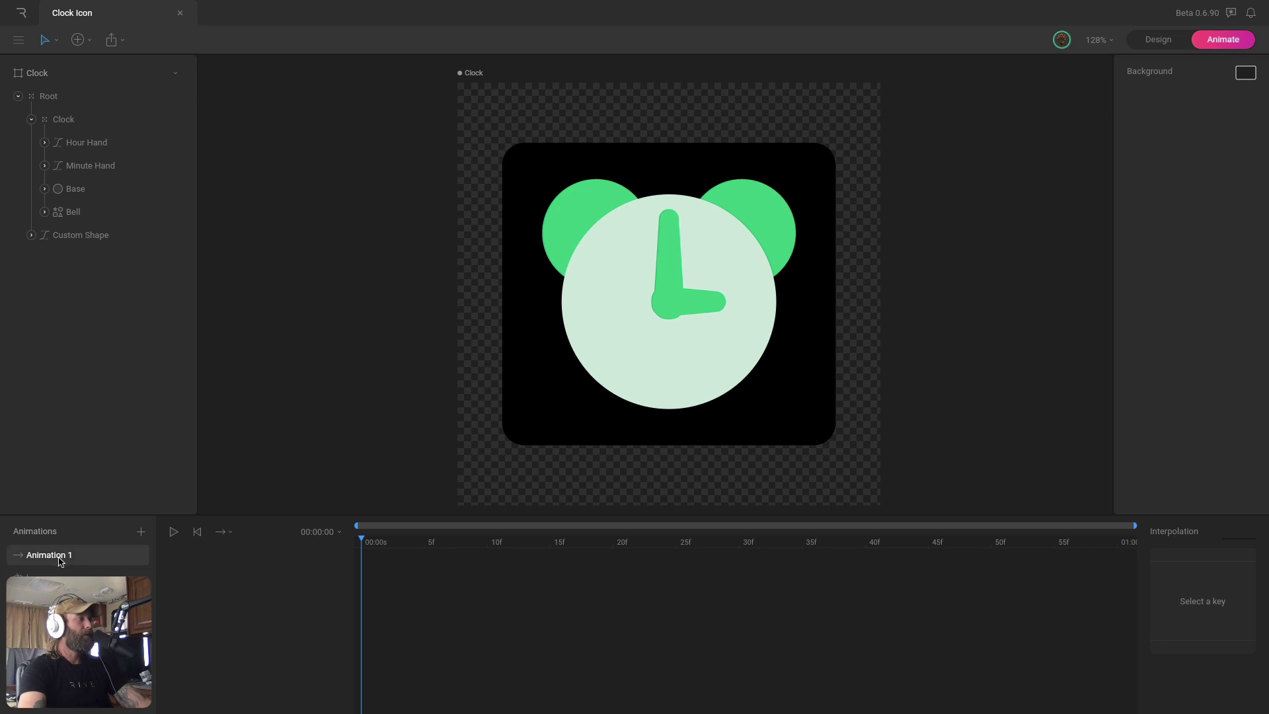
type("Idle")
key("Return")
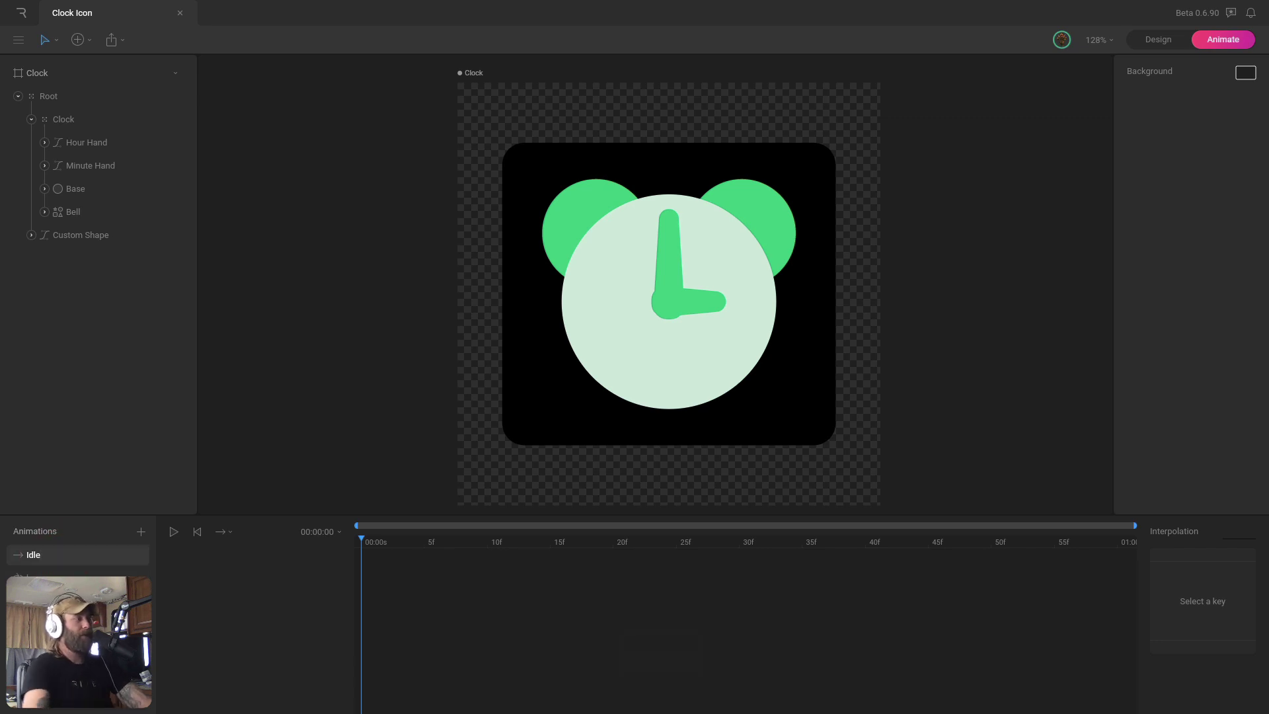
- Copy the Clock group's first position, rotation and scale keys from hover and paste them at frame 0 of Idle
left_click(54, 579)
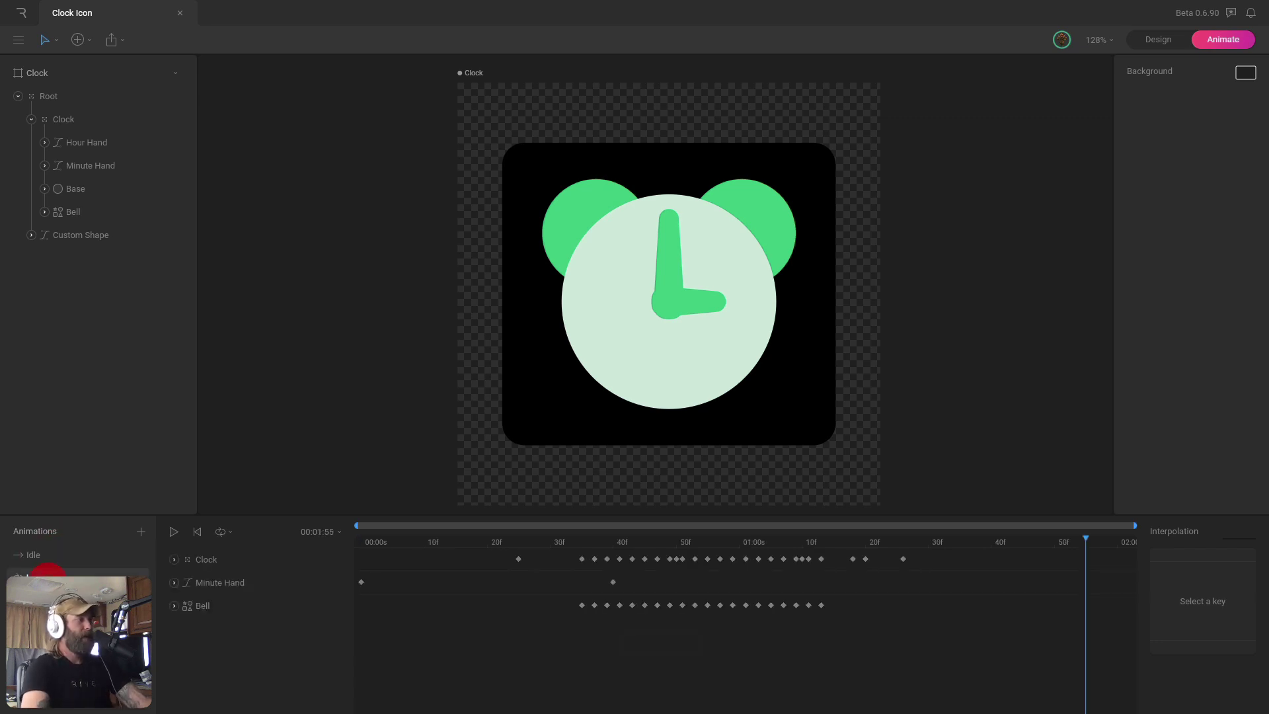
left_click(173, 560)
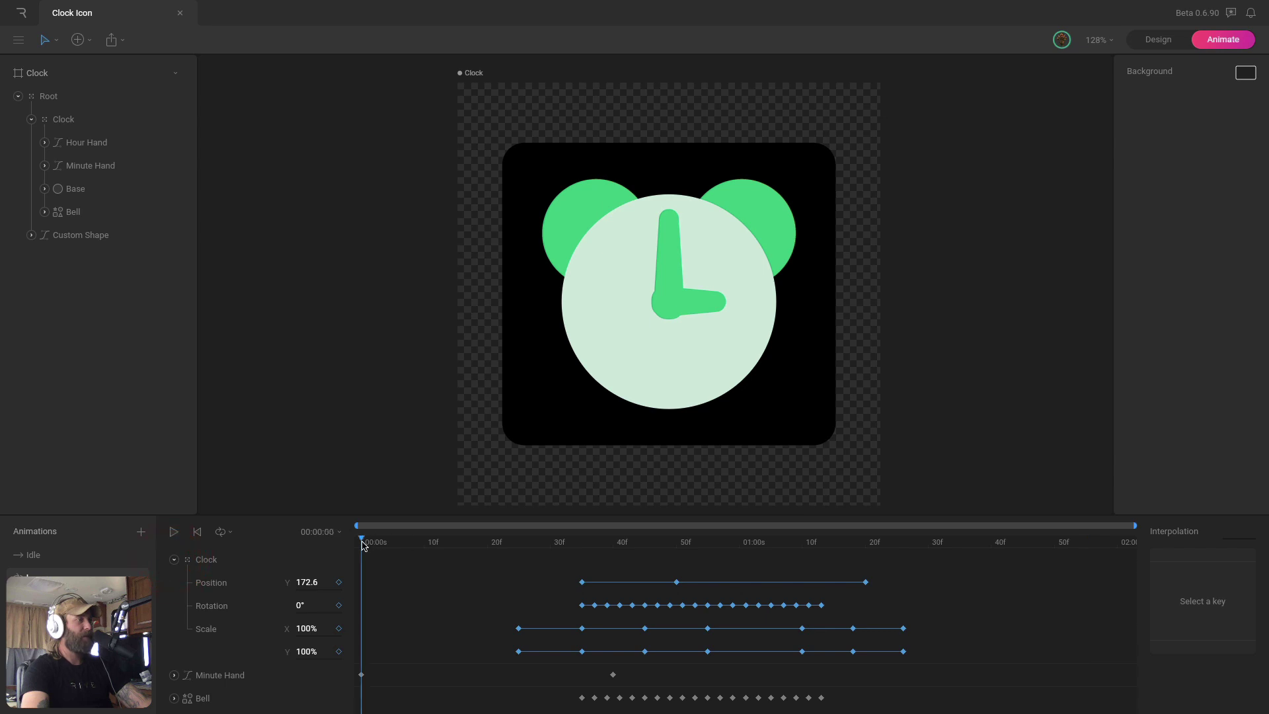
left_click_drag(363, 544, 483, 538)
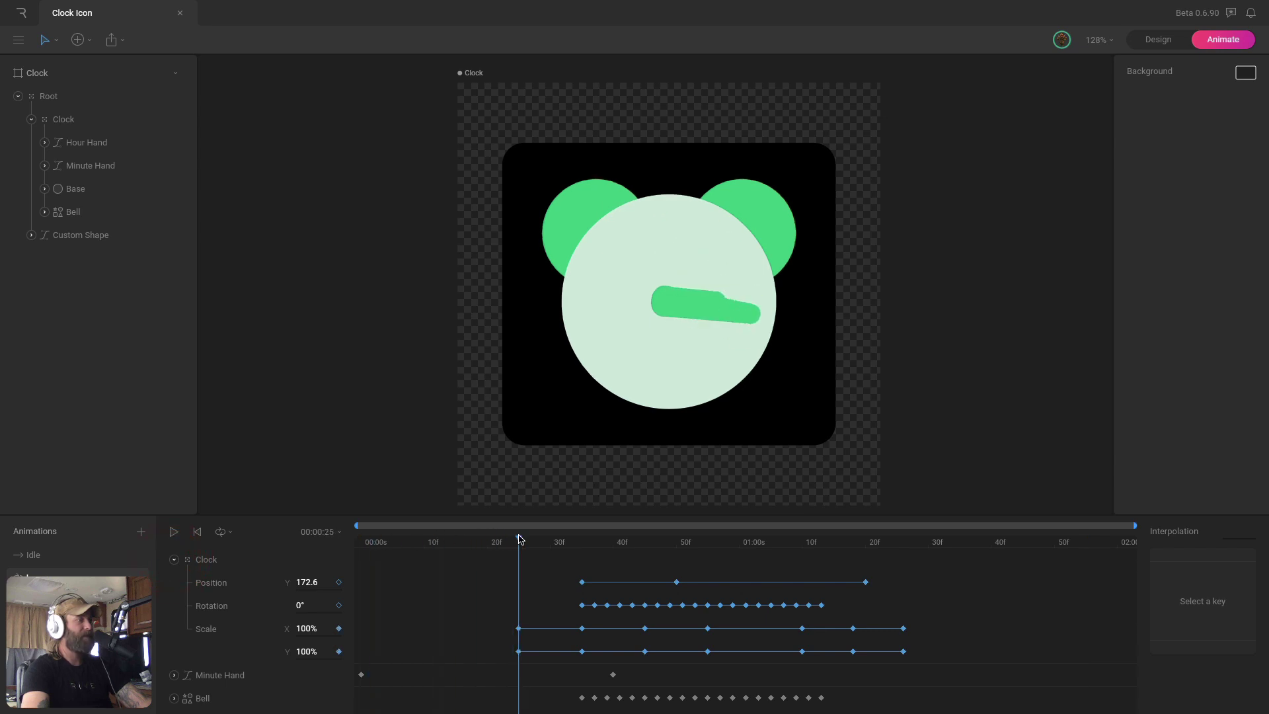
left_click_drag(496, 601, 548, 666)
left_click_drag(572, 574, 585, 616)
key("super+c")
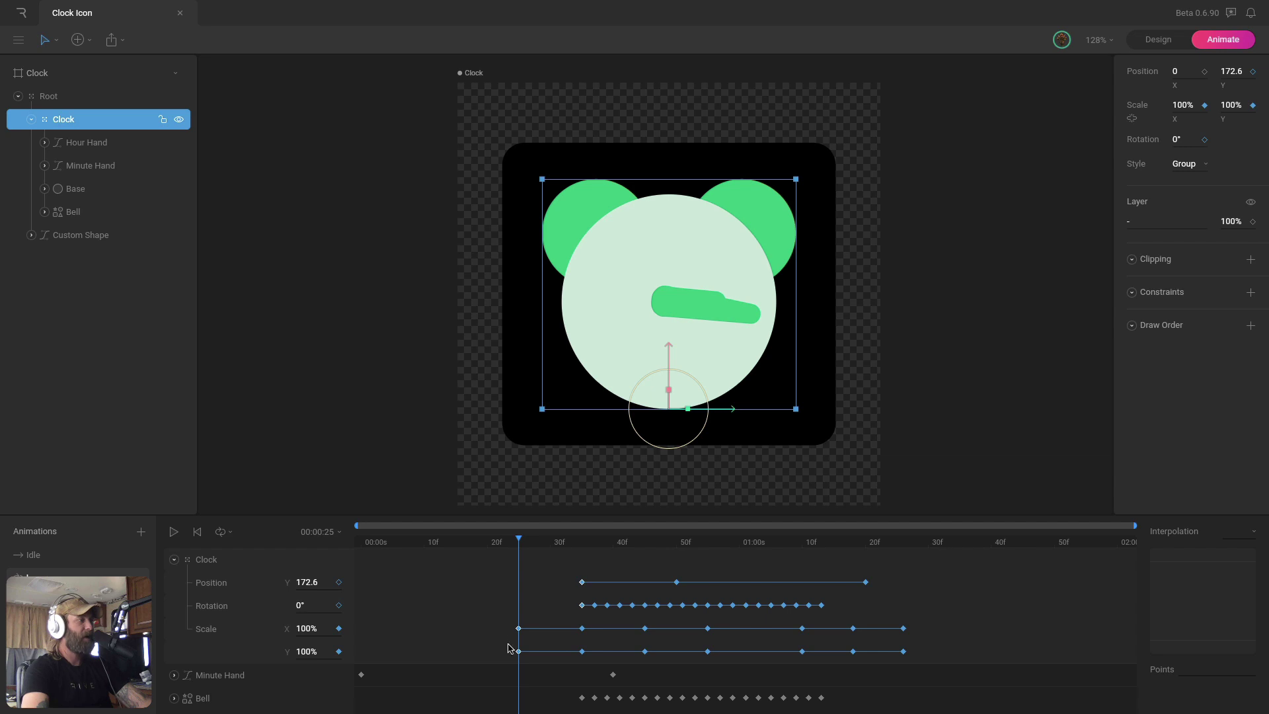
left_click(34, 554)
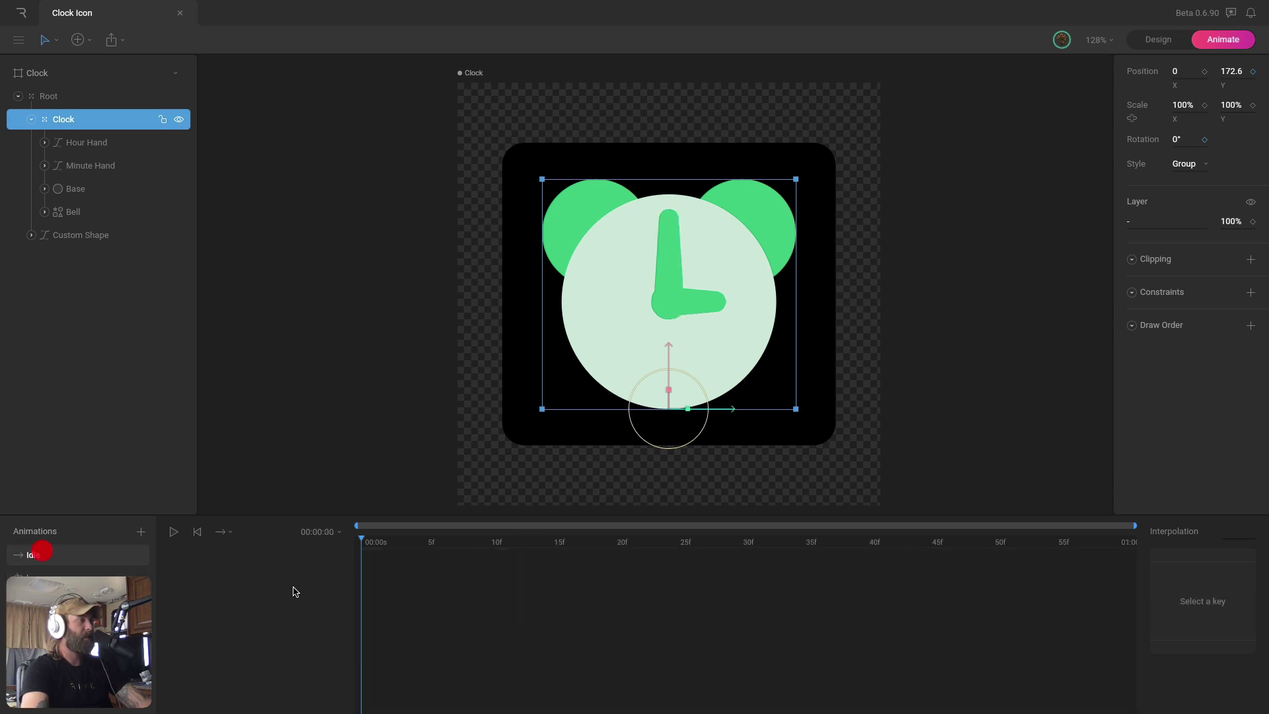
key("v")
left_click(487, 560)
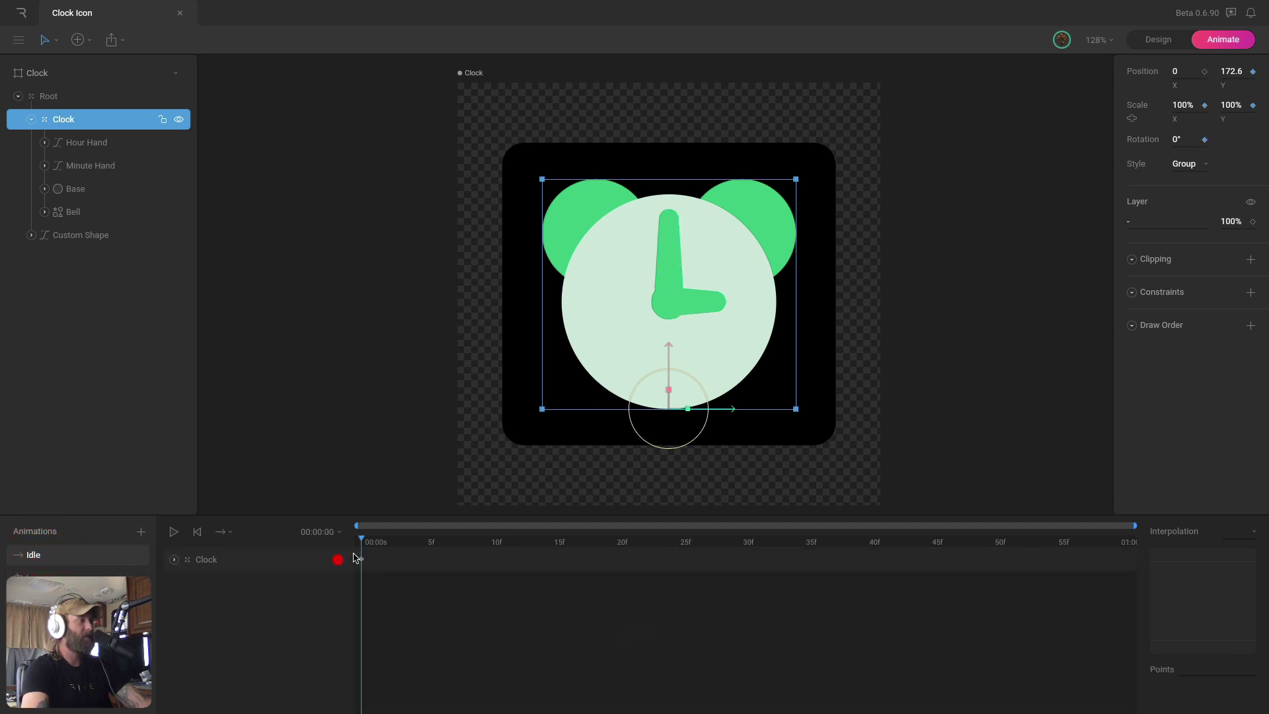
- Copy the Minute Hand's first key from the hover animation into frame 0 of Idle
left_click(53, 571)
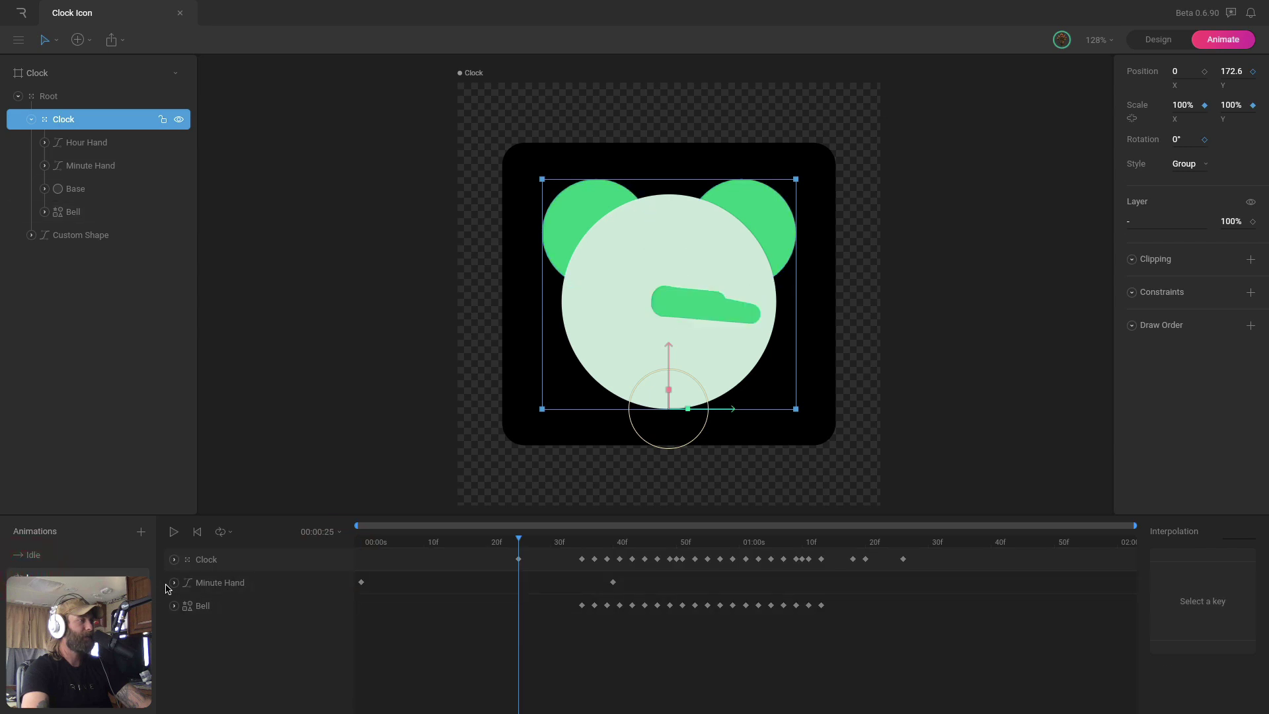
left_click(361, 581)
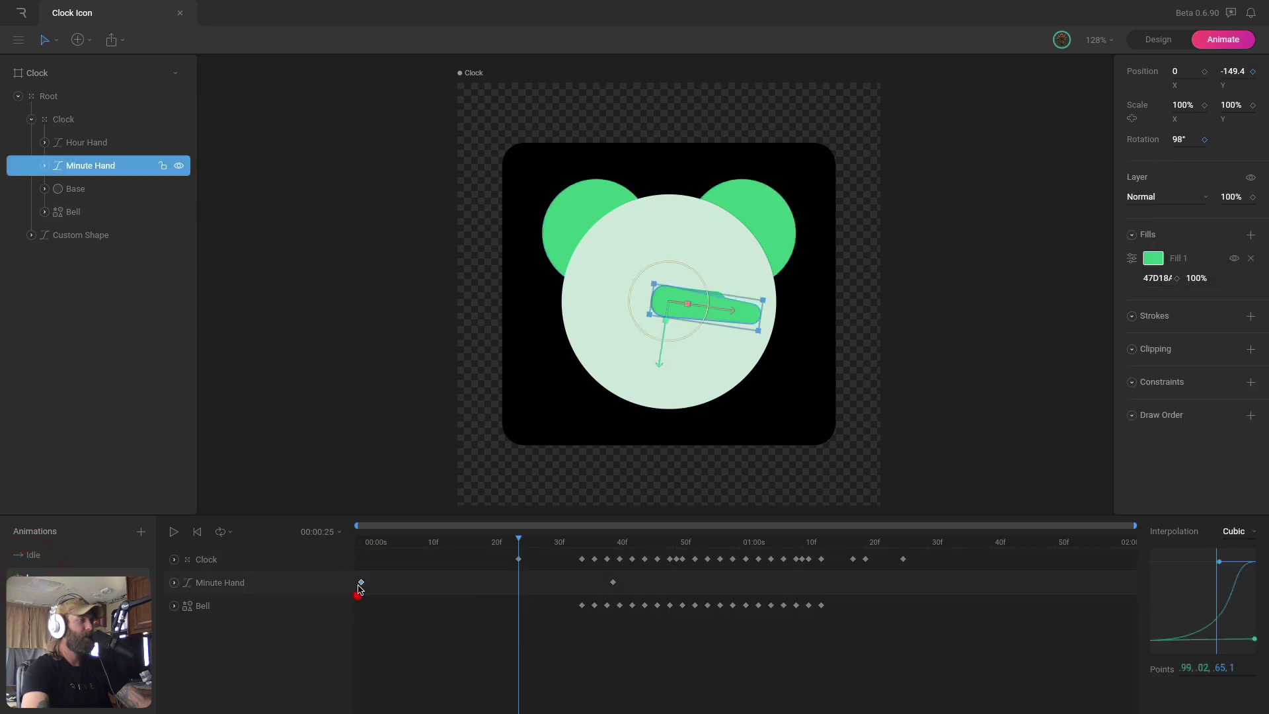
left_click(52, 555)
- Copy the Bell's first rotation key from the hover animation and paste it at frame 0 of Idle
left_click(39, 571)
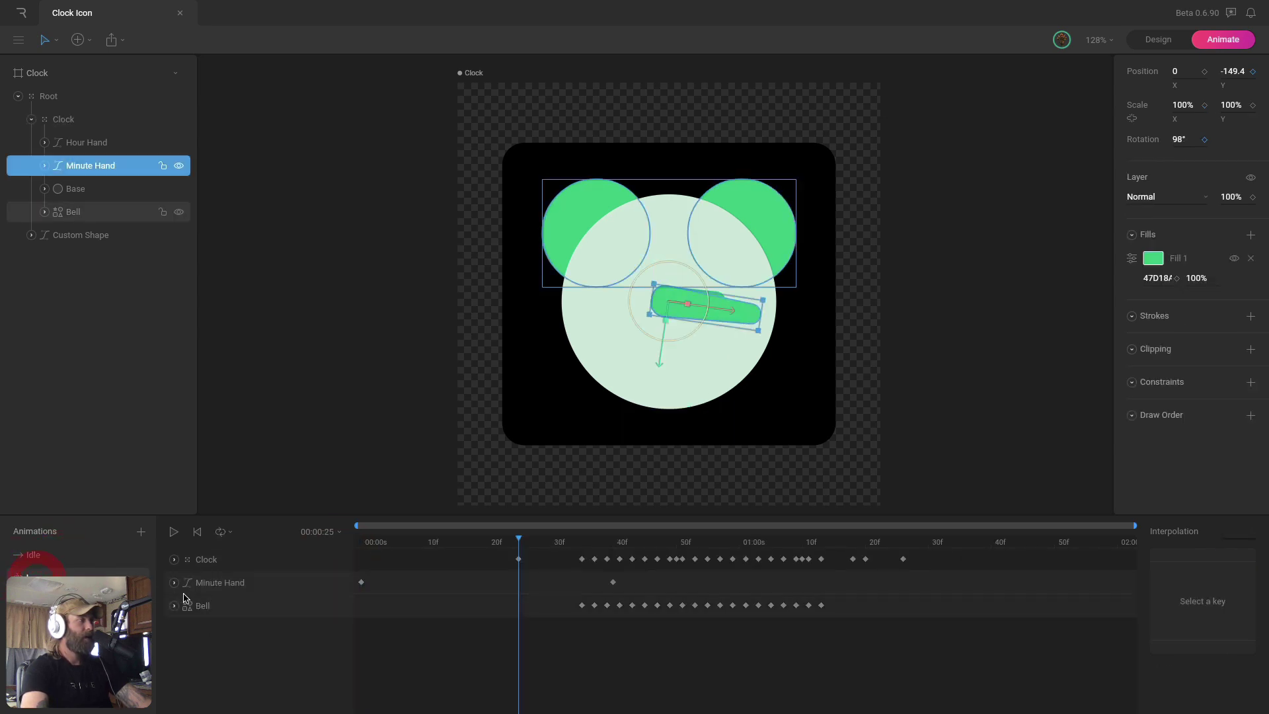
left_click(581, 604)
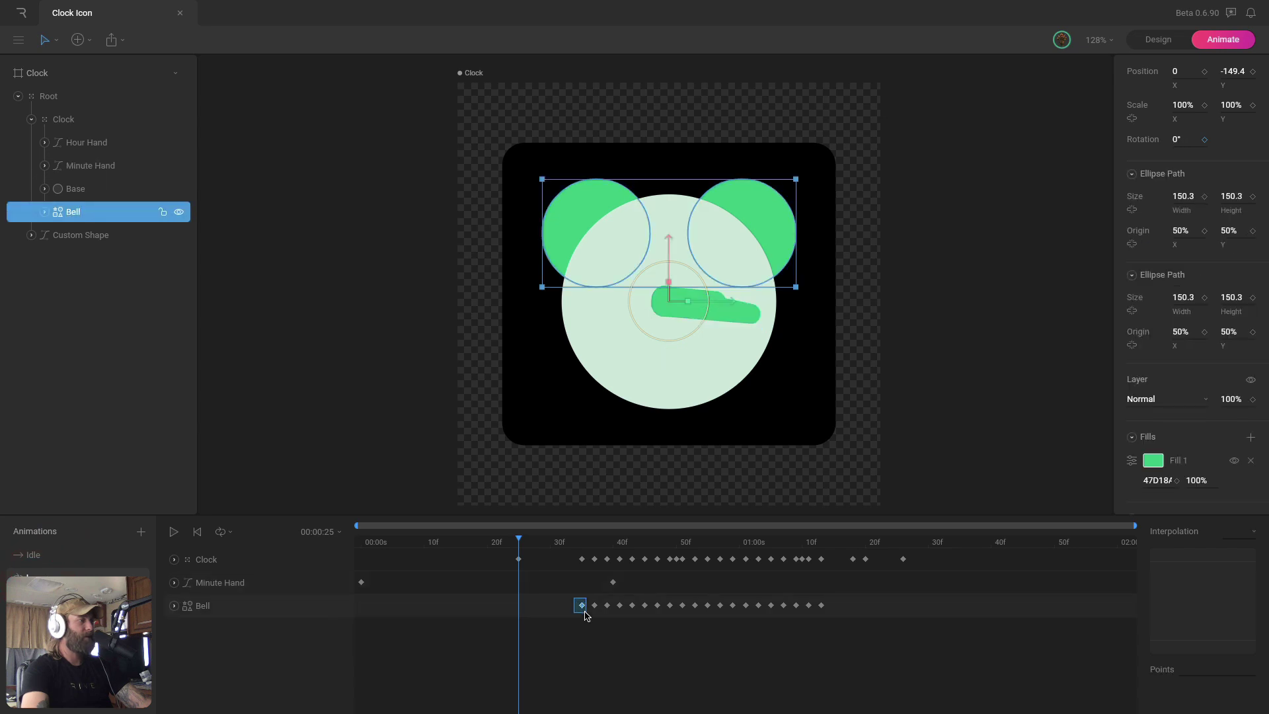
key("super+c")
left_click(62, 559)
key("super+v")
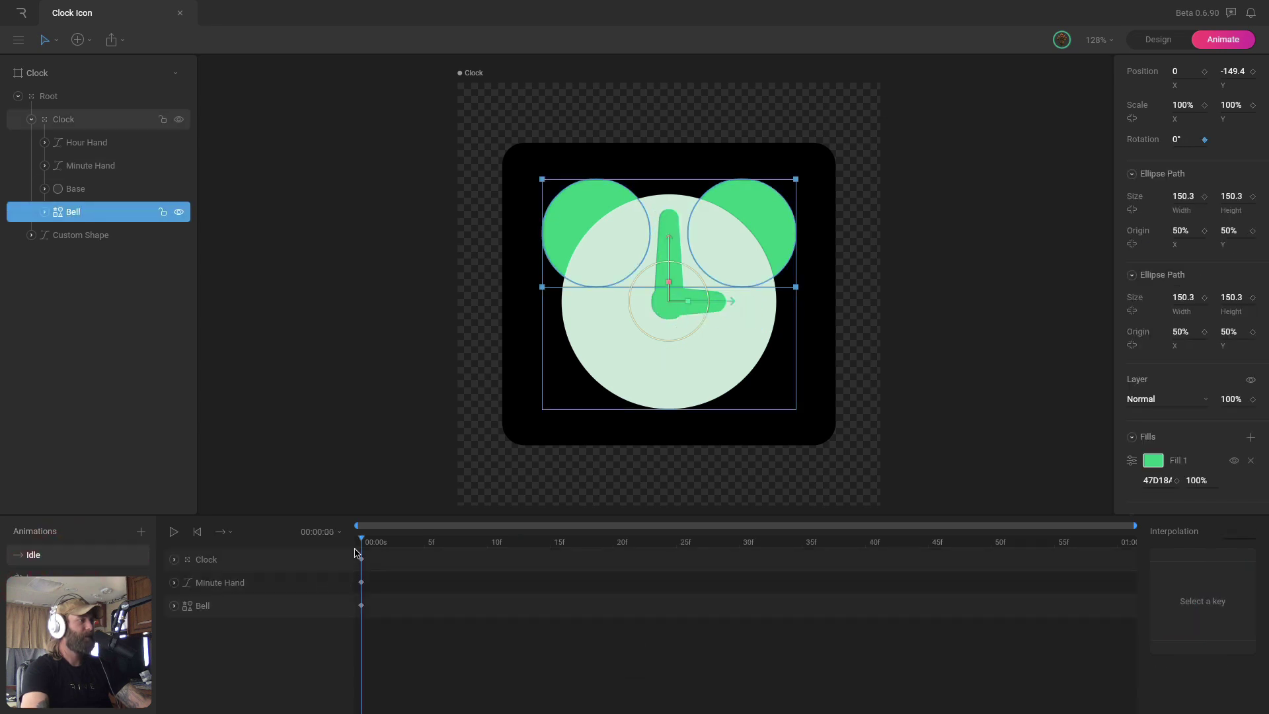
left_click(343, 541)
left_click(302, 414)
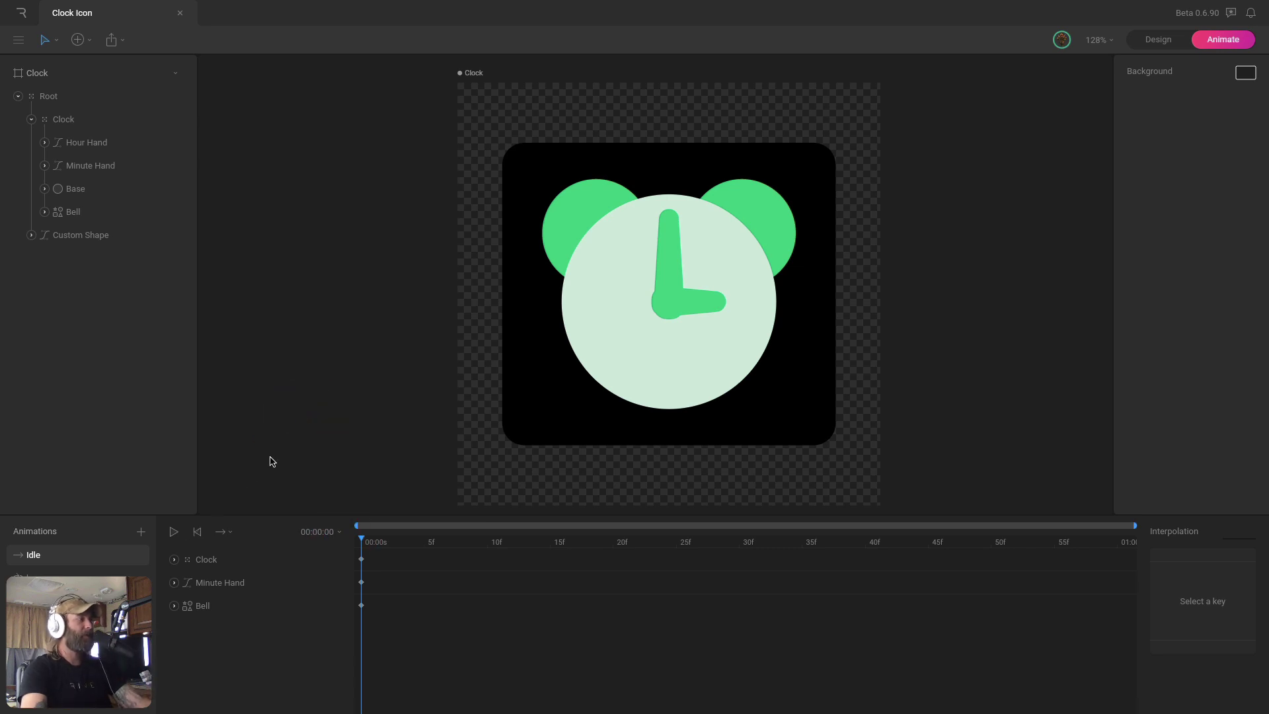
- Create a state machine, place the Idle animation below Entry and connect Entry to it with a transition
left_click(141, 531)
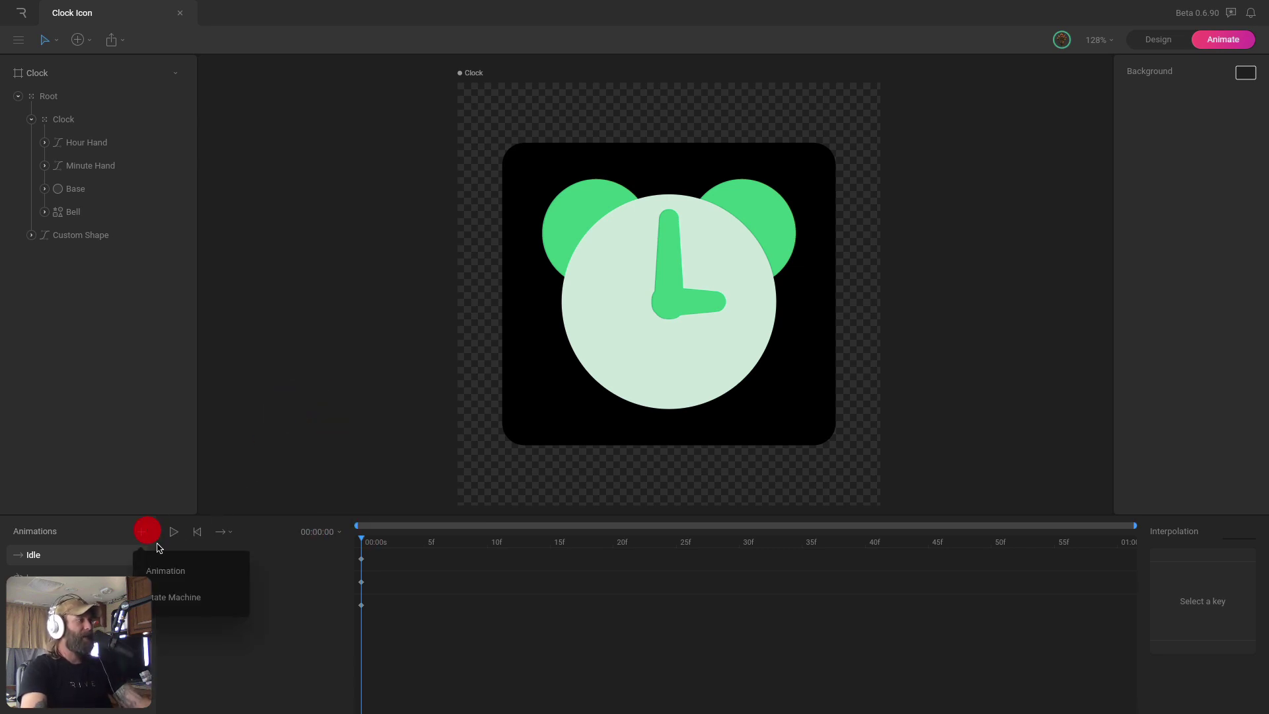
left_click(173, 596)
left_click(444, 449)
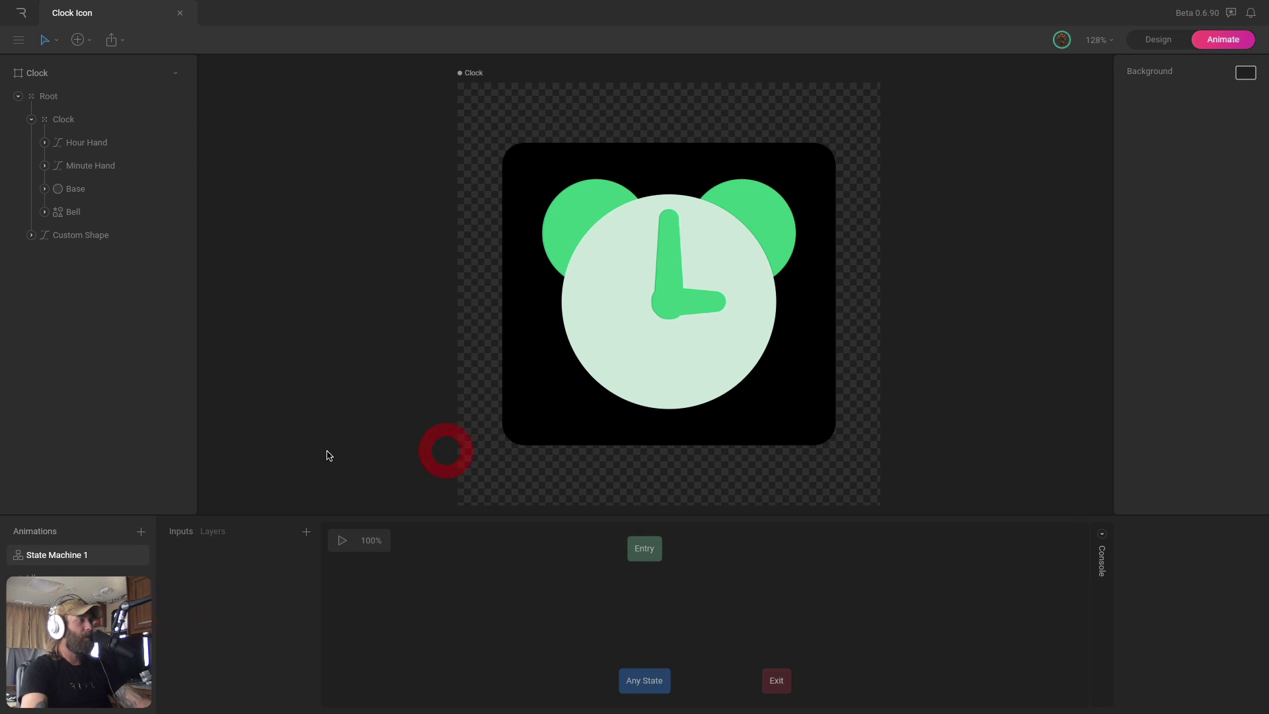
mouse_move(30, 576)
left_mouse_down()
mouse_move(586, 586)
mouse_move(645, 608)
left_mouse_up()
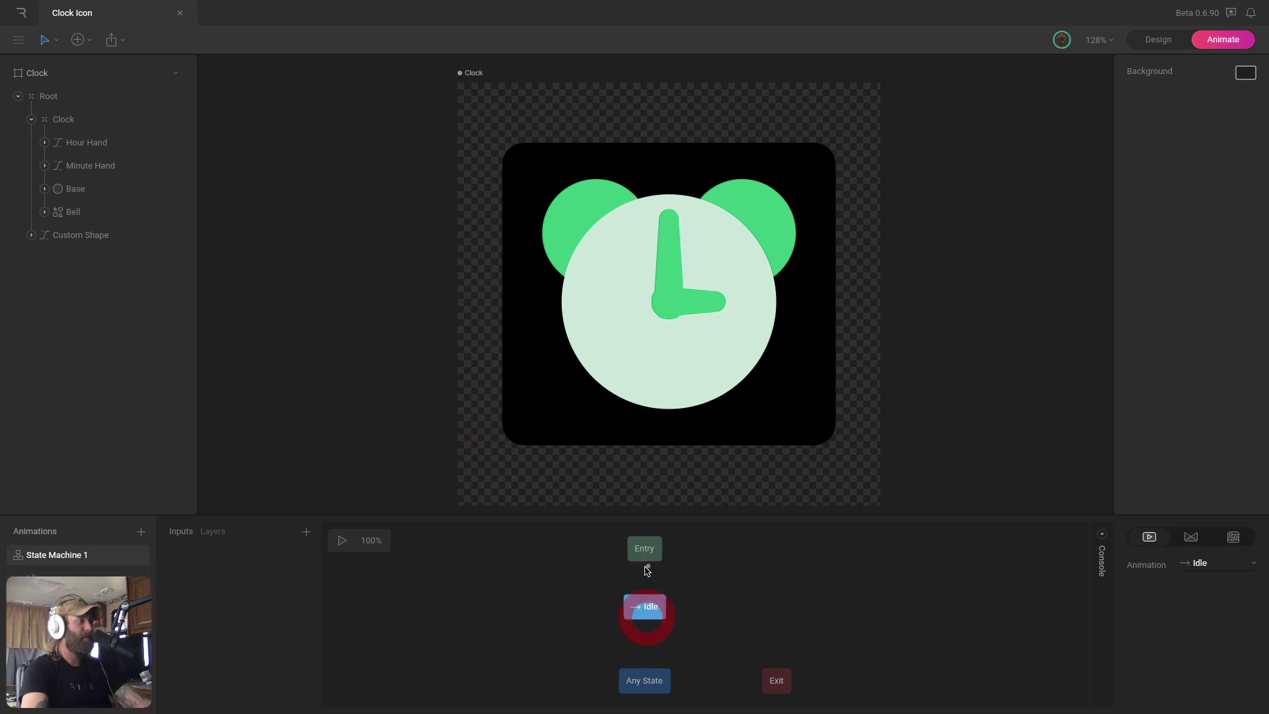
left_click(650, 602)
left_click(650, 607)
- Add the hover animation beside Idle in the state machine and link the two states with transitions in both directions
left_click_drag(30, 593, 753, 621)
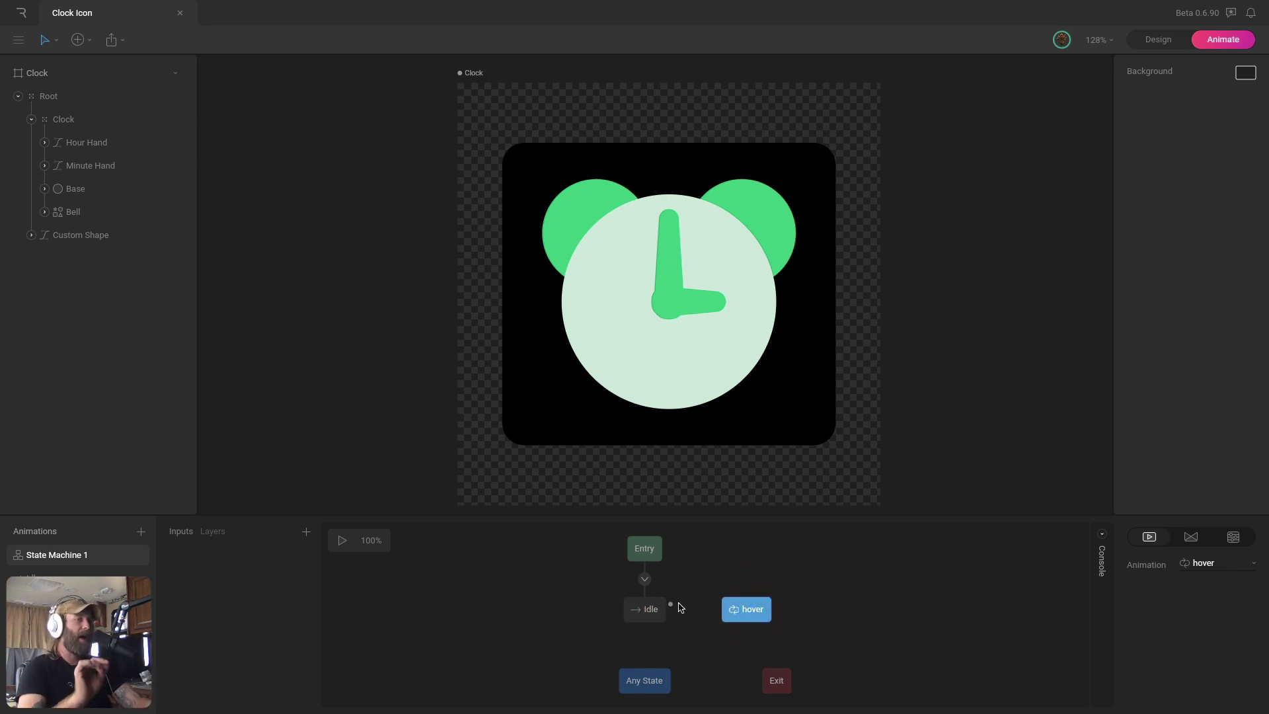
left_click_drag(671, 612, 740, 609)
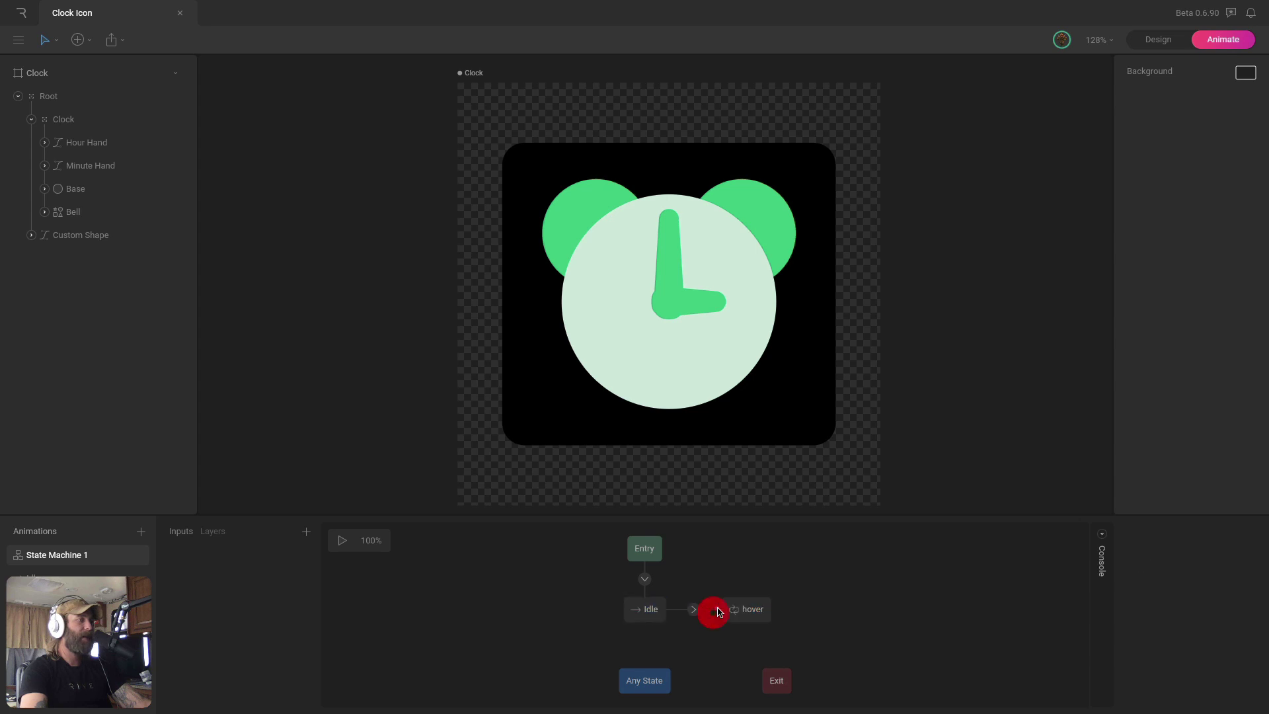
left_click(675, 607)
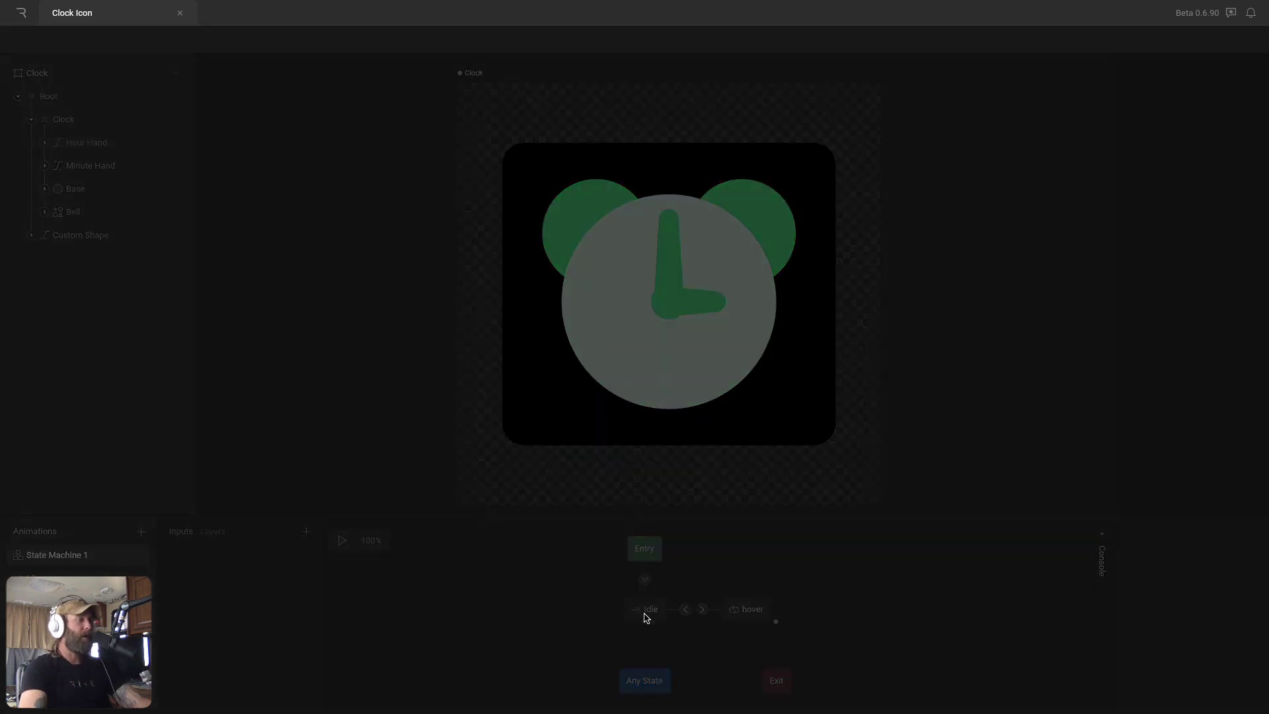
left_click(640, 617)
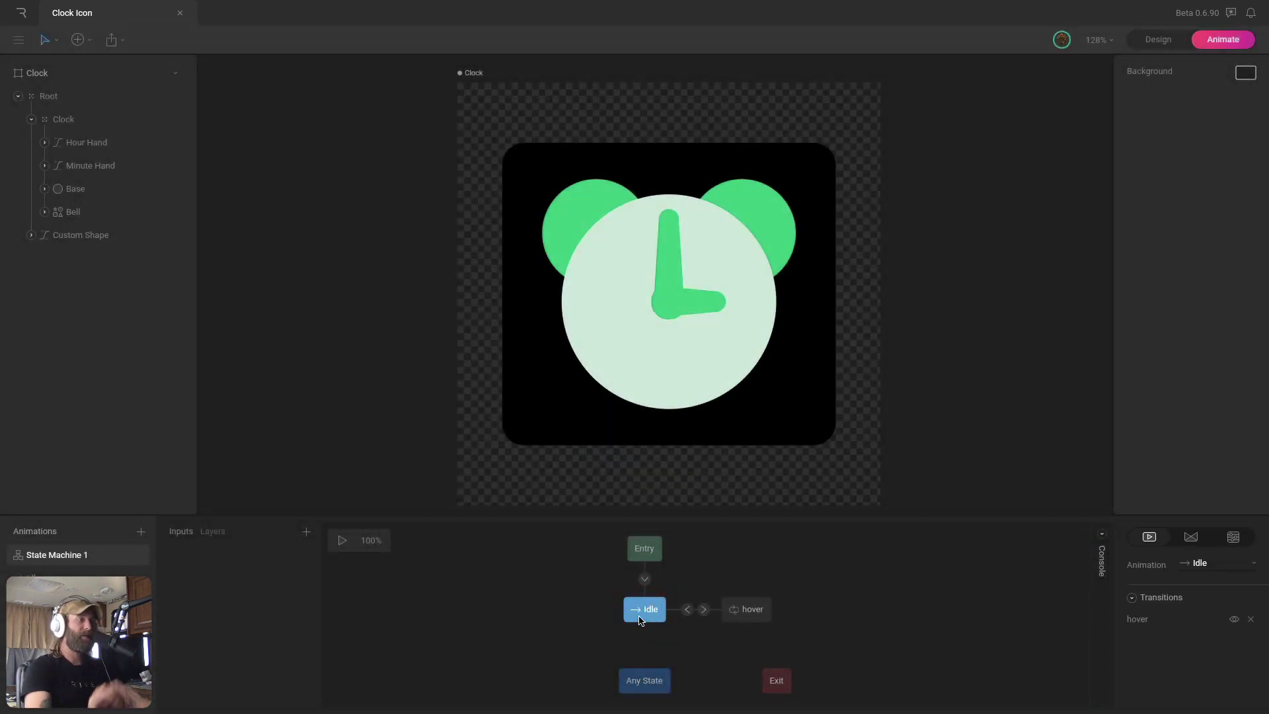
left_click(741, 615)
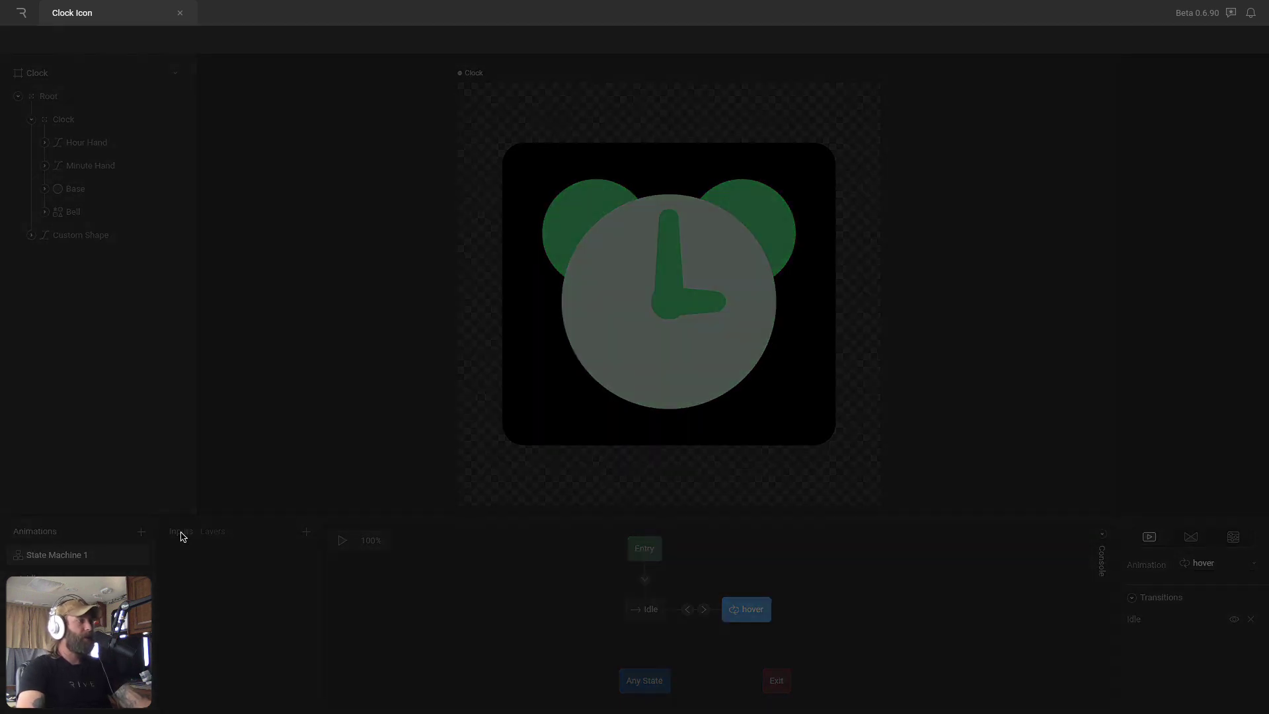
- Add a Boolean input to the state machine and name it hover
left_click(179, 532)
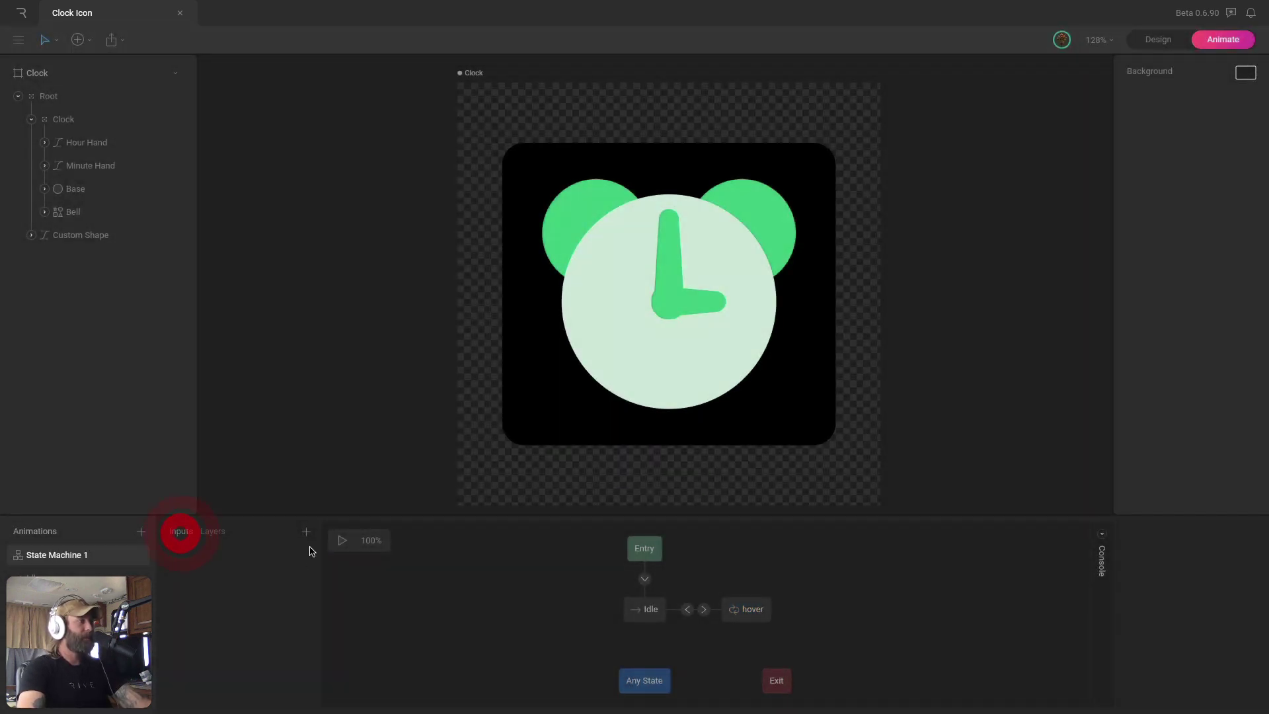
left_click(306, 534)
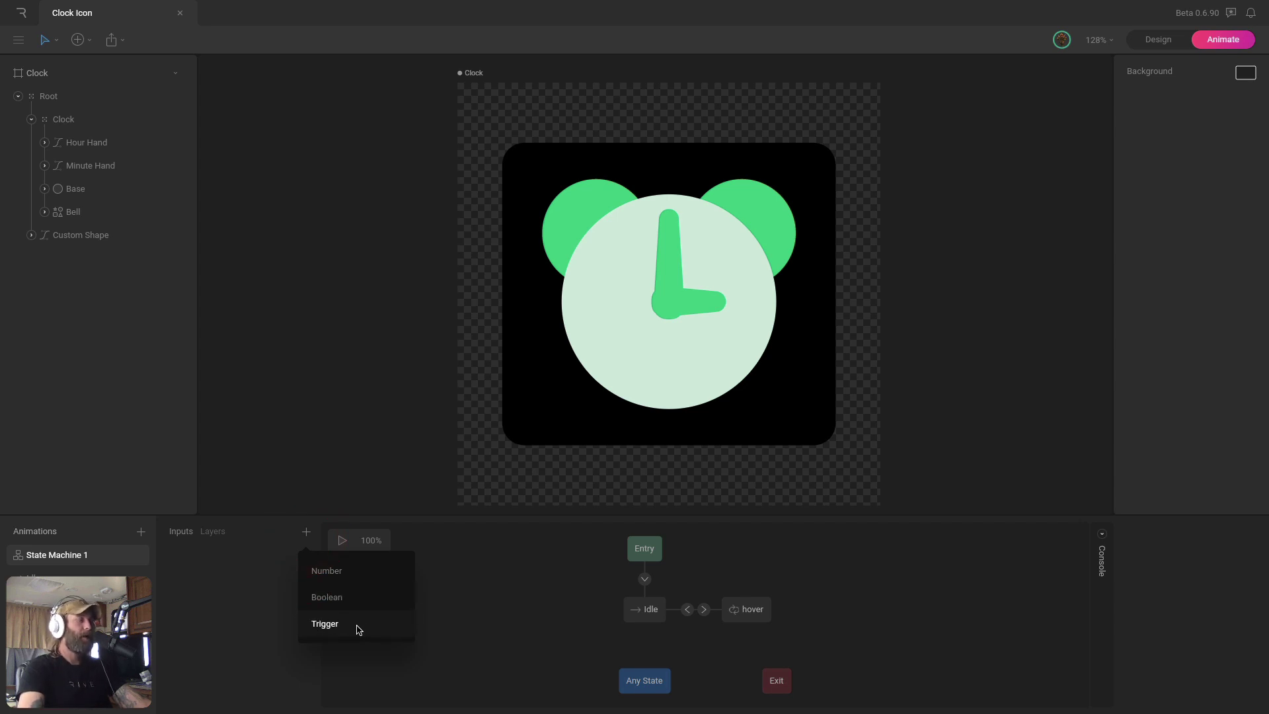
left_click(357, 601)
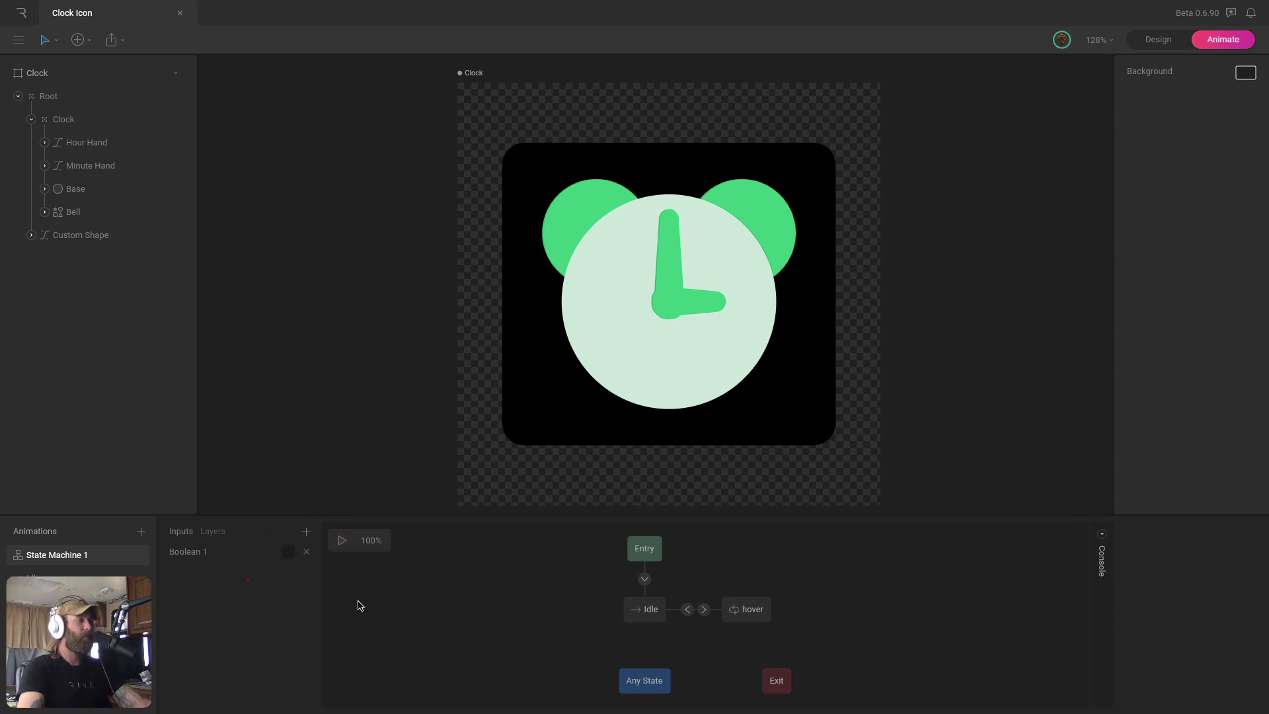
double_click(194, 553)
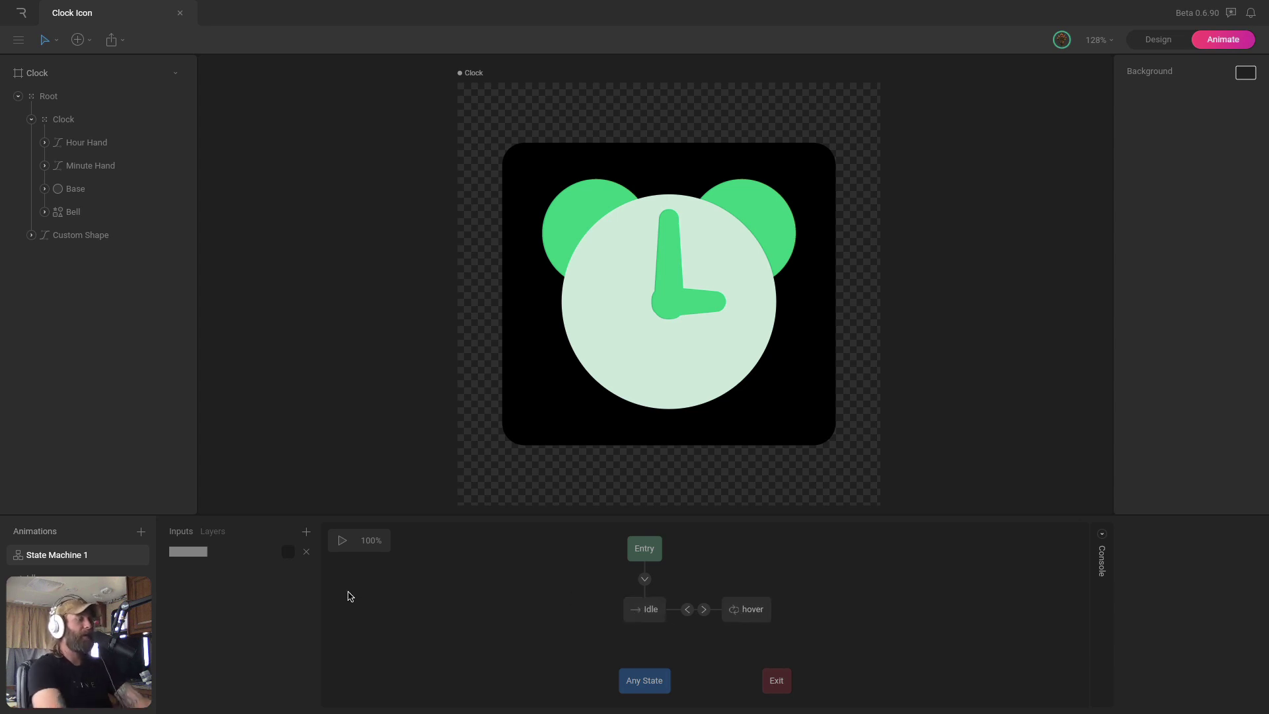
type("hover")
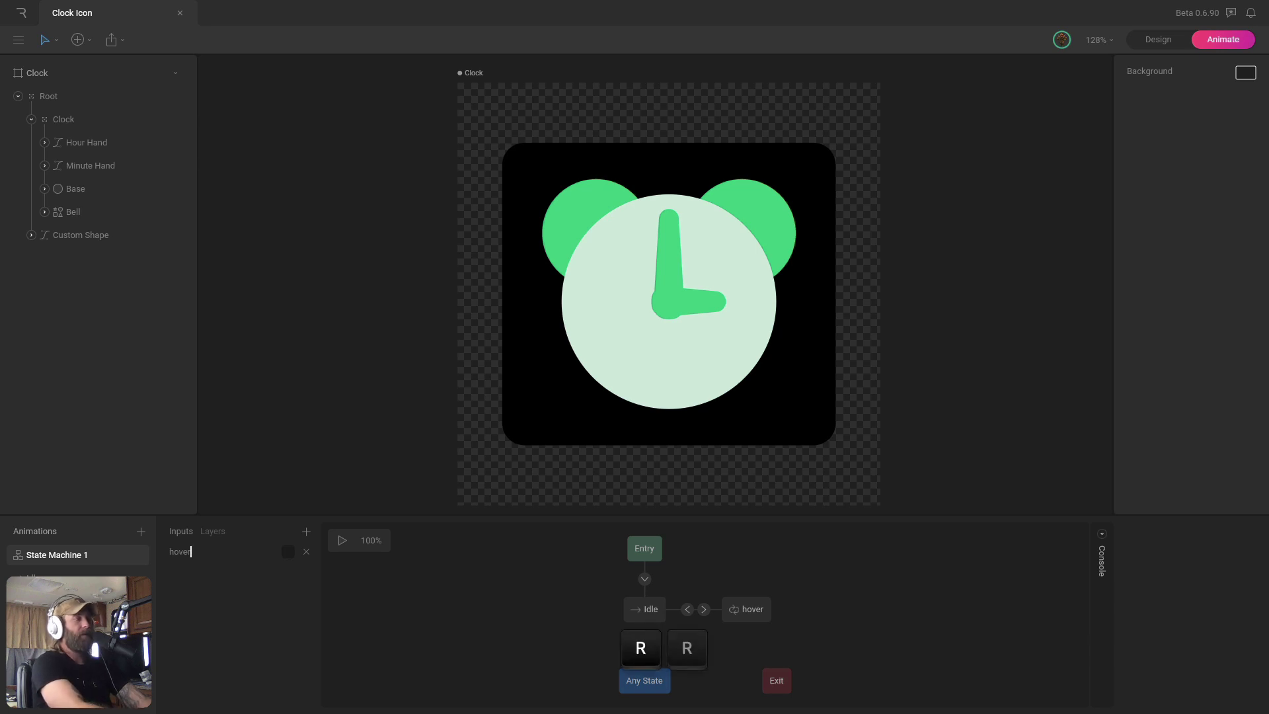
key("Return")
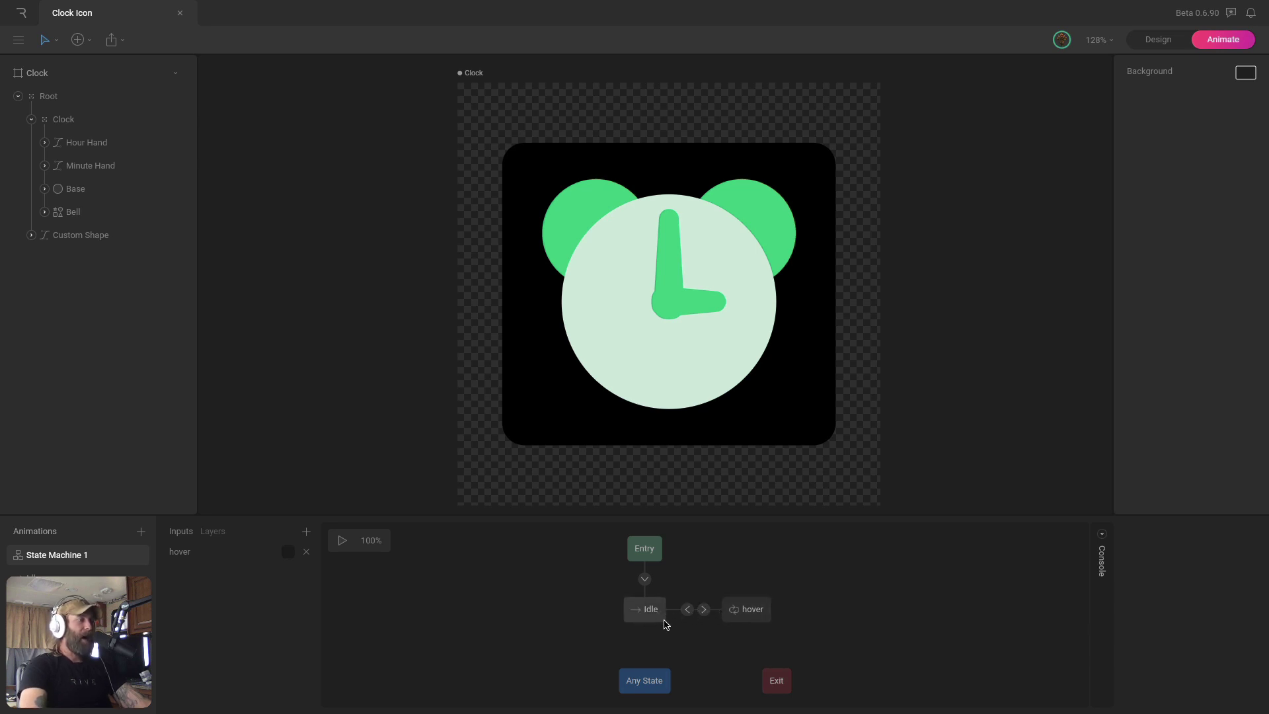
- Add a condition to the Idle to hover transition requiring the hover input to be true
left_click(703, 608)
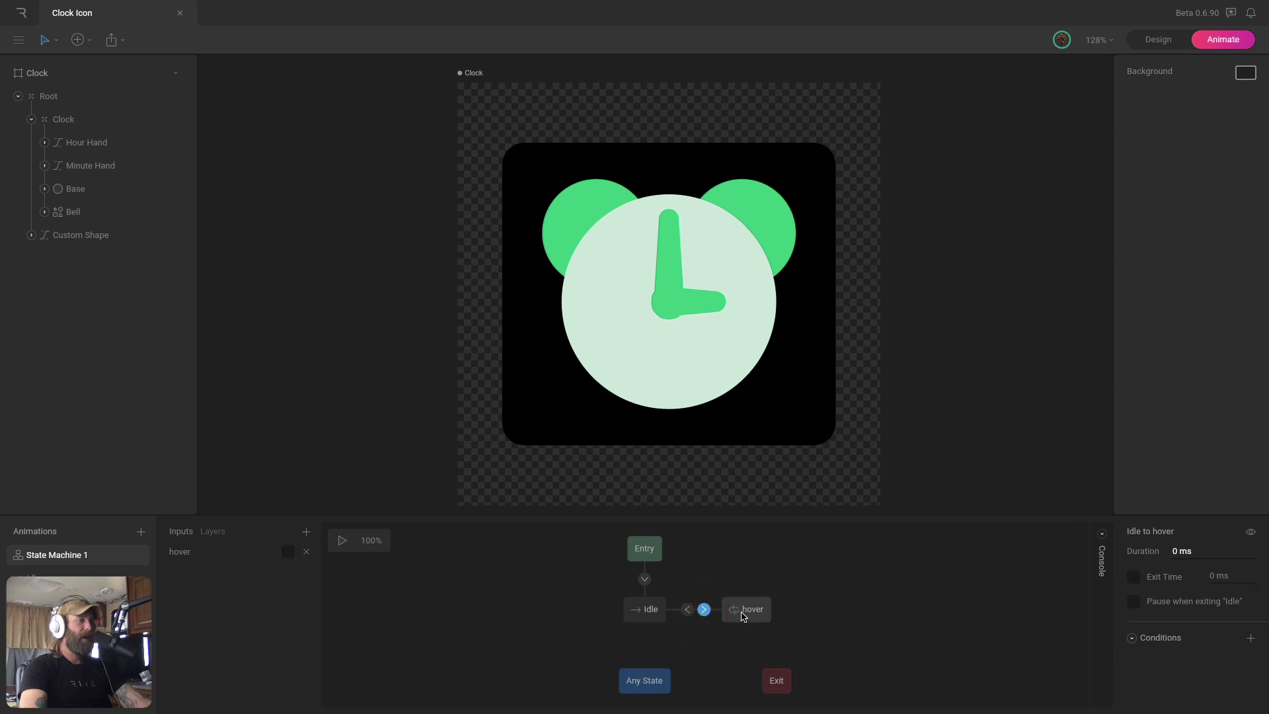
left_click(1249, 638)
left_click(1224, 662)
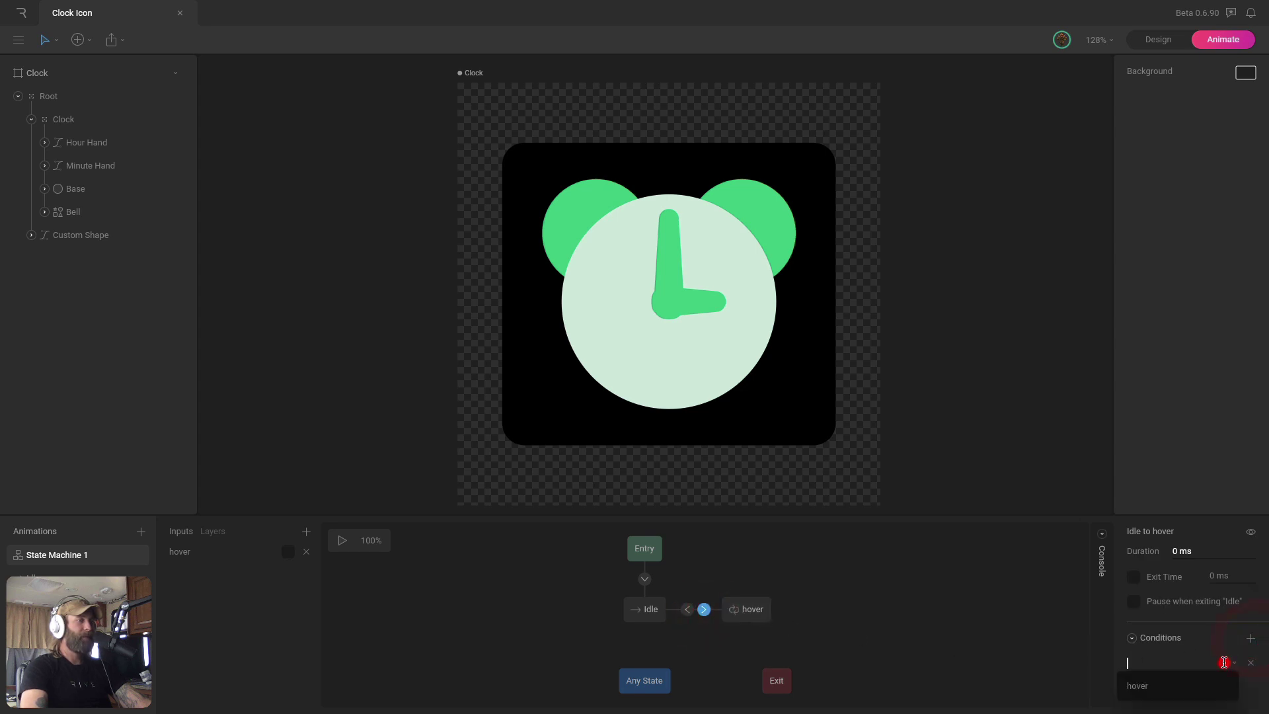
left_click(1144, 685)
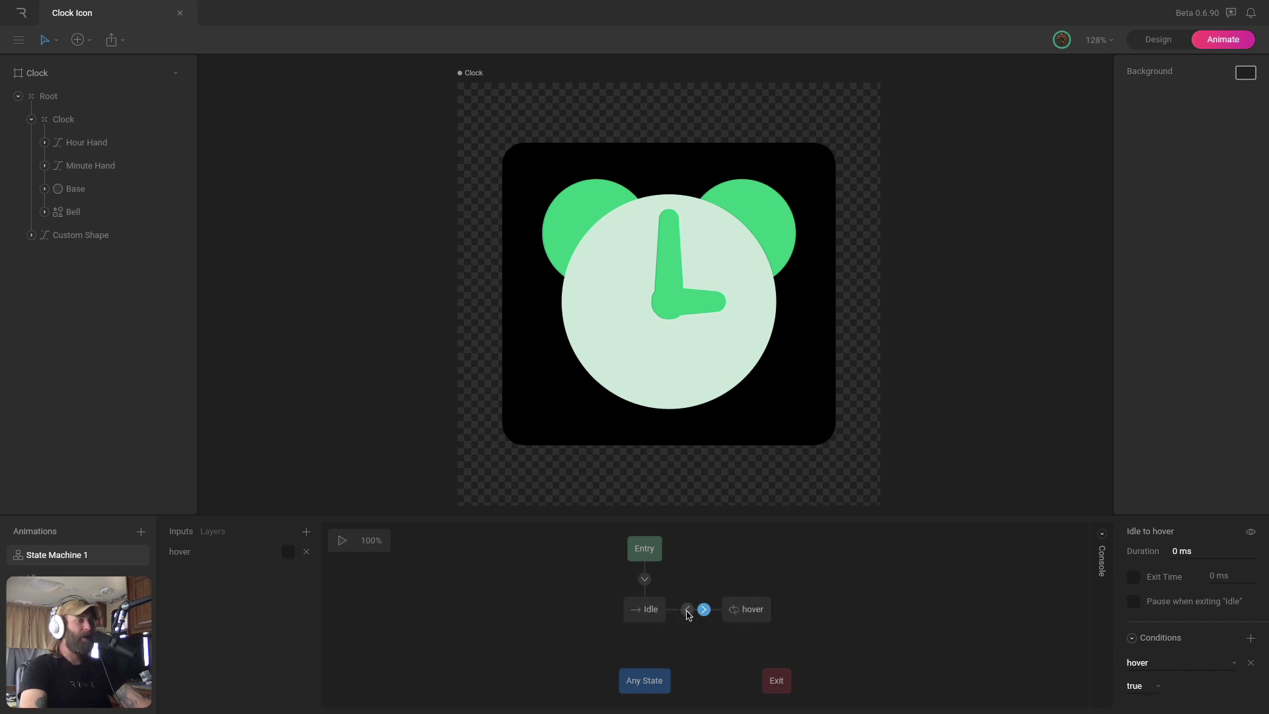
- Add a condition to the hover to Idle transition requiring the hover input to be false
left_click(687, 609)
left_click(1248, 638)
left_click(1199, 662)
left_click(1153, 687)
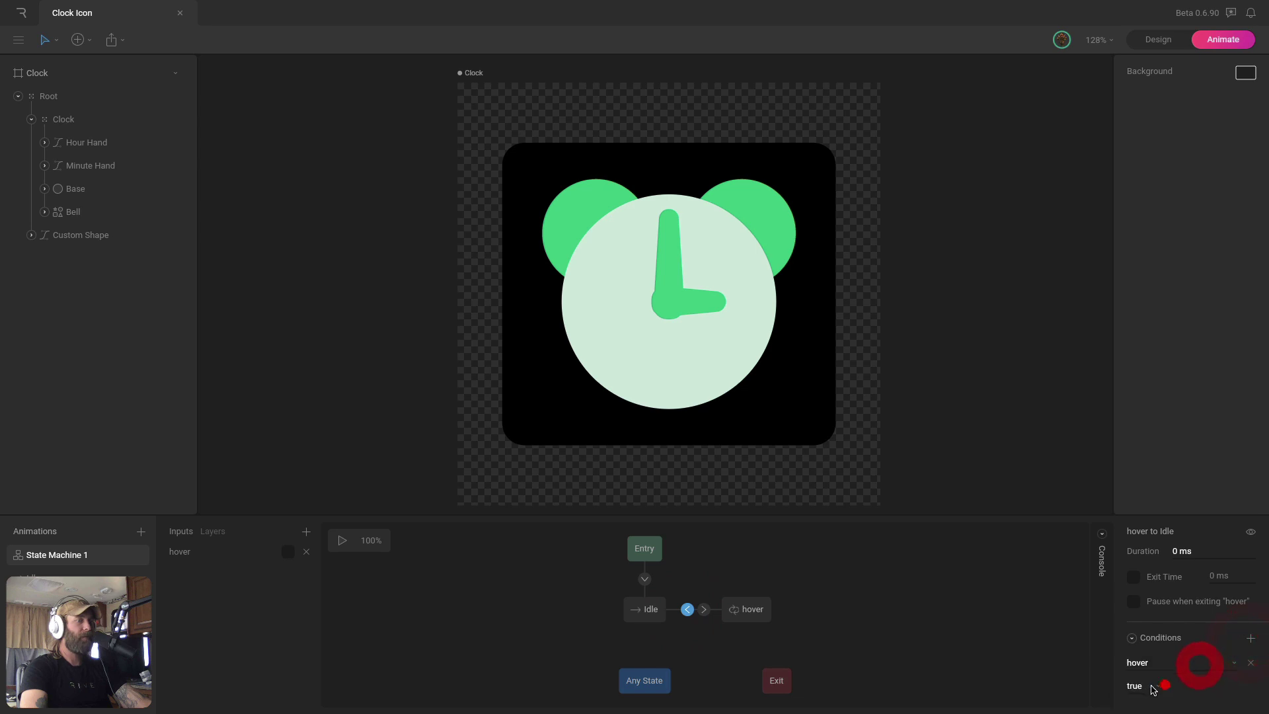
left_click(817, 573)
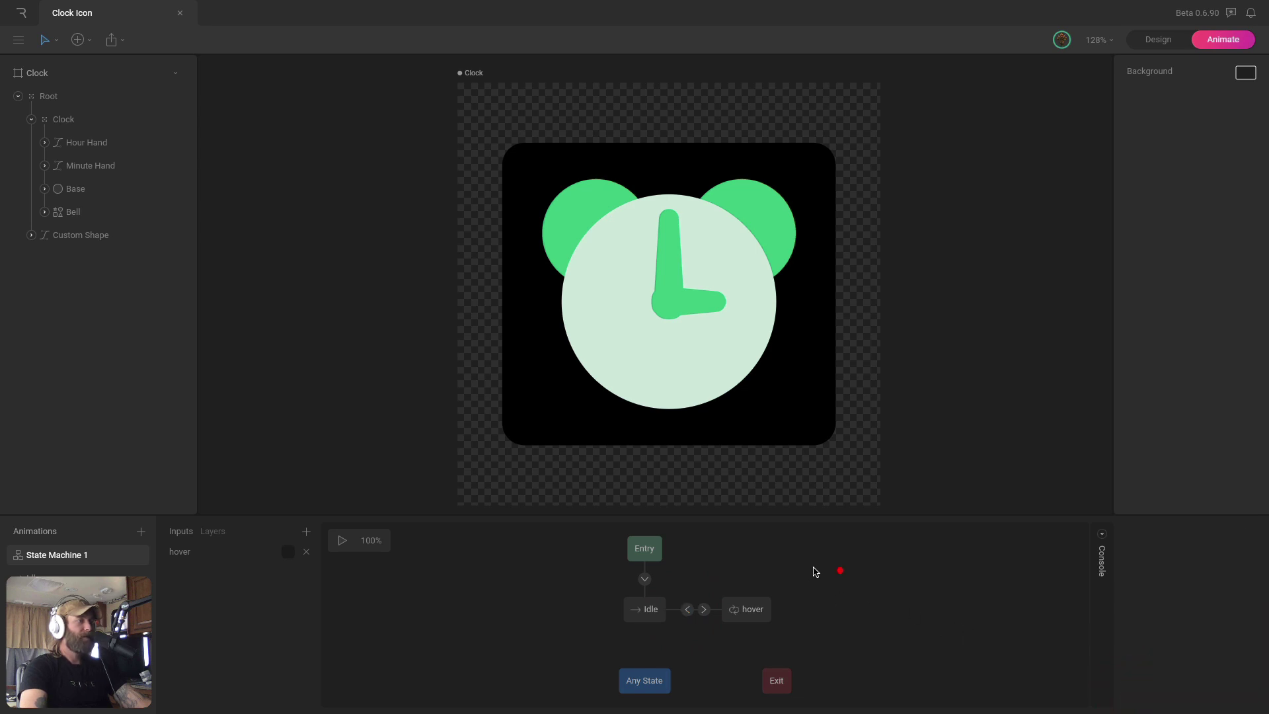
- Play the state machine, switch the hover input on to preview the hover state, and stop playback
left_click(342, 540)
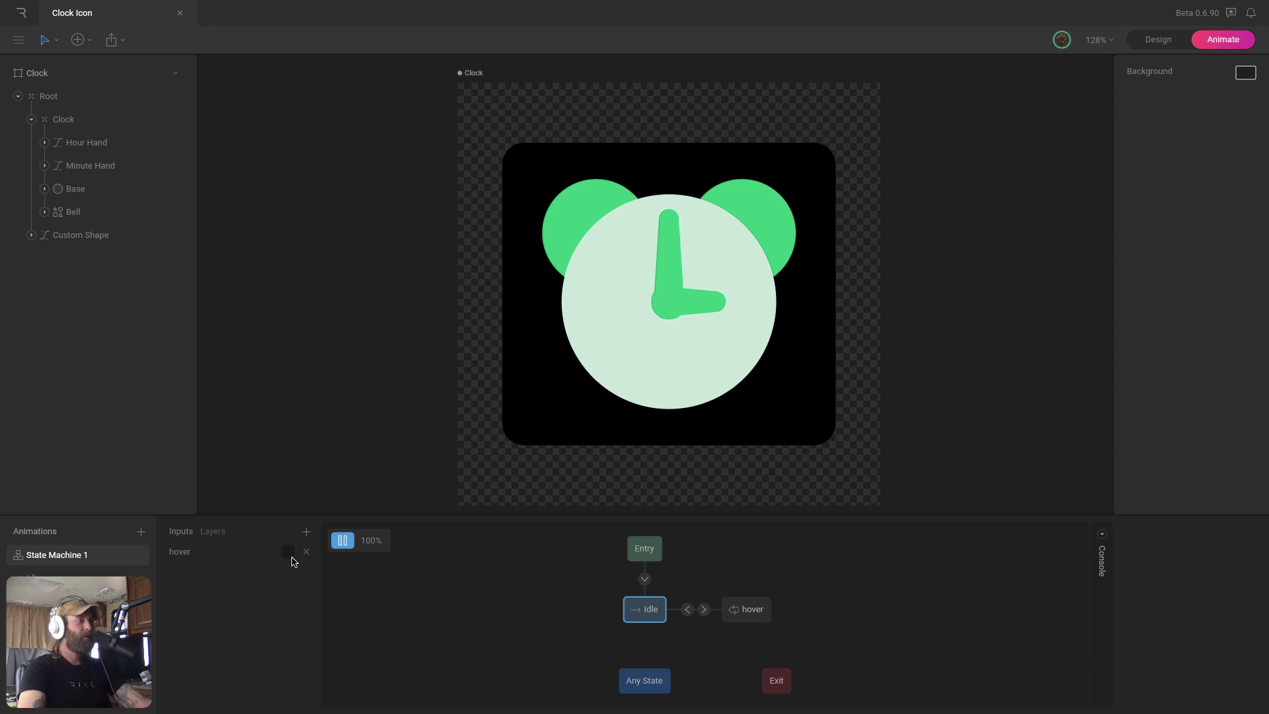
left_click(288, 551)
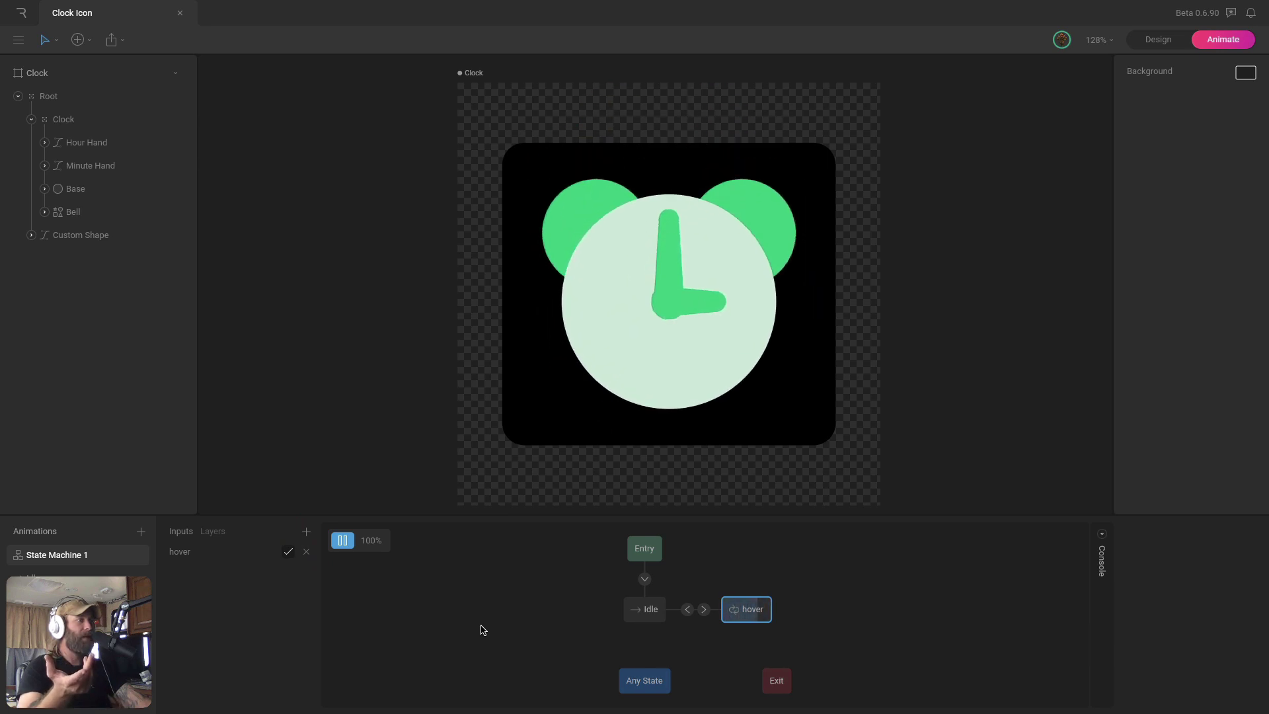
left_click(343, 540)
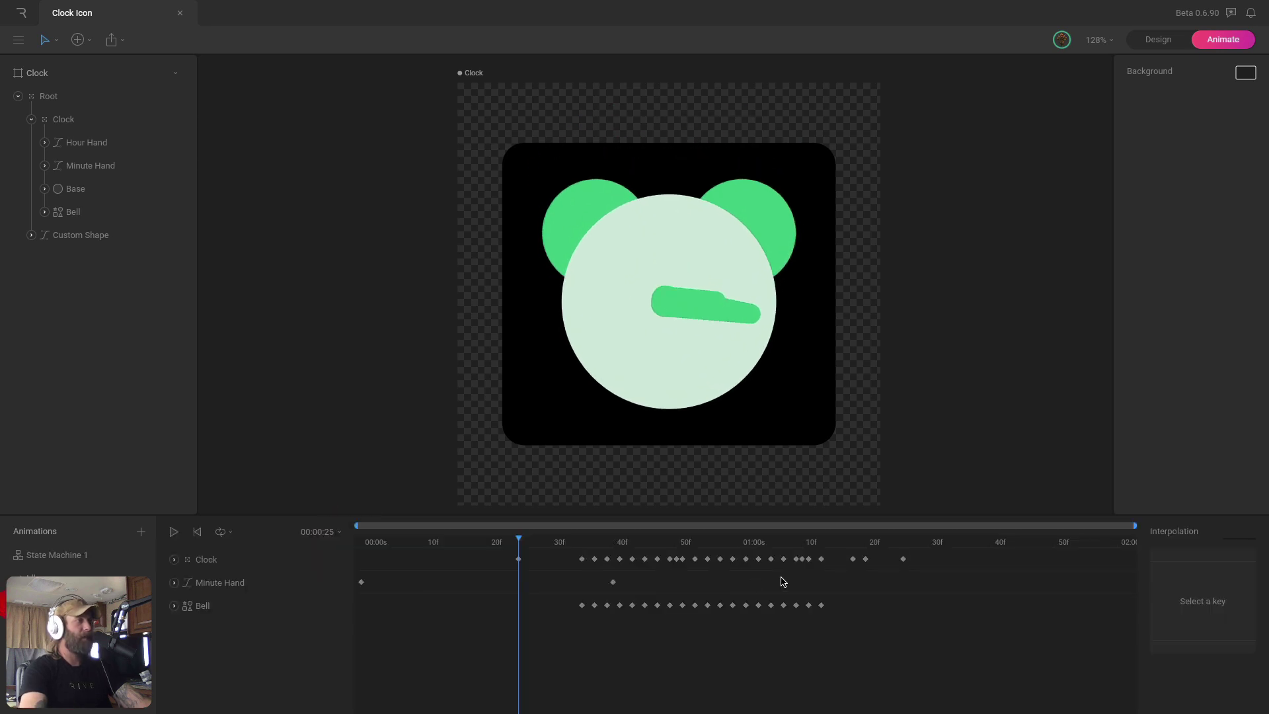
- Scrub the hover animation to the Clock's last key at 00:01:26 to check the pose, and return to the state machine
mouse_move(904, 538)
left_mouse_down()
mouse_move(1135, 533)
mouse_move(928, 540)
mouse_move(1107, 540)
mouse_move(905, 555)
left_mouse_up()
left_click(904, 555)
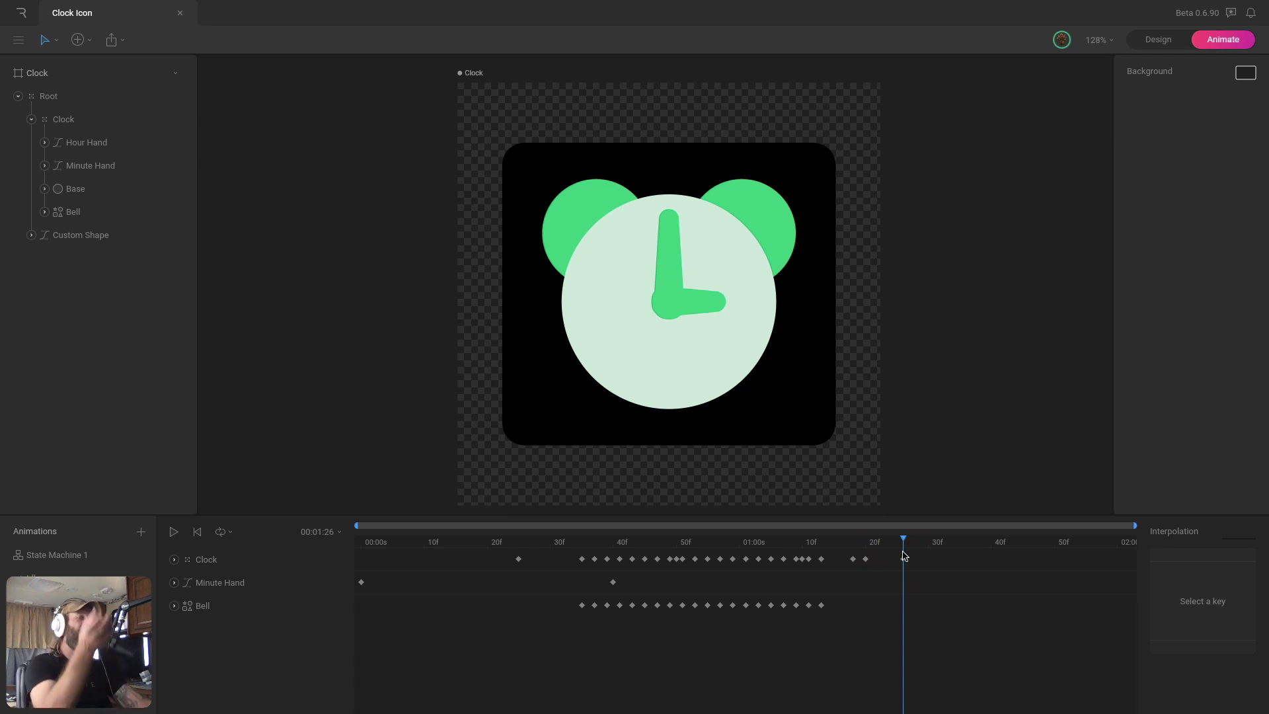
left_click(46, 555)
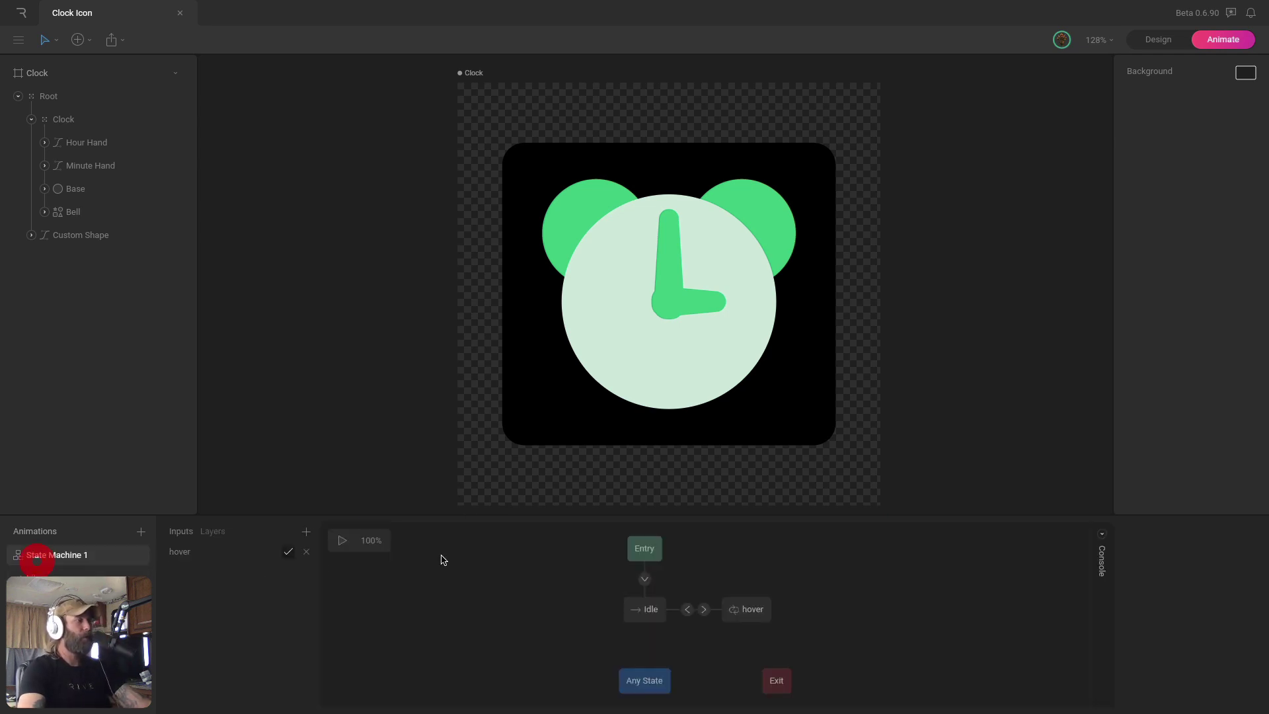
- Replay the state machine with hover on and switch the input off to preview the return to Idle
left_click(337, 546)
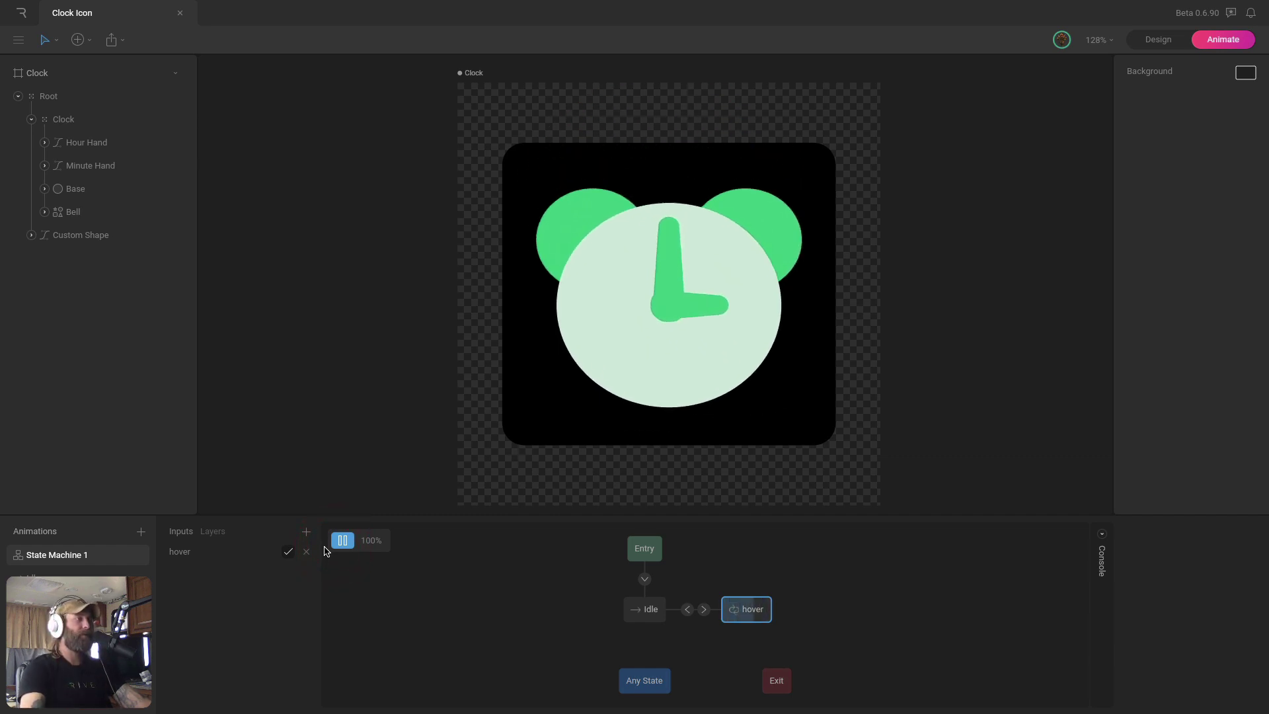
left_click(288, 557)
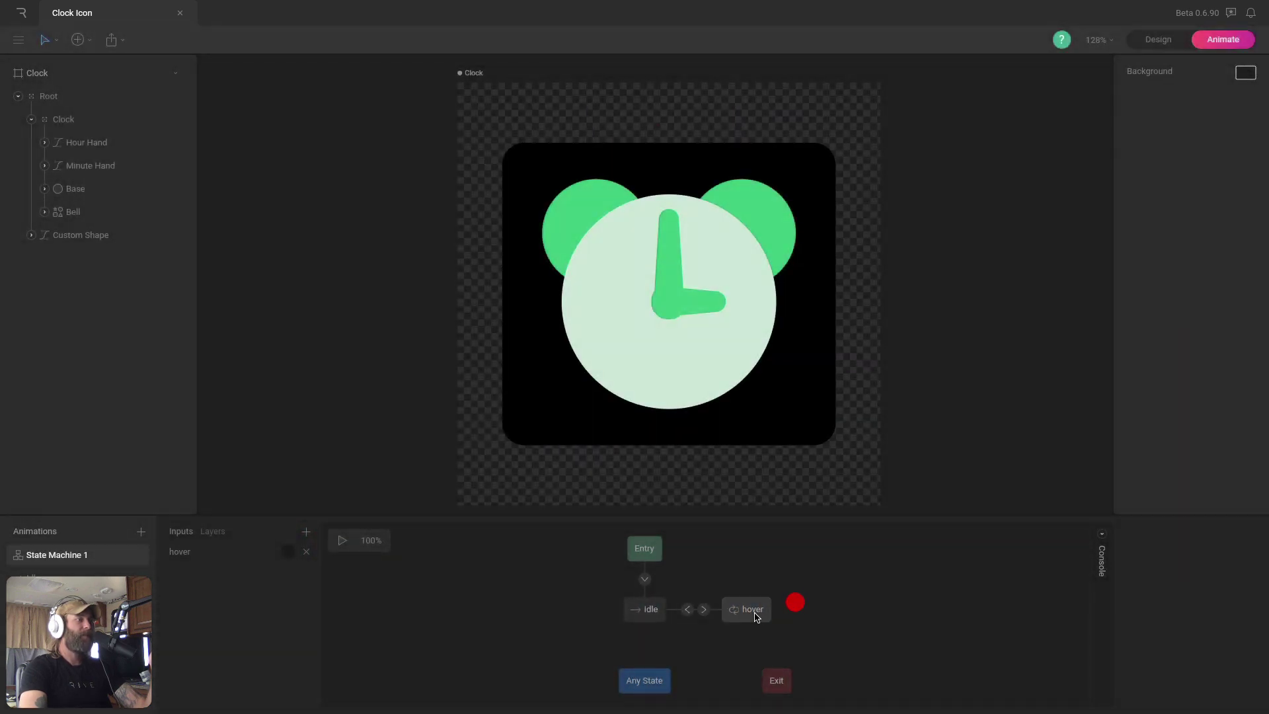
left_click(796, 600)
- Test the state machine by repeatedly toggling the hover input during playback, ending with it off and playback stopped
left_click(289, 552)
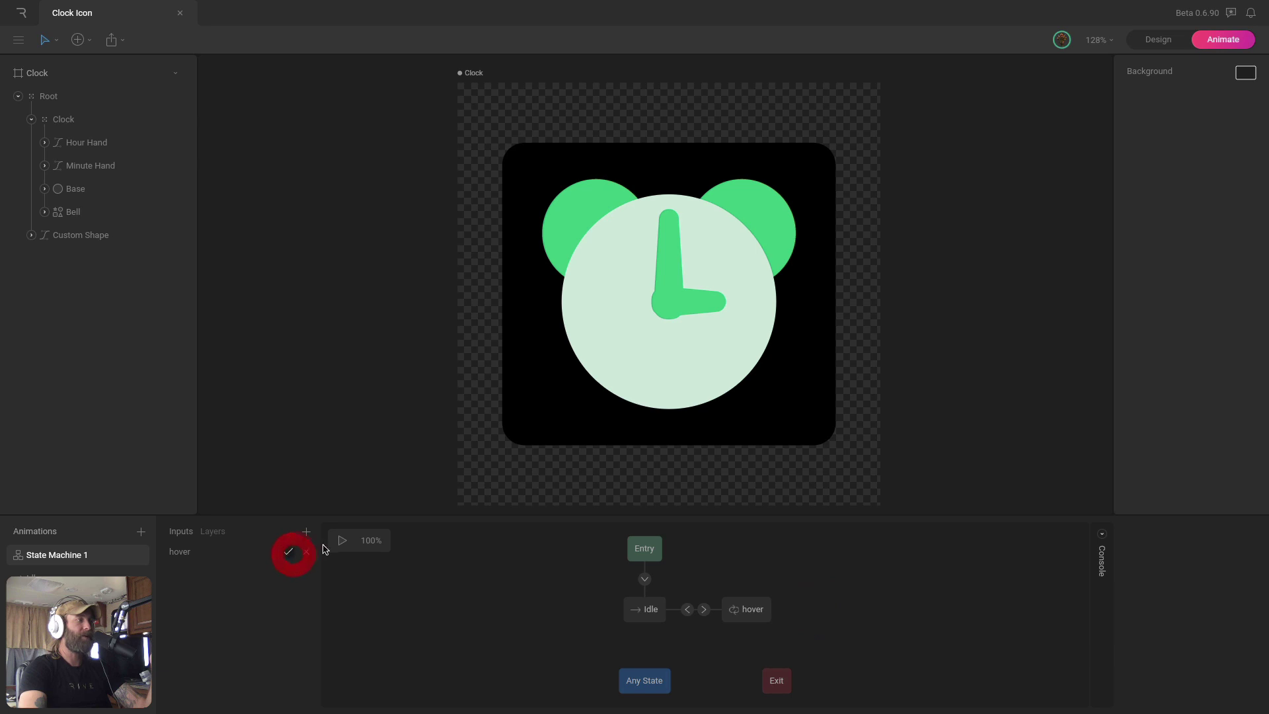
left_click(341, 541)
left_click(288, 552)
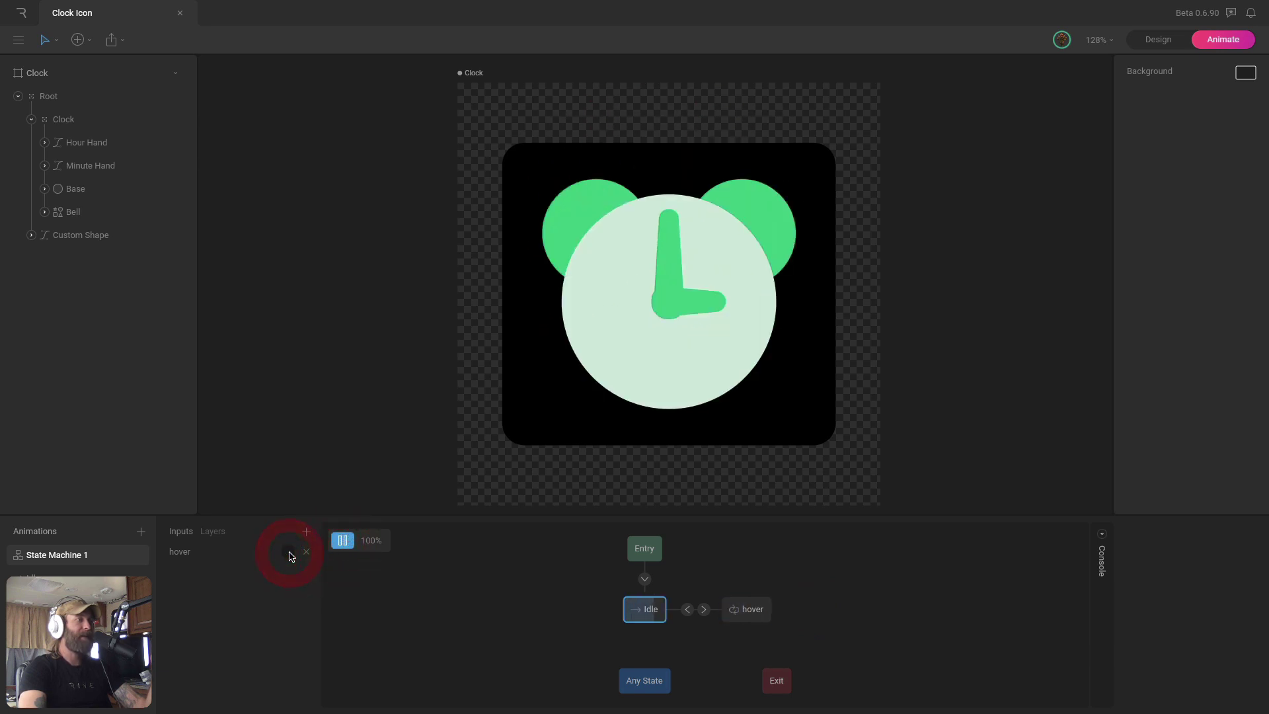
left_click(288, 553)
left_click(289, 552)
left_click(289, 552)
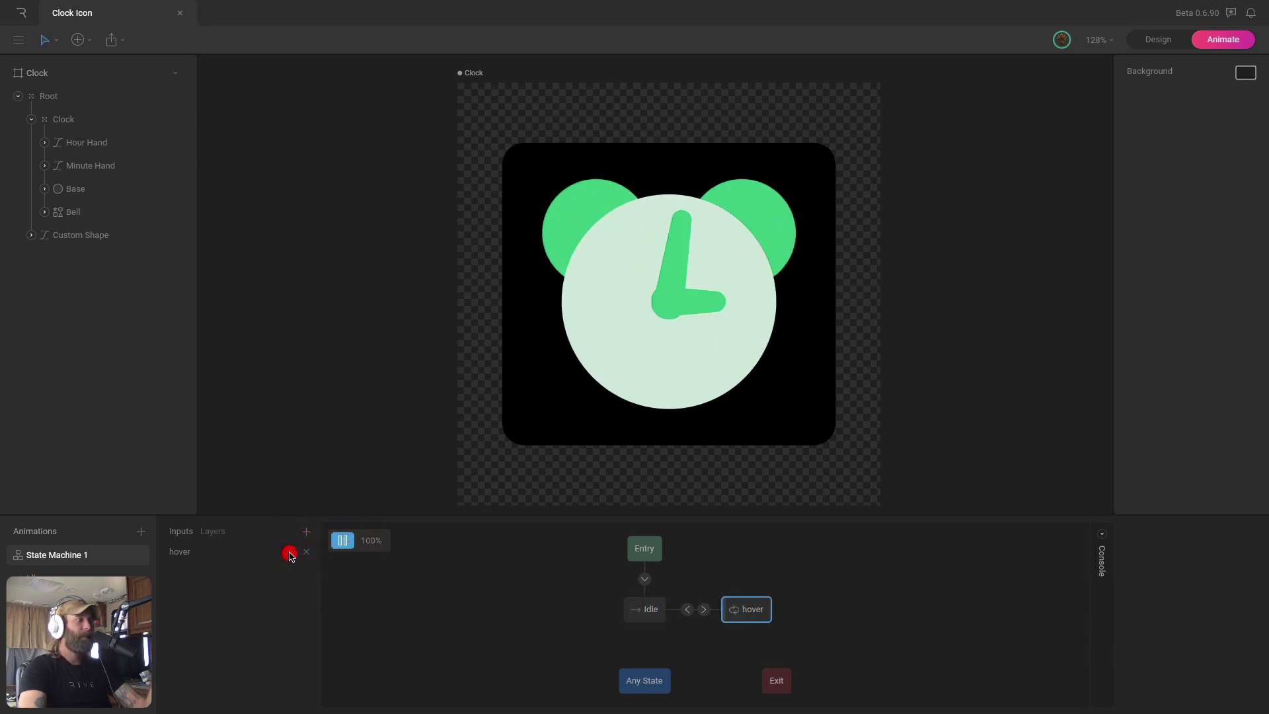
left_click(288, 552)
left_click(289, 552)
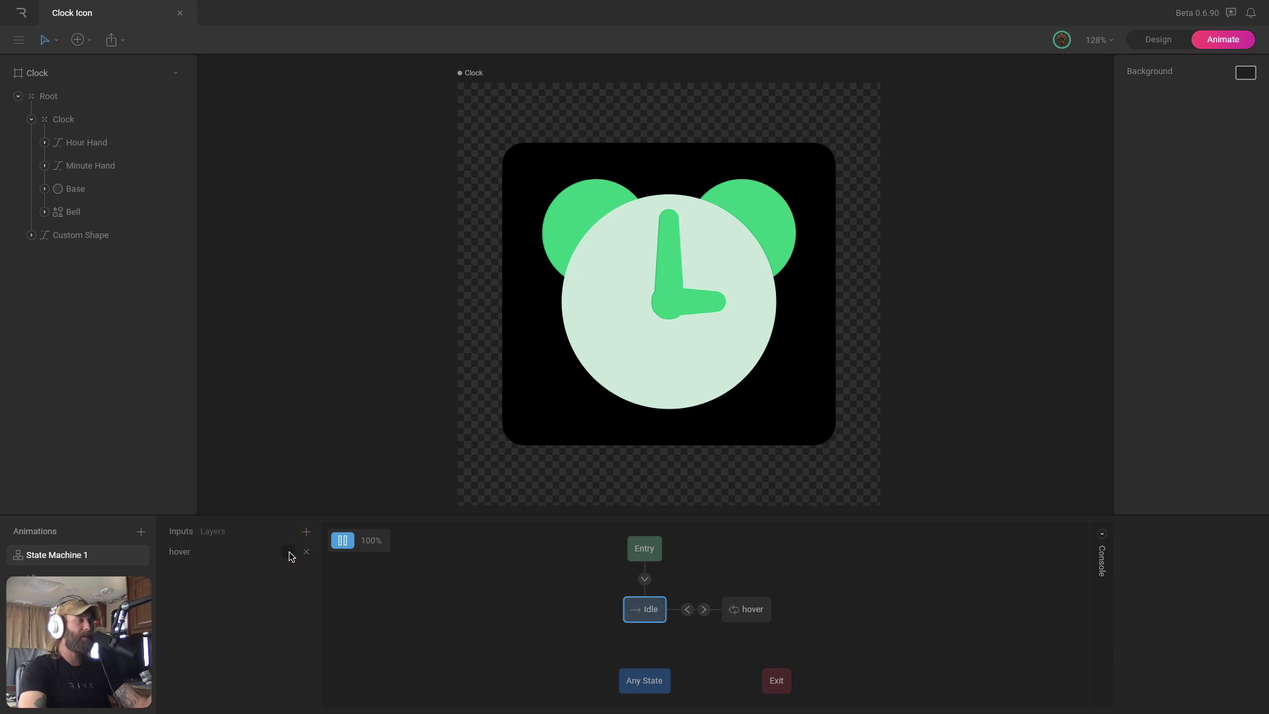
left_click(336, 542)
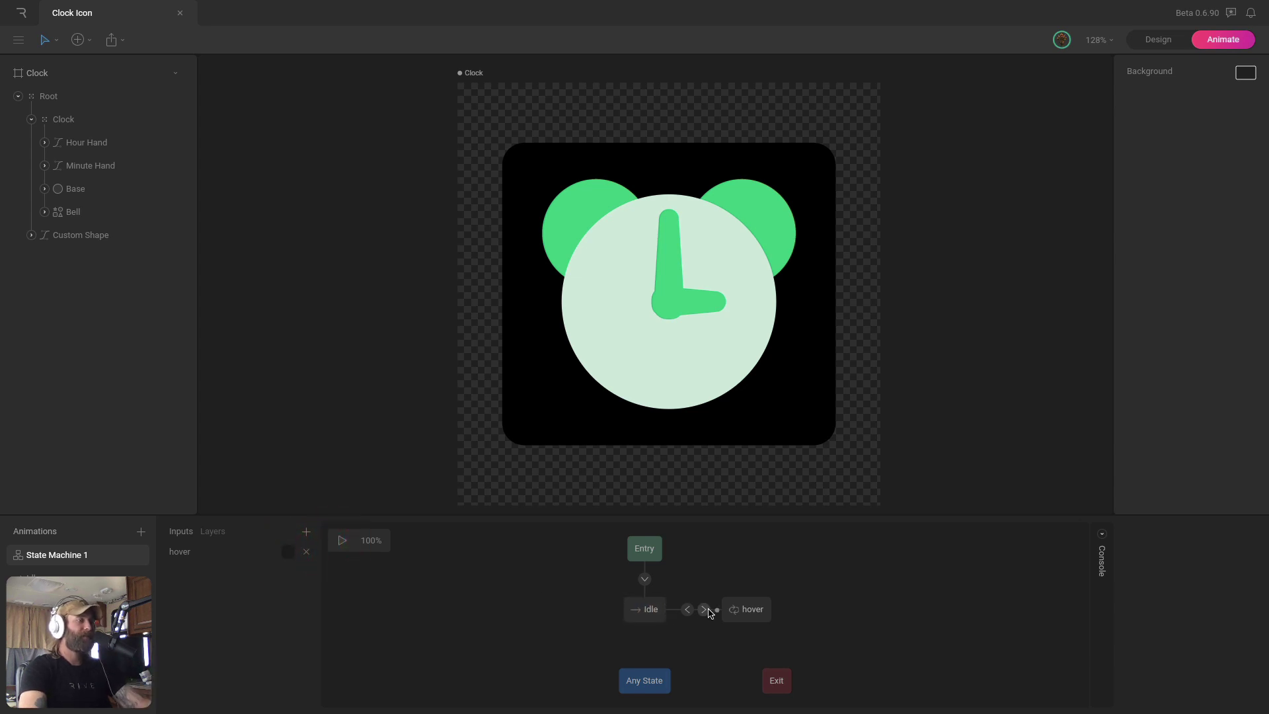
- Set the duration of the hover to Idle transition to 500 ms
left_click(687, 611)
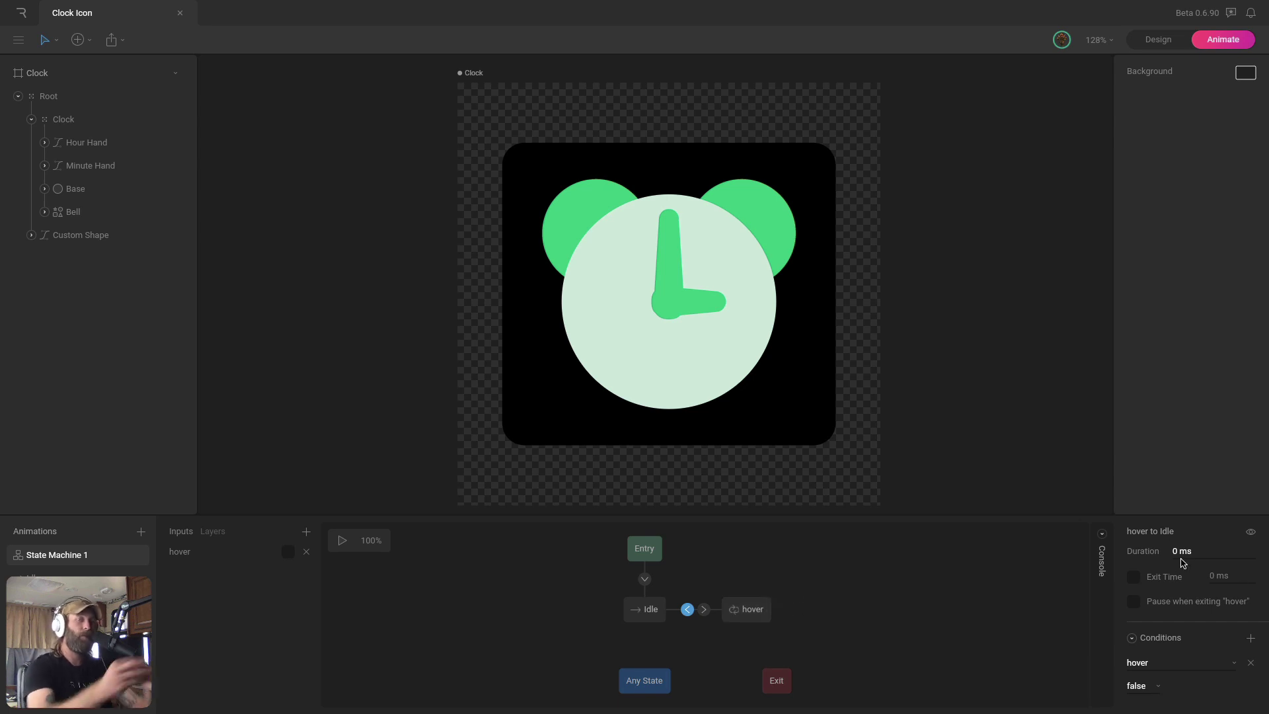
left_click(1182, 551)
type("500")
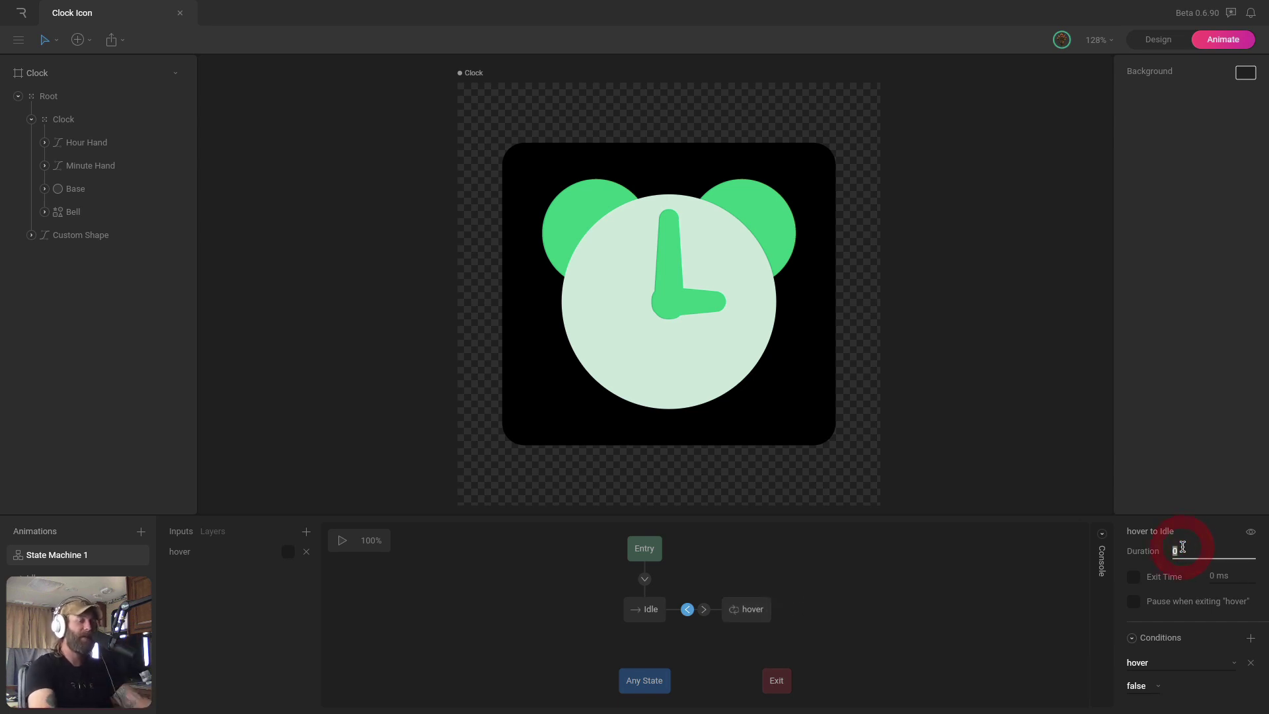
key("Return")
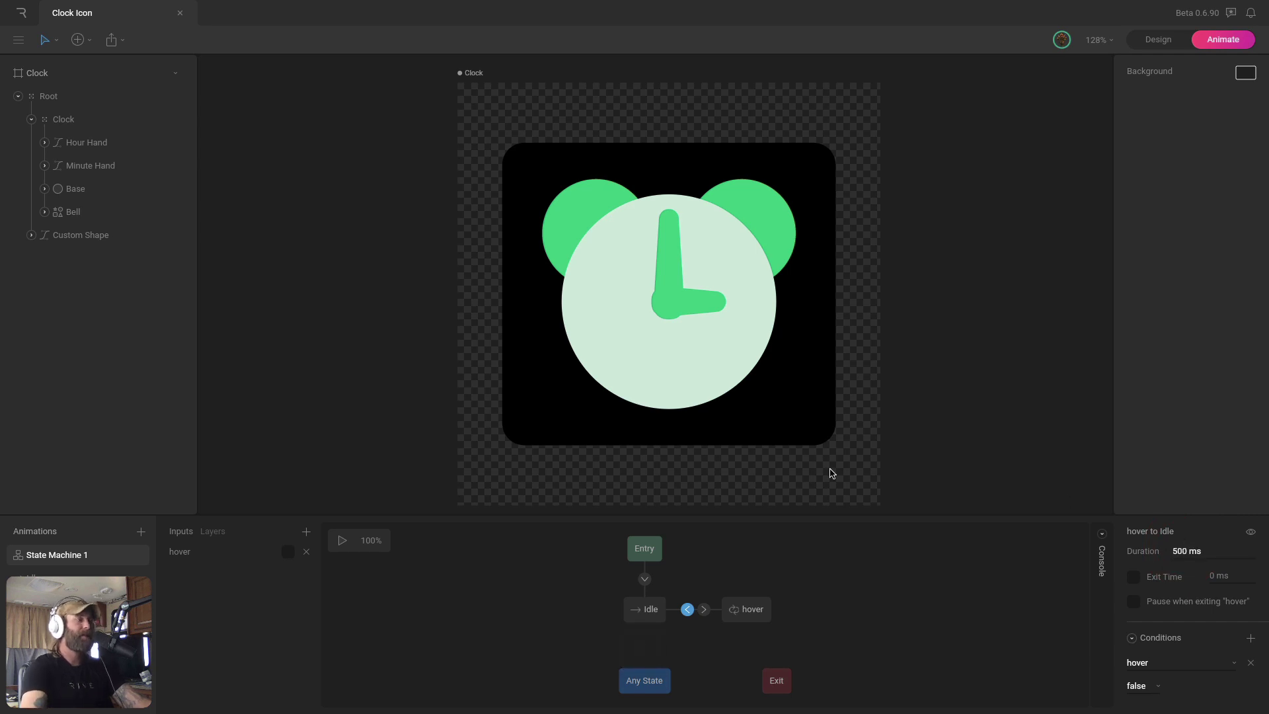
- Play the state machine and toggle hover on and off several times to check the 500 ms blend back to Idle
left_click(343, 544)
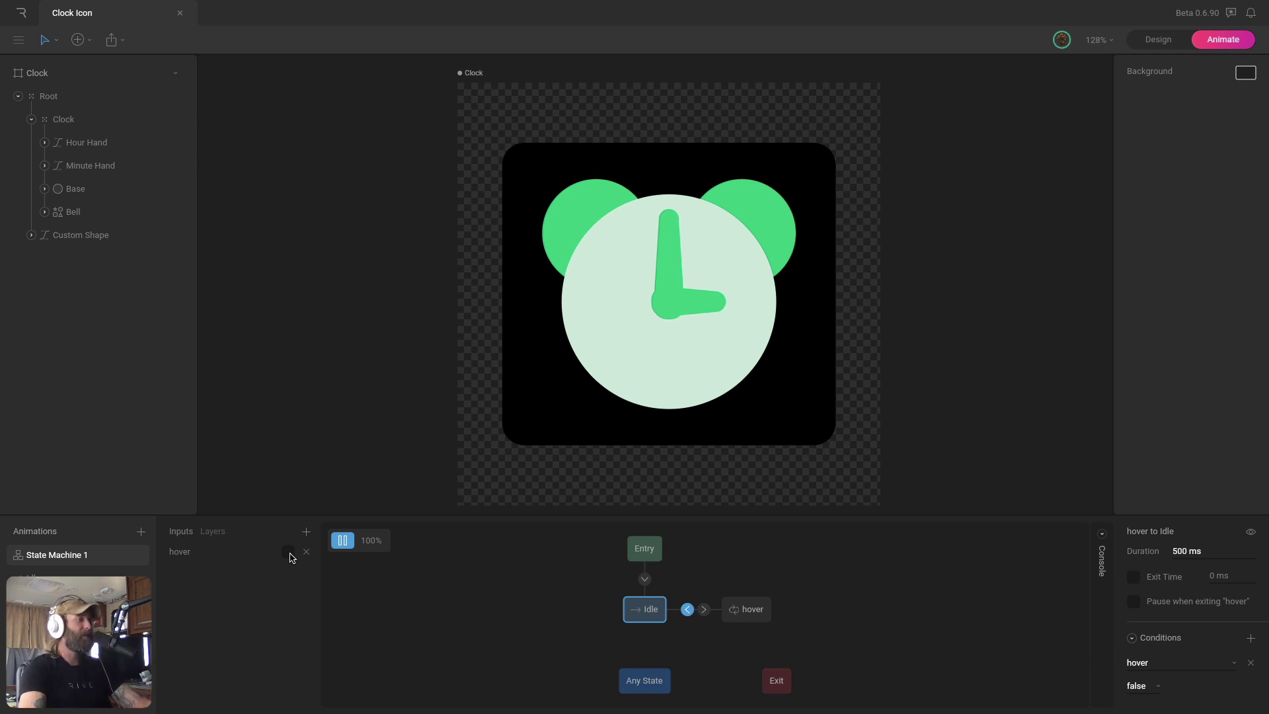
left_click(289, 553)
left_click(288, 552)
left_click(289, 555)
left_click(289, 555)
left_click(290, 554)
left_click(290, 554)
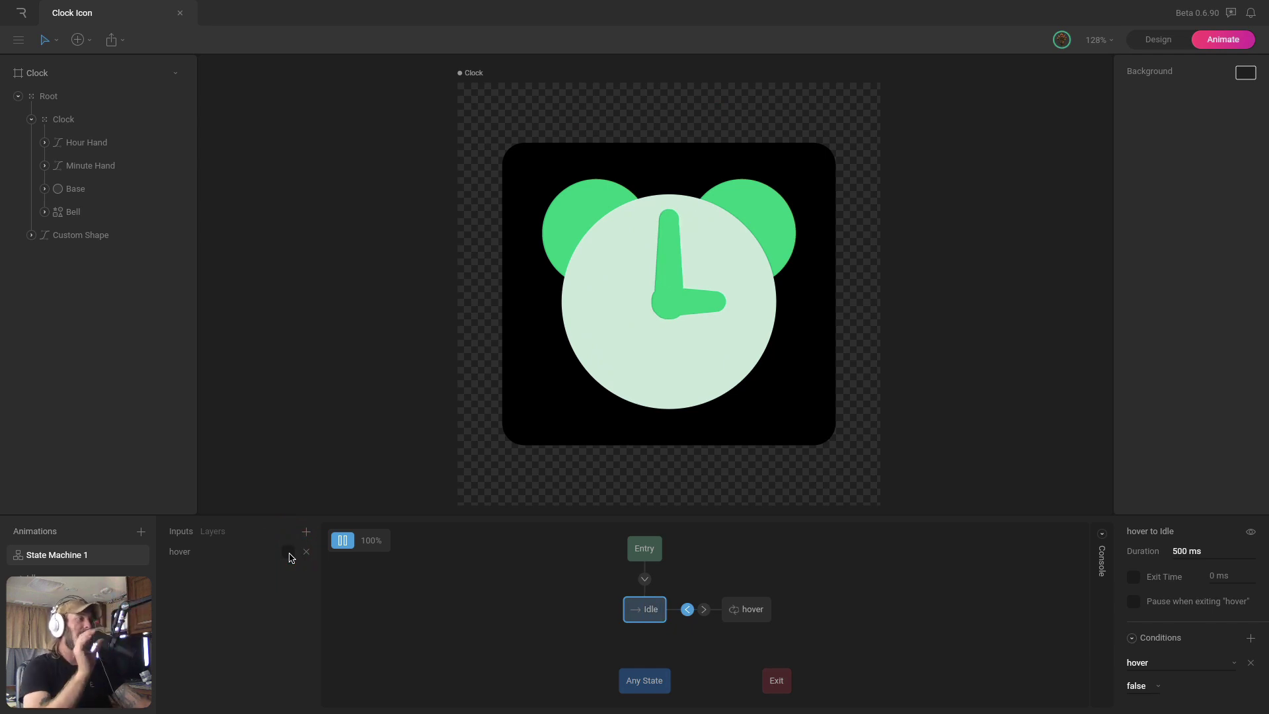
left_click(342, 541)
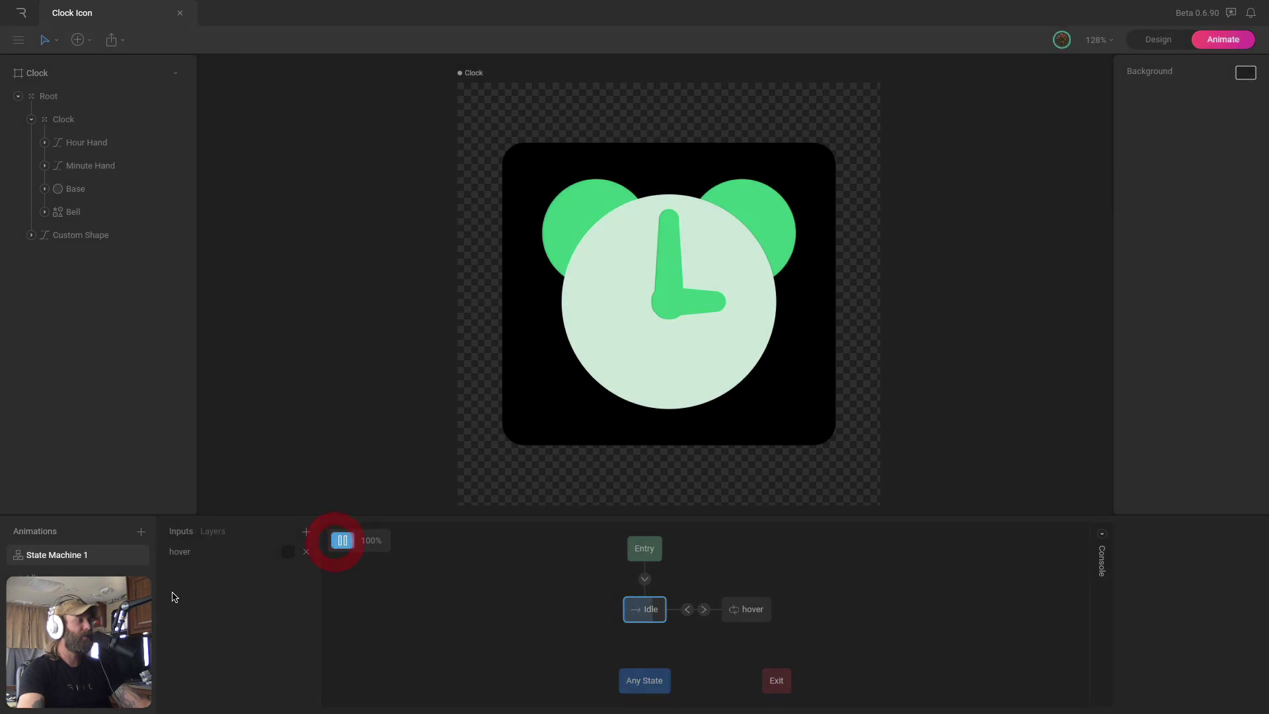
- Examine the Minute Hand's rotation keys in the hover animation at 00:00:40 and at frame 0
left_click(99, 572)
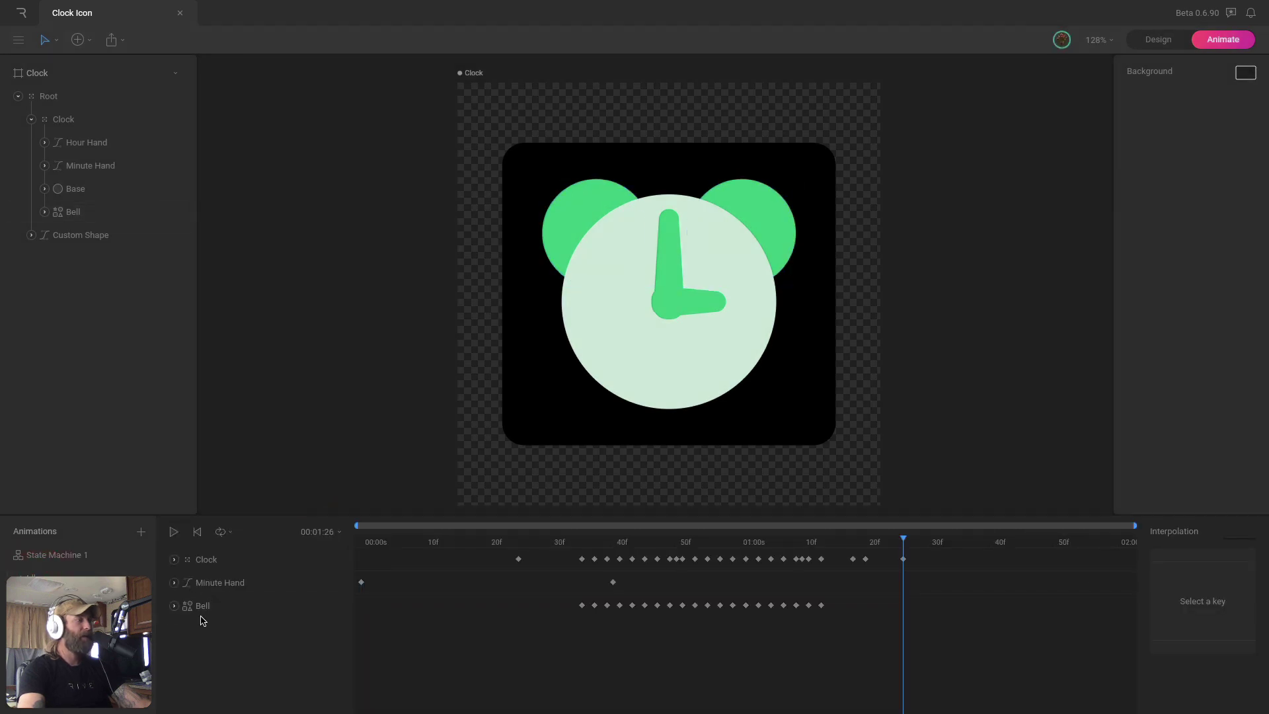
left_click(361, 581)
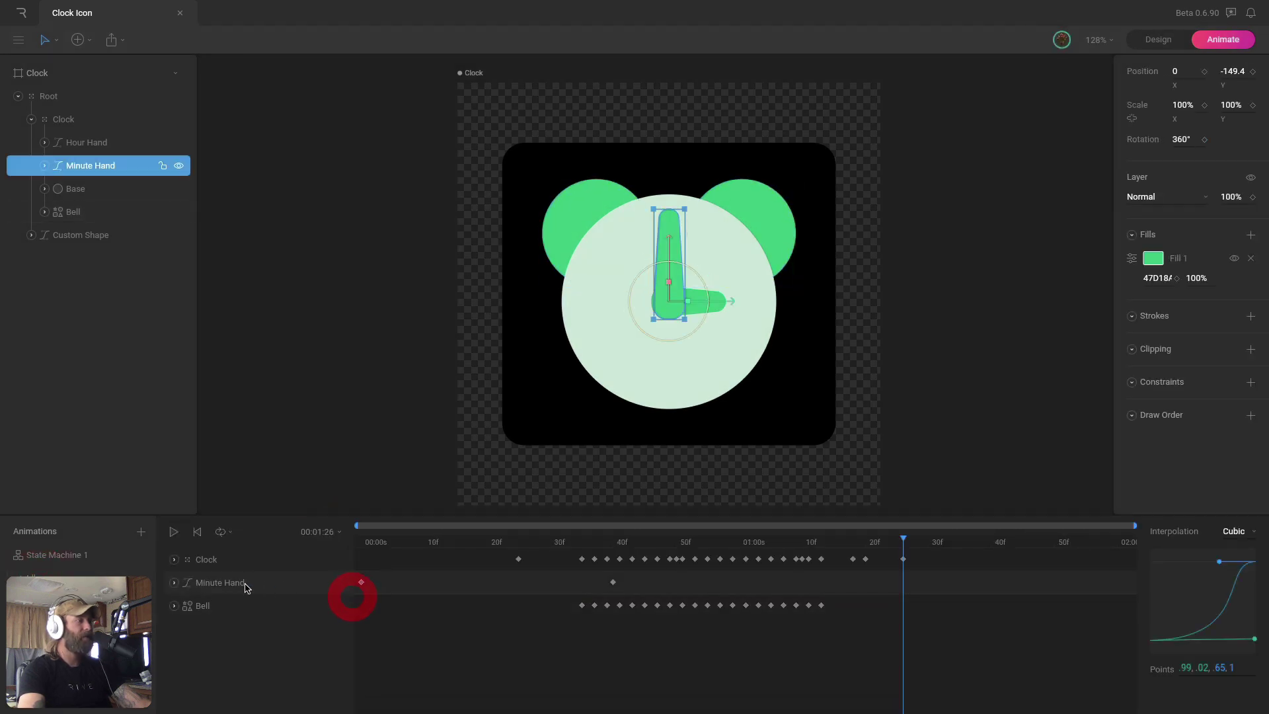
left_click(612, 582)
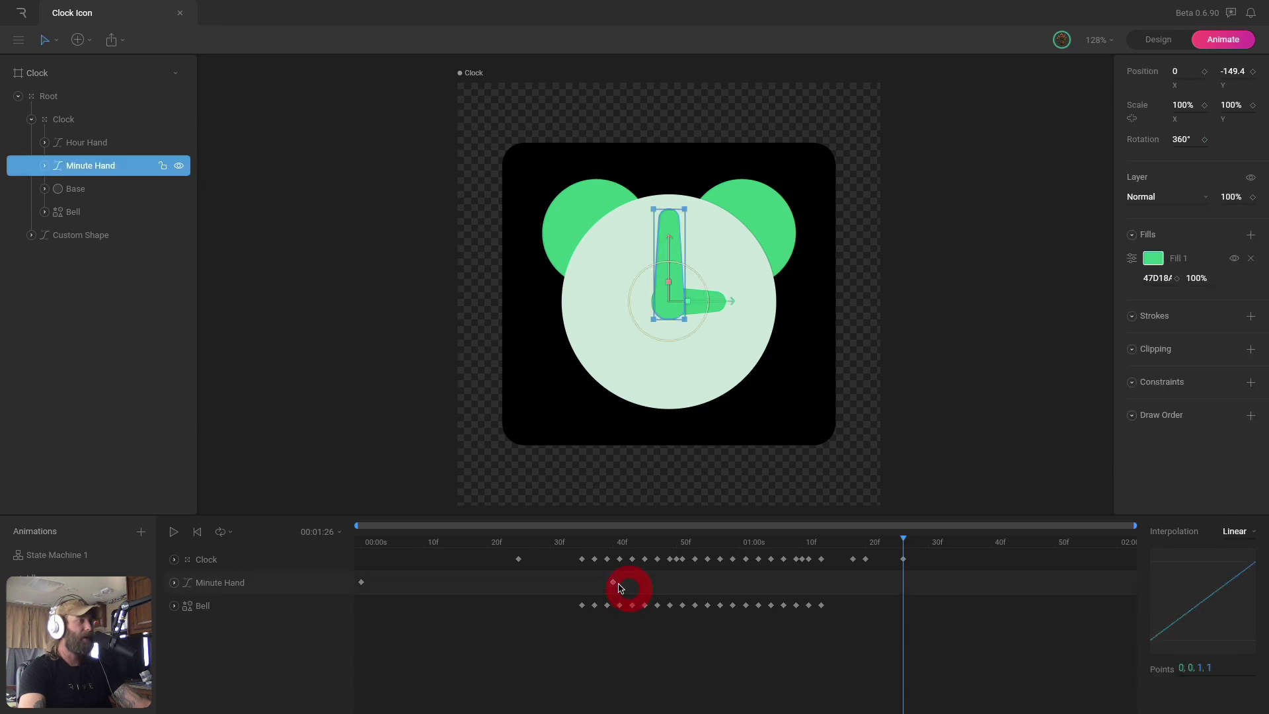
left_click(611, 582)
left_click(174, 582)
left_click(612, 605)
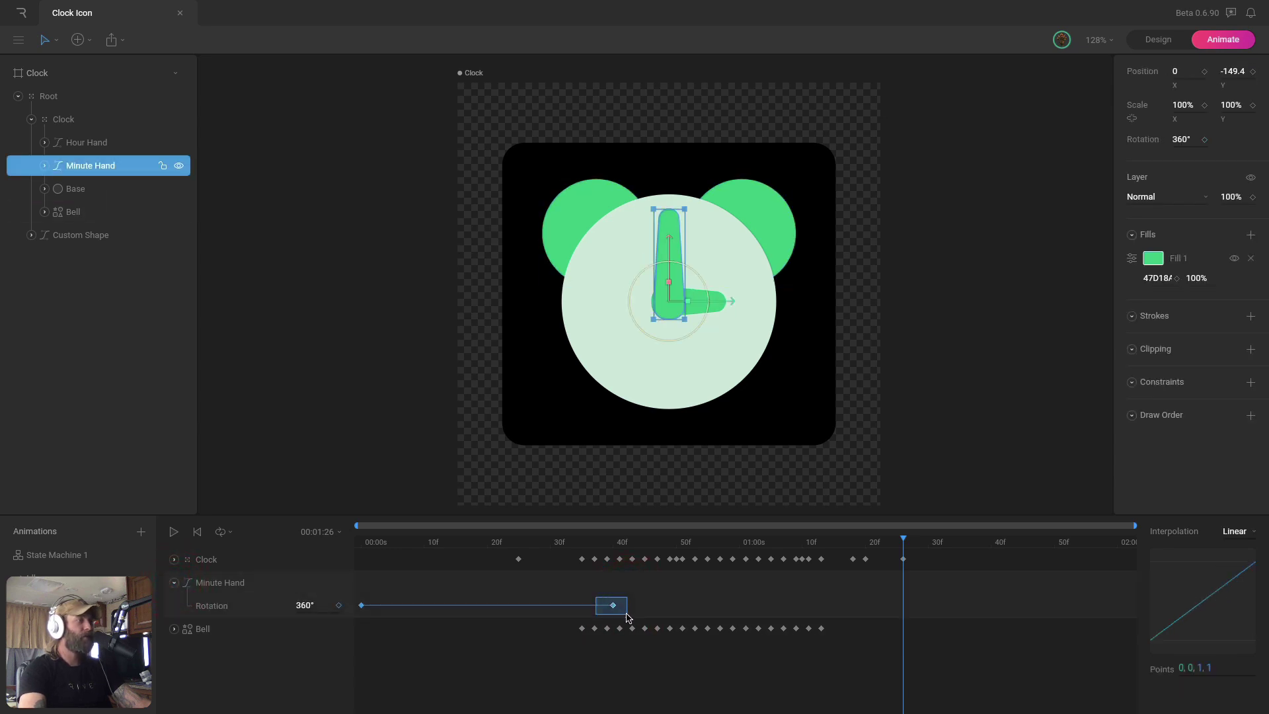
left_click(623, 610)
left_click(615, 546)
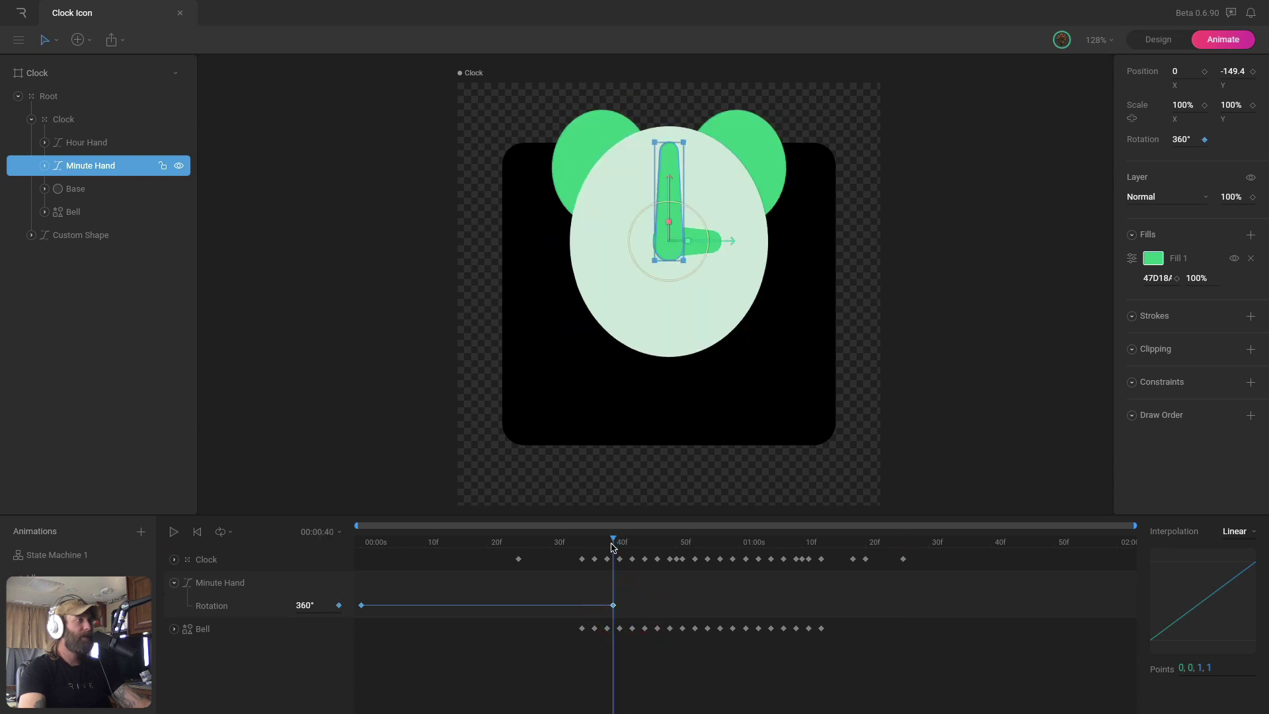
left_click_drag(613, 546, 327, 555)
left_click(575, 581)
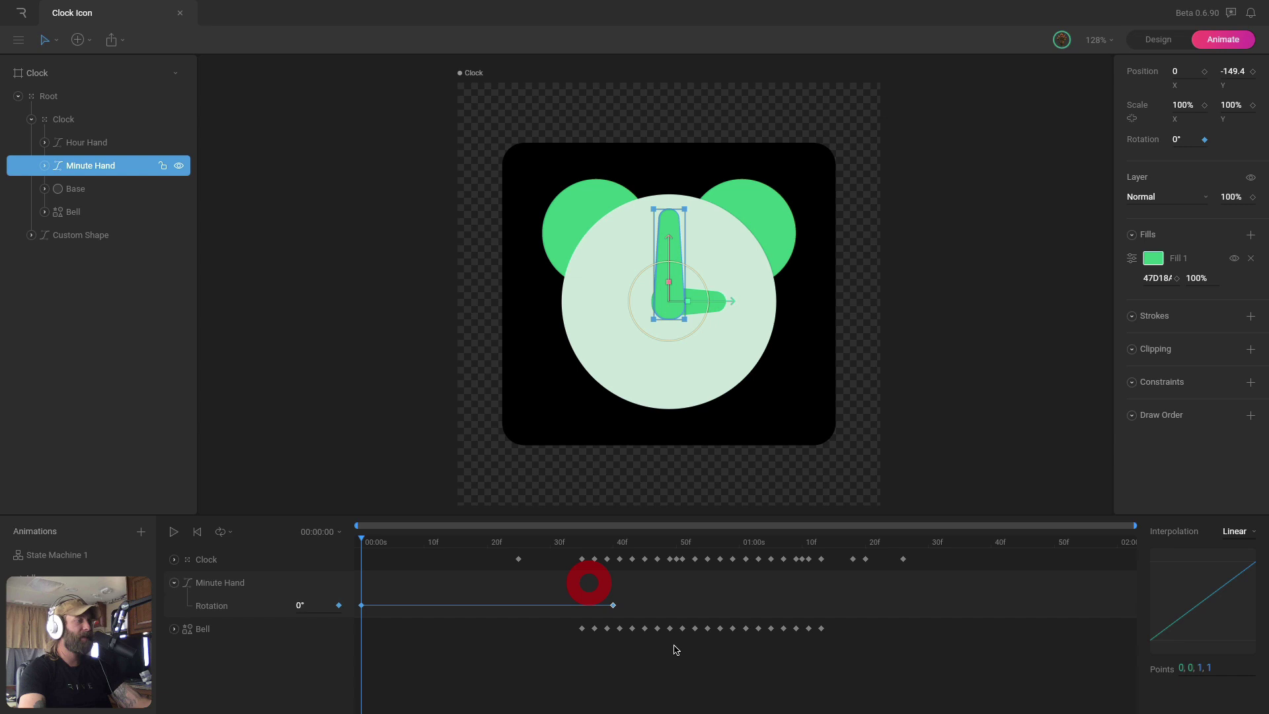
- Copy the Minute Hand's 360° rotation key at 00:00:40 in the hover animation to frame 0 of the Idle animation
left_click(614, 605)
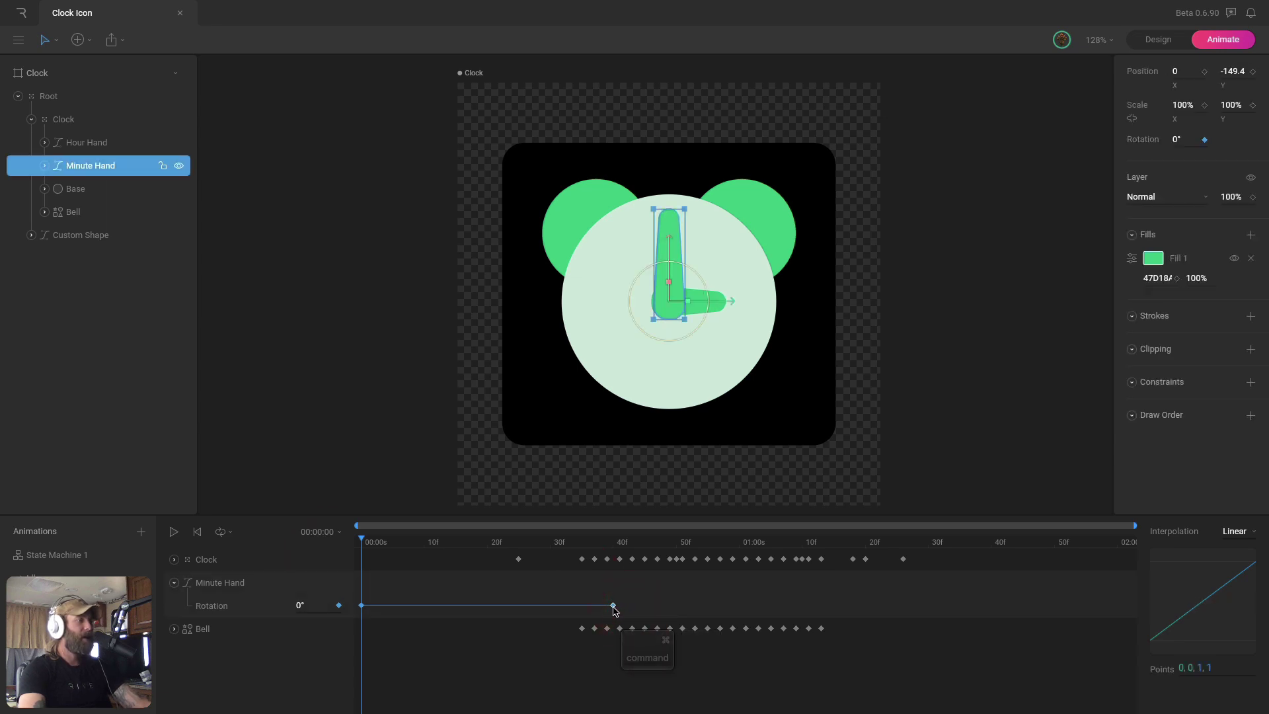
left_click(613, 542)
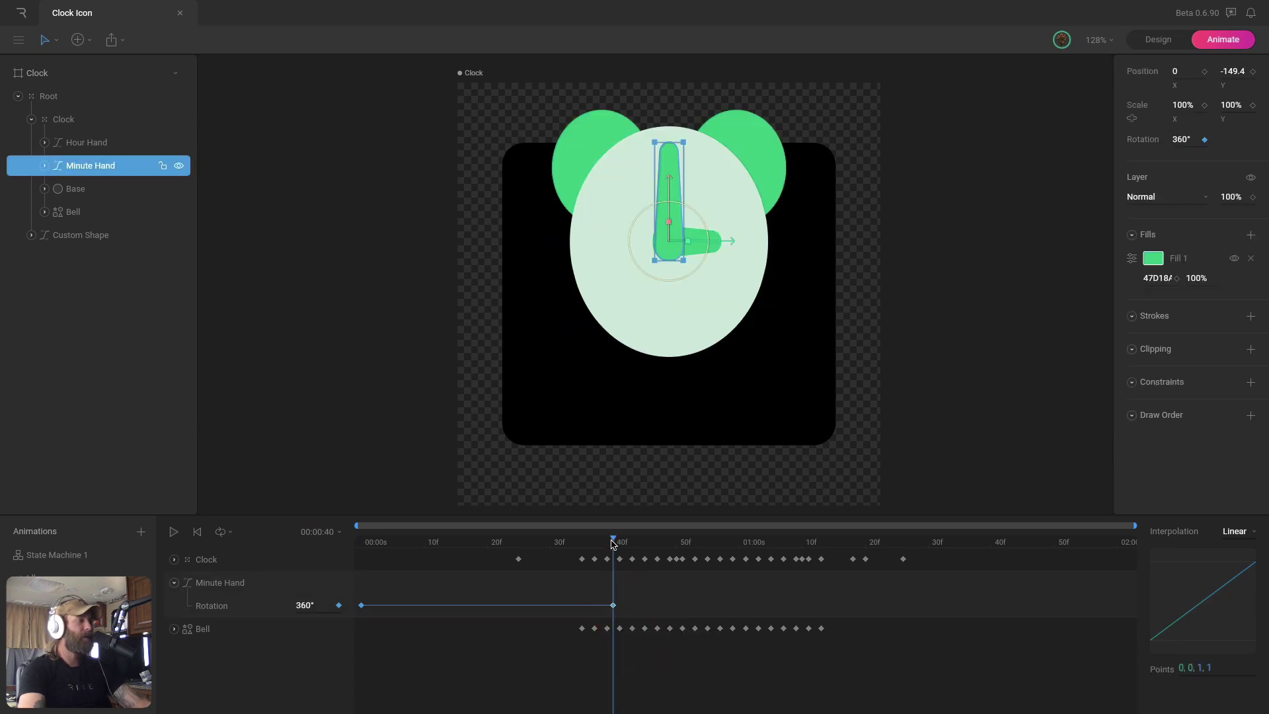
left_click(84, 569)
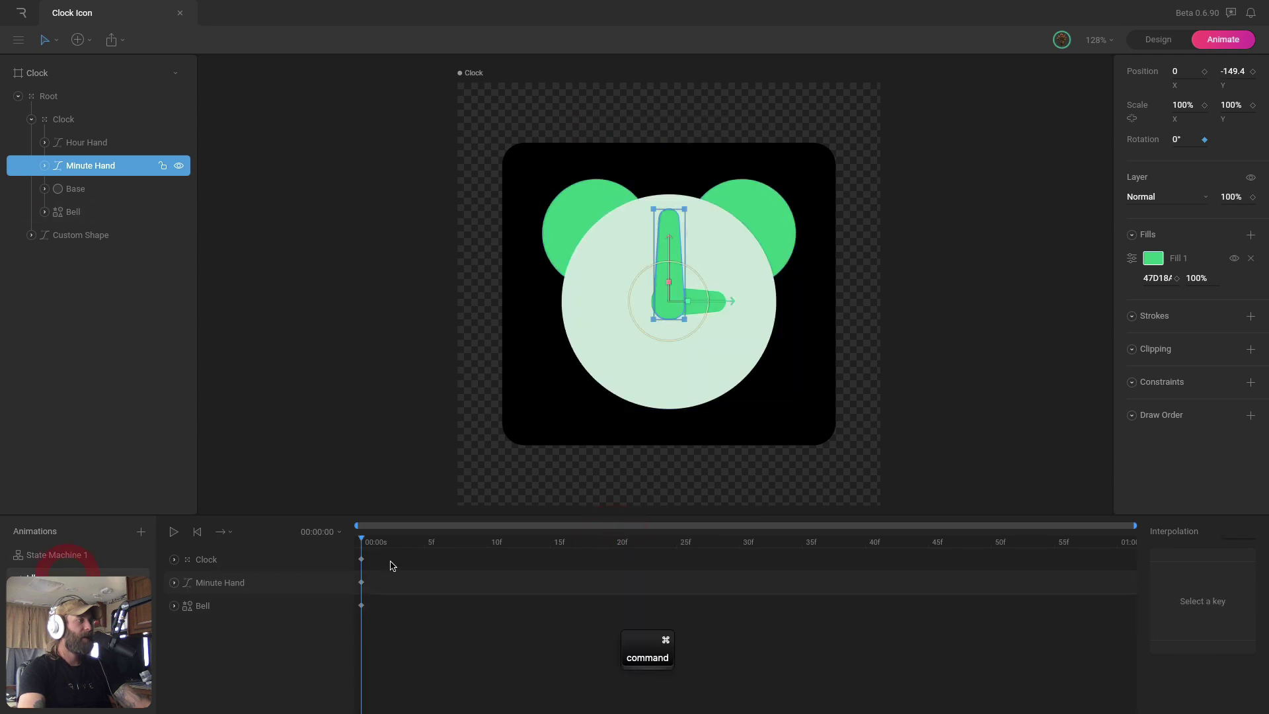
left_click(255, 583)
left_click(174, 582)
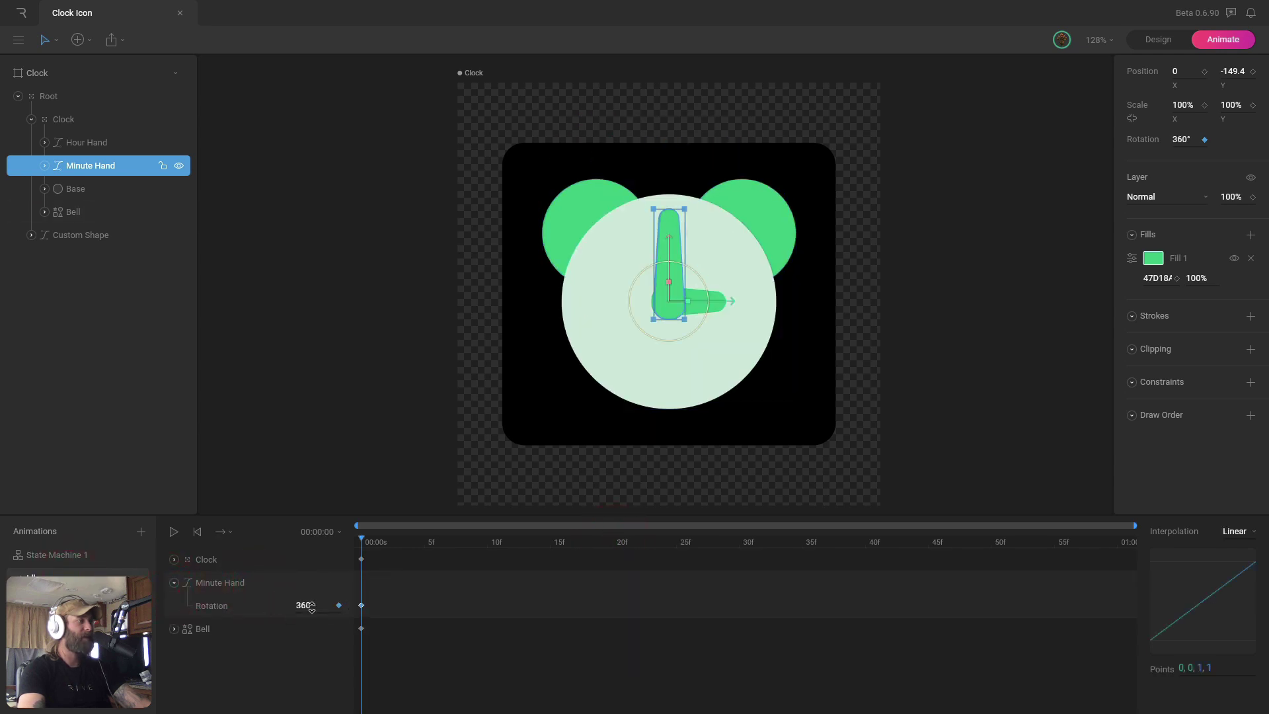
- Play State Machine 1, toggle the hover input on and off to check the minute hand's return to Idle, and stop playback
left_click(79, 557)
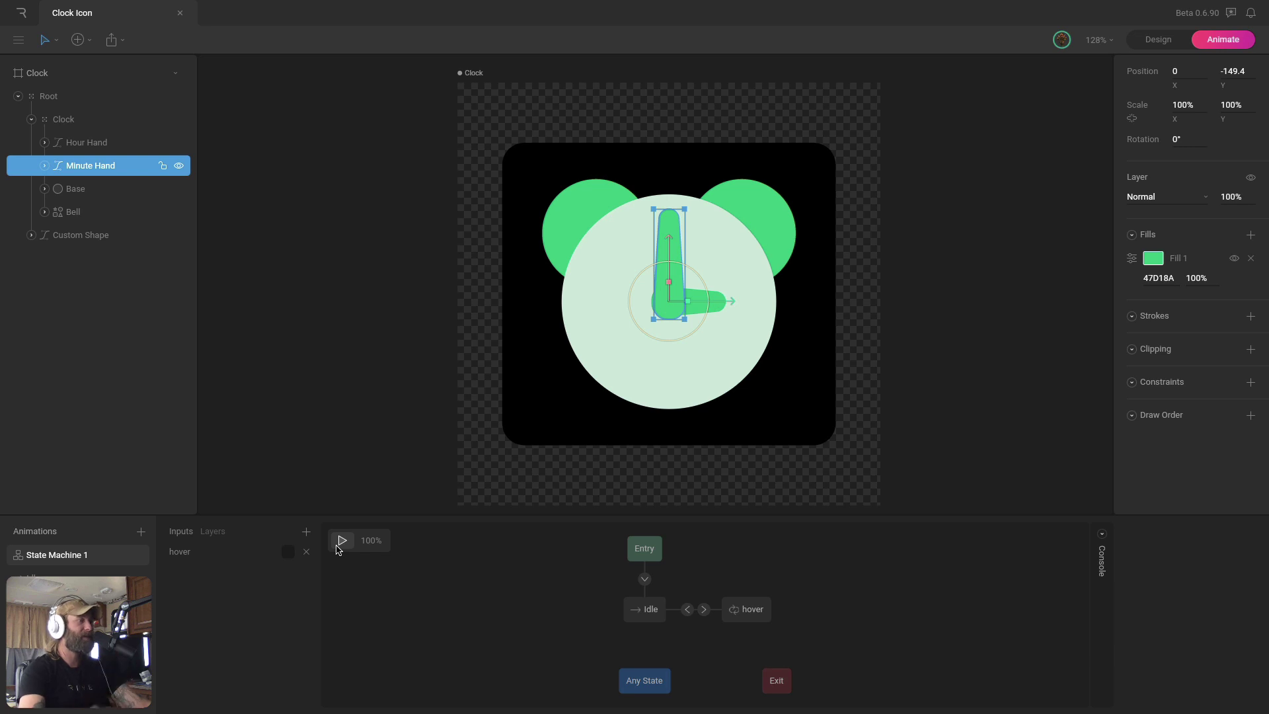
left_click(341, 542)
left_click(288, 554)
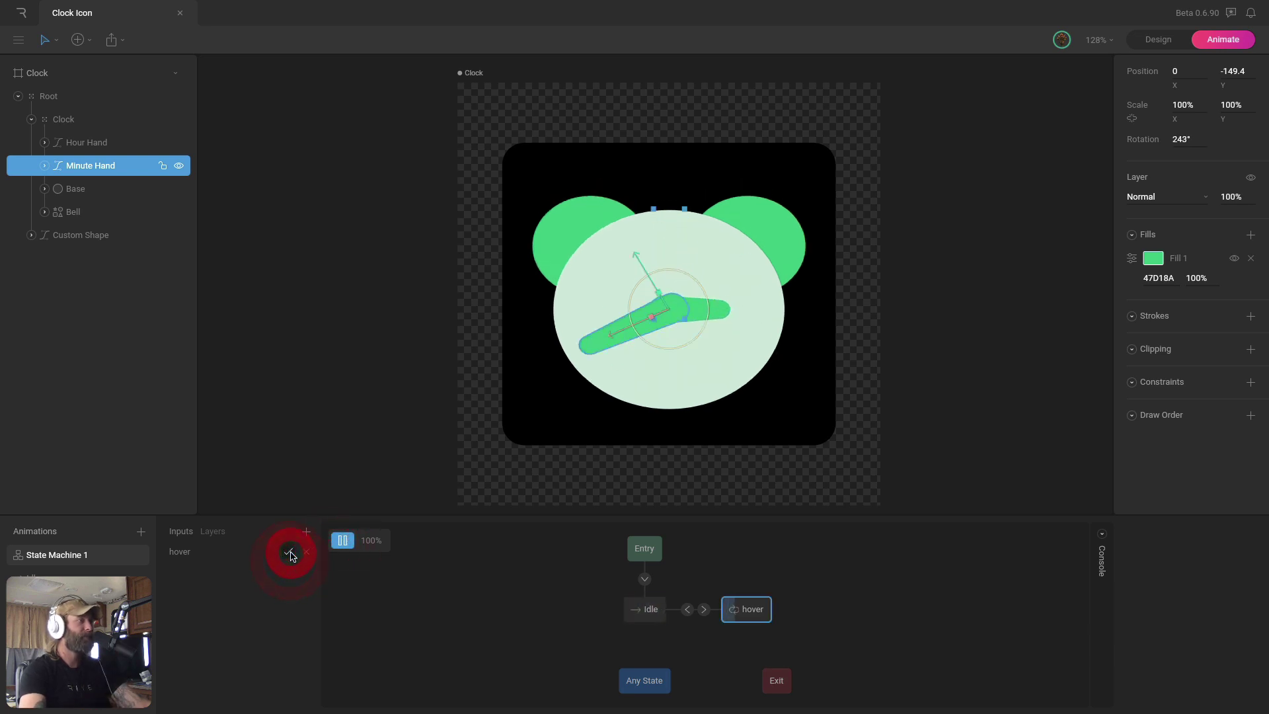
left_click(290, 553)
left_click(290, 554)
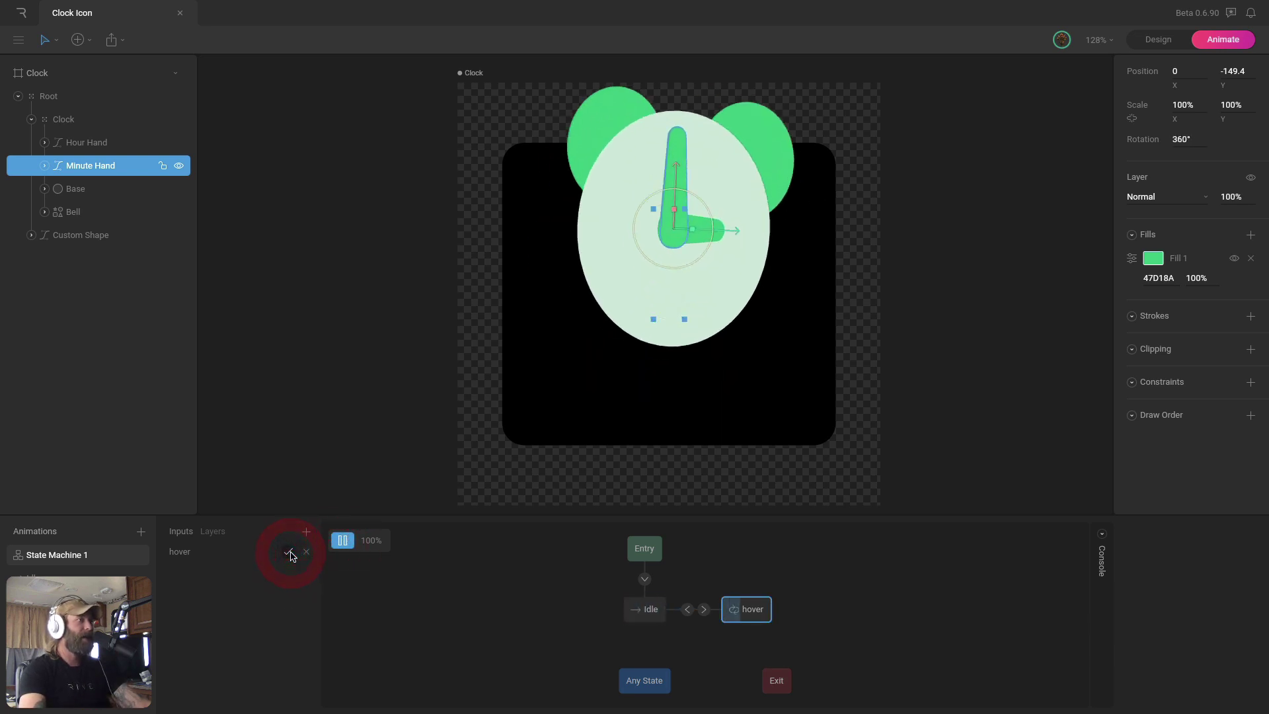
left_click(290, 553)
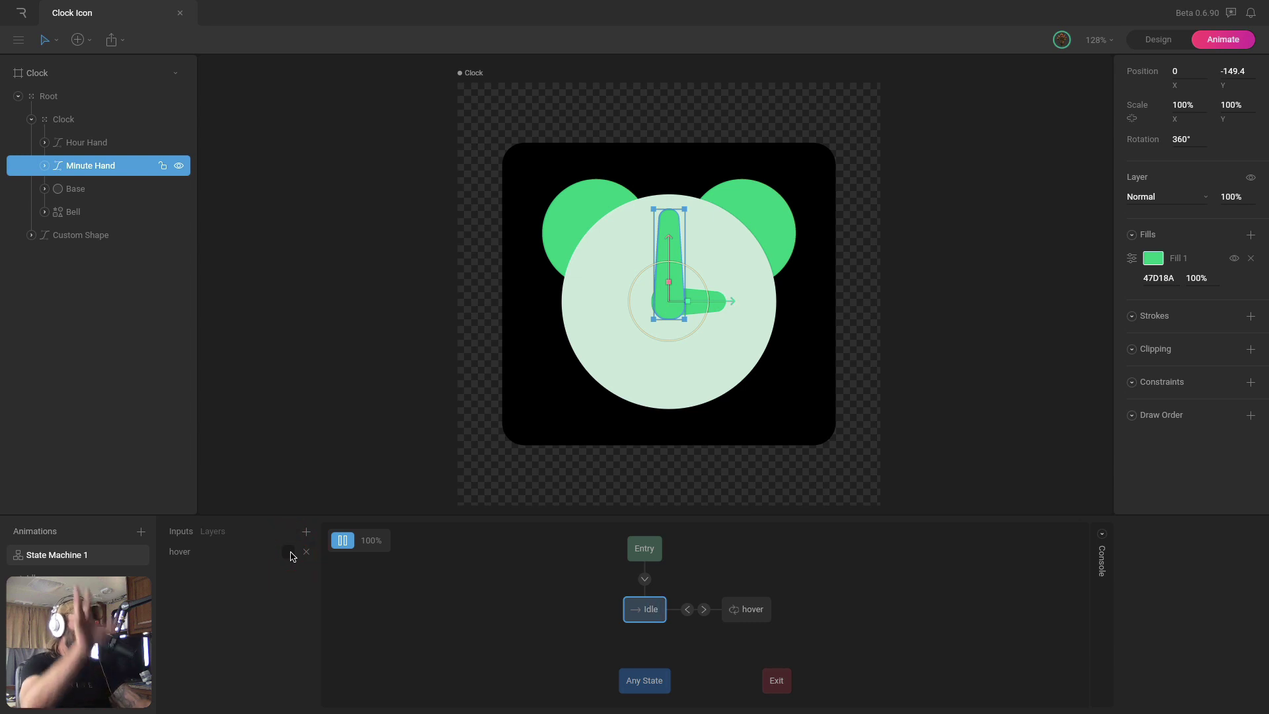
left_click(342, 541)
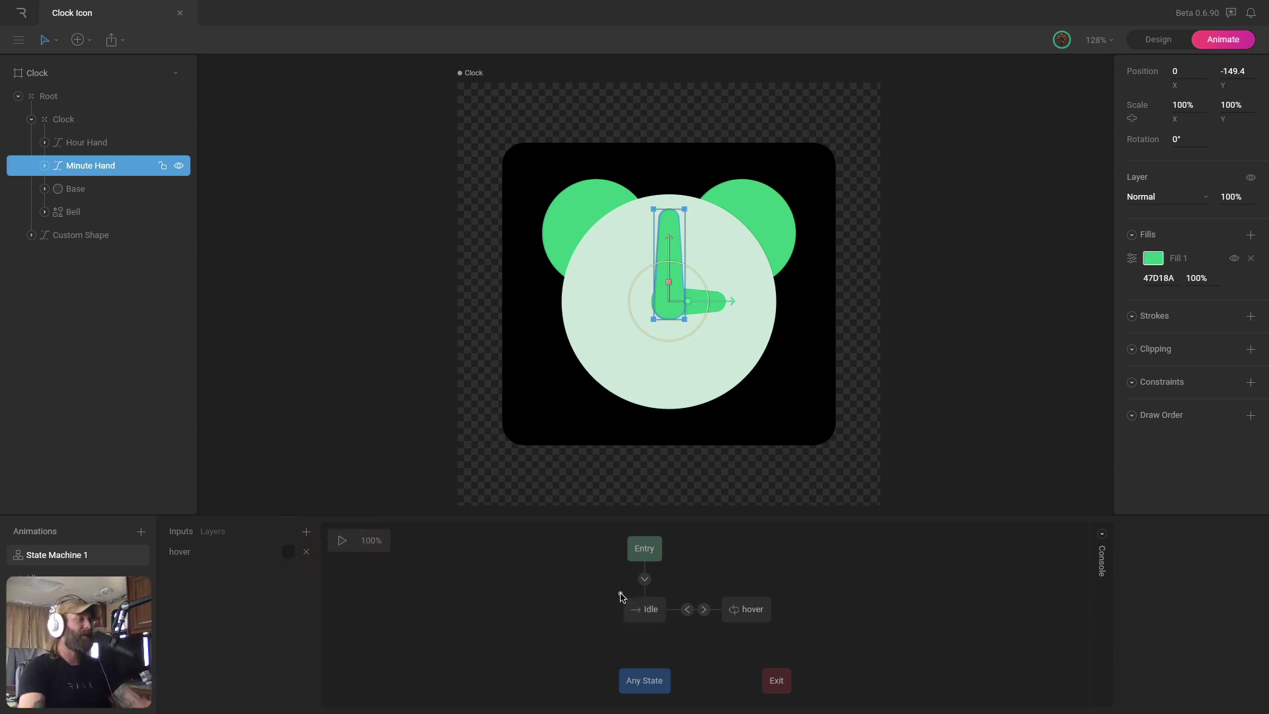
- Set the duration of the hover to Idle transition to 0 ms
left_click(687, 609)
left_click(1183, 551)
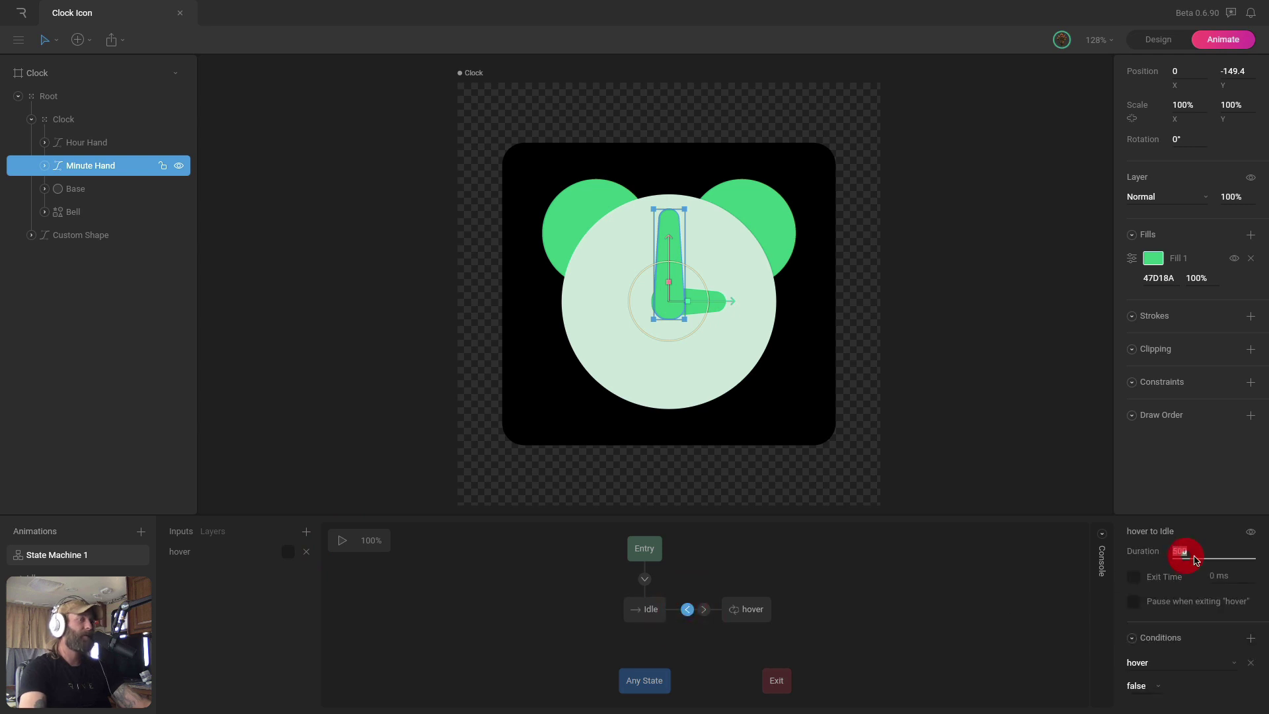
type("0")
key("Return")
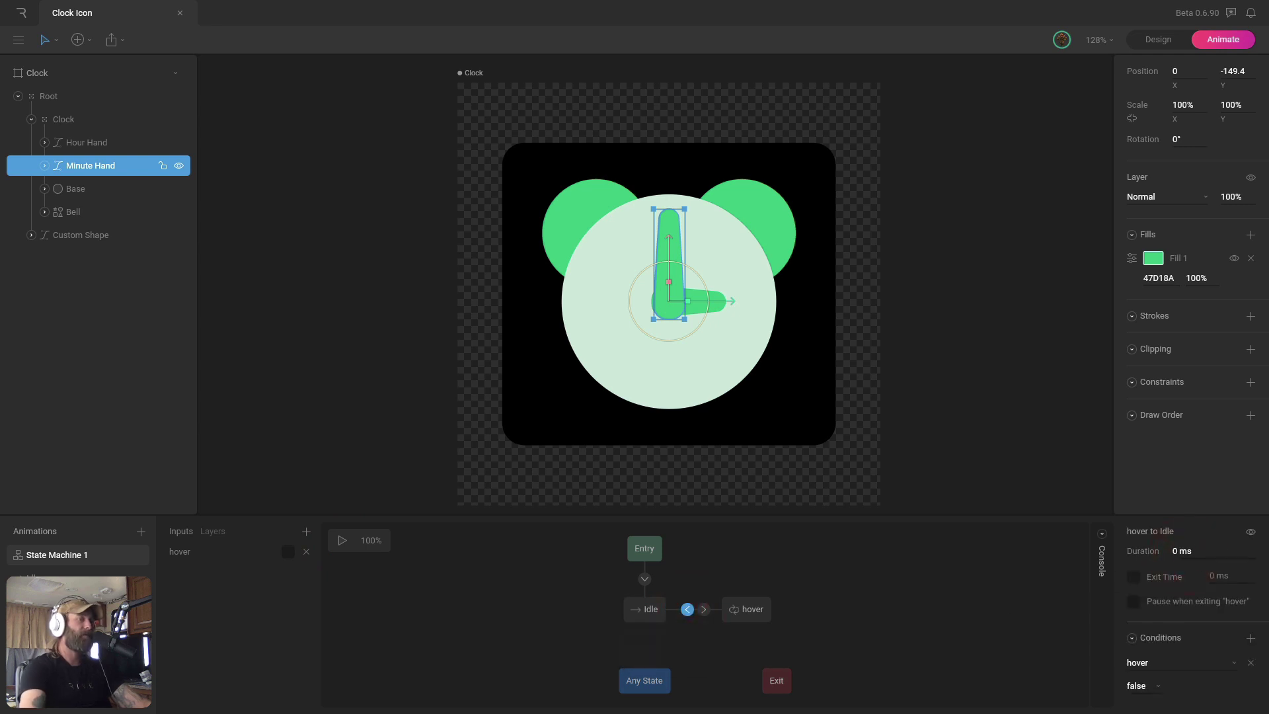
- Enable Exit Time on the hover to Idle transition and set it to 100%
left_click(1134, 577)
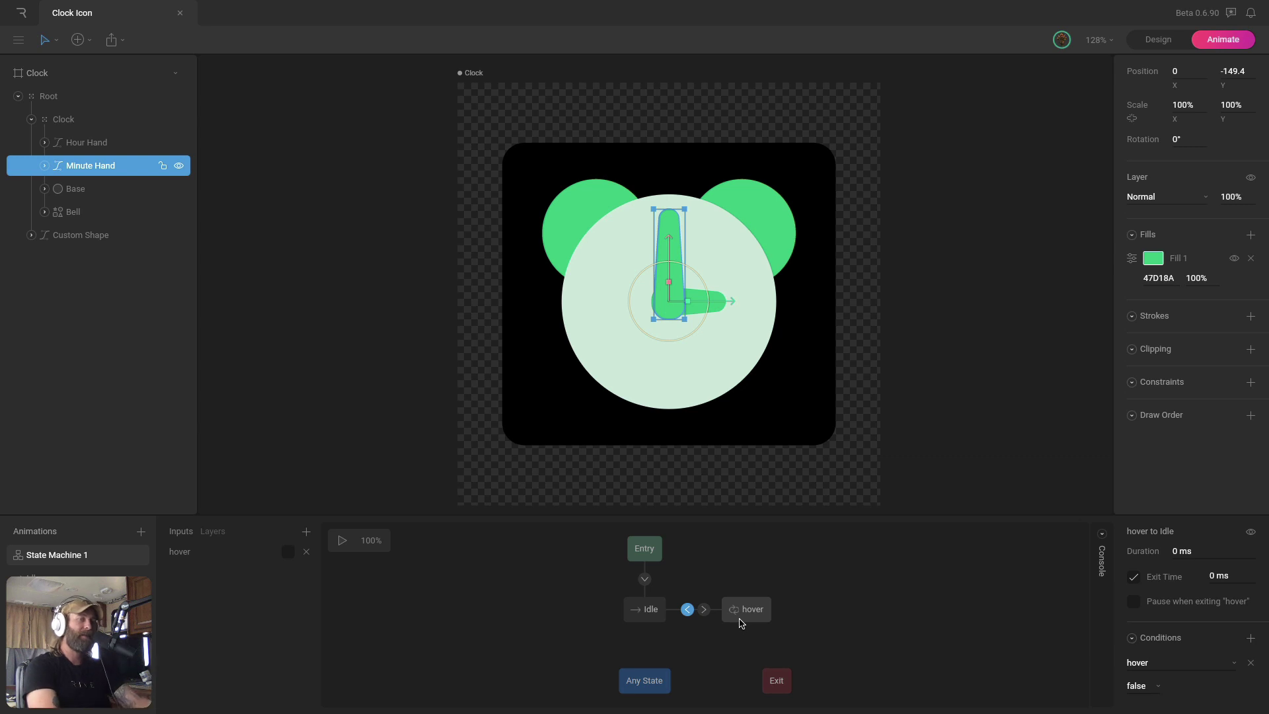
left_click(1227, 576)
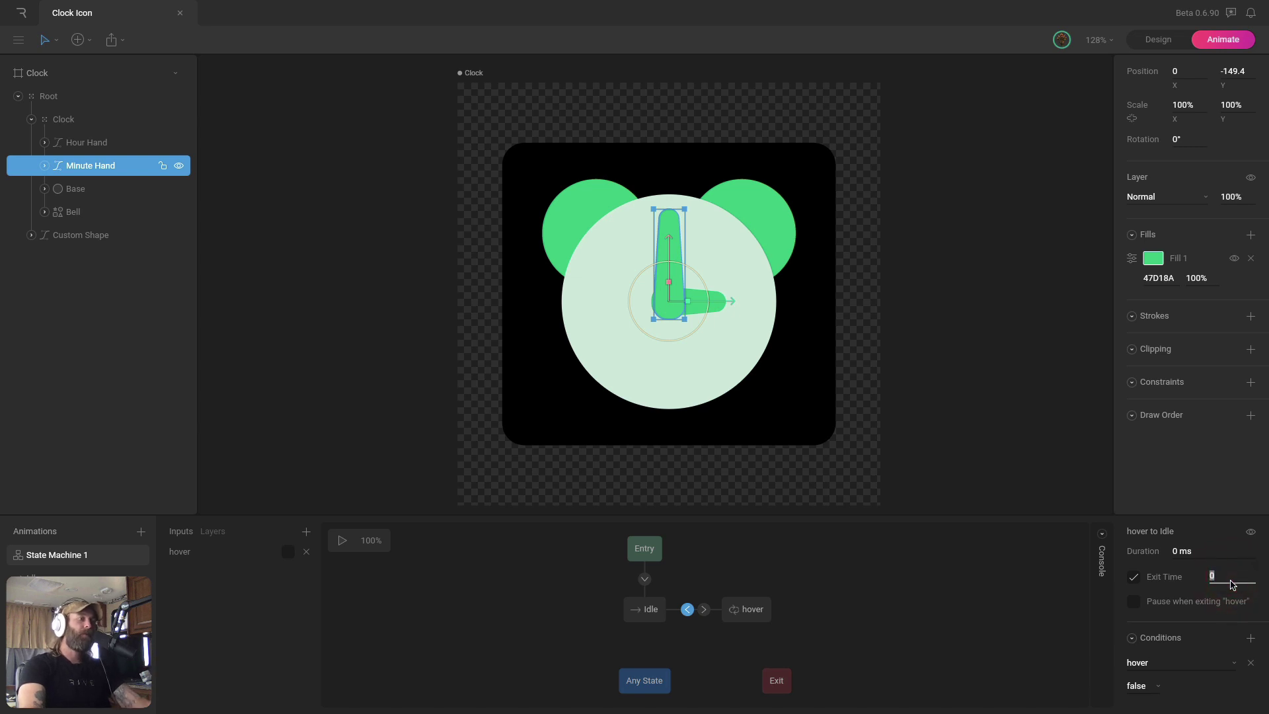
type("100")
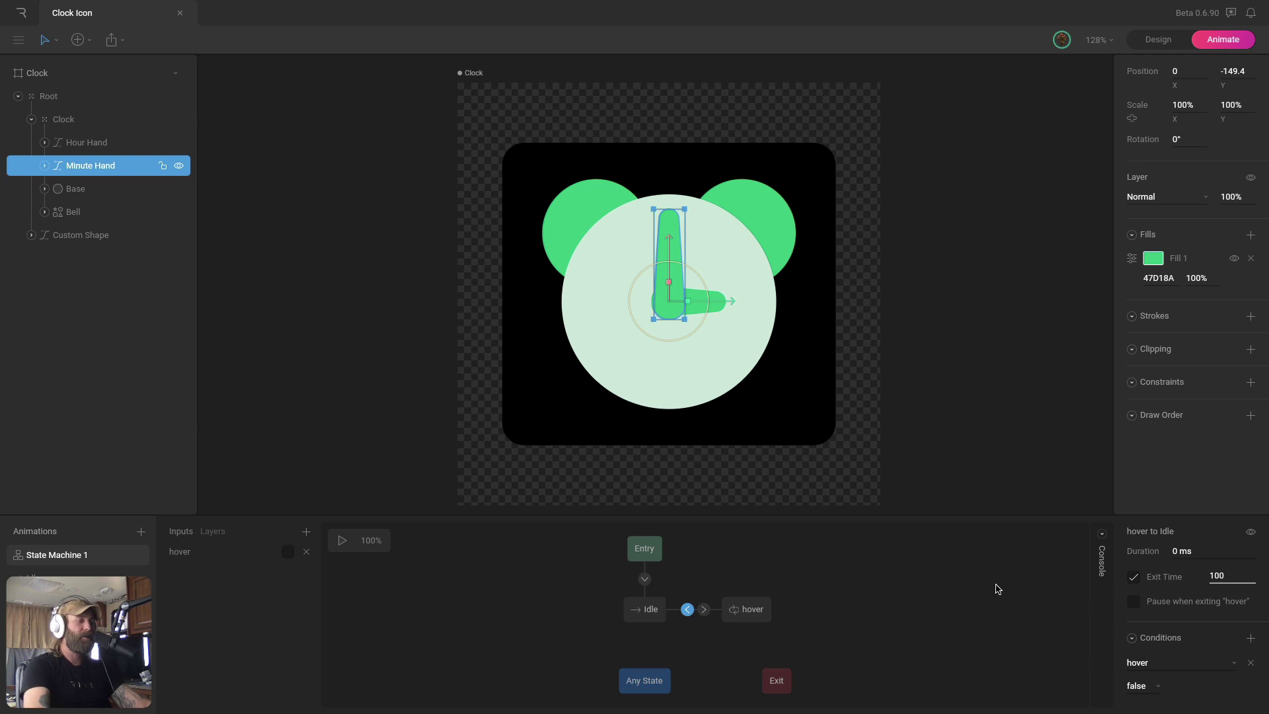
key("Return")
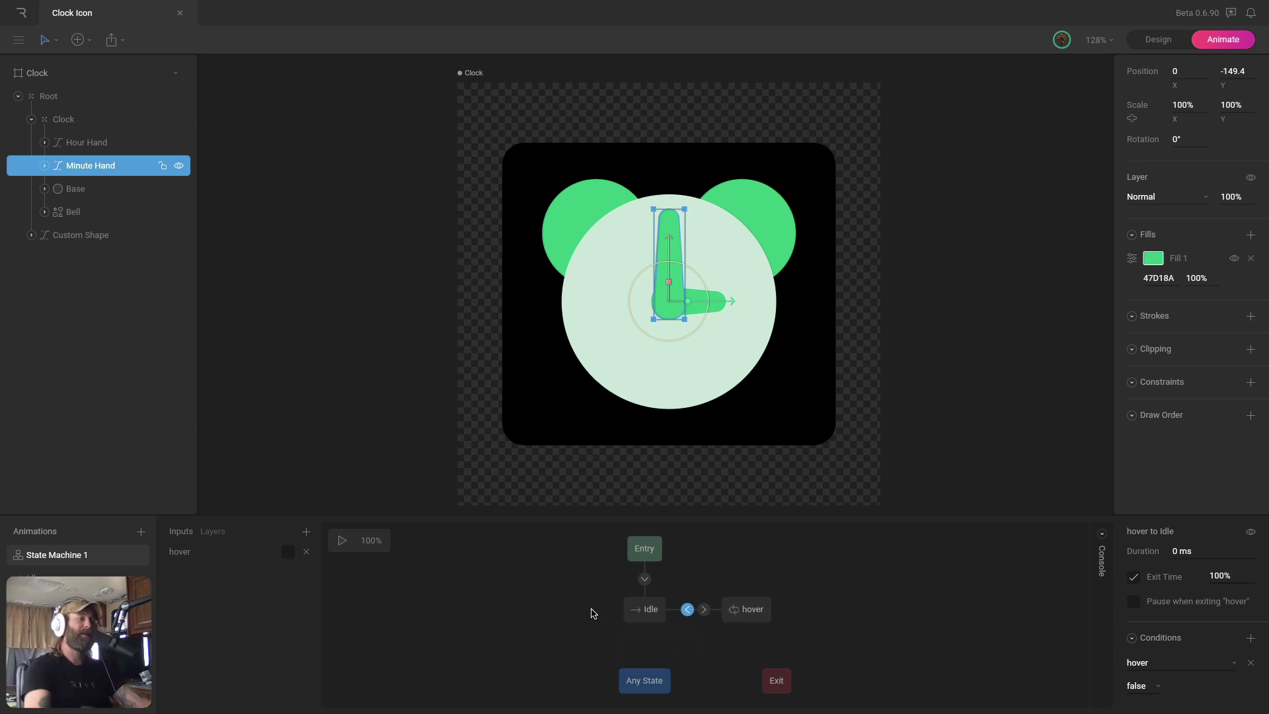
- Play the state machine, toggle hover repeatedly to test the 100% exit time, leave hover off, and deselect the Minute Hand
left_click(343, 540)
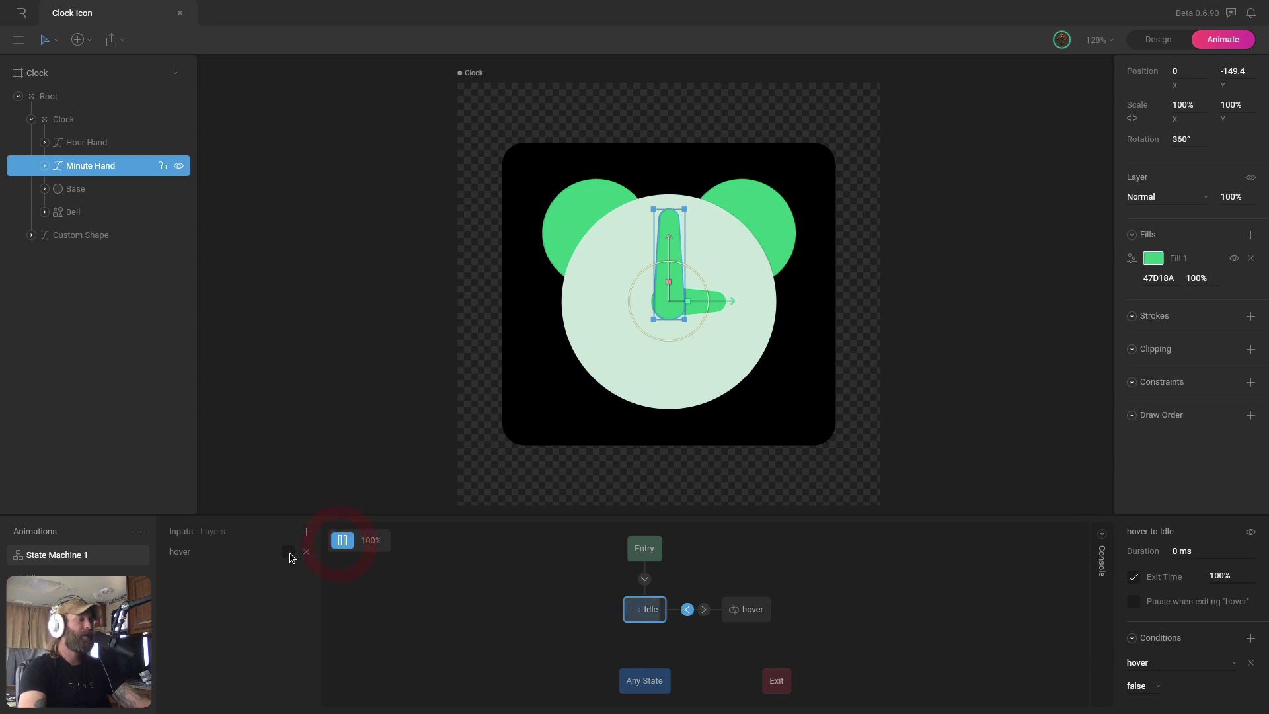
left_click(289, 552)
left_click(290, 555)
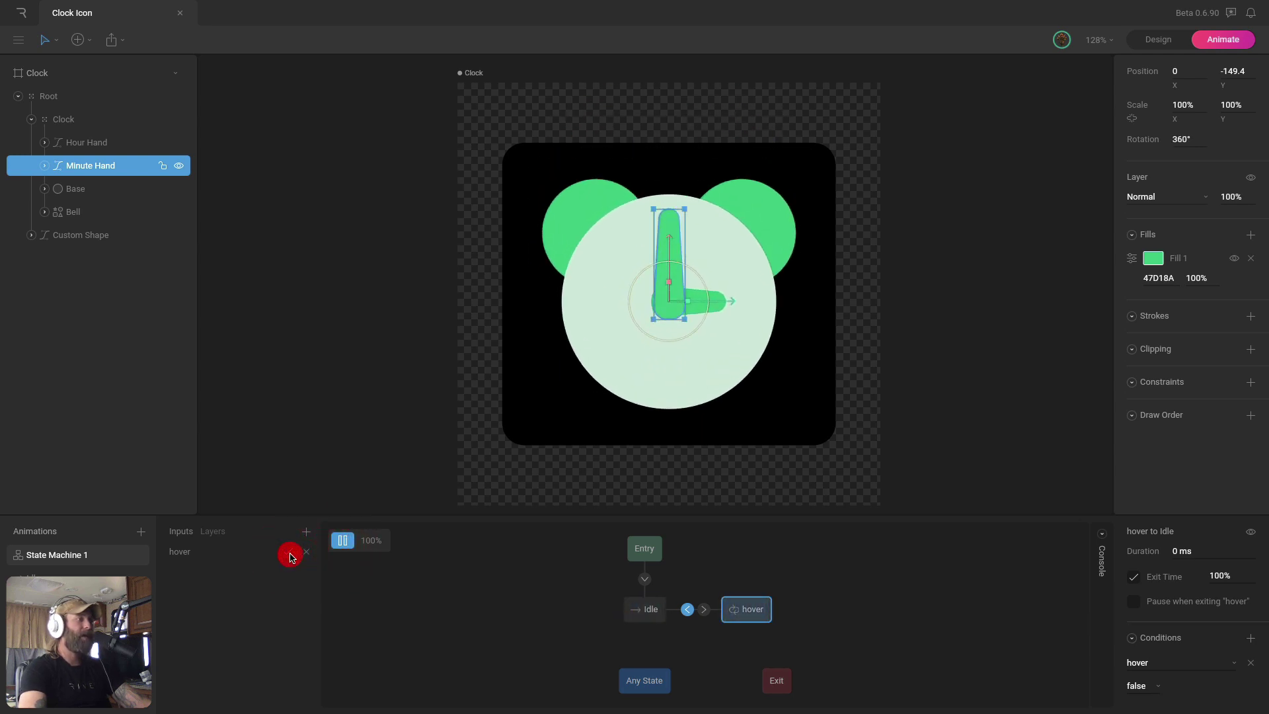
left_click(289, 553)
left_click(290, 553)
left_click(290, 554)
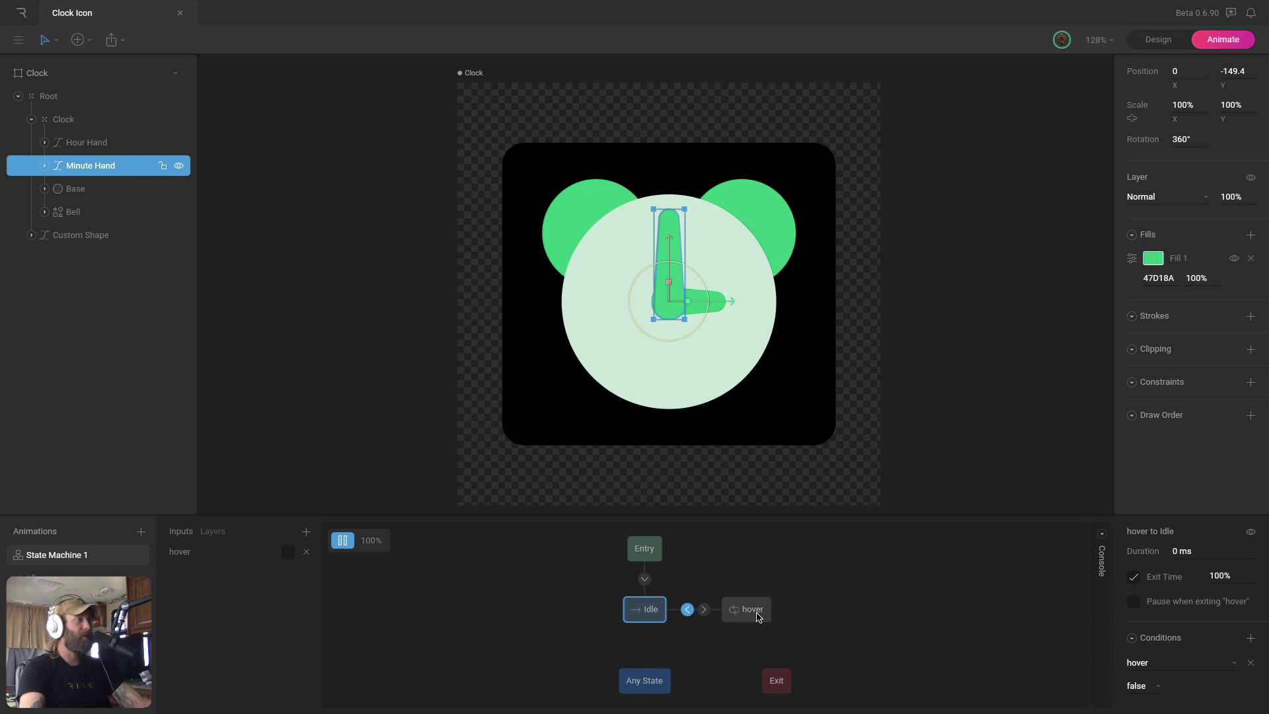
left_click(890, 412)
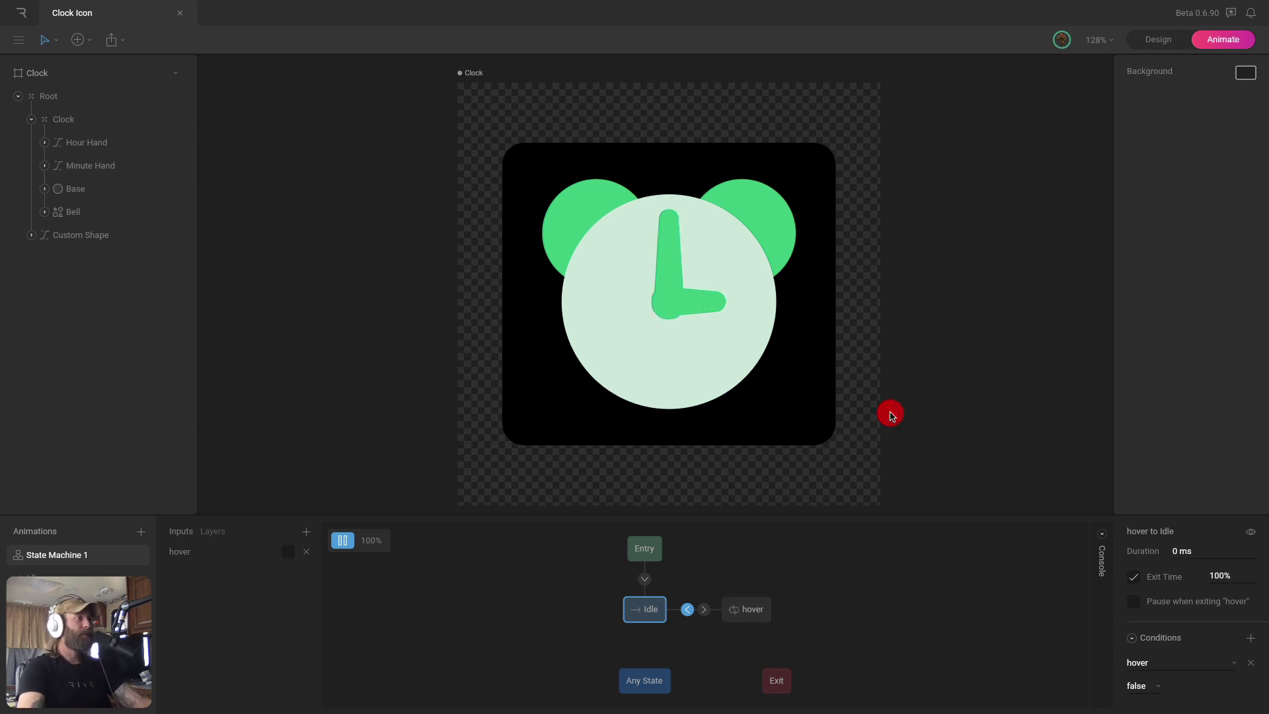